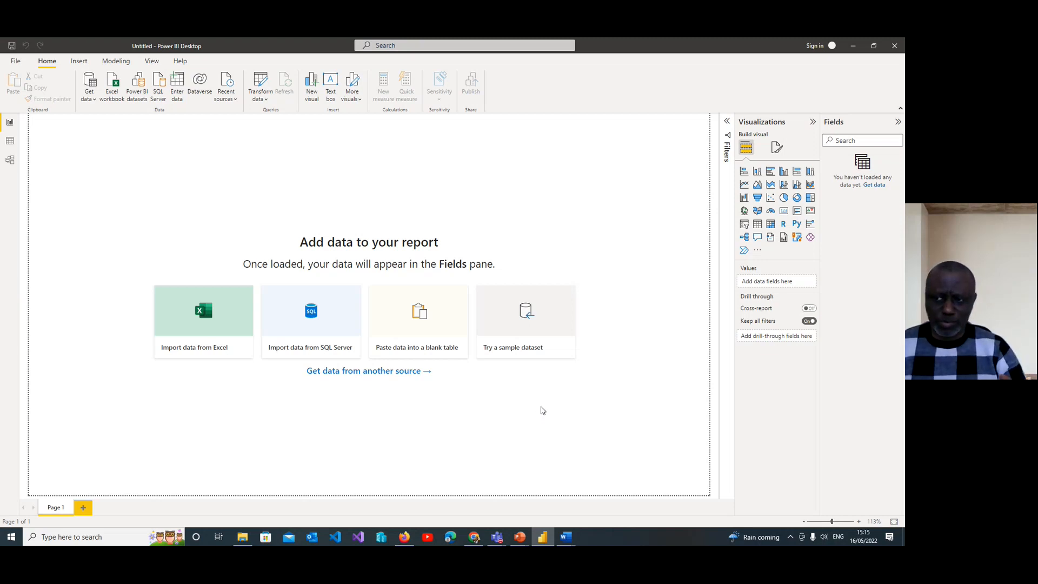
Step: Connect to the AdventureWorks Sales Excel workbook in the PowerBI folder to list its tables for import
{"action": "left_click", "coordinate": [95, 103]}
{"action": "left_click", "coordinate": [125, 127]}
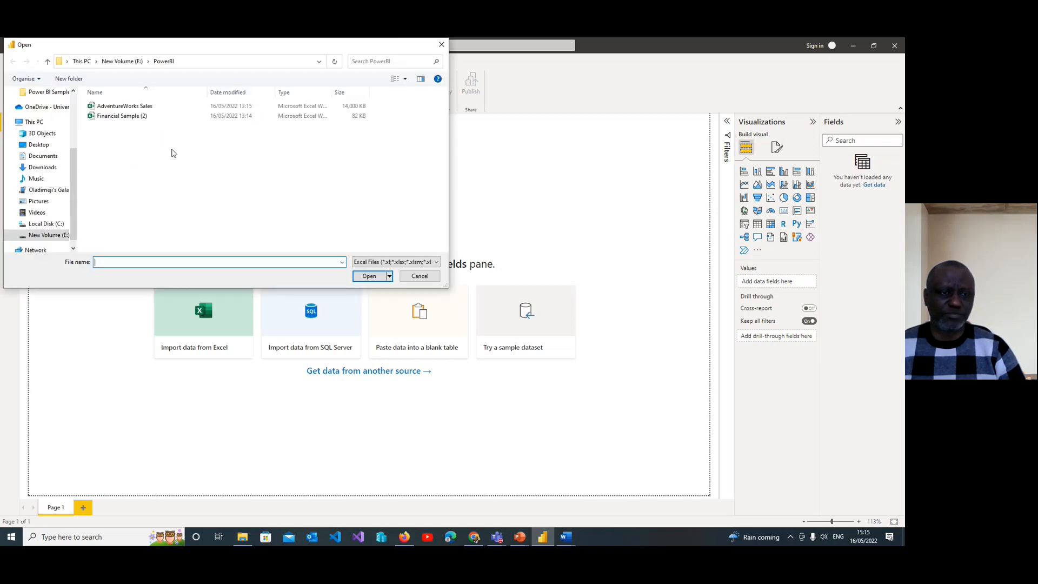
{"action": "left_click", "coordinate": [134, 110]}
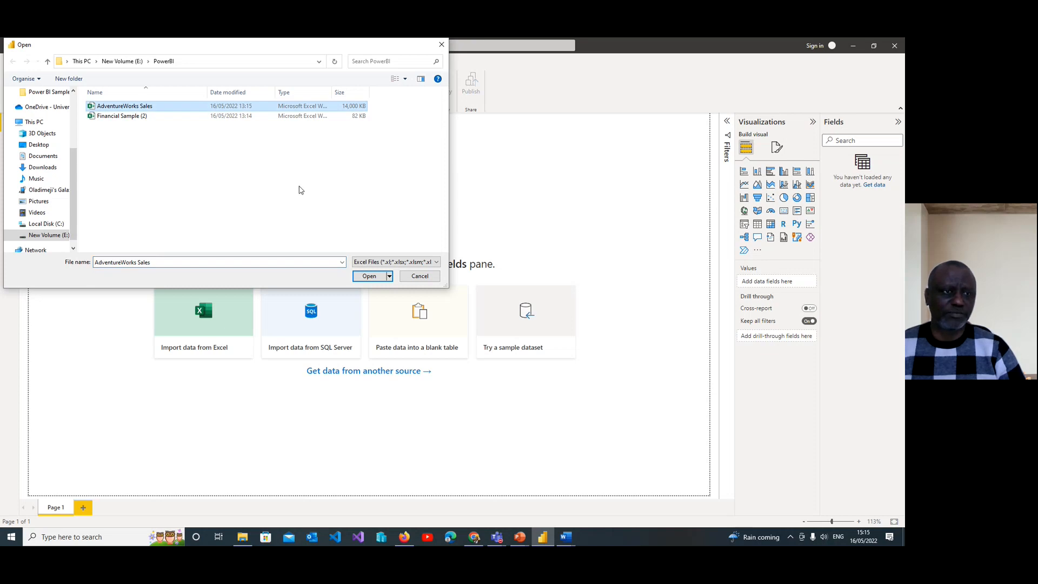
{"action": "left_click", "coordinate": [370, 277]}
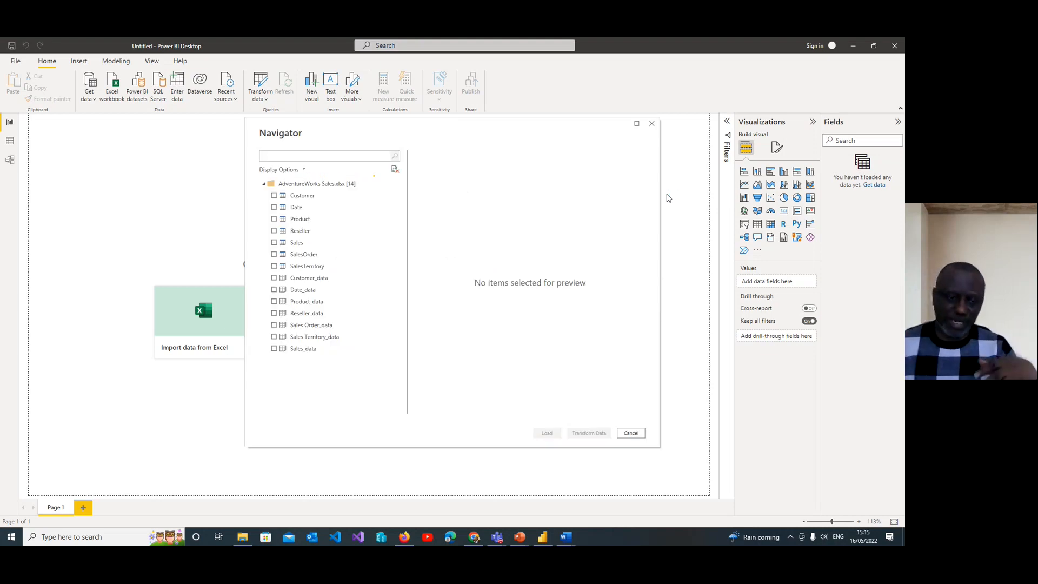
Step: Select the Customer, Date, Product, Reseller, Sales, SalesOrder and SalesTerritory tables for import
{"action": "left_click", "coordinate": [308, 199]}
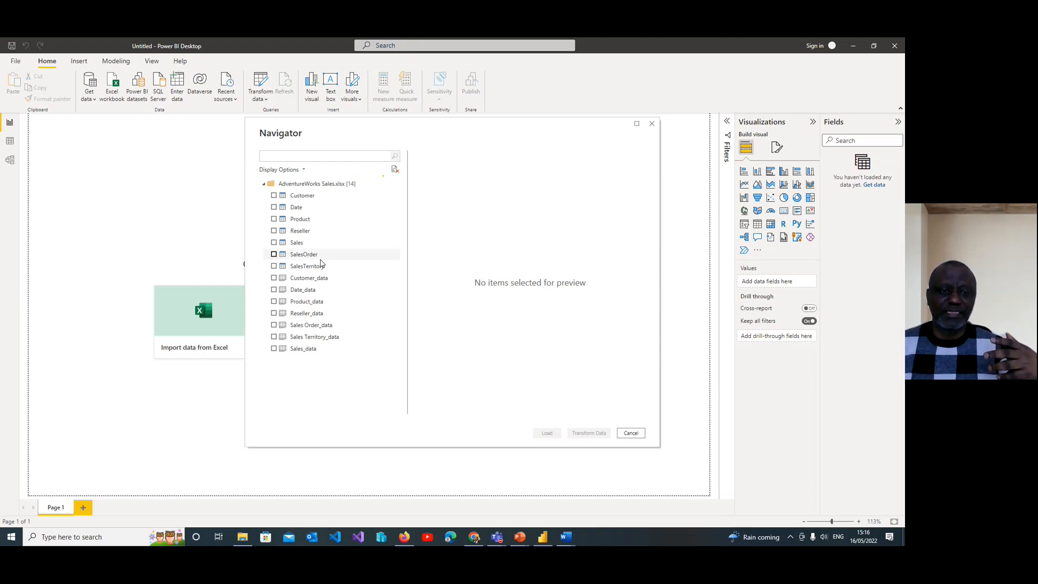
{"action": "left_click", "coordinate": [273, 196]}
{"action": "left_click", "coordinate": [274, 207]}
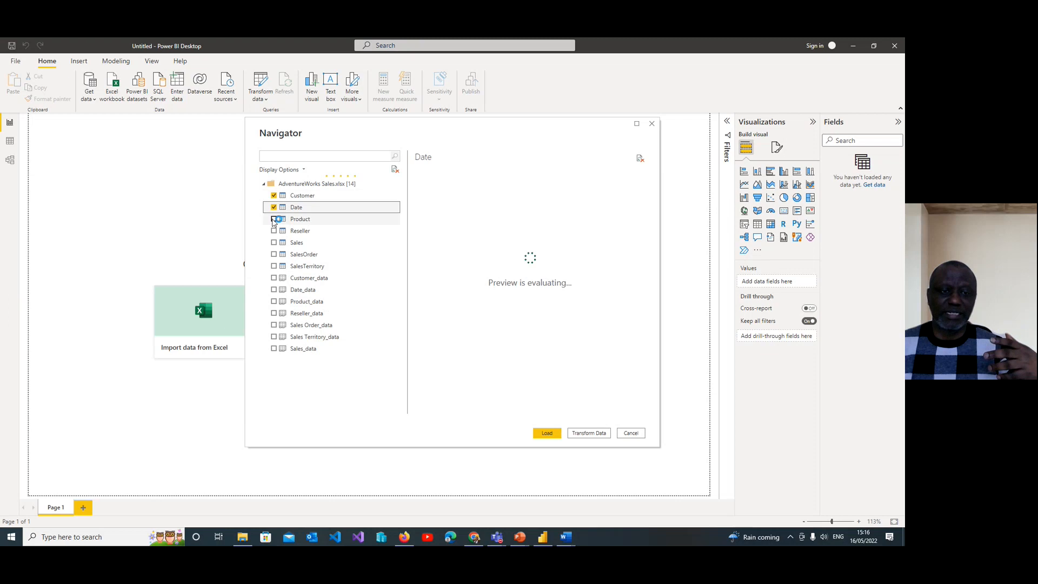
{"action": "left_click", "coordinate": [274, 219]}
{"action": "left_click", "coordinate": [273, 231]}
{"action": "left_click", "coordinate": [274, 243]}
{"action": "left_click", "coordinate": [274, 255]}
{"action": "left_click", "coordinate": [274, 266]}
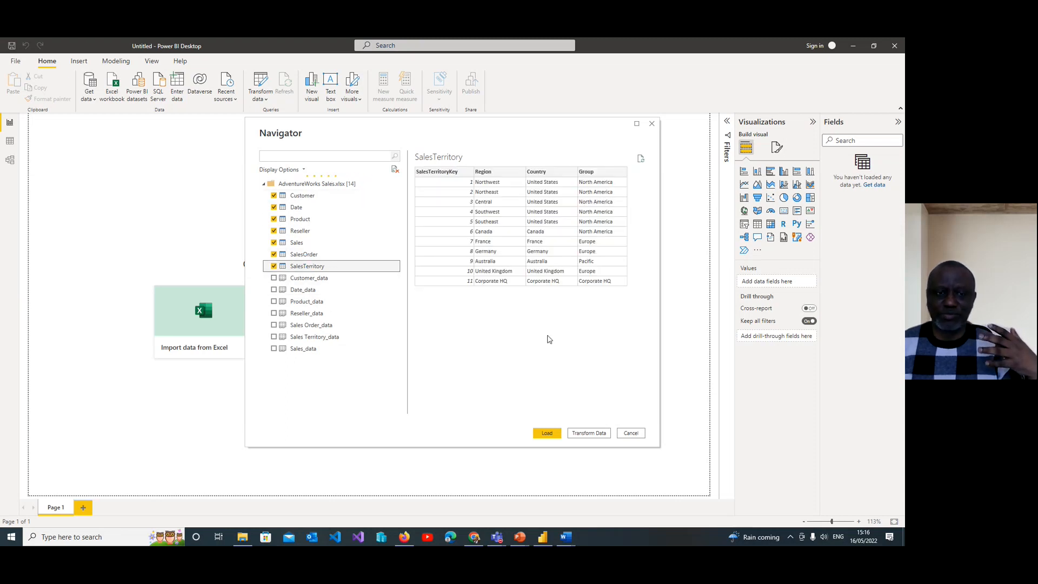
Step: Deselect the SalesTerritory, SalesOrder, Sales, Reseller, Product and Date tables
{"action": "left_click", "coordinate": [275, 268]}
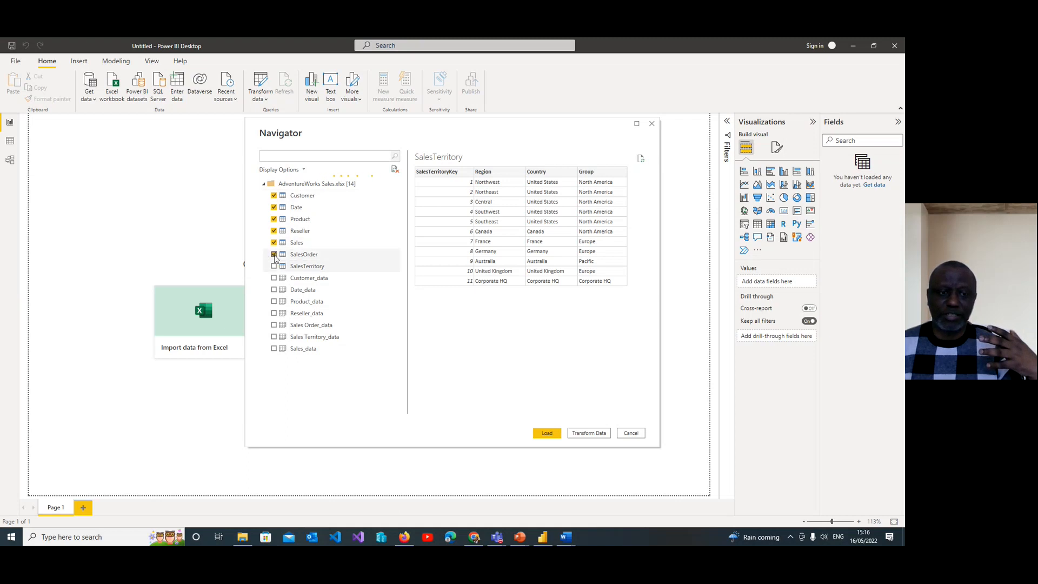
{"action": "left_click", "coordinate": [274, 256]}
{"action": "left_click", "coordinate": [275, 243]}
{"action": "left_click", "coordinate": [275, 231]}
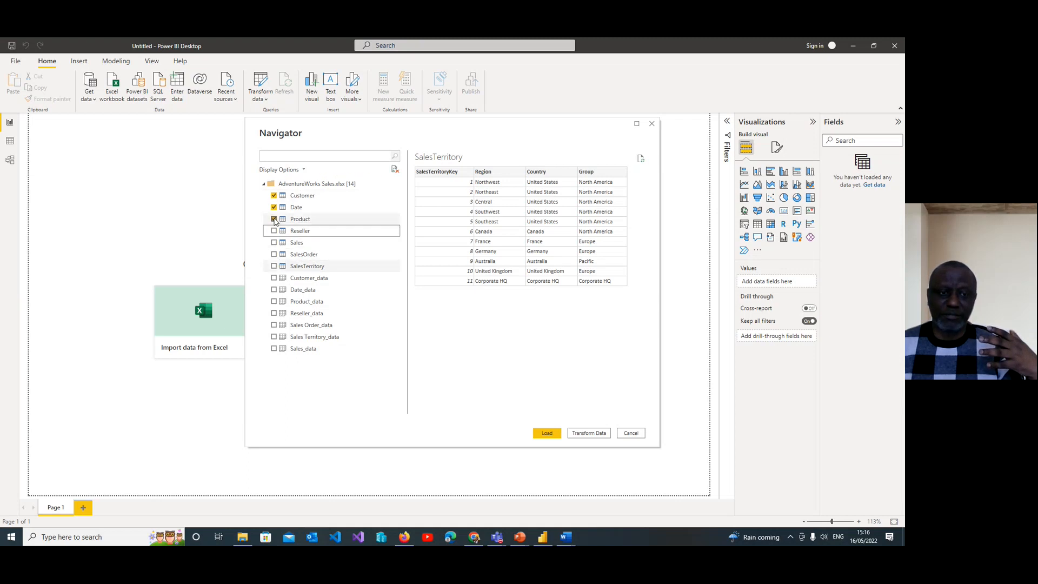
{"action": "left_click", "coordinate": [274, 219]}
{"action": "left_click", "coordinate": [274, 207]}
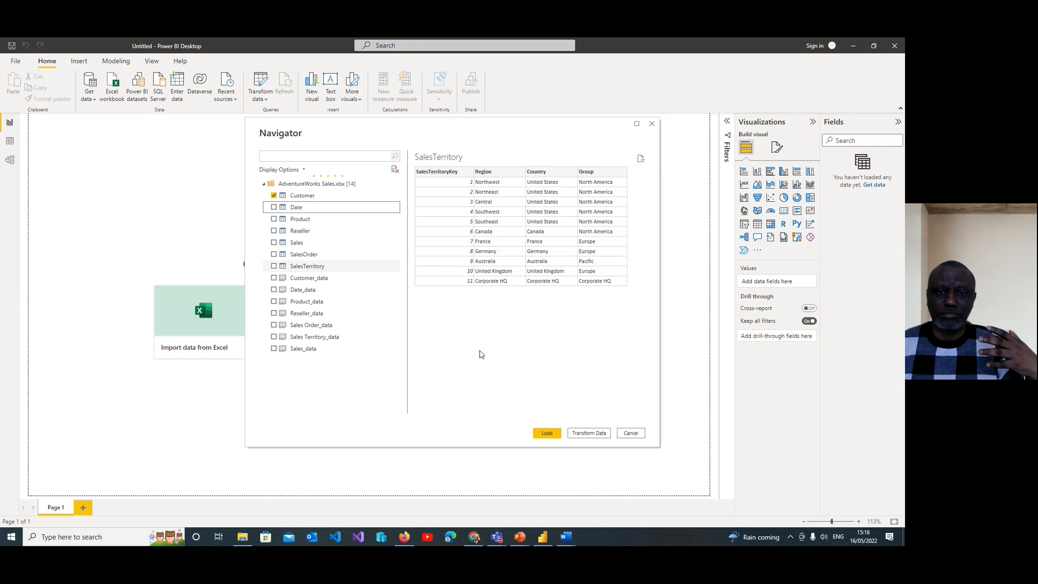
Step: Preview the columns of the Customer table and the Date table one at a time, deselecting each after viewing
{"action": "left_click", "coordinate": [274, 196]}
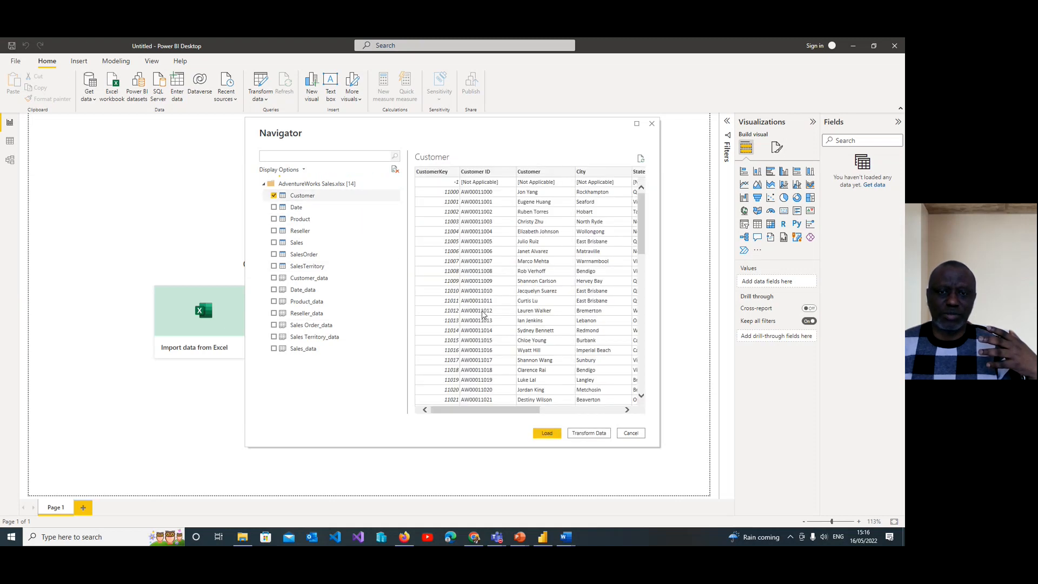
{"action": "left_click_drag", "start_coordinate": [472, 412], "coordinate": [559, 423]}
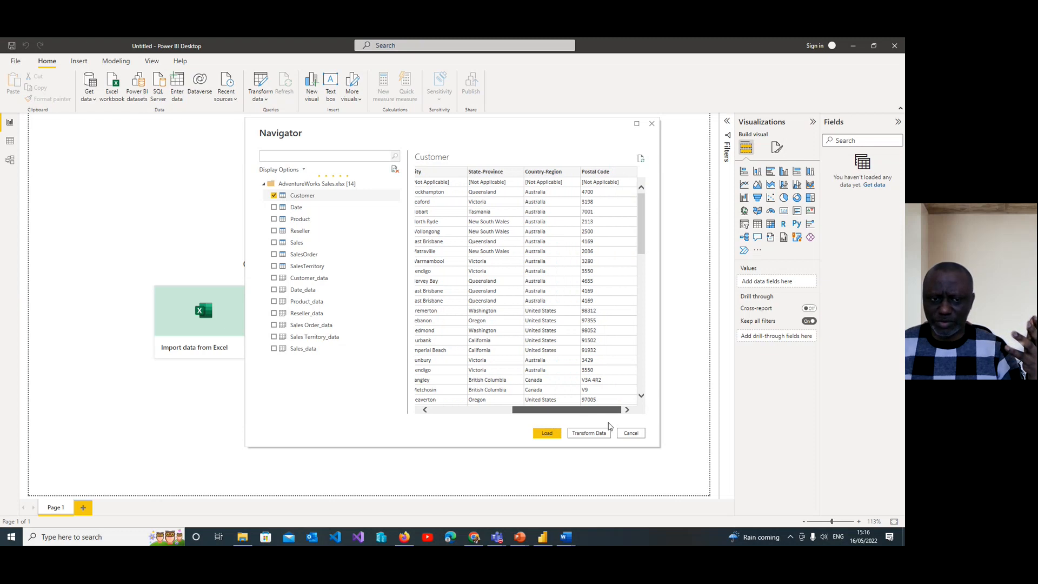
{"action": "left_click_drag", "start_coordinate": [562, 410], "coordinate": [427, 411]}
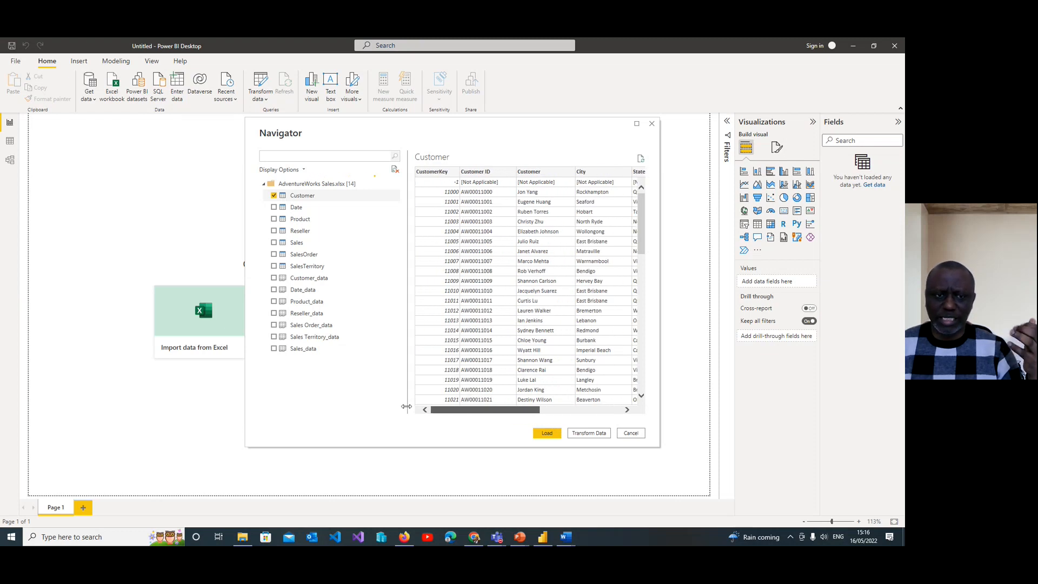
{"action": "left_click", "coordinate": [273, 195]}
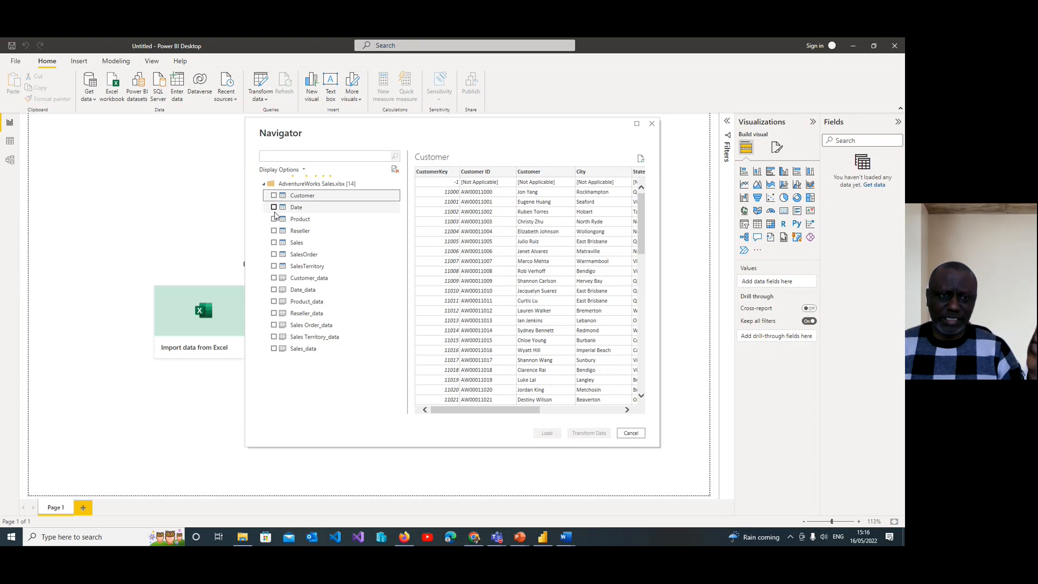
{"action": "left_click", "coordinate": [274, 207]}
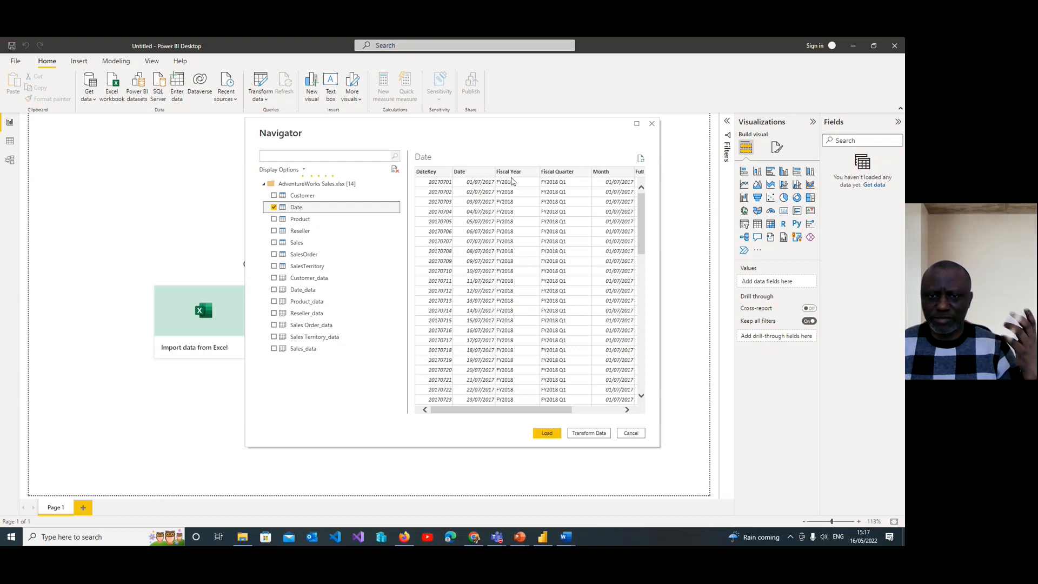
{"action": "left_click_drag", "start_coordinate": [528, 414], "coordinate": [336, 406]}
{"action": "left_click", "coordinate": [274, 208]}
Step: Preview the Product table across all its columns from ProductKey to Category, and deselect it after viewing
{"action": "left_click", "coordinate": [274, 219]}
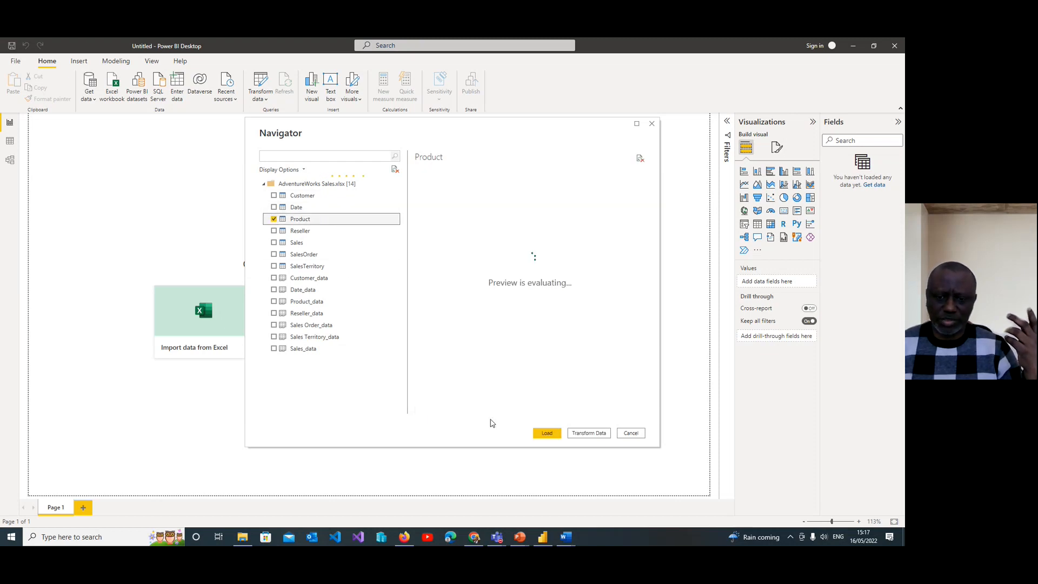
{"action": "mouse_move", "coordinate": [498, 413]}
{"action": "left_mouse_down"}
{"action": "mouse_move", "coordinate": [543, 418]}
{"action": "mouse_move", "coordinate": [486, 415]}
{"action": "left_mouse_up"}
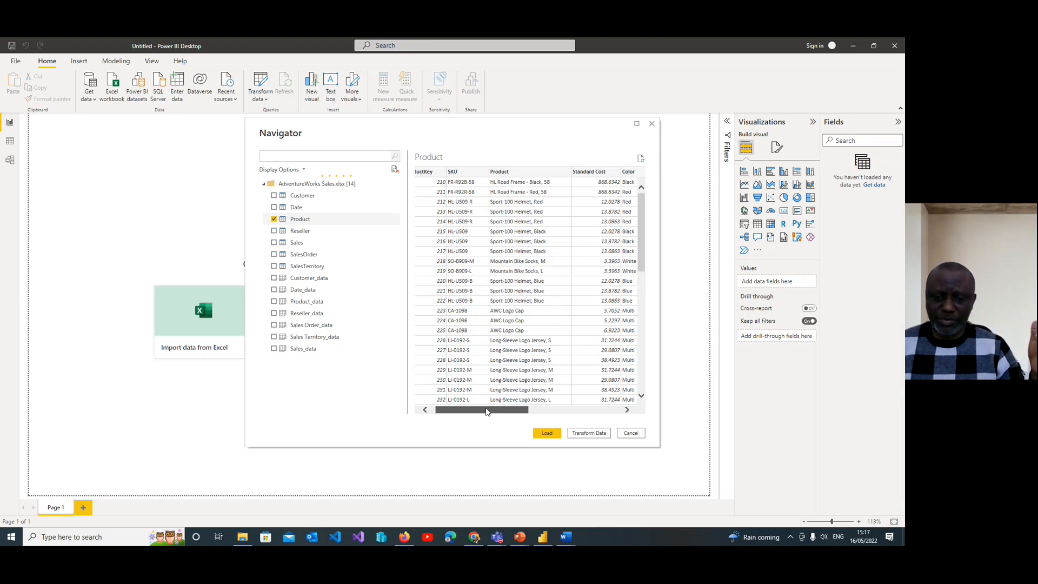
{"action": "left_click_drag", "start_coordinate": [487, 412], "coordinate": [584, 423]}
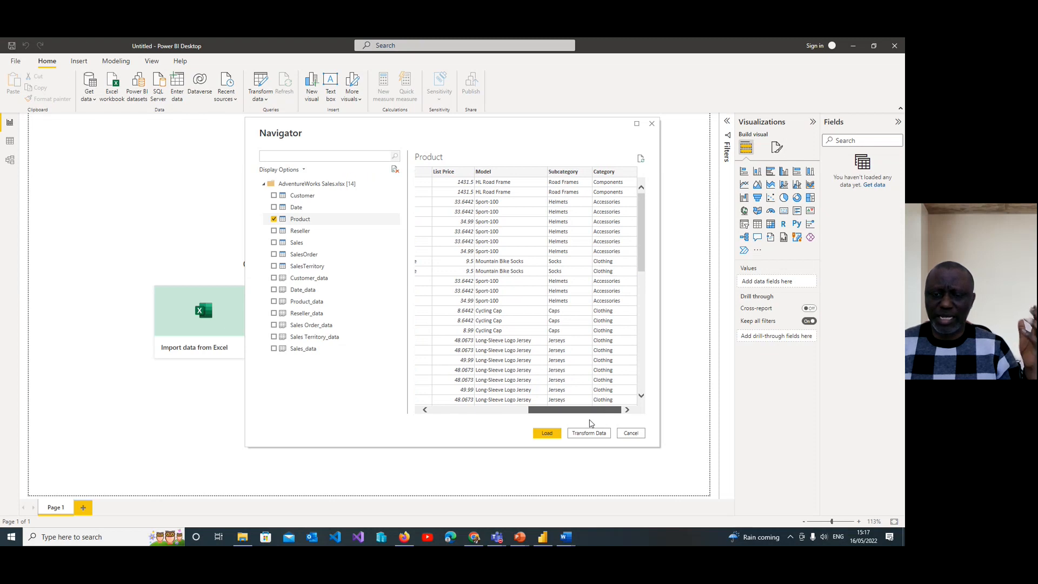
{"action": "left_click_drag", "start_coordinate": [587, 423], "coordinate": [533, 421]}
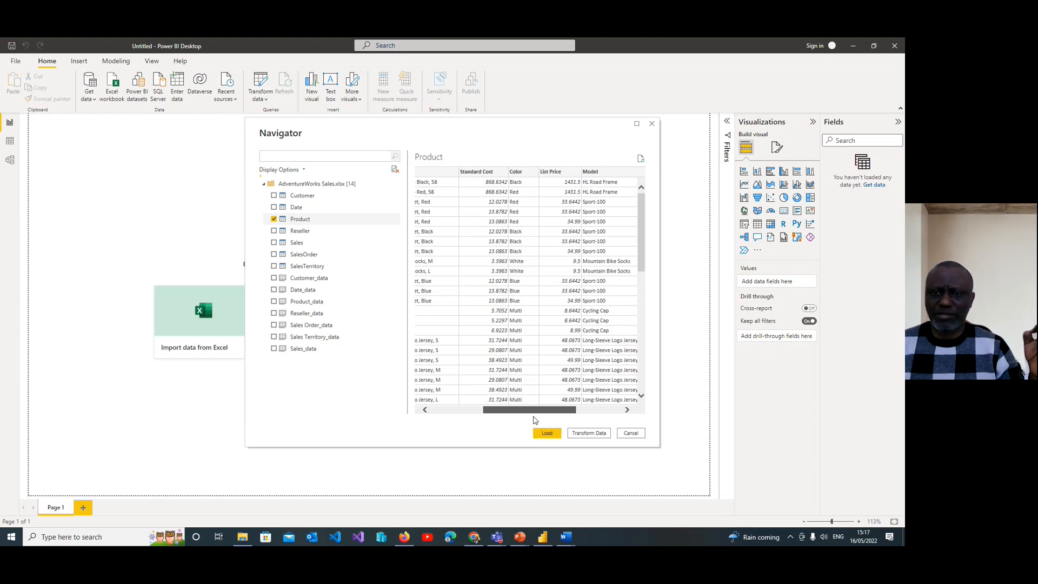
{"action": "left_click_drag", "start_coordinate": [534, 421], "coordinate": [471, 415]}
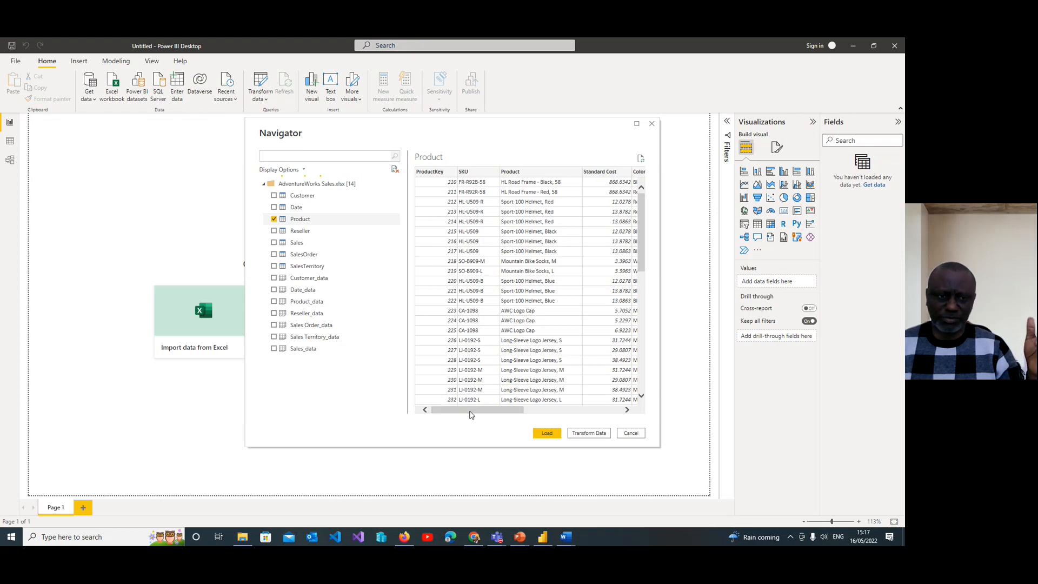
{"action": "left_click", "coordinate": [275, 220]}
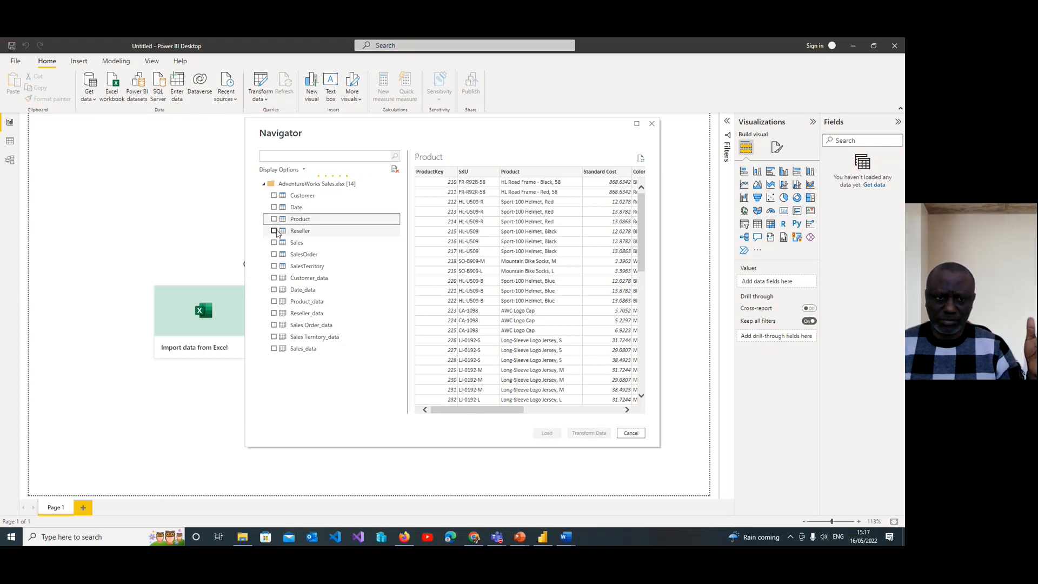
Step: Preview the Reseller table across all its columns through Postal Code, and deselect it after viewing
{"action": "left_click", "coordinate": [274, 231]}
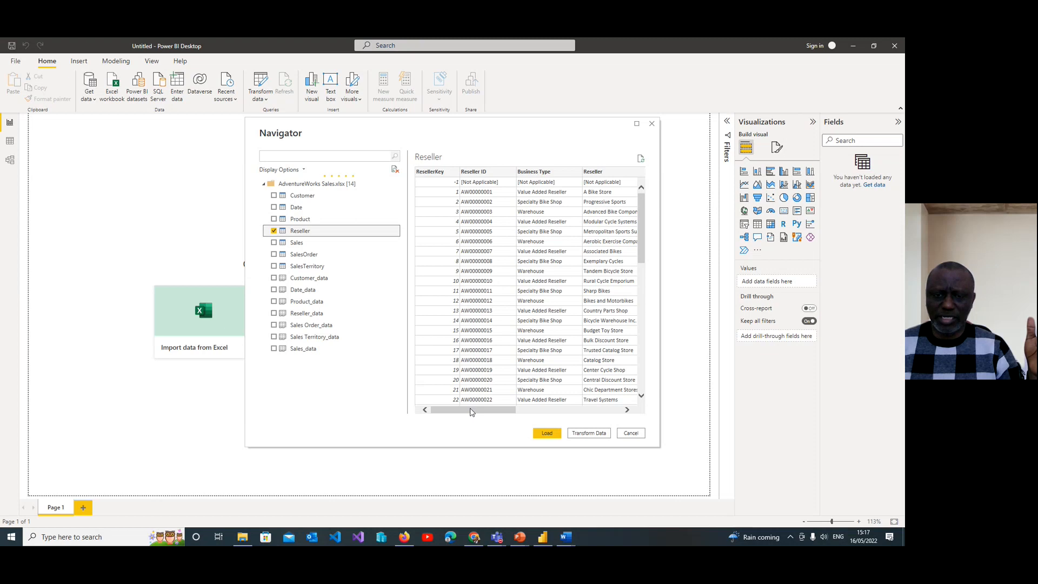
{"action": "left_click_drag", "start_coordinate": [465, 407], "coordinate": [590, 425]}
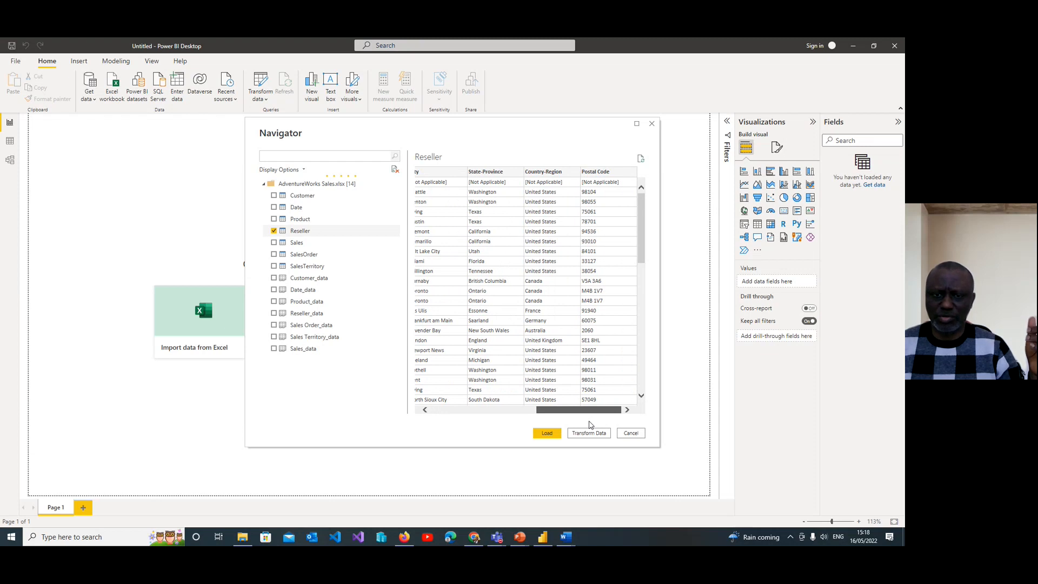
{"action": "left_click_drag", "start_coordinate": [590, 425], "coordinate": [454, 416]}
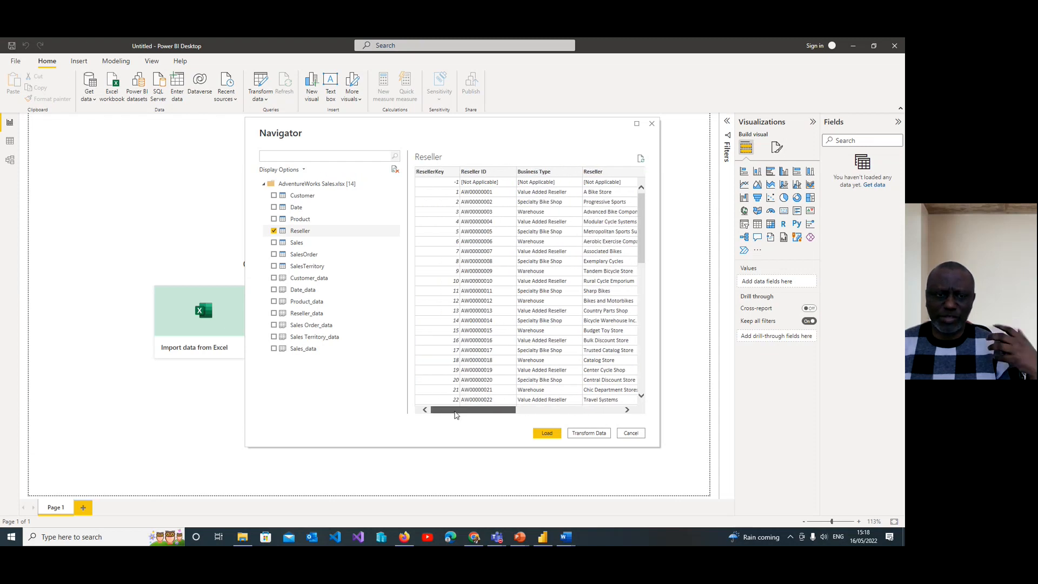
{"action": "left_click", "coordinate": [274, 231]}
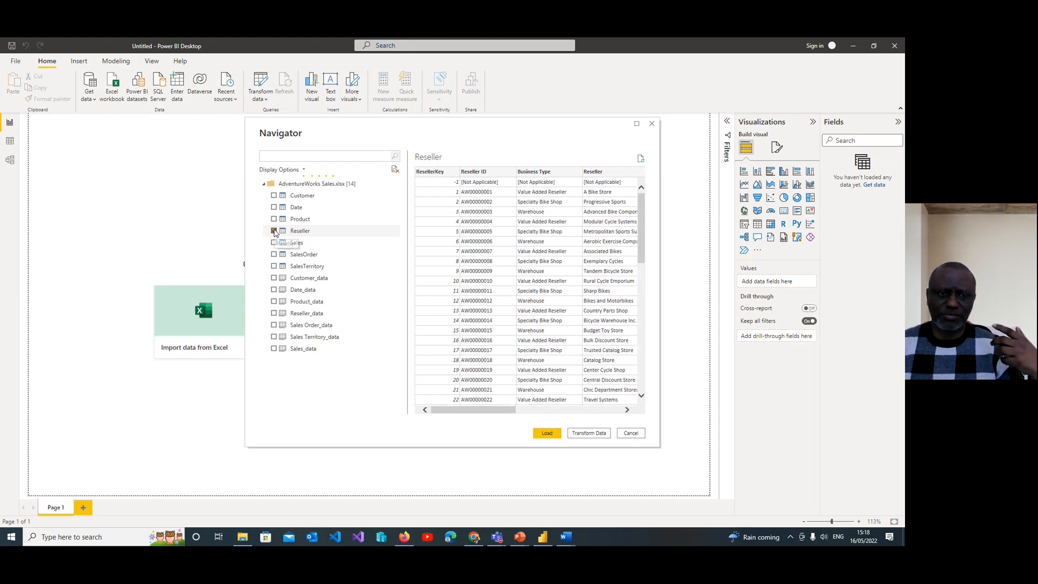
Step: Preview the contents of the Sales and SalesOrder tables one at a time, deselecting each after viewing
{"action": "left_click", "coordinate": [275, 243]}
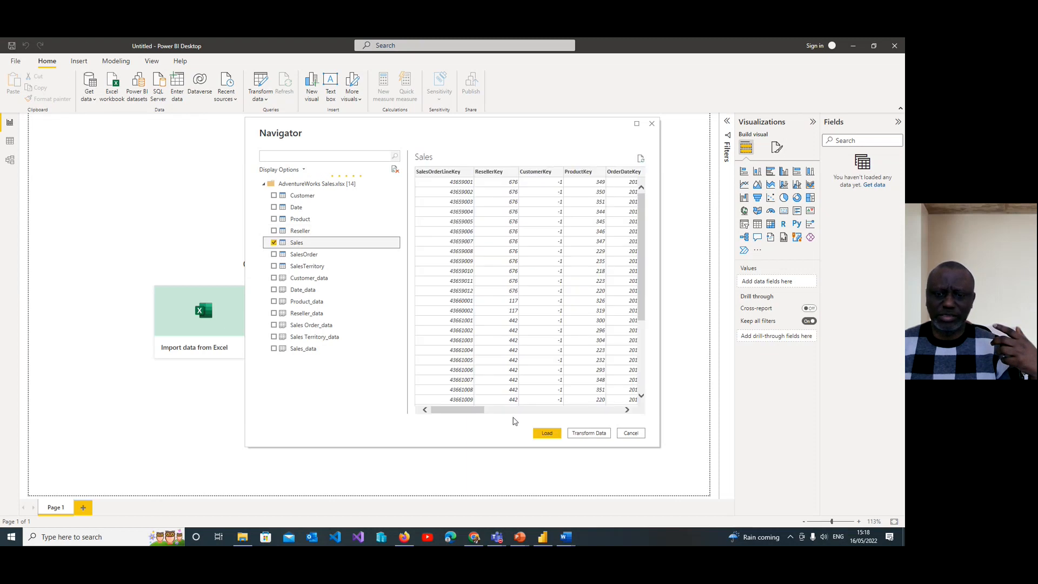
{"action": "left_click_drag", "start_coordinate": [468, 411], "coordinate": [606, 421]}
{"action": "left_click", "coordinate": [274, 243]}
{"action": "left_click", "coordinate": [274, 254]}
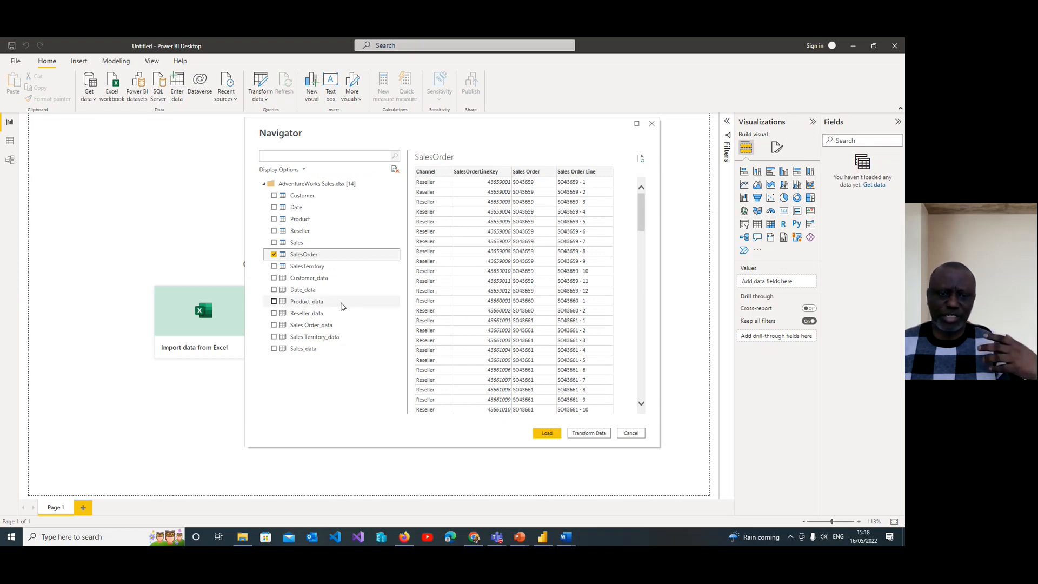
{"action": "left_click_drag", "start_coordinate": [642, 207], "coordinate": [644, 361]}
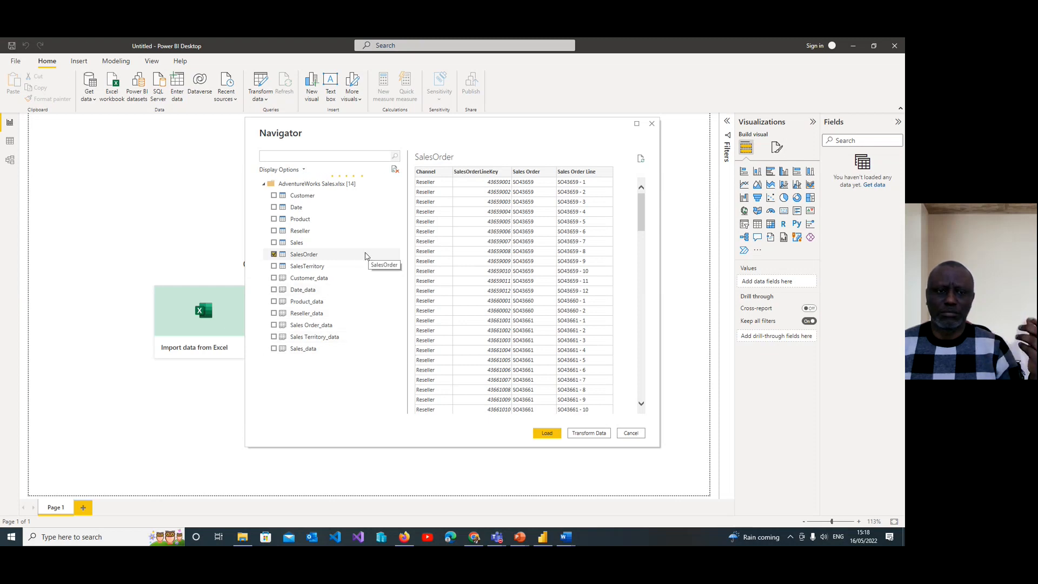
{"action": "left_click", "coordinate": [274, 255]}
Step: Preview the SalesTerritory table with its region, country and group columns, and leave it deselected
{"action": "left_click", "coordinate": [275, 266]}
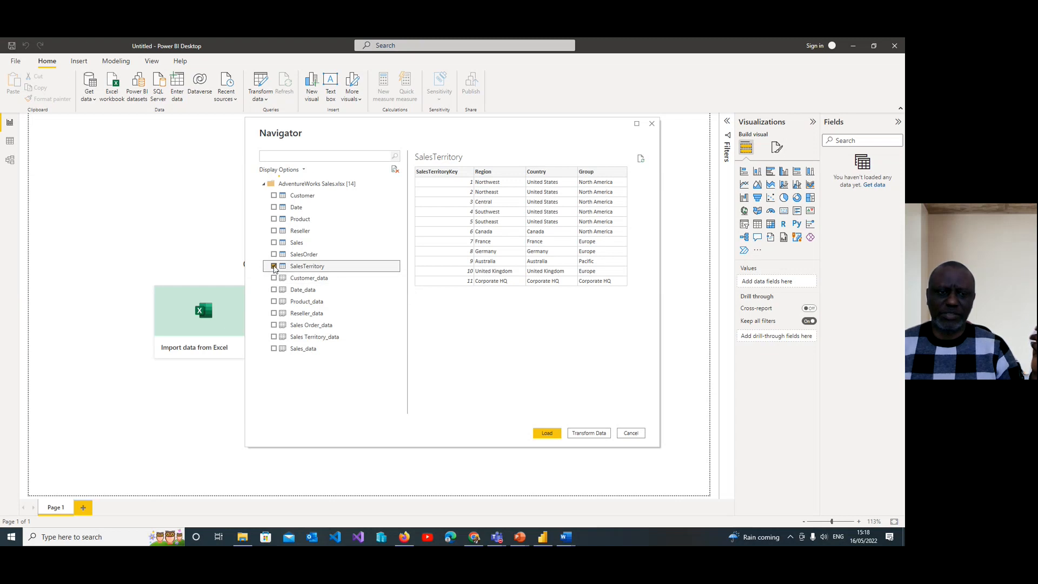
{"action": "left_click", "coordinate": [273, 266]}
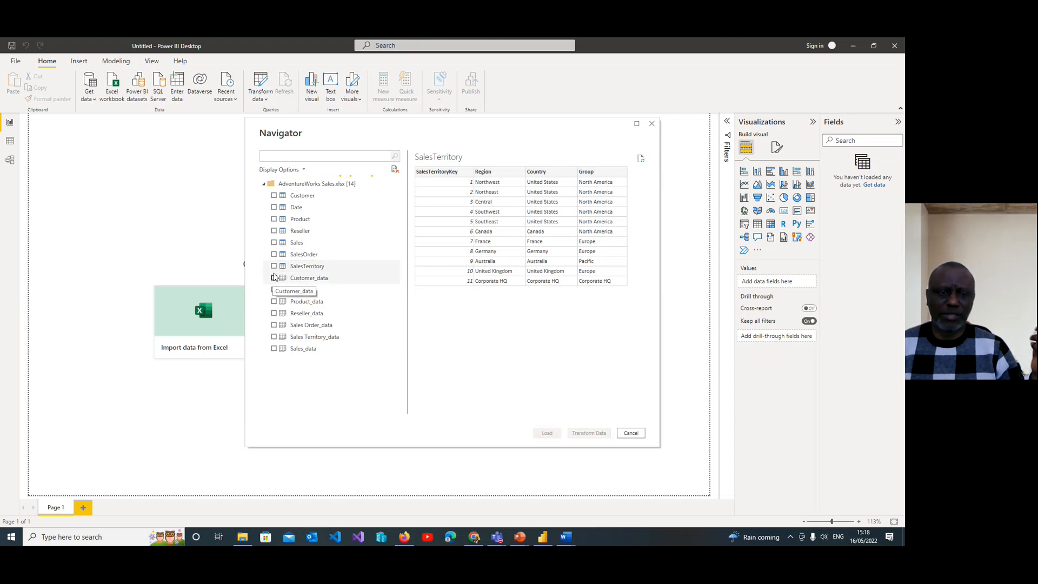
{"action": "left_click", "coordinate": [274, 266]}
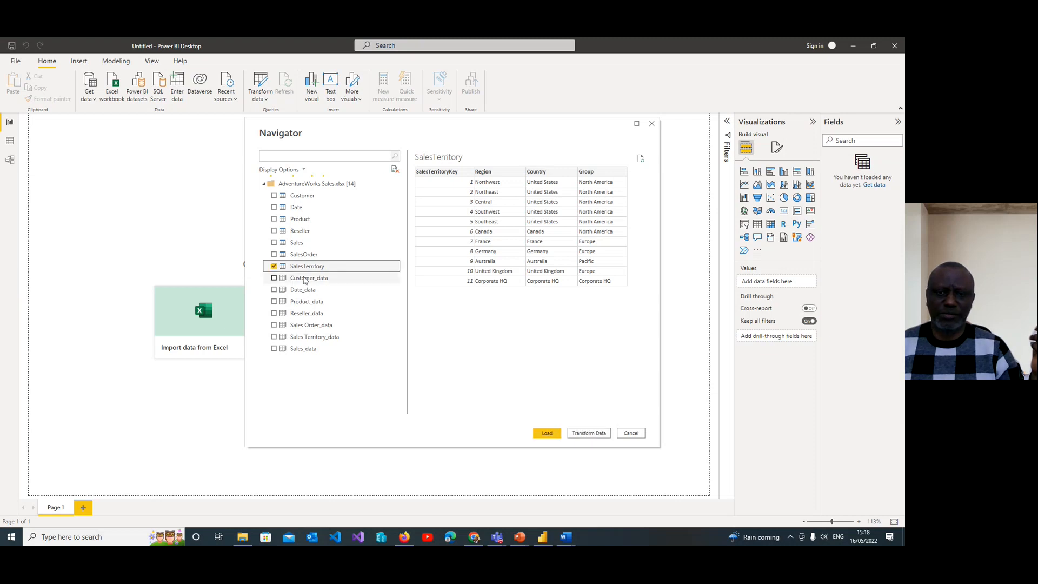
{"action": "left_click", "coordinate": [275, 267]}
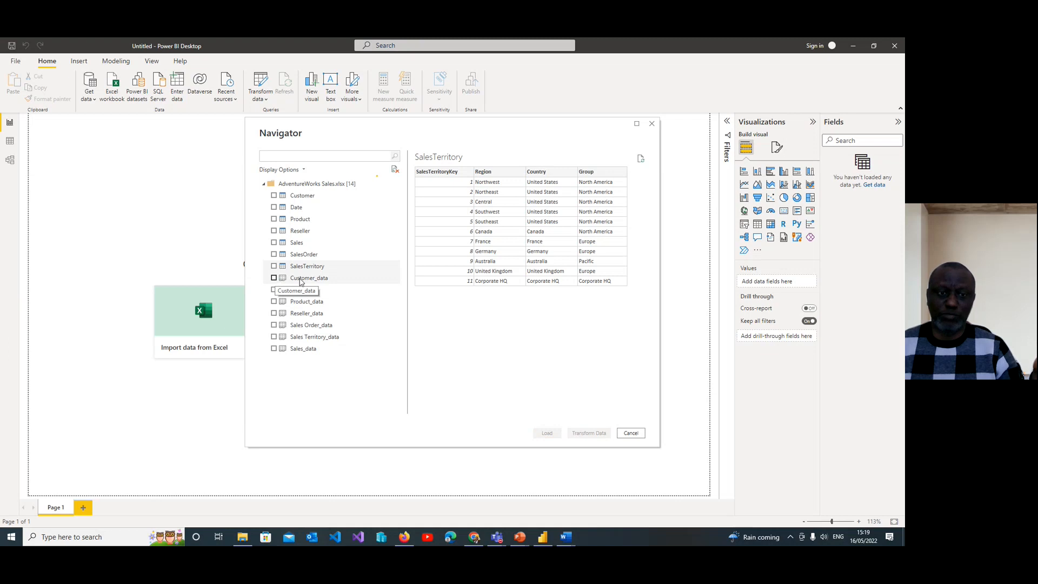
Step: Preview the Customer_data sheet across its columns through Postal Code, and deselect it after viewing
{"action": "left_click", "coordinate": [274, 278]}
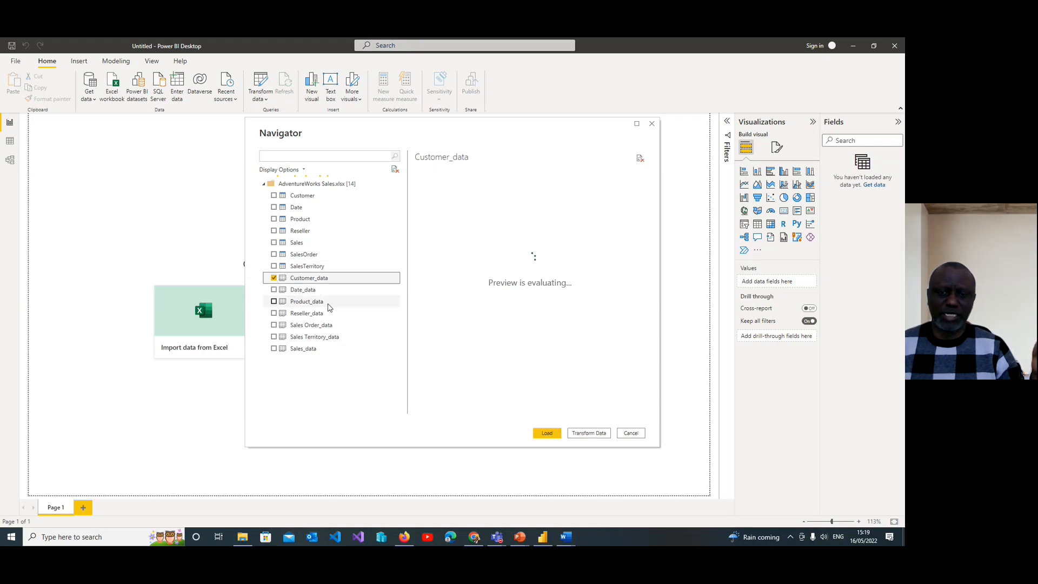
{"action": "left_click_drag", "start_coordinate": [479, 410], "coordinate": [583, 418]}
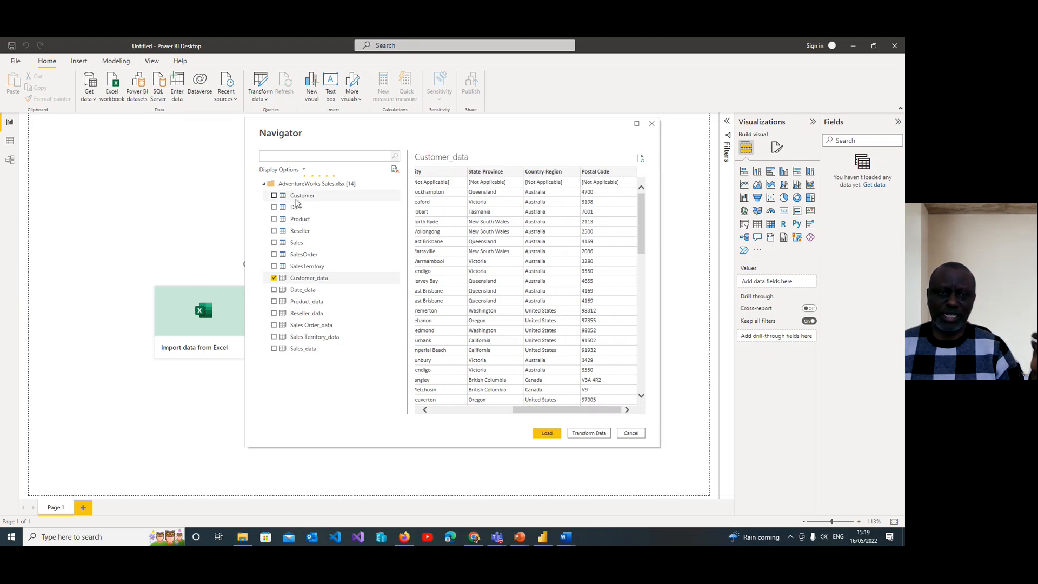
{"action": "left_click", "coordinate": [274, 278]}
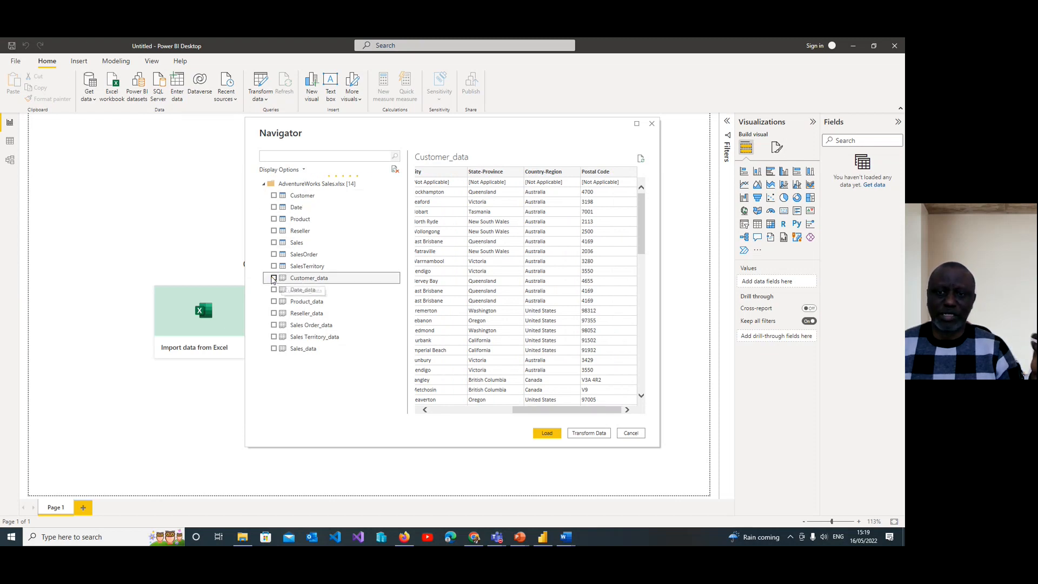
Step: Load the Customer, Date, Product, Reseller, Sales, SalesOrder and SalesTerritory tables from the workbook, leaving out the _data sheets
{"action": "left_click", "coordinate": [274, 197]}
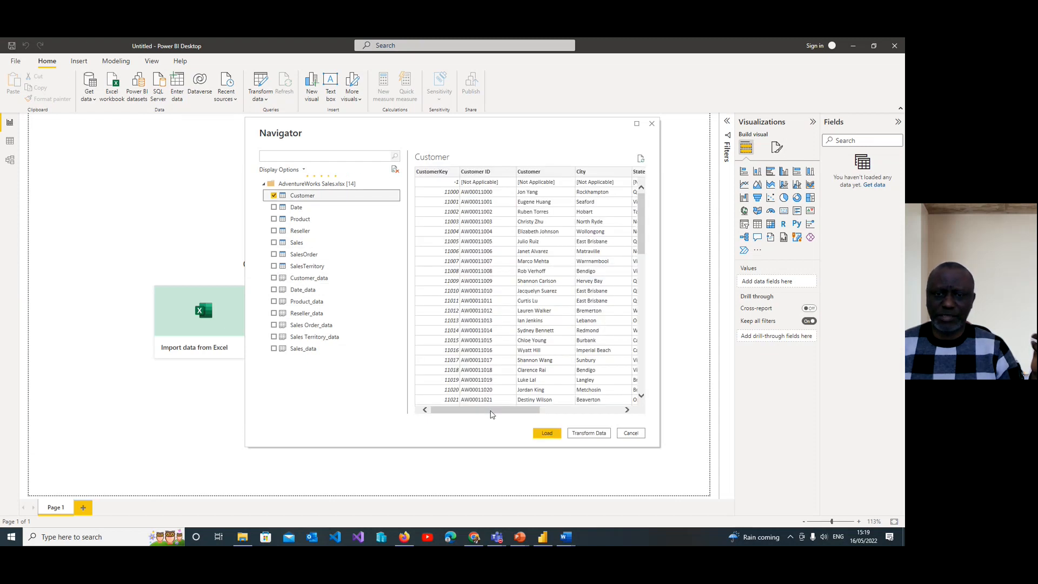
{"action": "left_click_drag", "start_coordinate": [491, 411], "coordinate": [581, 413]}
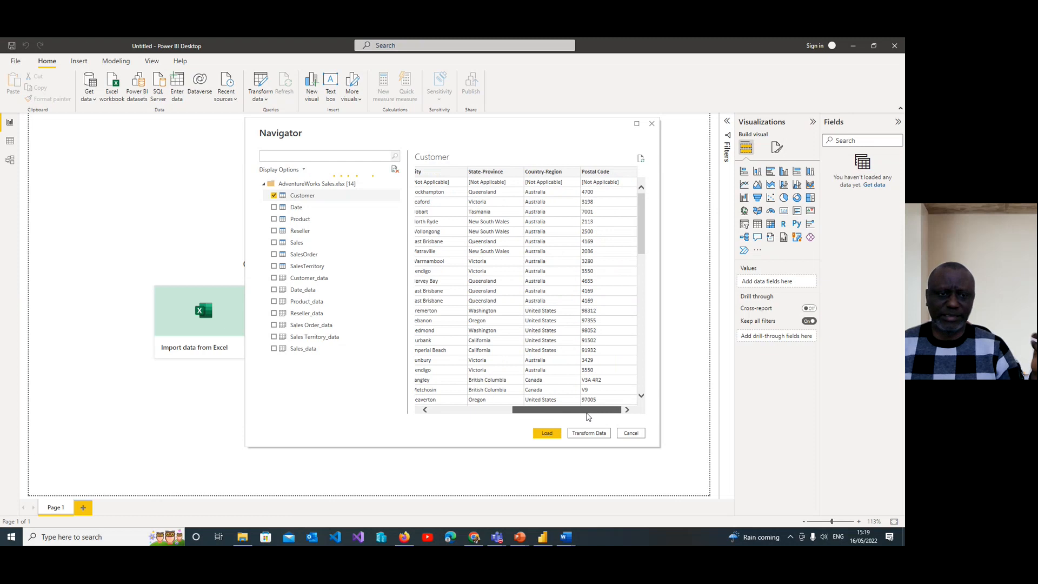
{"action": "left_click", "coordinate": [274, 207]}
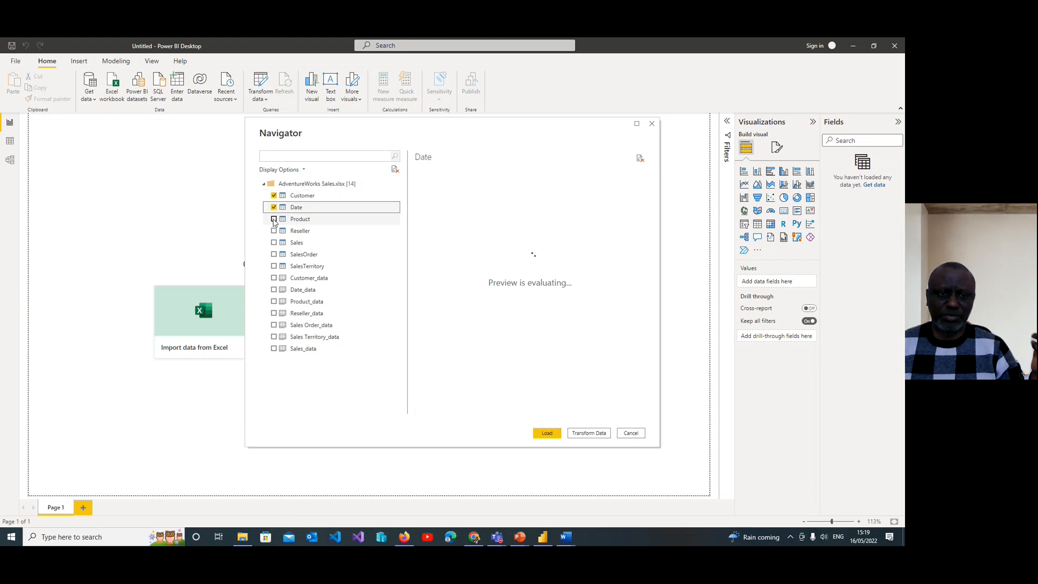
{"action": "left_click", "coordinate": [274, 219]}
{"action": "left_click", "coordinate": [274, 231]}
{"action": "left_click", "coordinate": [274, 243]}
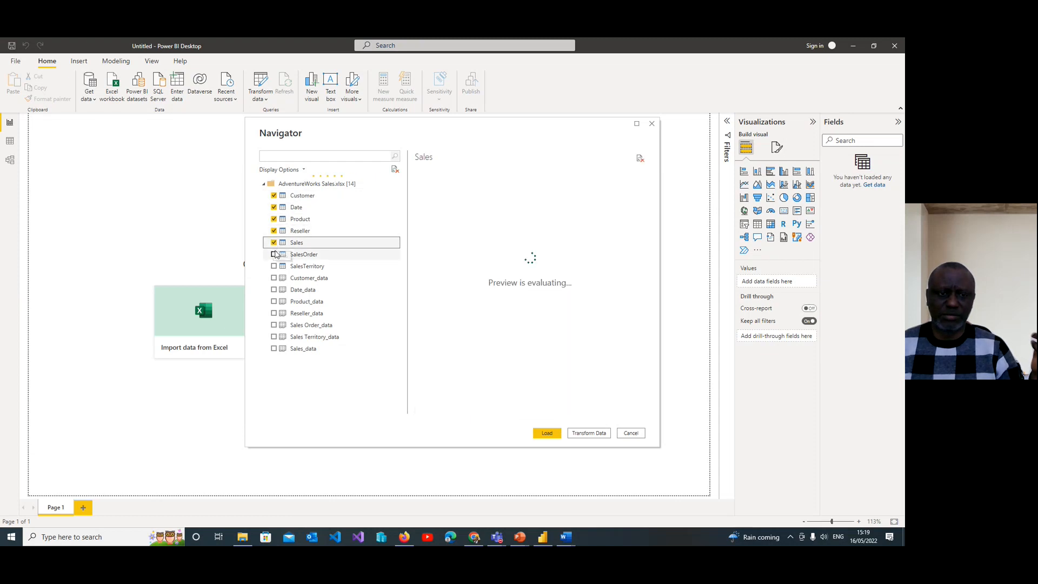
{"action": "left_click", "coordinate": [274, 254]}
{"action": "left_click", "coordinate": [274, 267]}
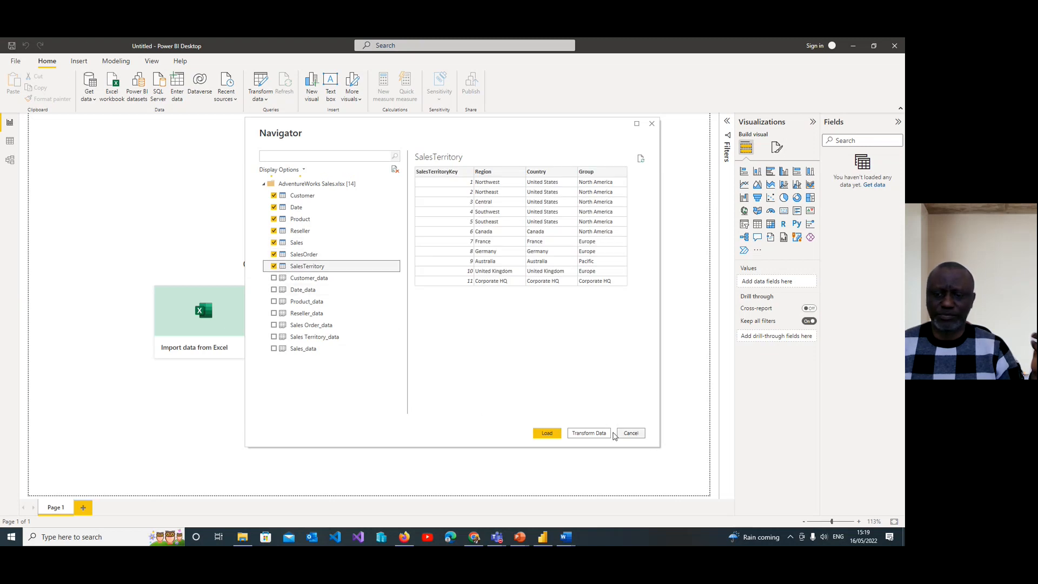
{"action": "left_click", "coordinate": [547, 434]}
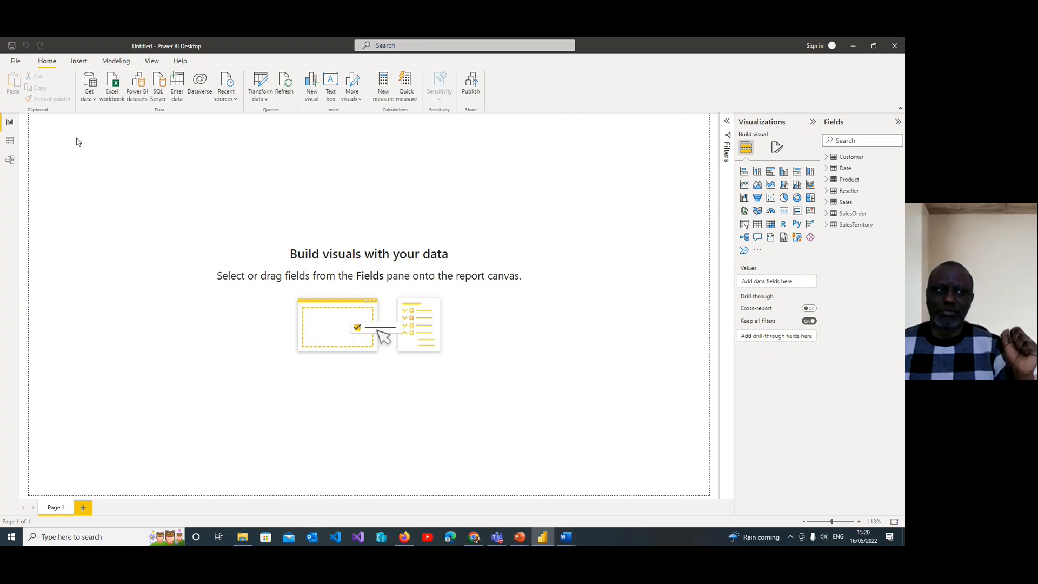
Step: Examine the loaded rows of each table in Data view, from Customer through SalesTerritory
{"action": "left_click", "coordinate": [9, 143]}
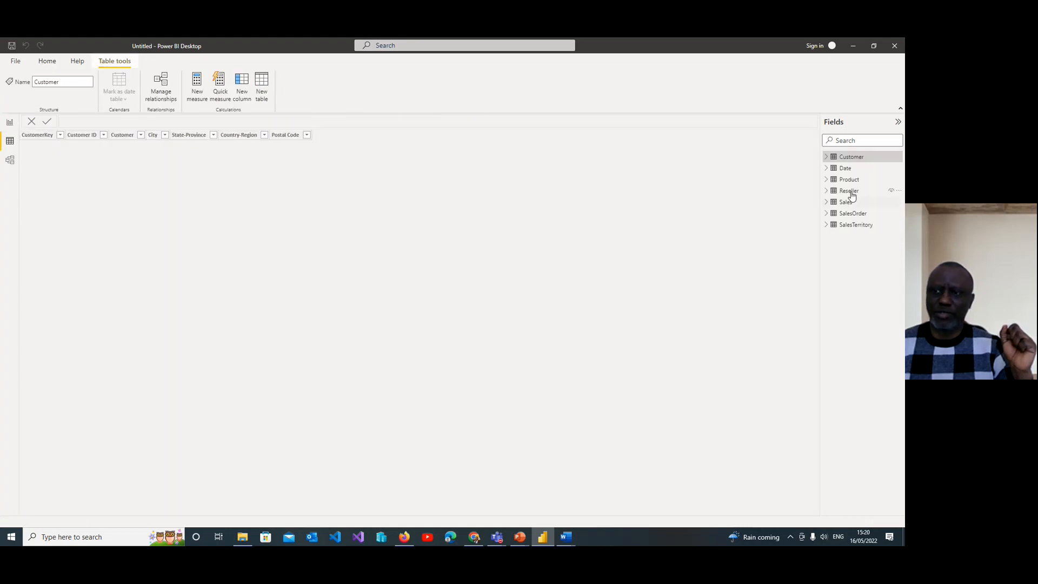
{"action": "left_click", "coordinate": [852, 156]}
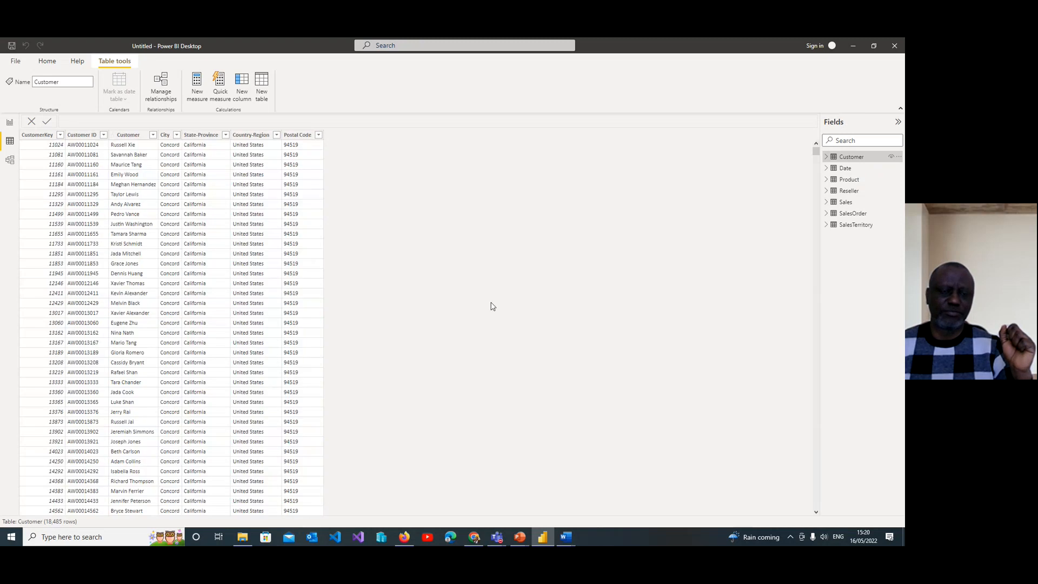
{"action": "left_click", "coordinate": [846, 169]}
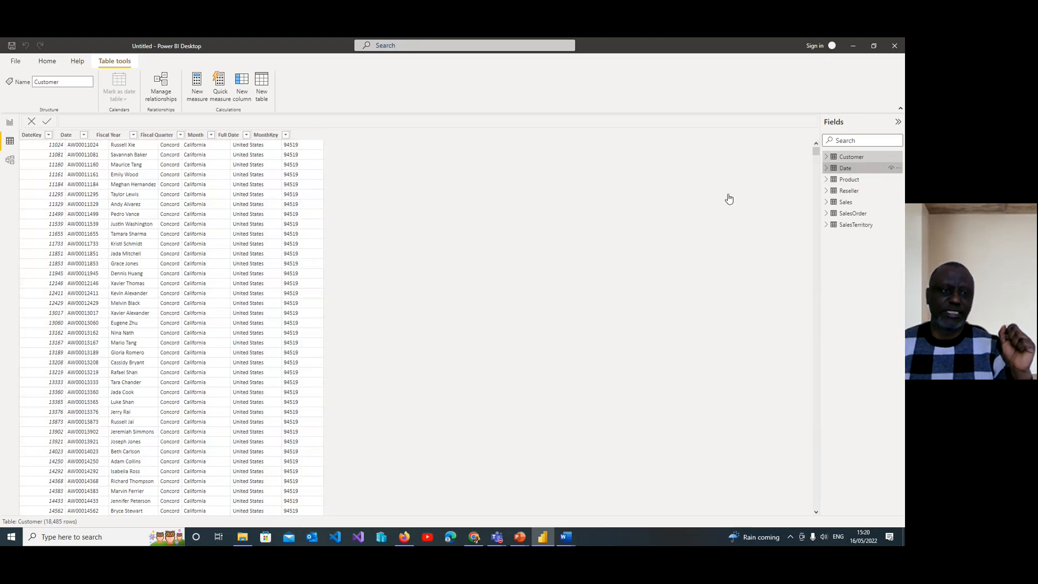
{"action": "left_click", "coordinate": [847, 181]}
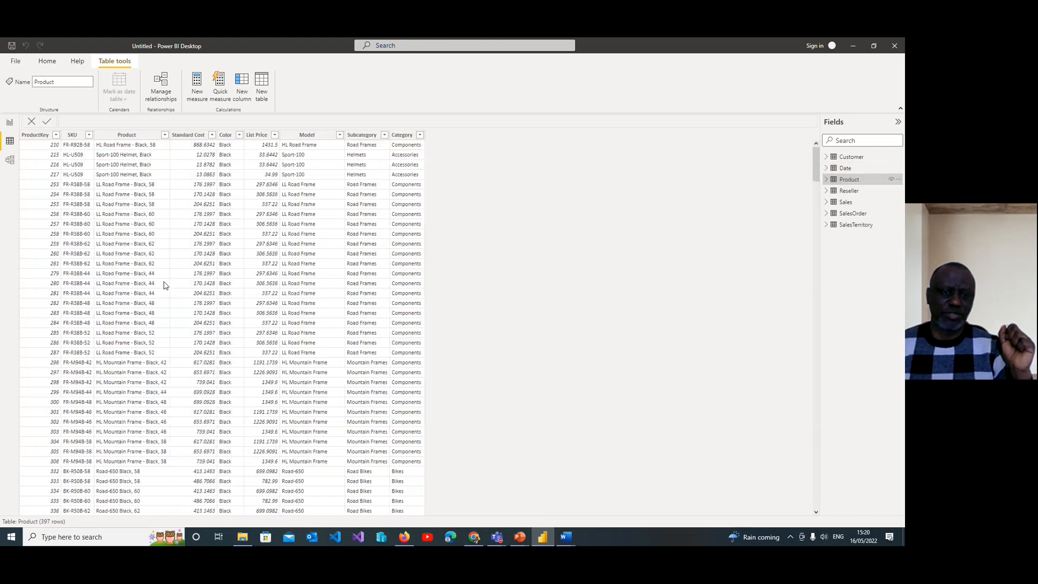
{"action": "left_click", "coordinate": [859, 196]}
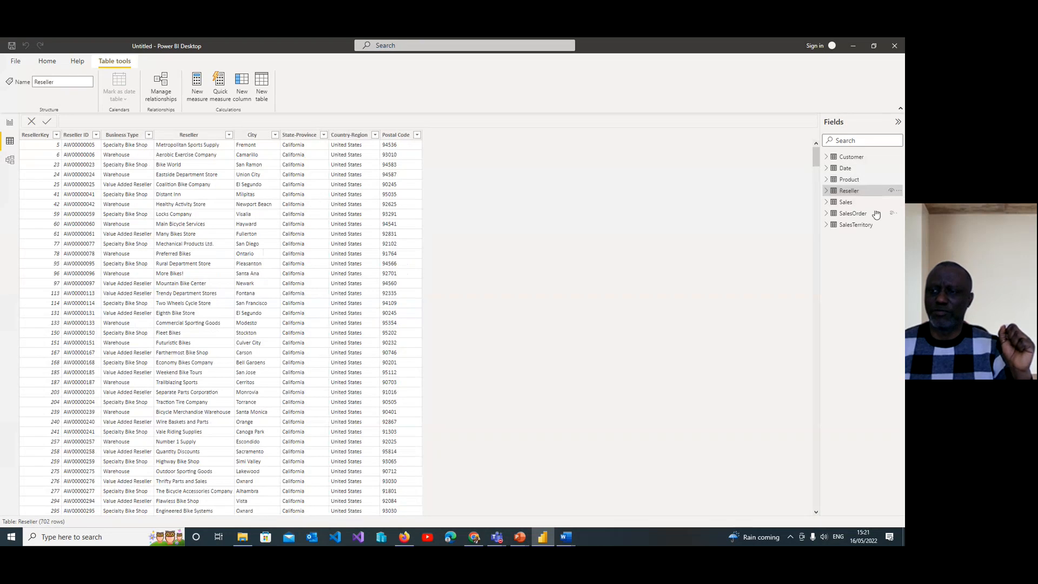
{"action": "left_click", "coordinate": [845, 202]}
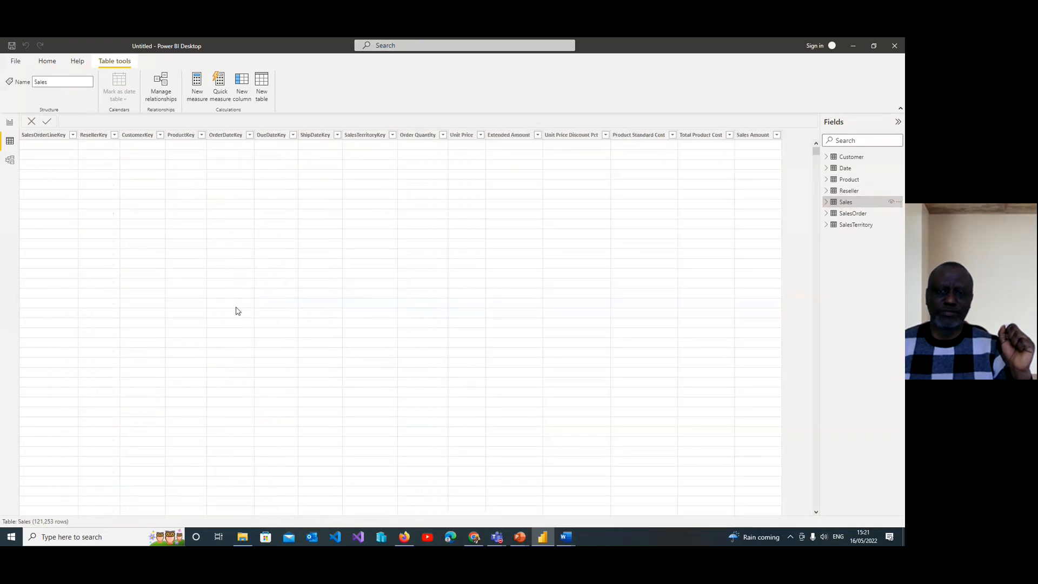
{"action": "left_click", "coordinate": [859, 215]}
{"action": "left_click", "coordinate": [854, 225]}
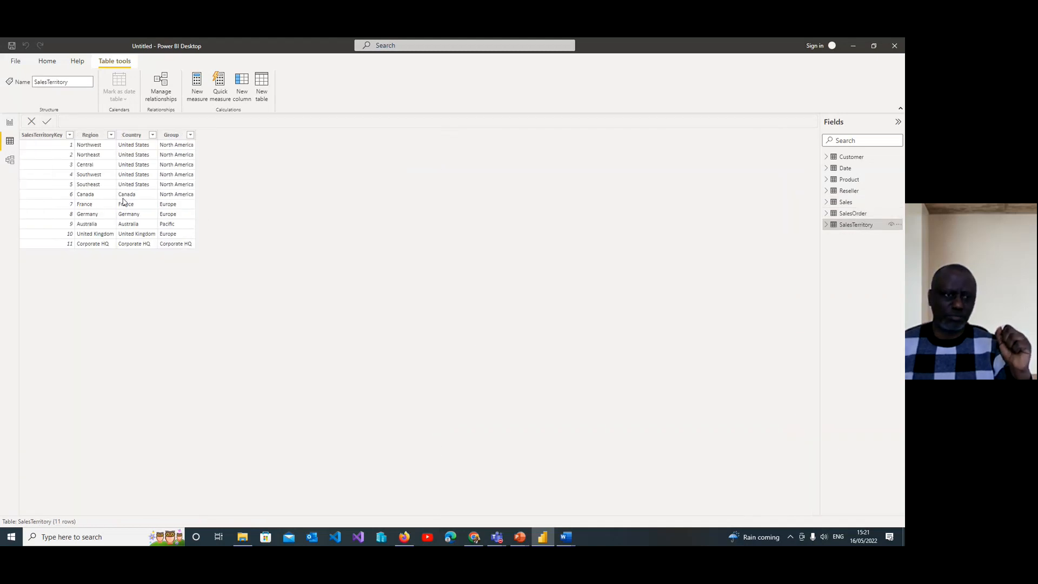
Step: Rearrange the relationship diagram in Model view, spacing out the SalesTerritory, Sales and Customer tables
{"action": "left_click", "coordinate": [11, 162]}
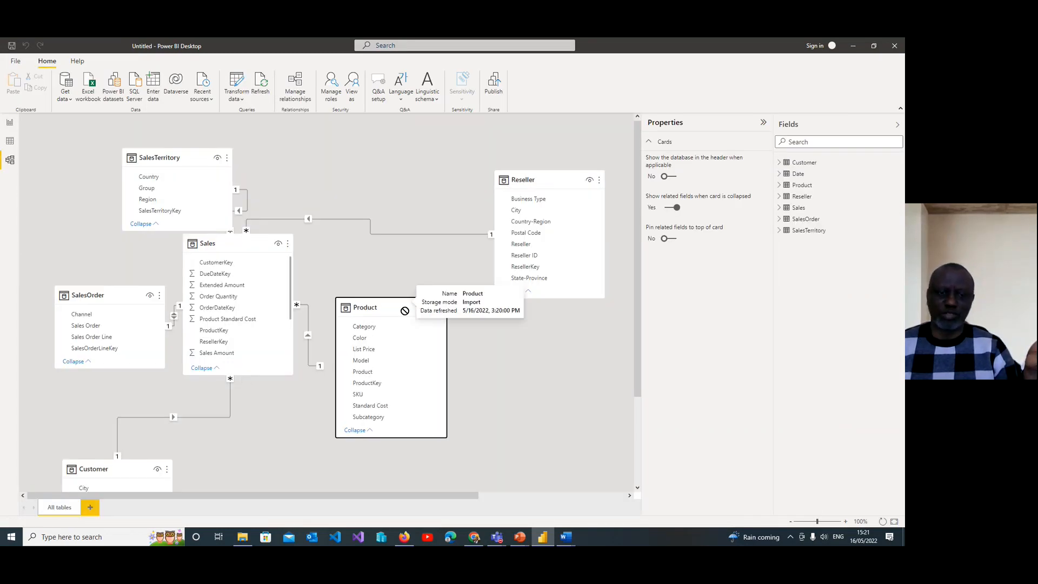
{"action": "left_click_drag", "start_coordinate": [404, 311], "coordinate": [468, 332]}
{"action": "left_click_drag", "start_coordinate": [173, 152], "coordinate": [105, 152]}
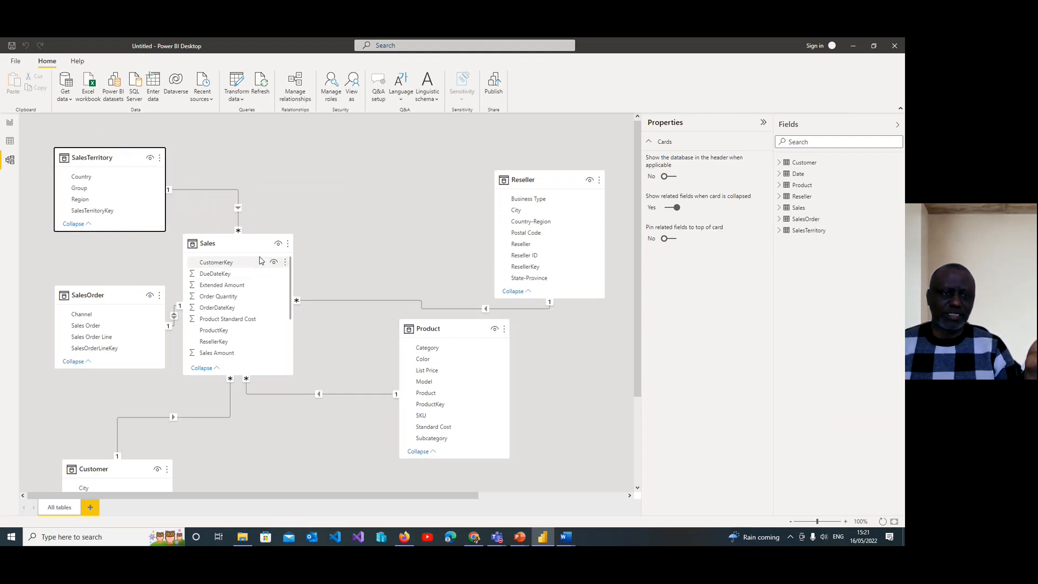
{"action": "left_click_drag", "start_coordinate": [253, 243], "coordinate": [302, 216]}
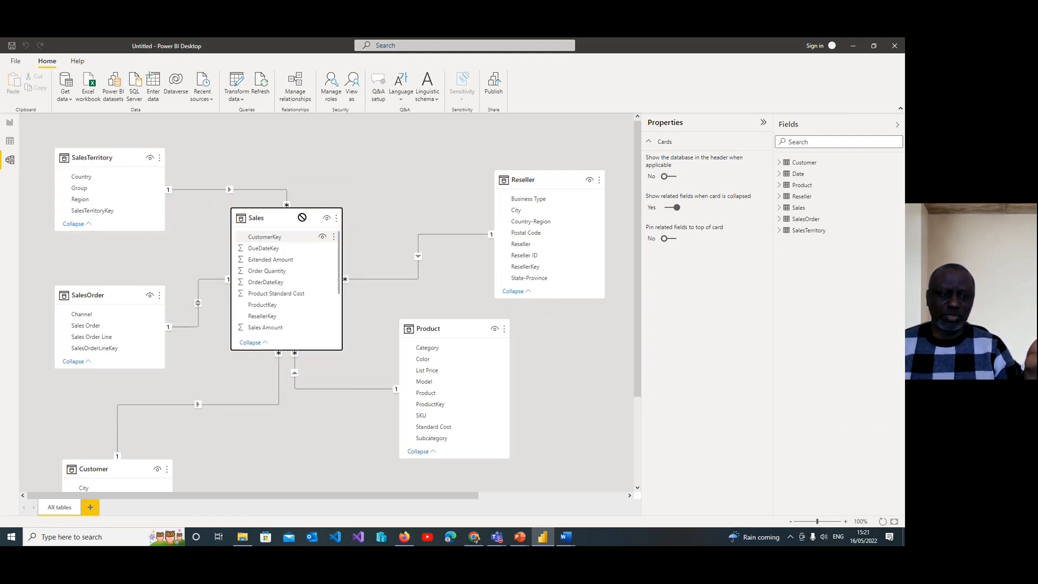
{"action": "left_click_drag", "start_coordinate": [130, 469], "coordinate": [193, 432]}
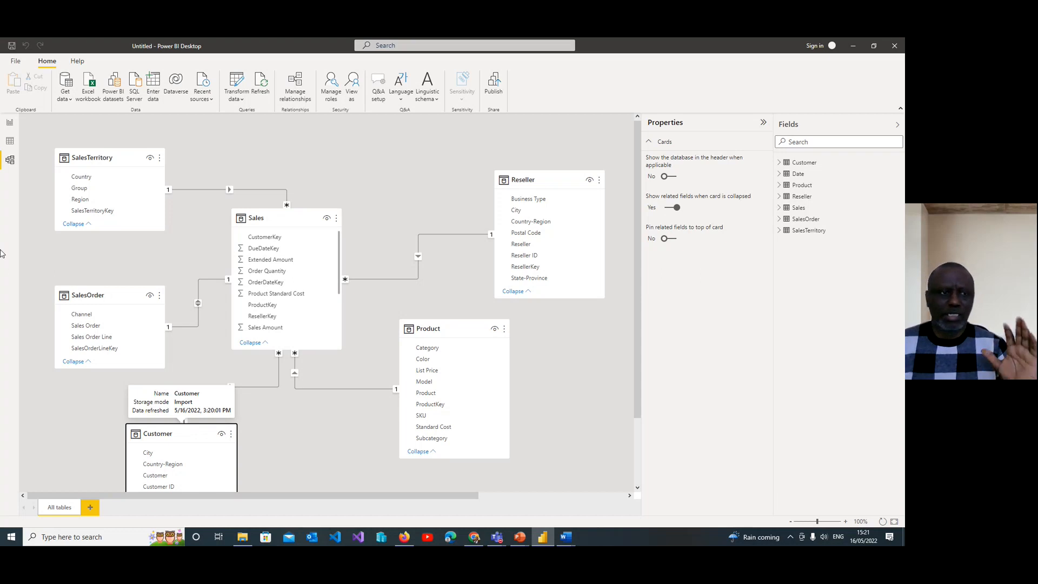
Step: Add a card visual to the report page showing Sales Amount from the Sales table
{"action": "left_click", "coordinate": [10, 124]}
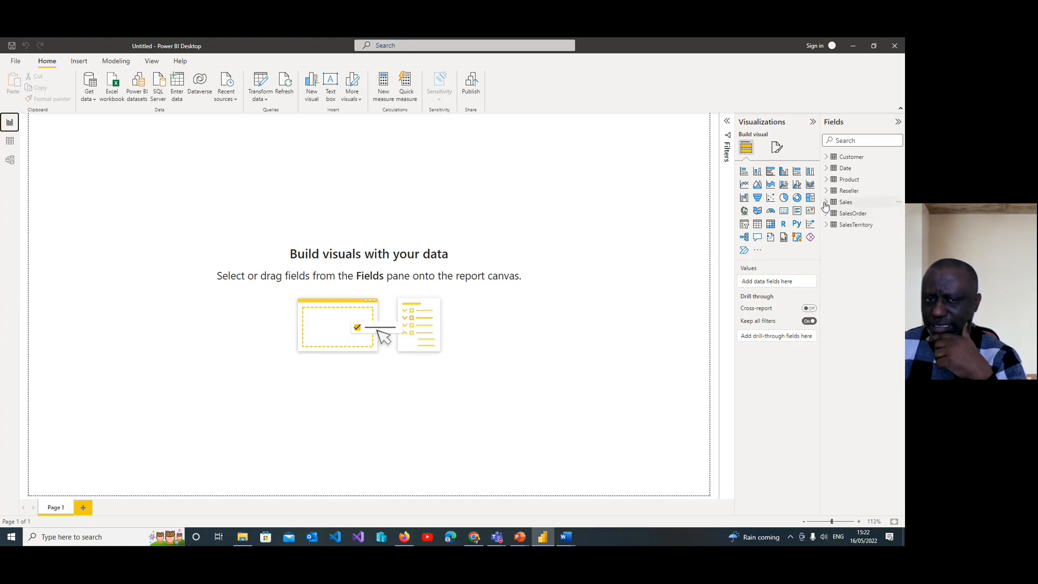
{"action": "left_click", "coordinate": [312, 89]}
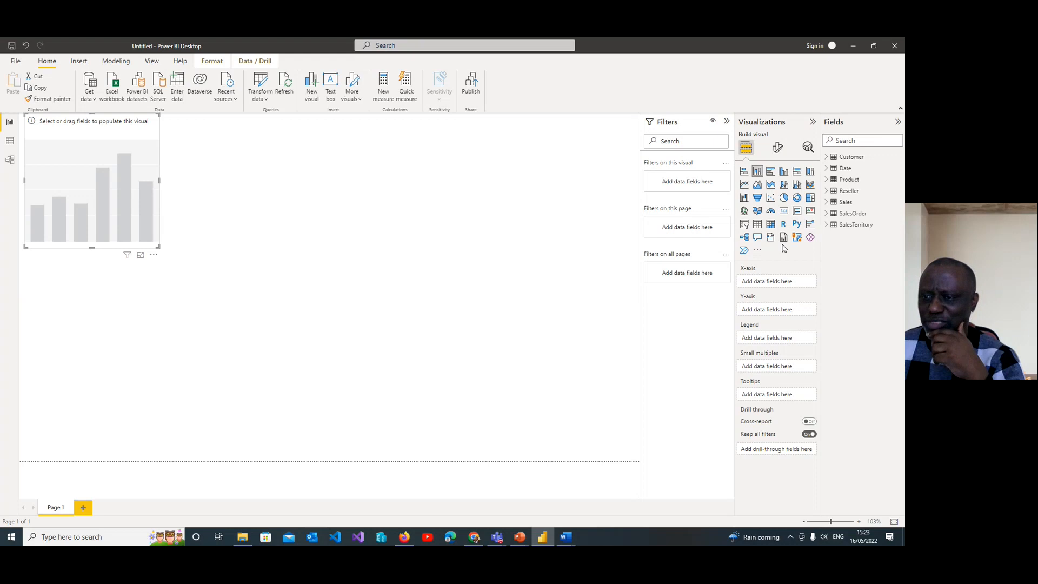
{"action": "left_click", "coordinate": [785, 212]}
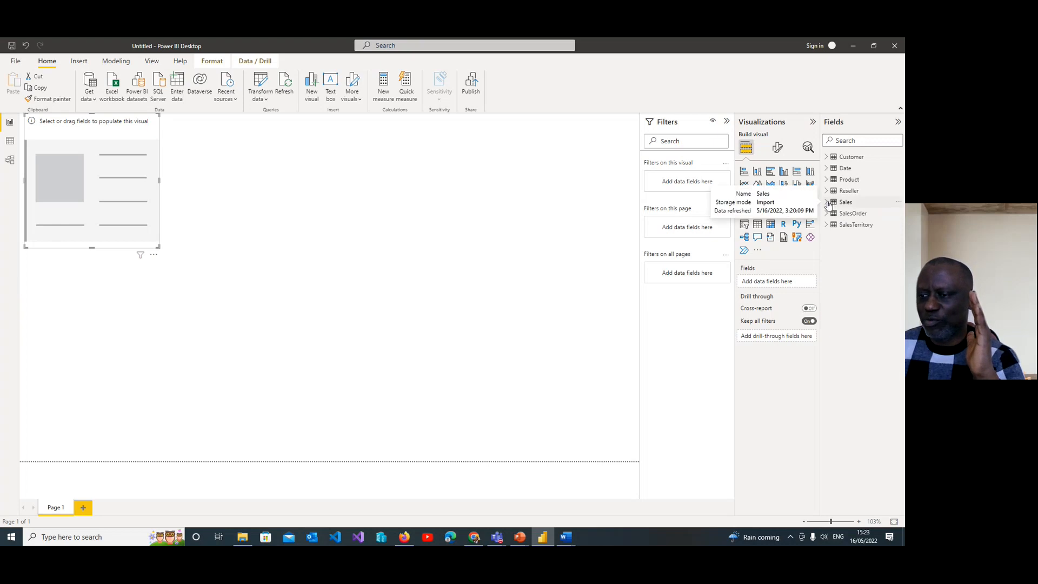
{"action": "left_click", "coordinate": [830, 203]}
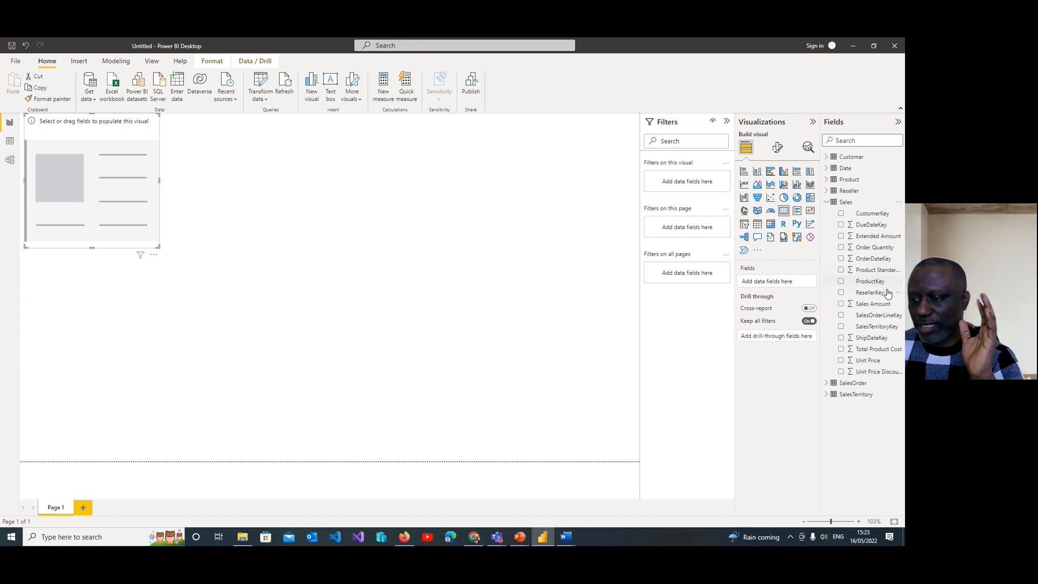
{"action": "left_click", "coordinate": [842, 305]}
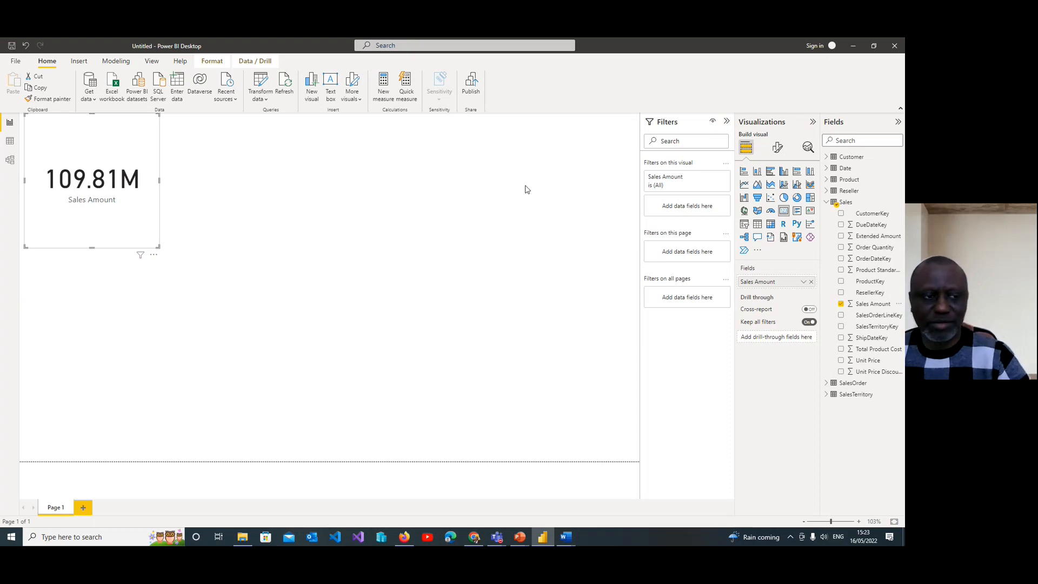
Step: Shorten the Sales Amount card to a height of about 120, keeping its width
{"action": "left_click_drag", "start_coordinate": [92, 247], "coordinate": [103, 172]}
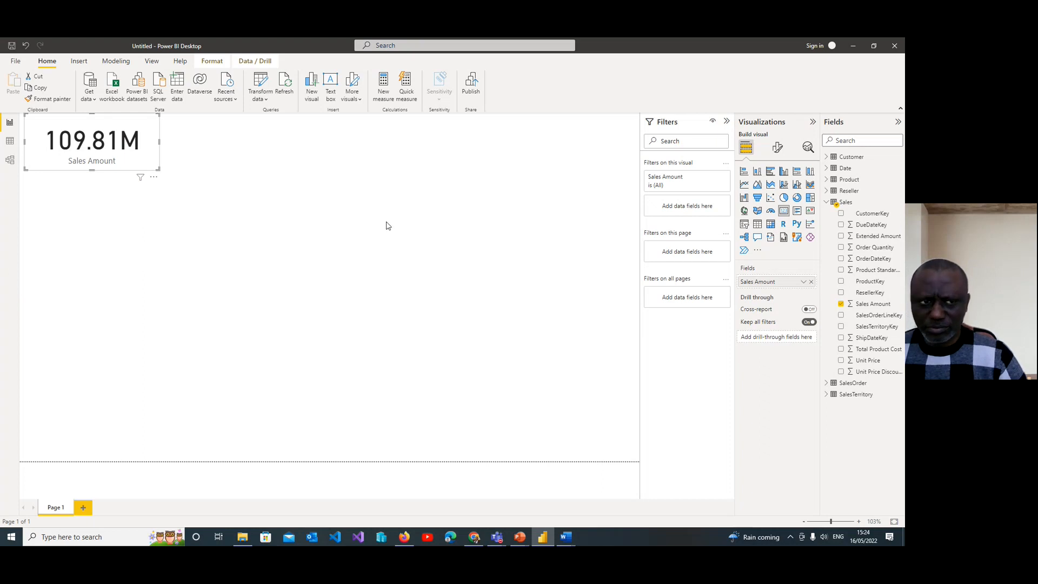
{"action": "right_click", "coordinate": [150, 151]}
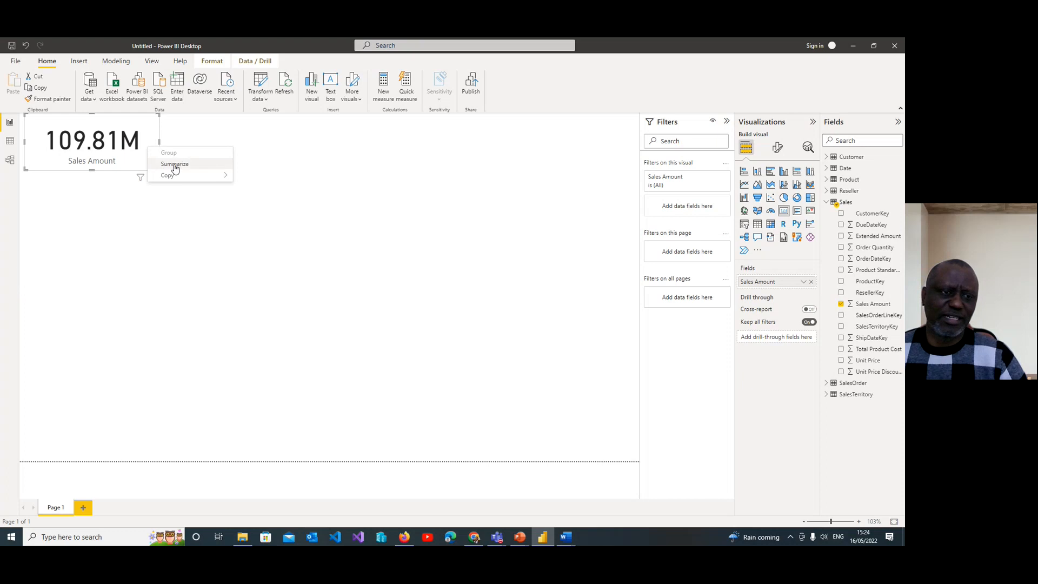
{"action": "left_click", "coordinate": [341, 263]}
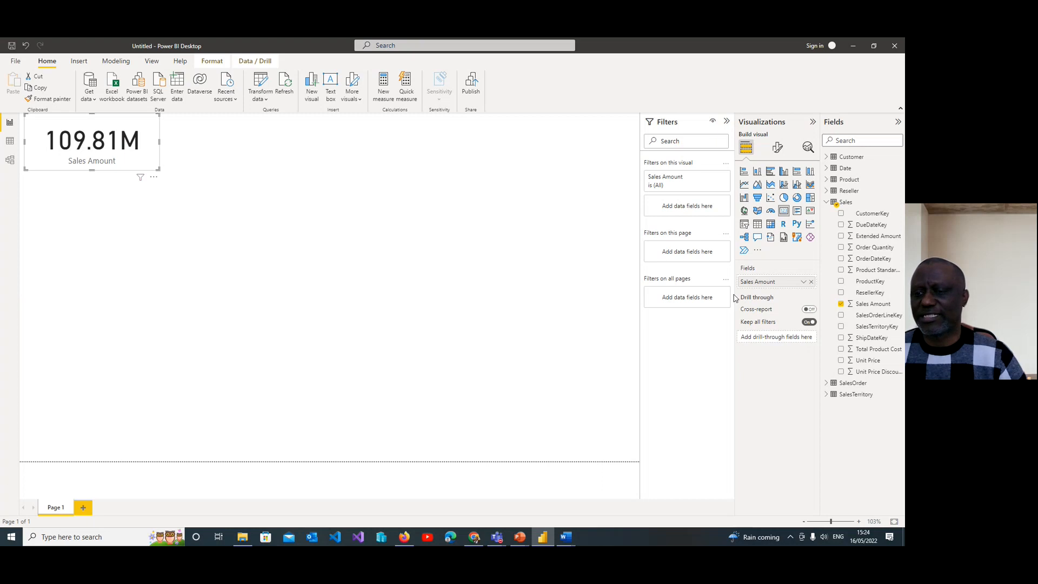
Step: Examine the Sales Amount card's general formatting properties, including size, position and advanced options
{"action": "left_click", "coordinate": [777, 148]}
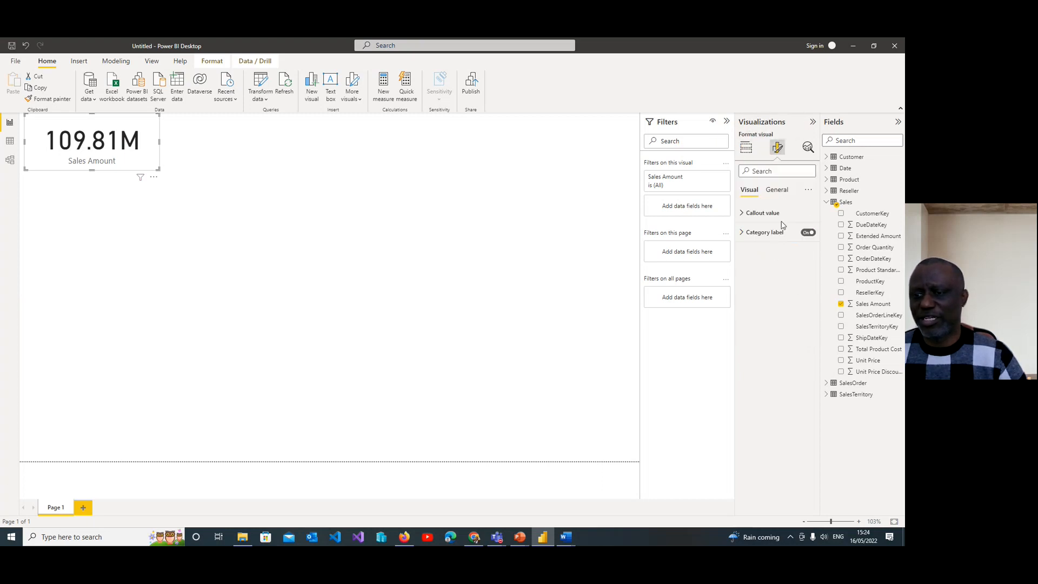
{"action": "left_click", "coordinate": [784, 194]}
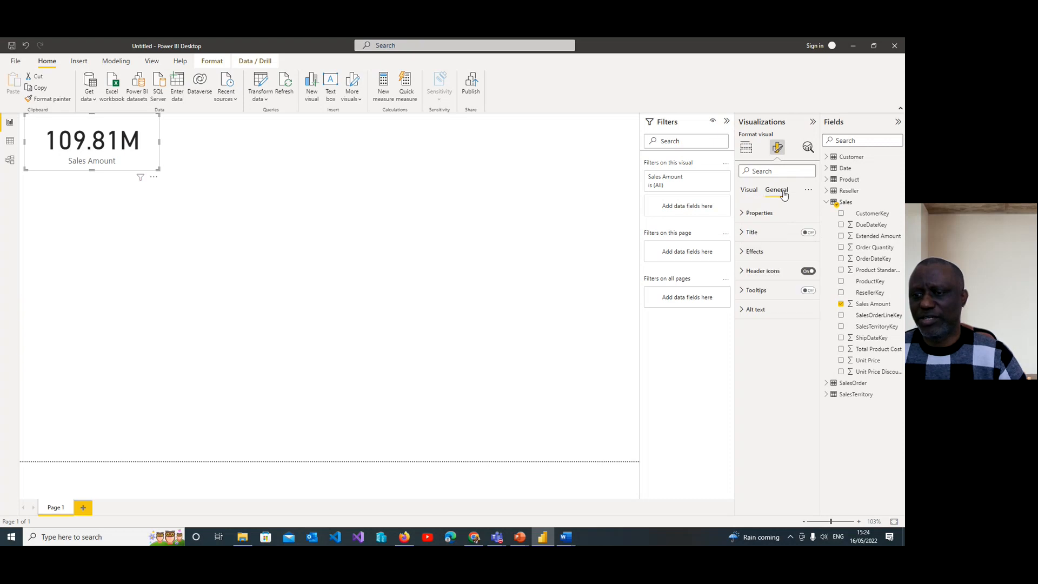
{"action": "left_click", "coordinate": [743, 214]}
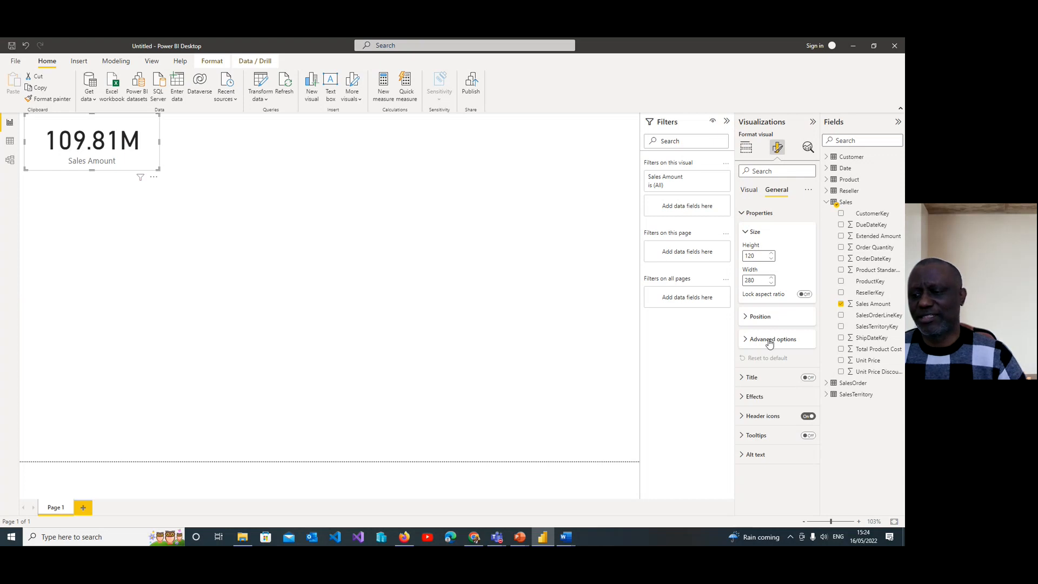
{"action": "left_click", "coordinate": [748, 320]}
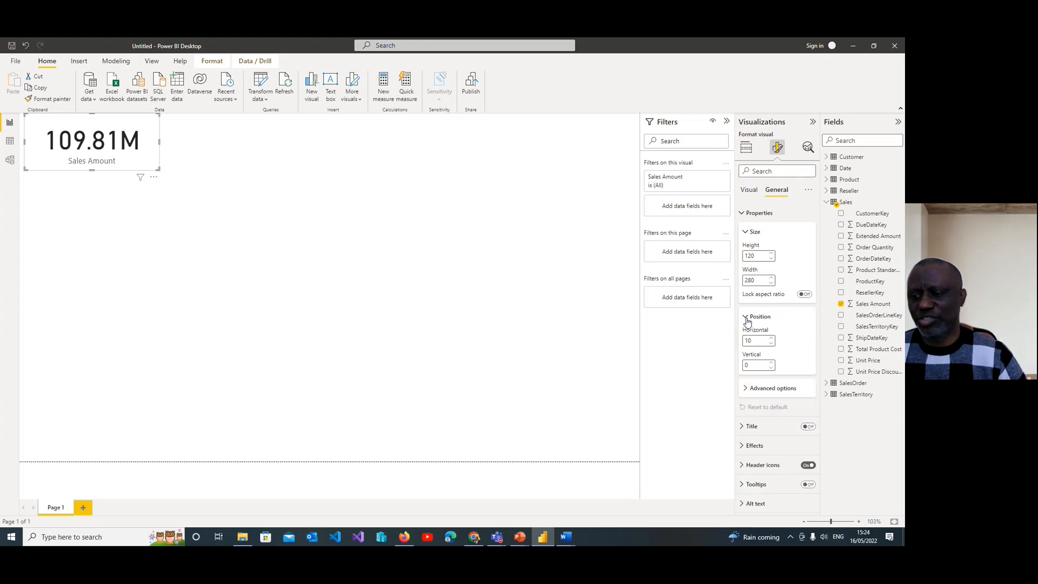
{"action": "left_click", "coordinate": [748, 319]}
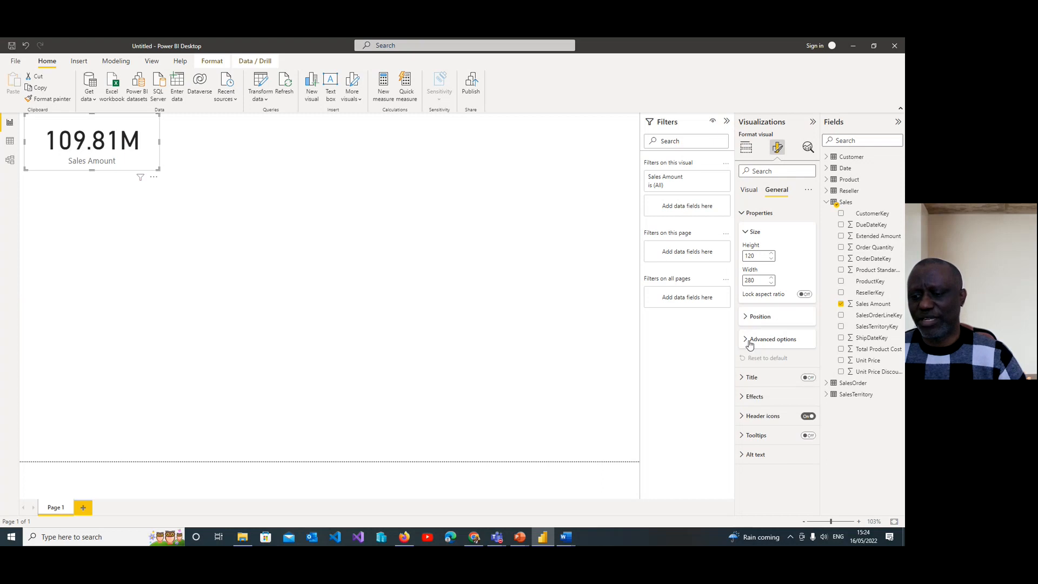
{"action": "left_click", "coordinate": [750, 342]}
{"action": "left_click", "coordinate": [749, 342]}
Step: Try blue and purple background colours on the Sales Amount card, then restore its white background
{"action": "left_click", "coordinate": [748, 398]}
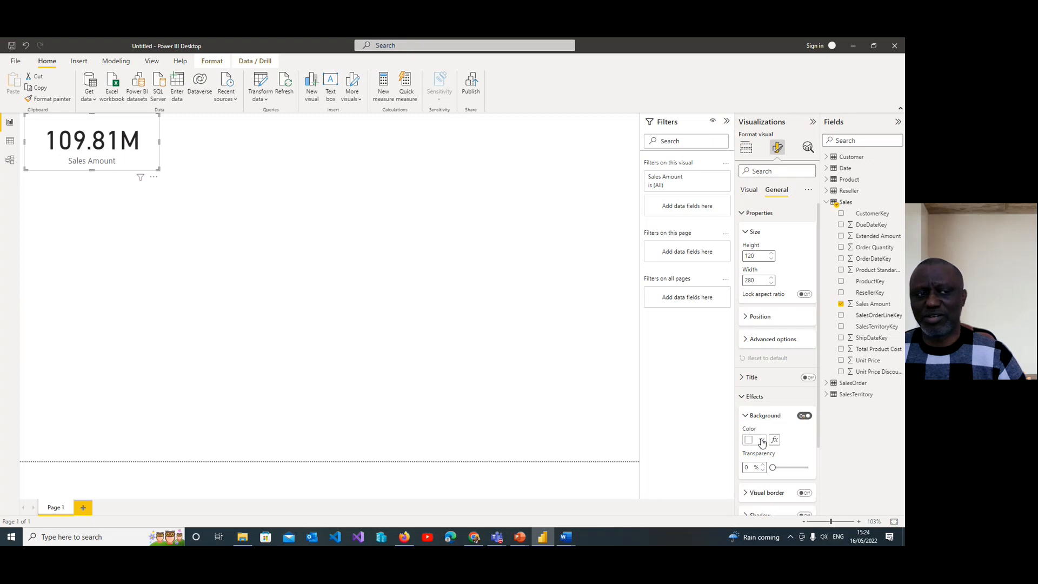
{"action": "left_click", "coordinate": [761, 441]}
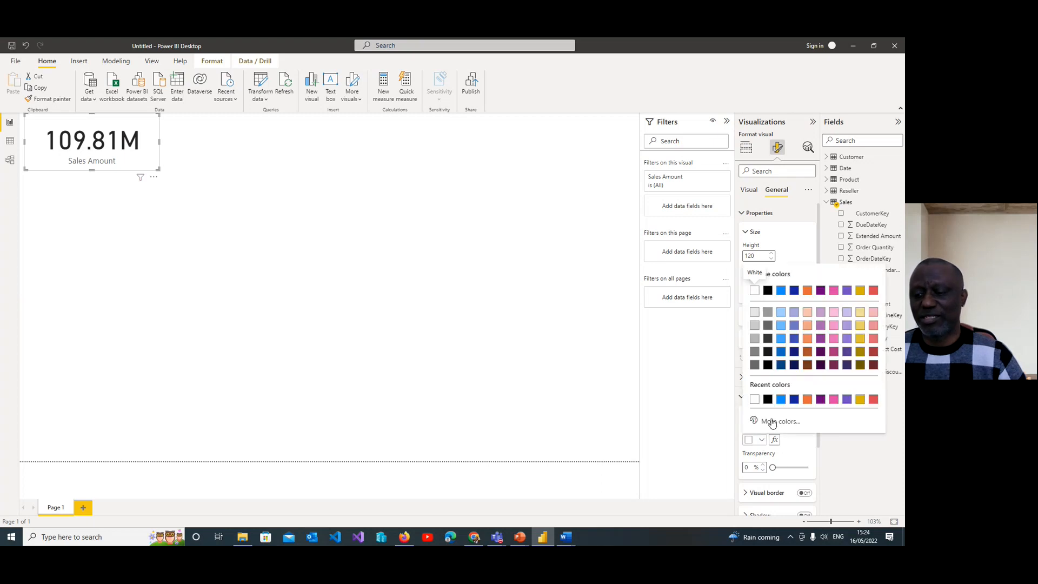
{"action": "left_click", "coordinate": [782, 400]}
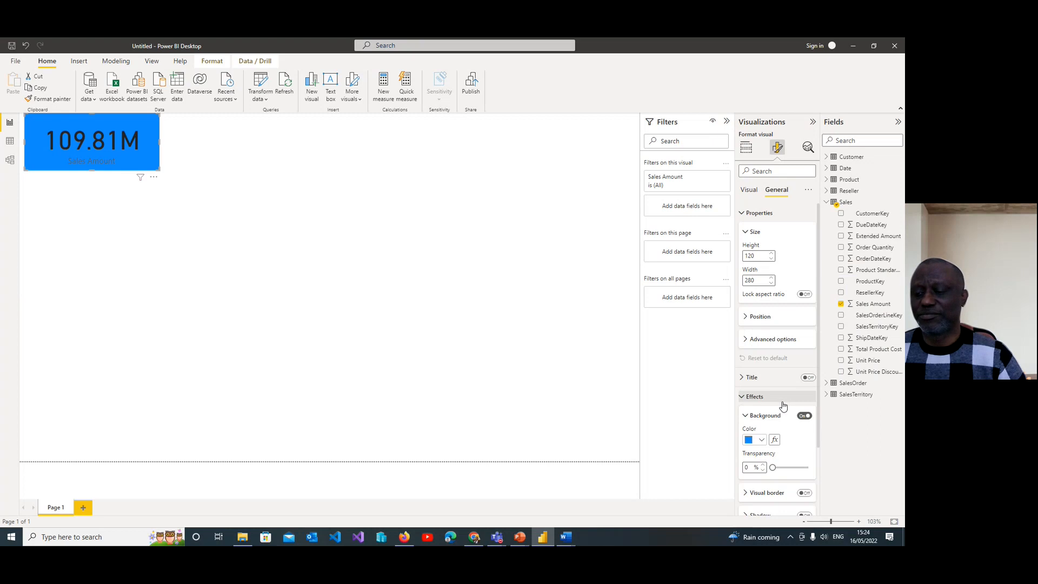
{"action": "left_click", "coordinate": [761, 440]}
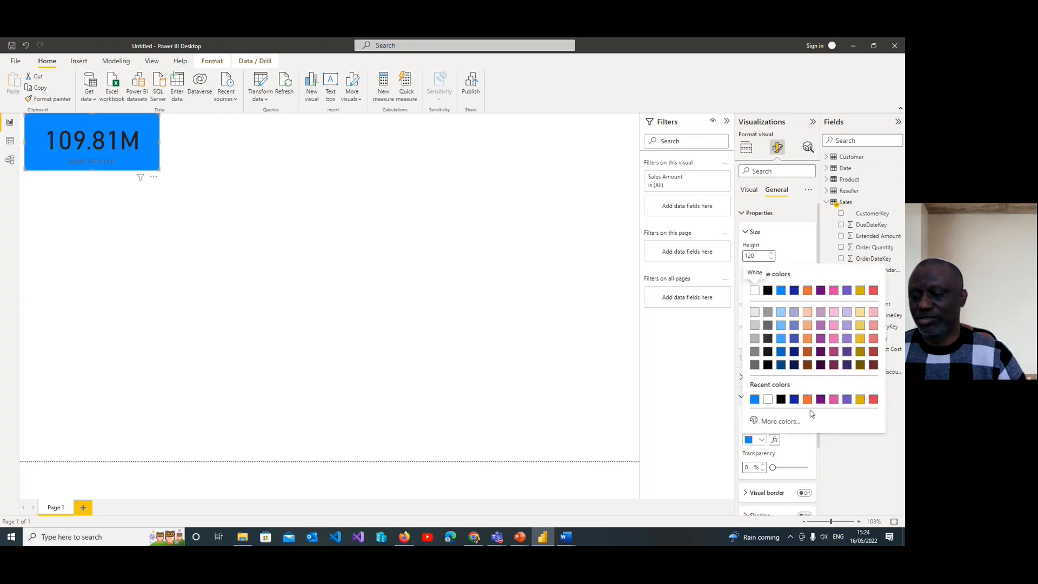
{"action": "left_click", "coordinate": [821, 292]}
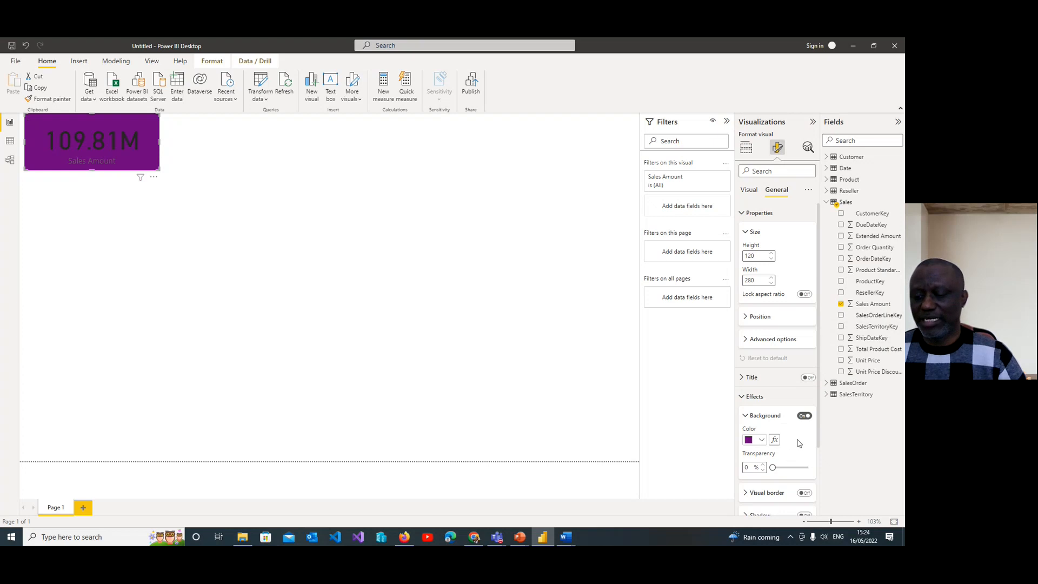
{"action": "scroll", "coordinate": [798, 436], "scroll_direction": "down", "scroll_amount": 2}
{"action": "scroll", "coordinate": [797, 433], "scroll_direction": "down", "scroll_amount": 1}
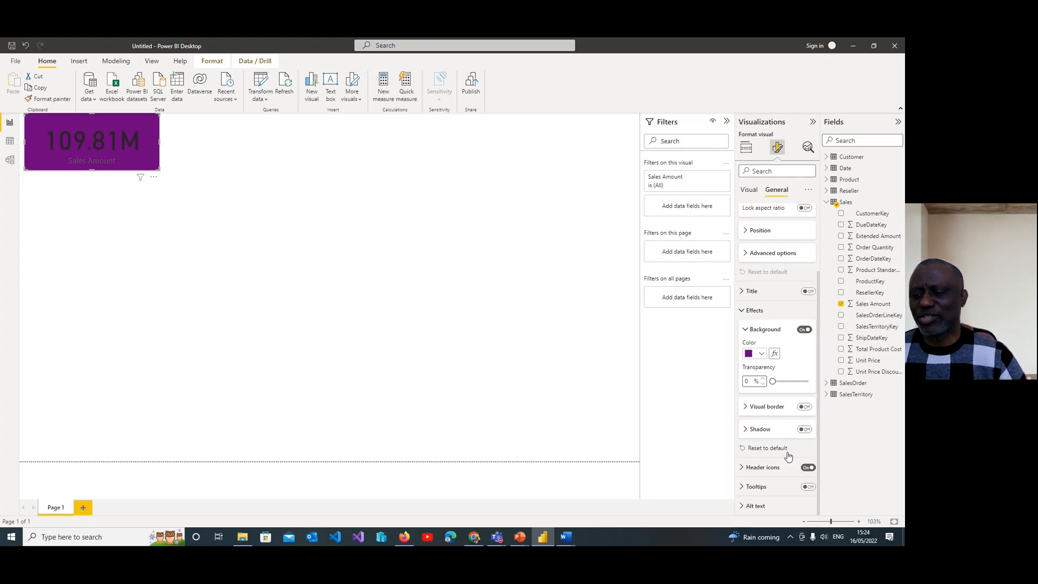
{"action": "left_click", "coordinate": [762, 356]}
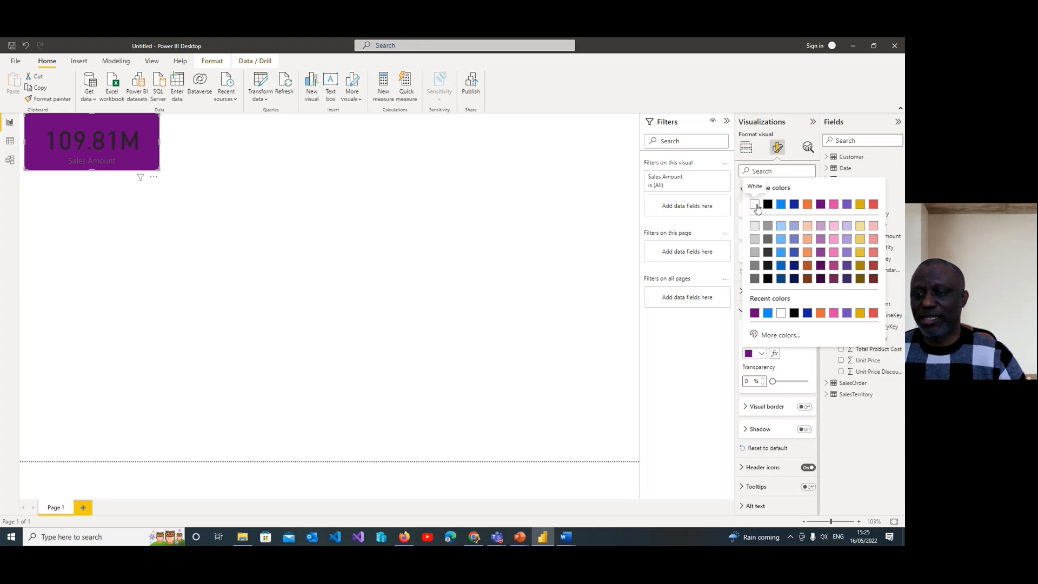
{"action": "left_click", "coordinate": [755, 205]}
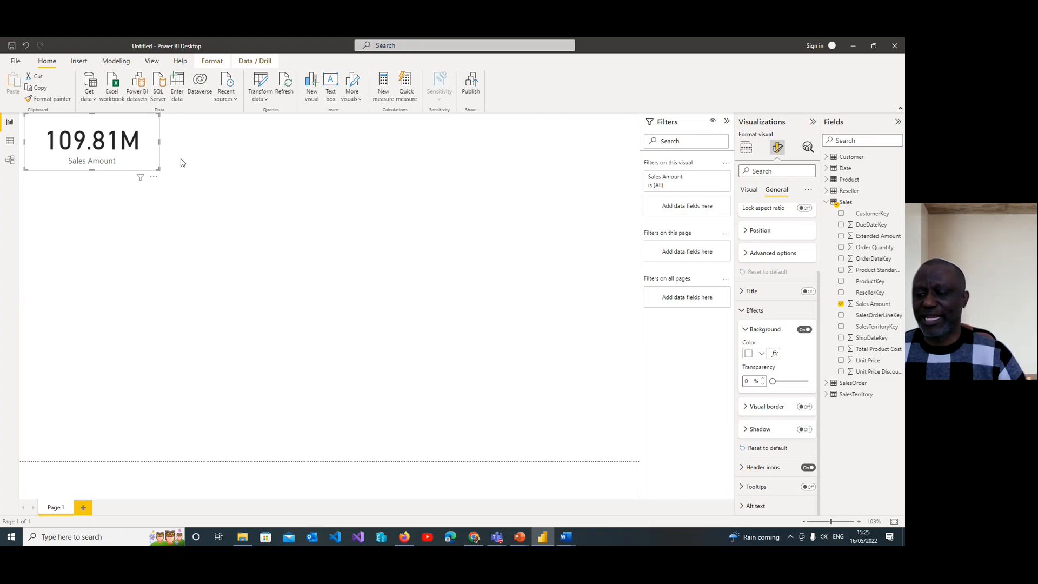
Step: Set the Sales Amount card's background to the lightest grey shade and deselect the card
{"action": "left_click", "coordinate": [762, 354]}
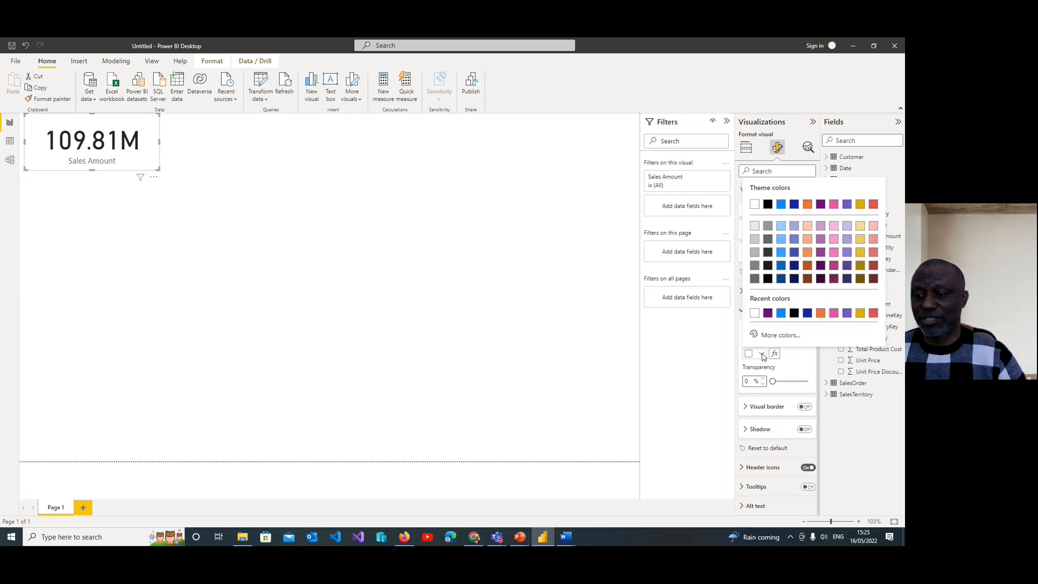
{"action": "left_click", "coordinate": [756, 226]}
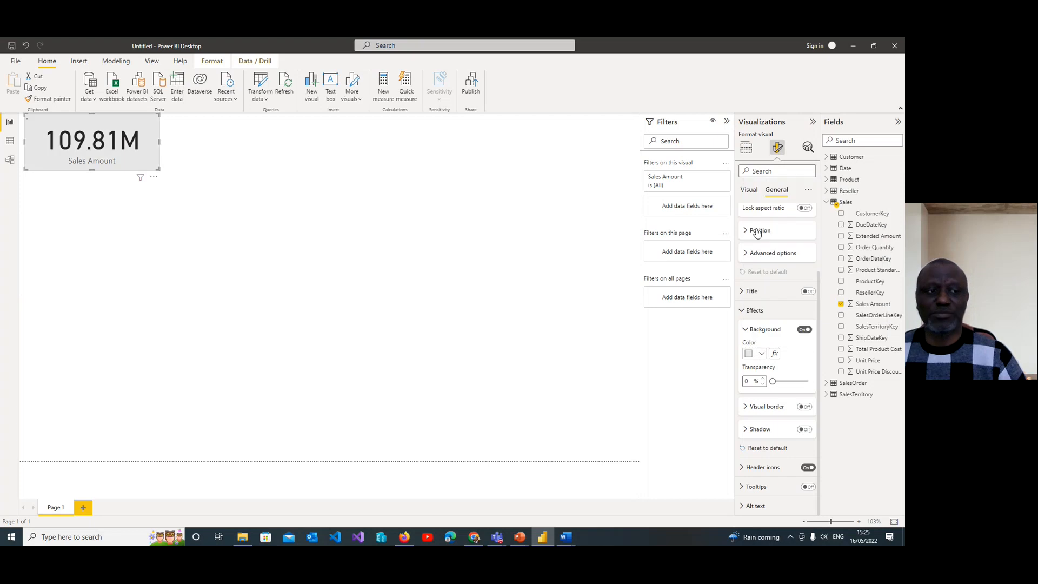
{"action": "left_click", "coordinate": [231, 187]}
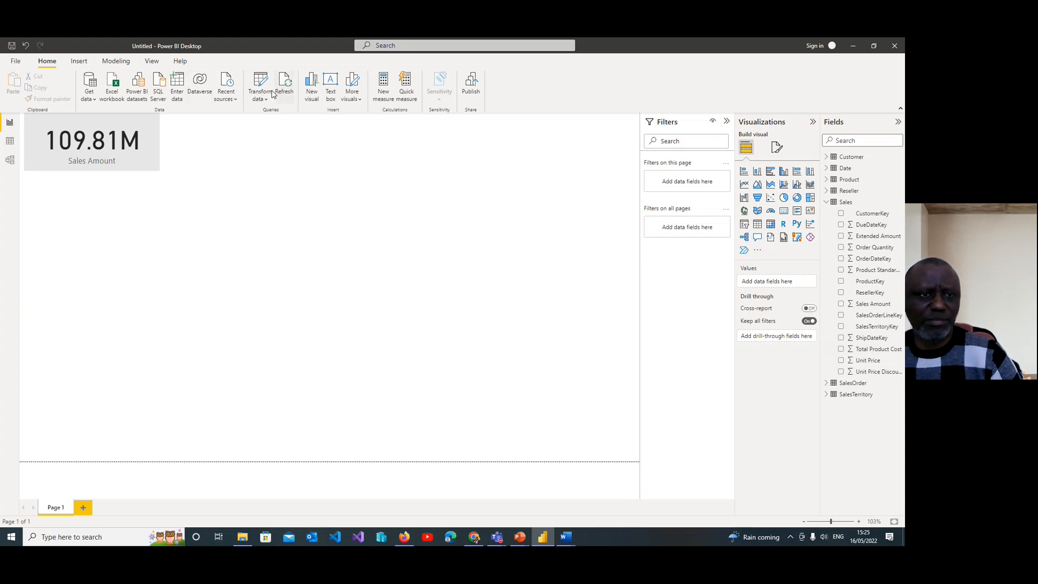
Step: Add a second card visual to the report page showing Standard Cost from the Product table
{"action": "left_click", "coordinate": [312, 86]}
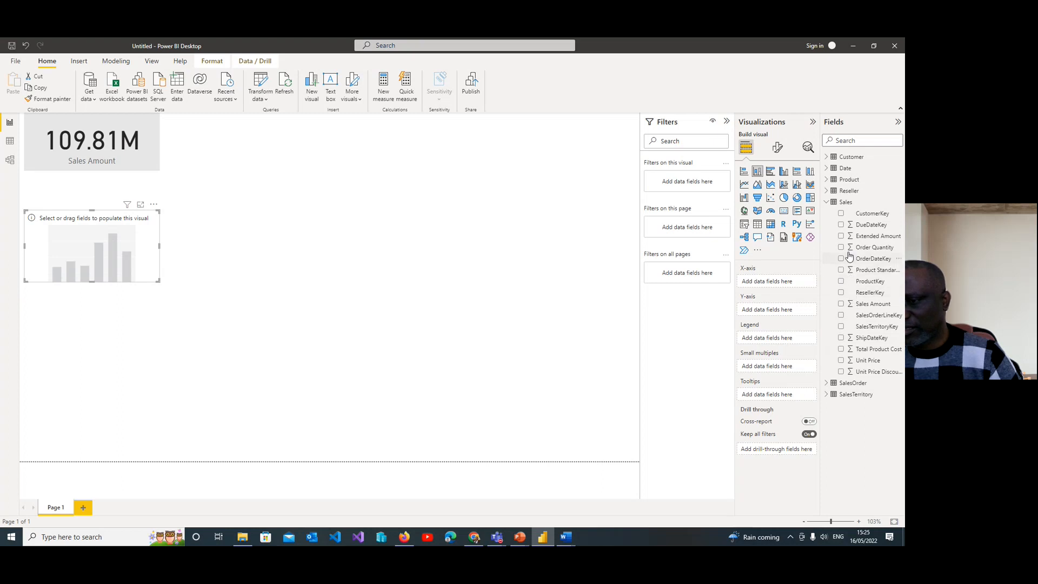
{"action": "left_click", "coordinate": [828, 181]}
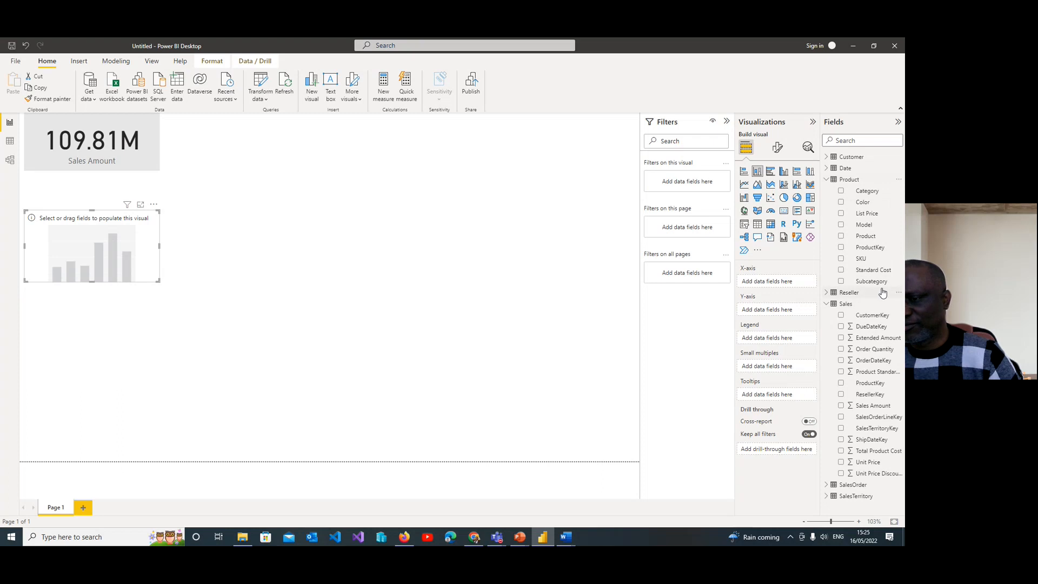
{"action": "left_click", "coordinate": [842, 271]}
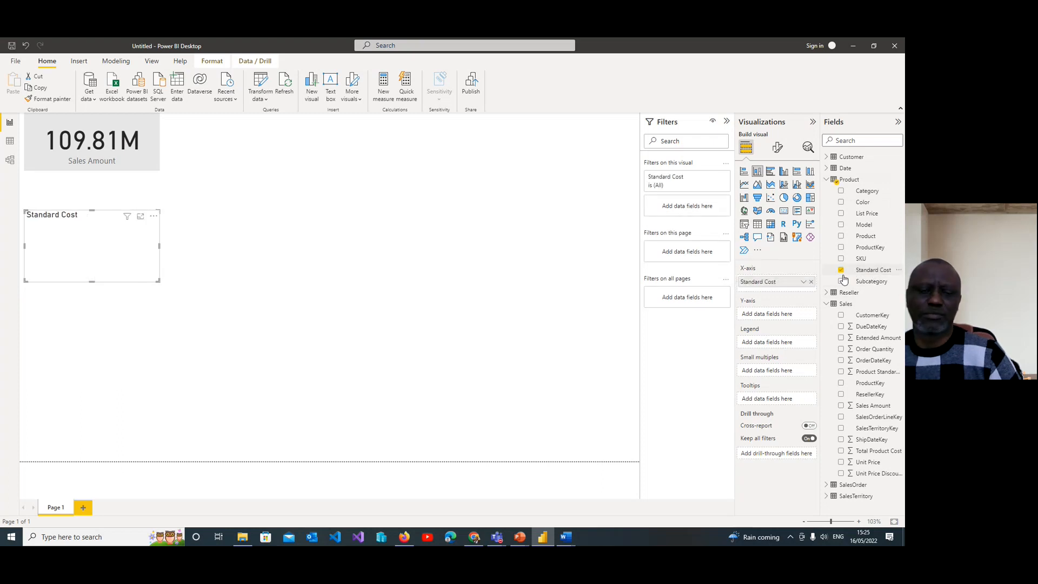
{"action": "left_click", "coordinate": [784, 212]}
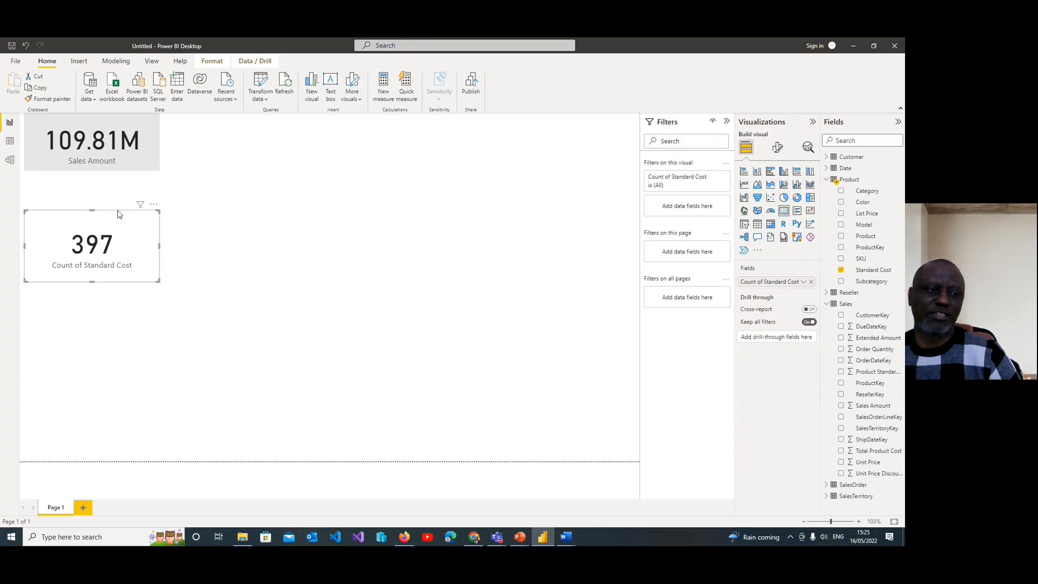
Step: Place the Standard Cost card directly beside the Sales Amount card at matching height, narrowing both cards
{"action": "left_click_drag", "start_coordinate": [104, 218], "coordinate": [240, 123]}
{"action": "left_click_drag", "start_coordinate": [230, 185], "coordinate": [227, 171]}
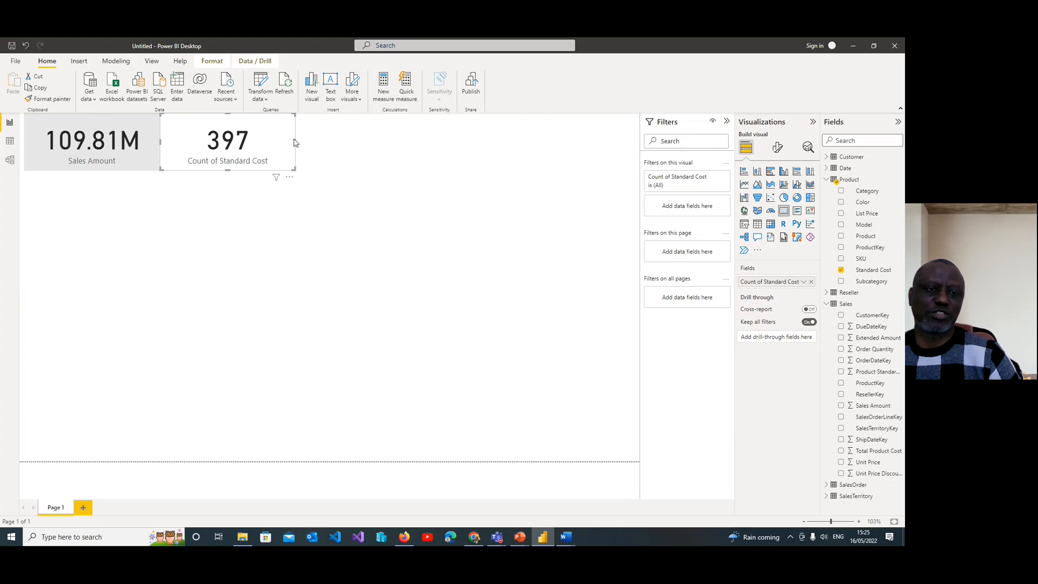
{"action": "left_click", "coordinate": [154, 147]}
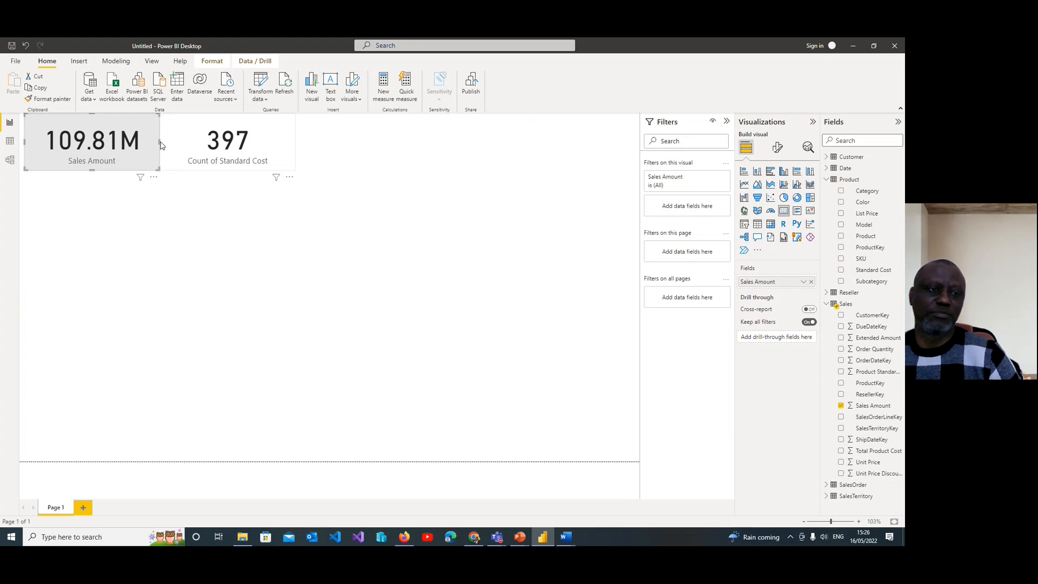
{"action": "left_click_drag", "start_coordinate": [157, 145], "coordinate": [127, 145]}
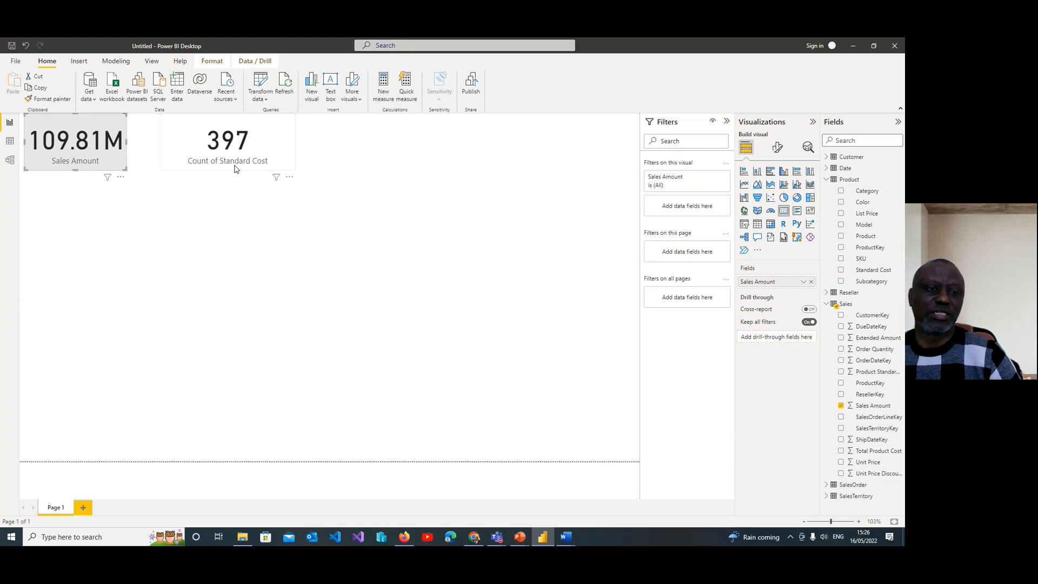
{"action": "left_click", "coordinate": [251, 164]}
{"action": "left_click_drag", "start_coordinate": [250, 158], "coordinate": [219, 143]}
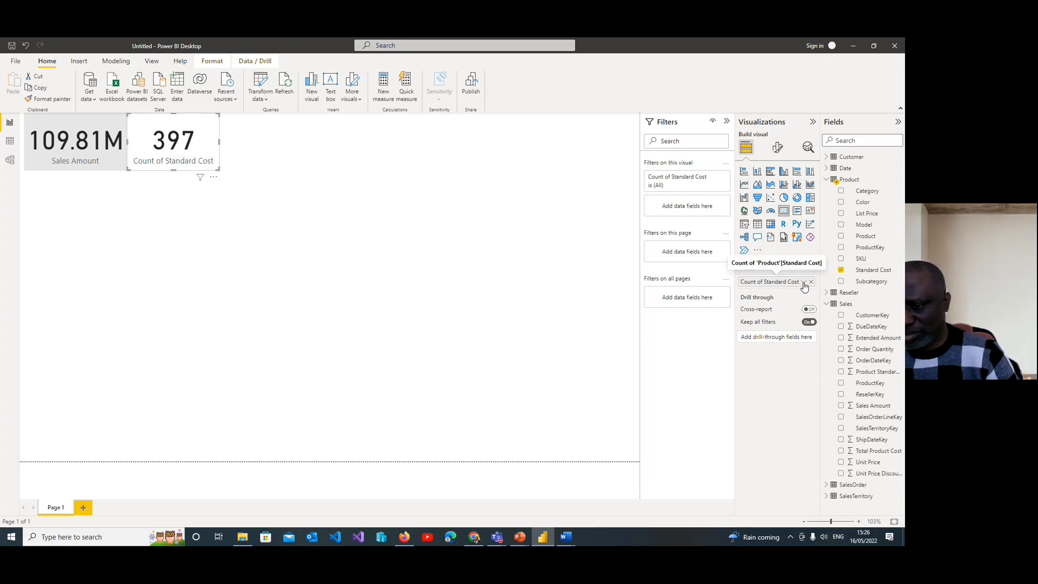
Step: Change the Standard Cost card's aggregation to Sum and widen the card enough to show its full value
{"action": "left_click", "coordinate": [804, 282]}
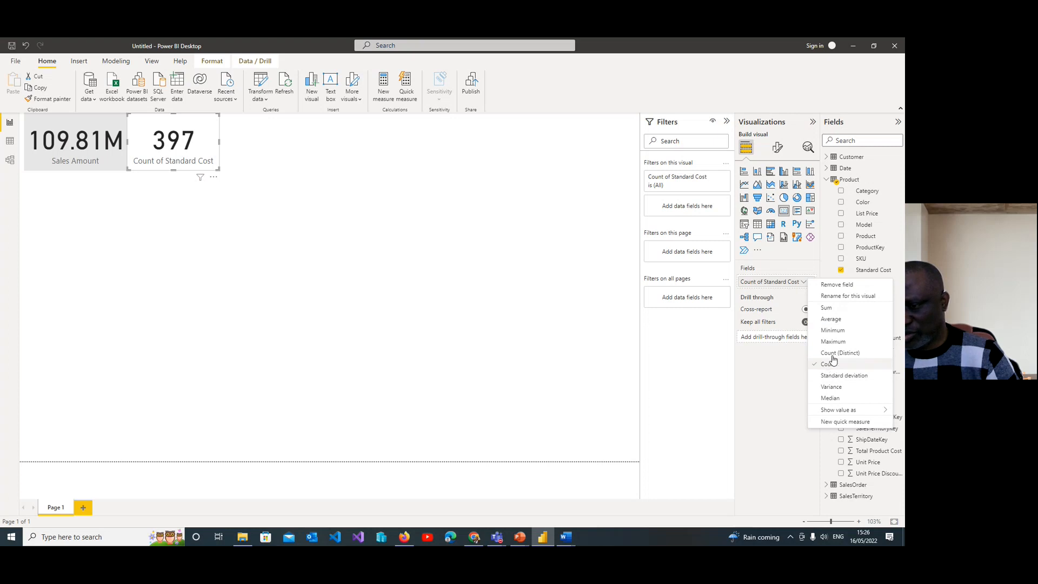
{"action": "left_click", "coordinate": [827, 308]}
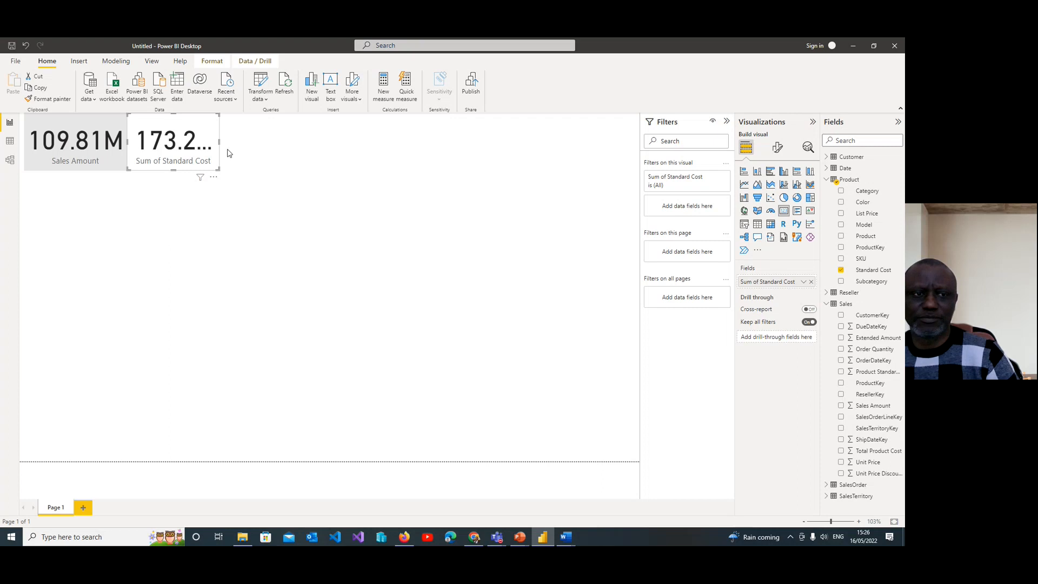
{"action": "left_click_drag", "start_coordinate": [219, 142], "coordinate": [239, 145]}
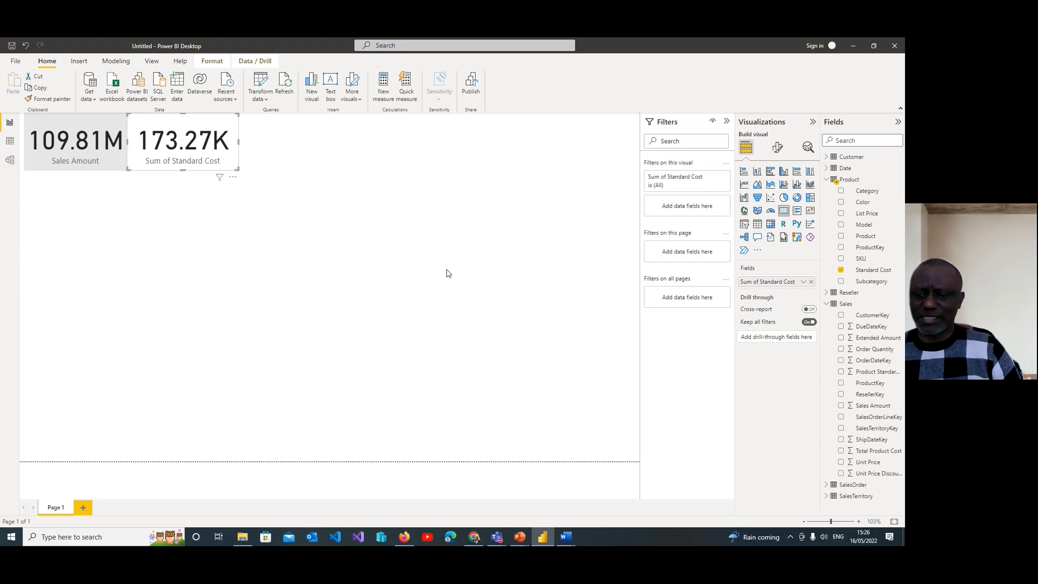
Step: Check the aggregation options of the Sales Amount card
{"action": "left_click", "coordinate": [98, 167]}
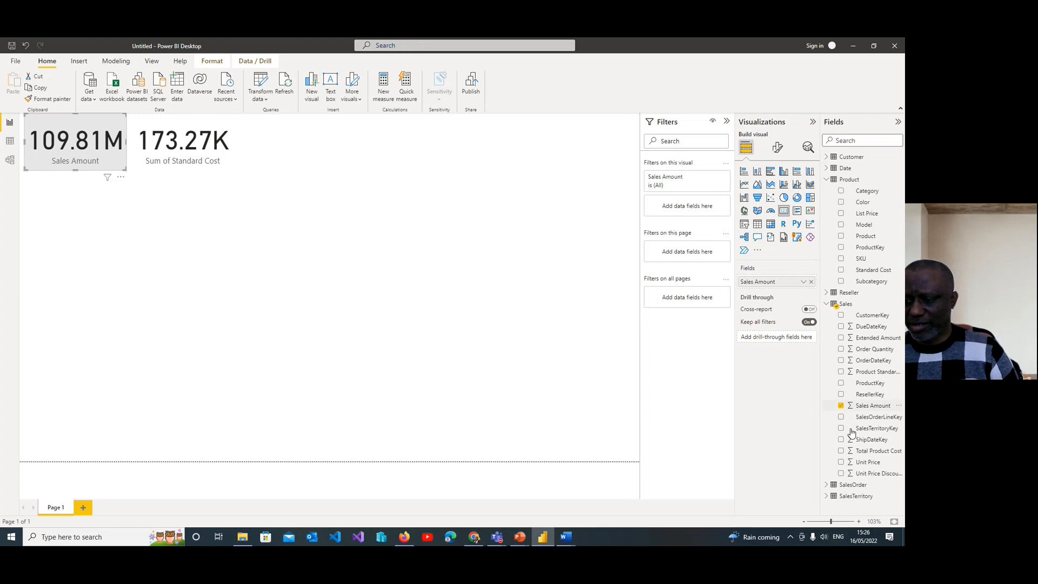
{"action": "left_click", "coordinate": [803, 283]}
{"action": "left_click", "coordinate": [769, 416]}
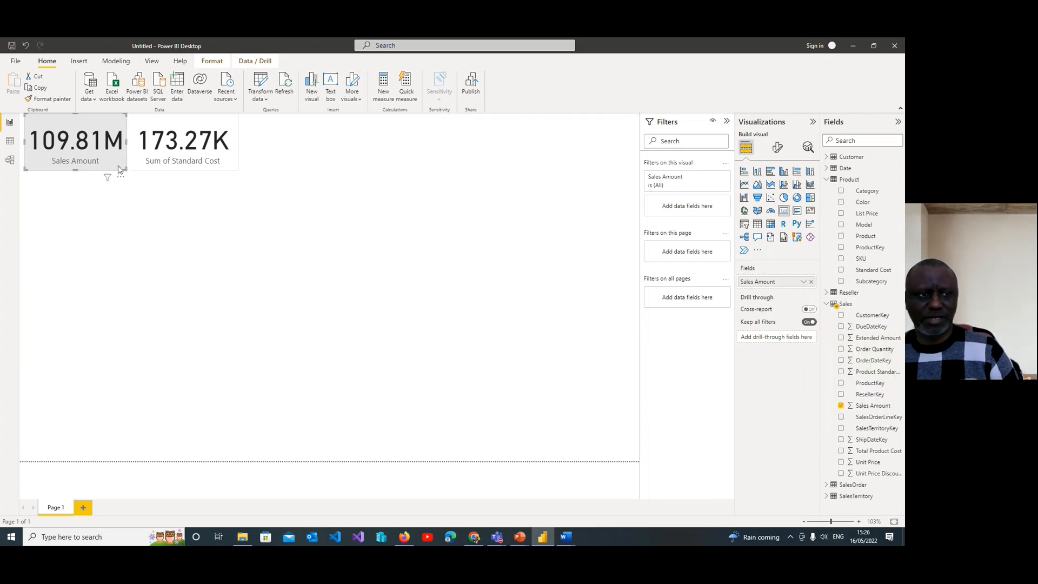
Step: Try several custom green shades for the Sales Amount card's background and settle on light green #AED486
{"action": "left_click", "coordinate": [778, 147]}
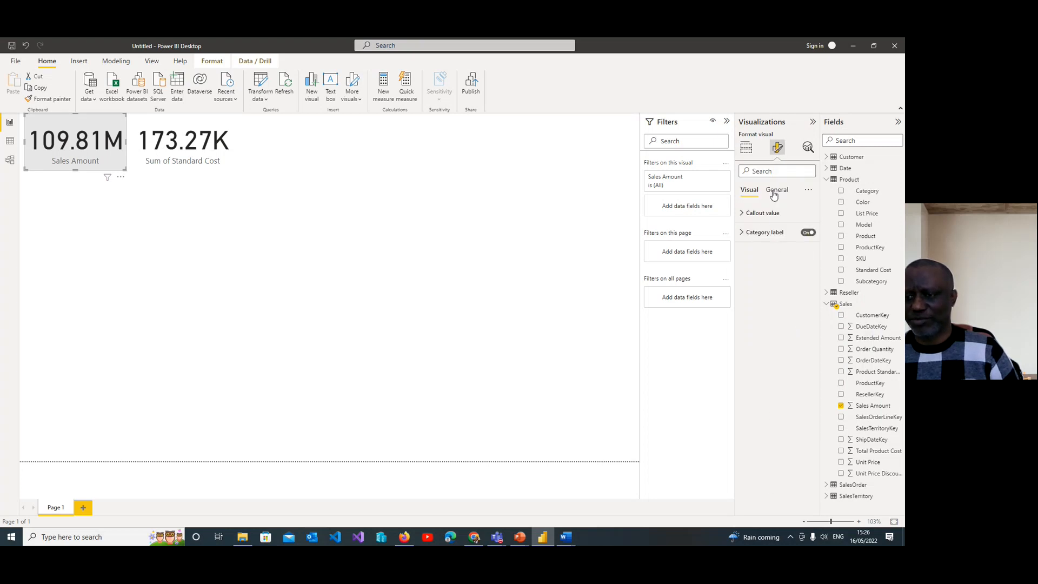
{"action": "left_click", "coordinate": [777, 192]}
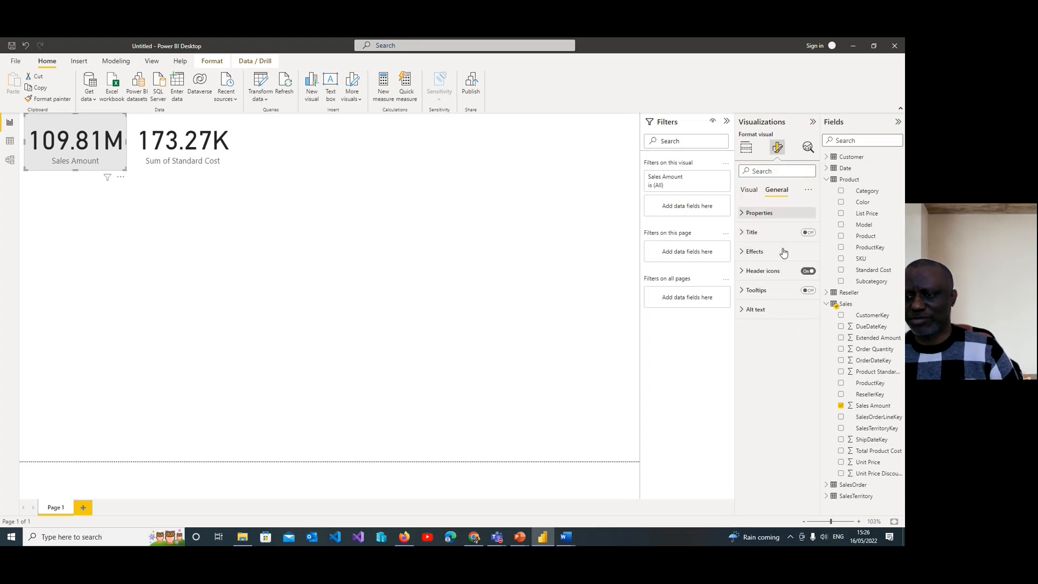
{"action": "left_click", "coordinate": [752, 252]}
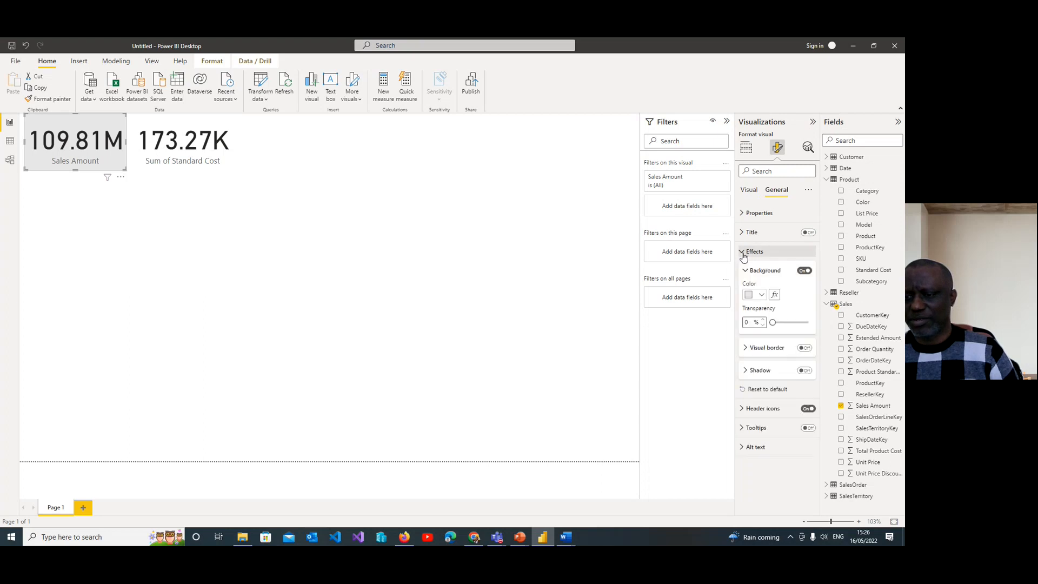
{"action": "left_click", "coordinate": [761, 296]}
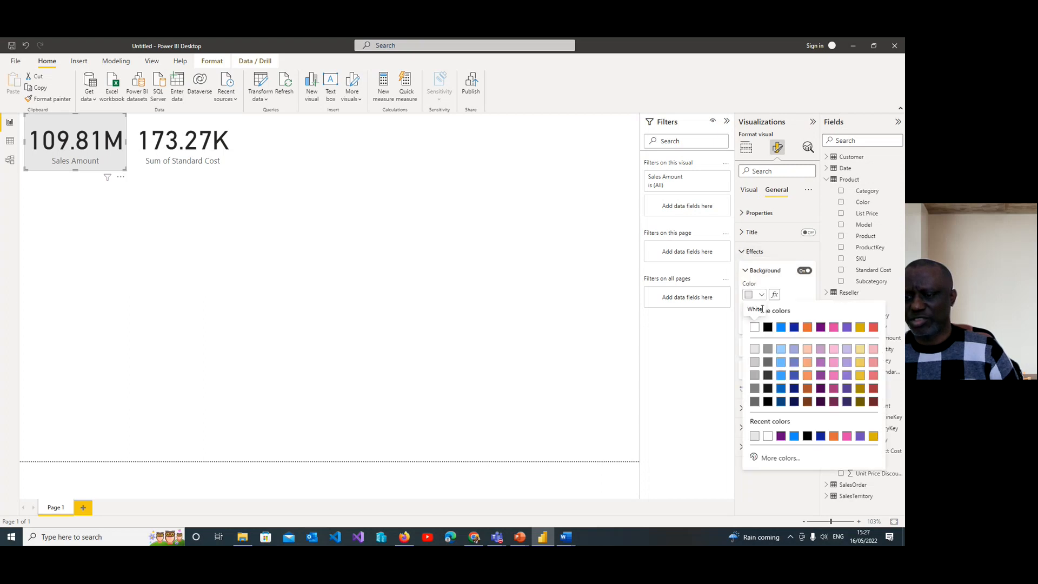
{"action": "left_click", "coordinate": [775, 458]}
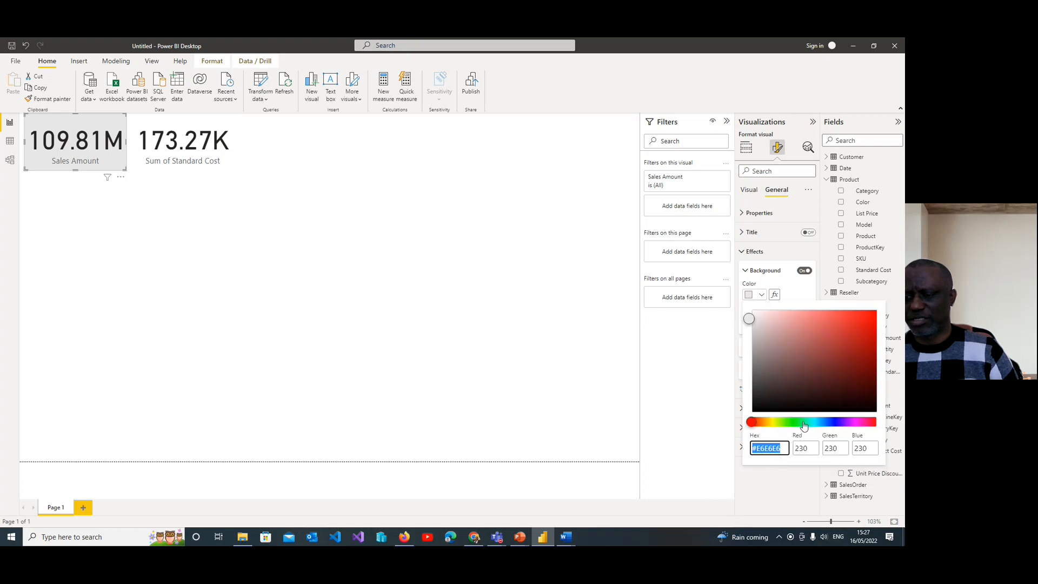
{"action": "left_click", "coordinate": [805, 423]}
{"action": "left_click", "coordinate": [816, 340]}
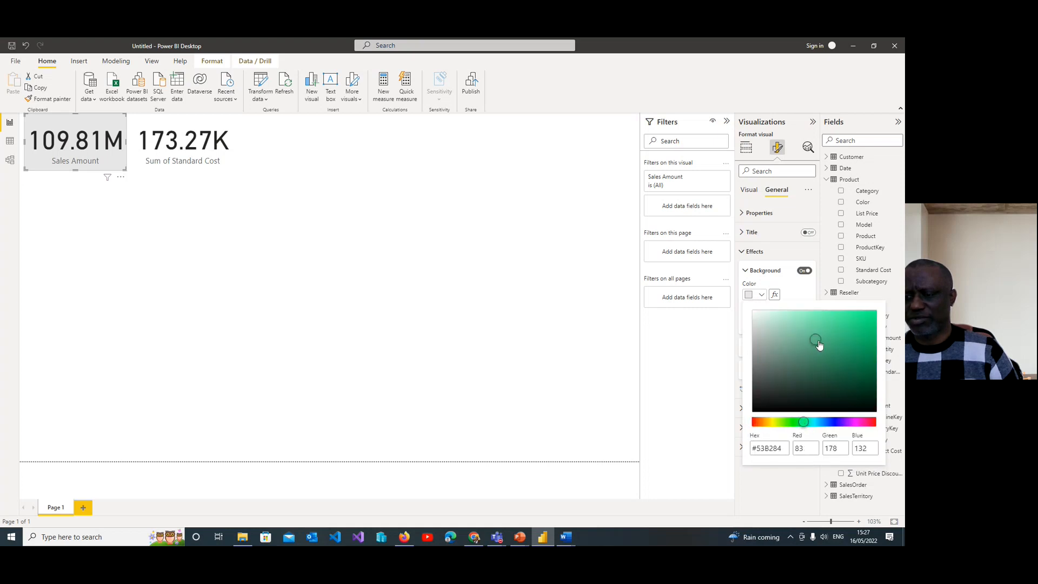
{"action": "left_click", "coordinate": [808, 372]}
{"action": "left_click_drag", "start_coordinate": [801, 377], "coordinate": [790, 341]}
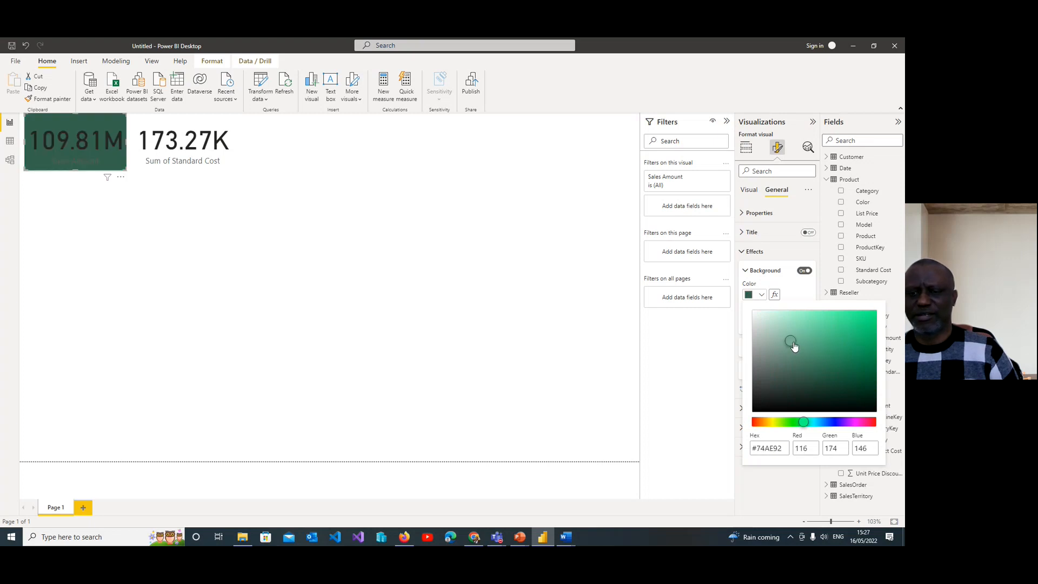
{"action": "left_click", "coordinate": [798, 422]}
{"action": "left_click", "coordinate": [792, 327]}
{"action": "left_click", "coordinate": [811, 361]}
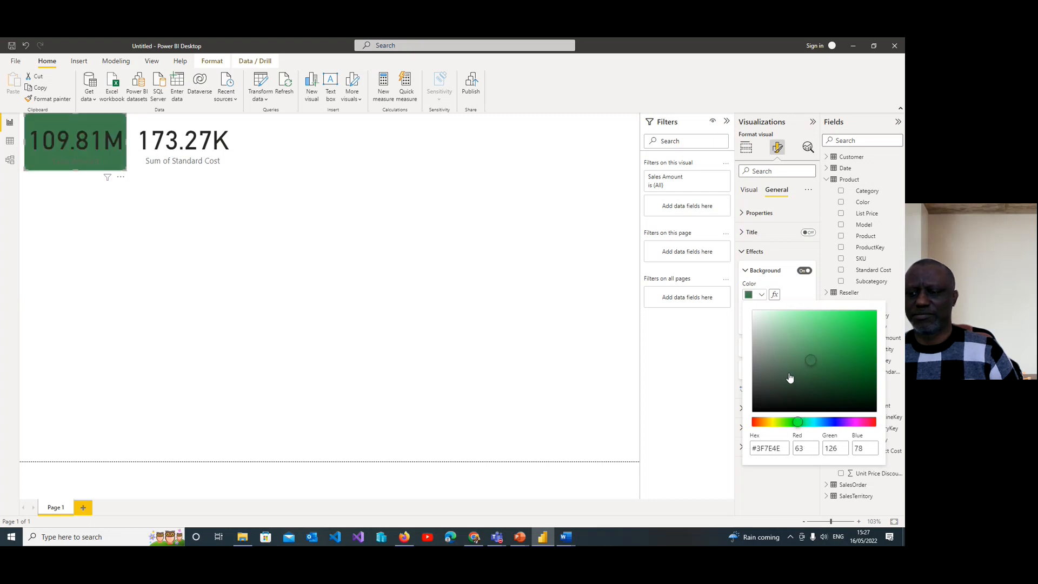
{"action": "left_click", "coordinate": [791, 422]}
{"action": "left_click", "coordinate": [797, 352]}
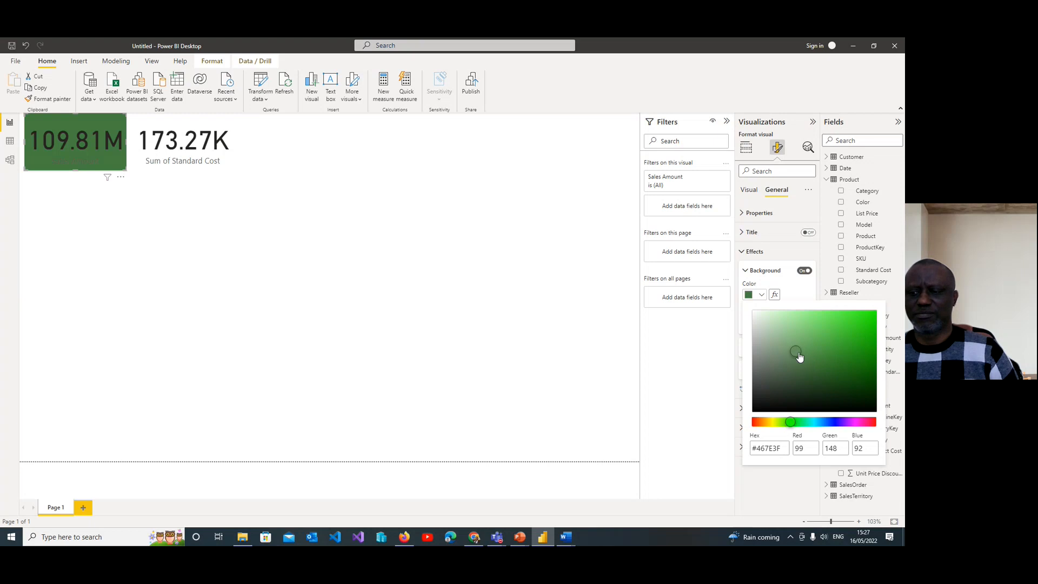
{"action": "left_click", "coordinate": [782, 422]}
{"action": "left_click", "coordinate": [795, 326]}
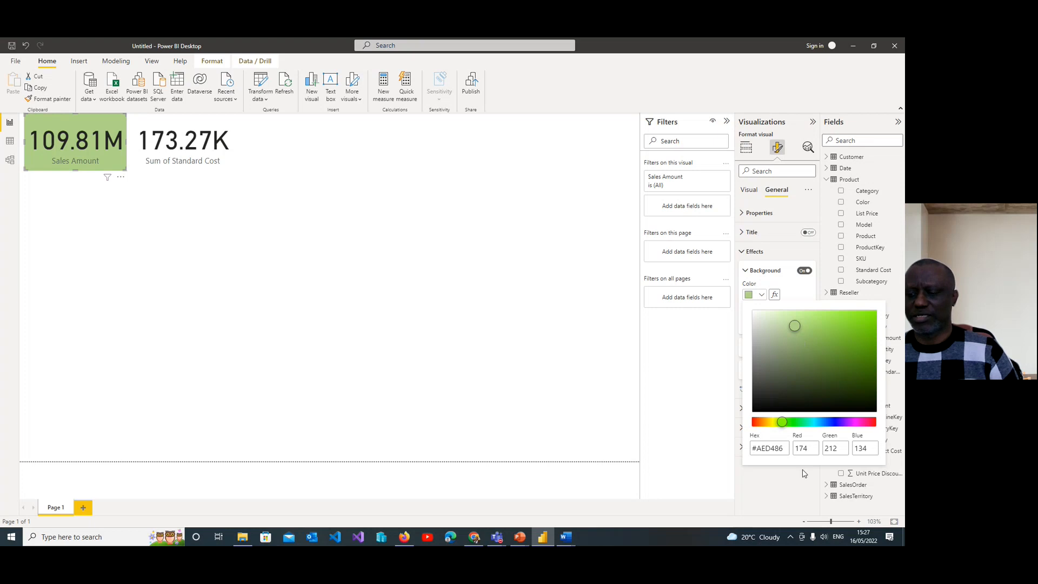
{"action": "left_click", "coordinate": [785, 473]}
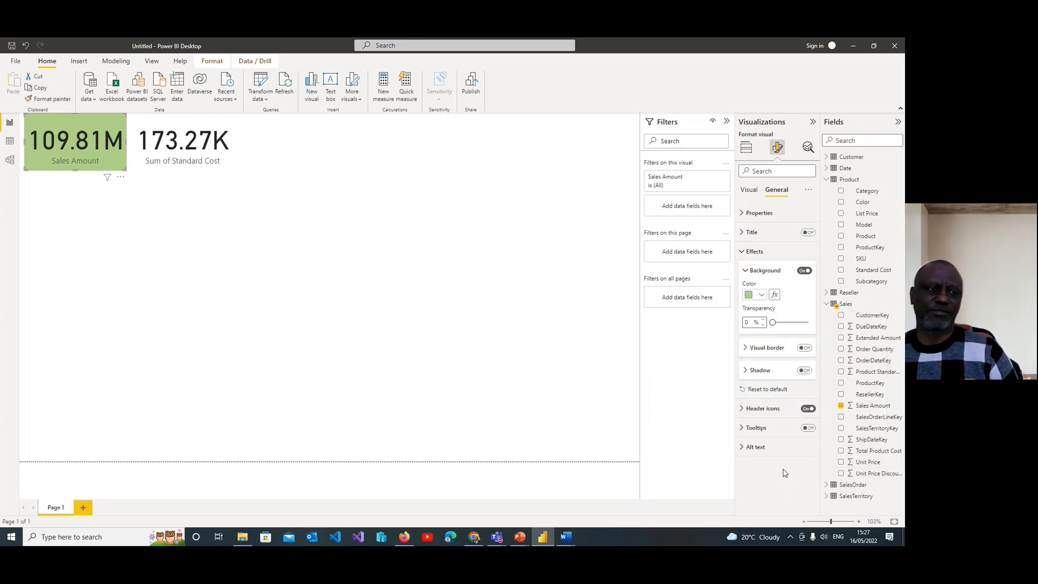
Step: Try the red theme colour #D64550 as the Standard Cost card's background
{"action": "left_click", "coordinate": [206, 173]}
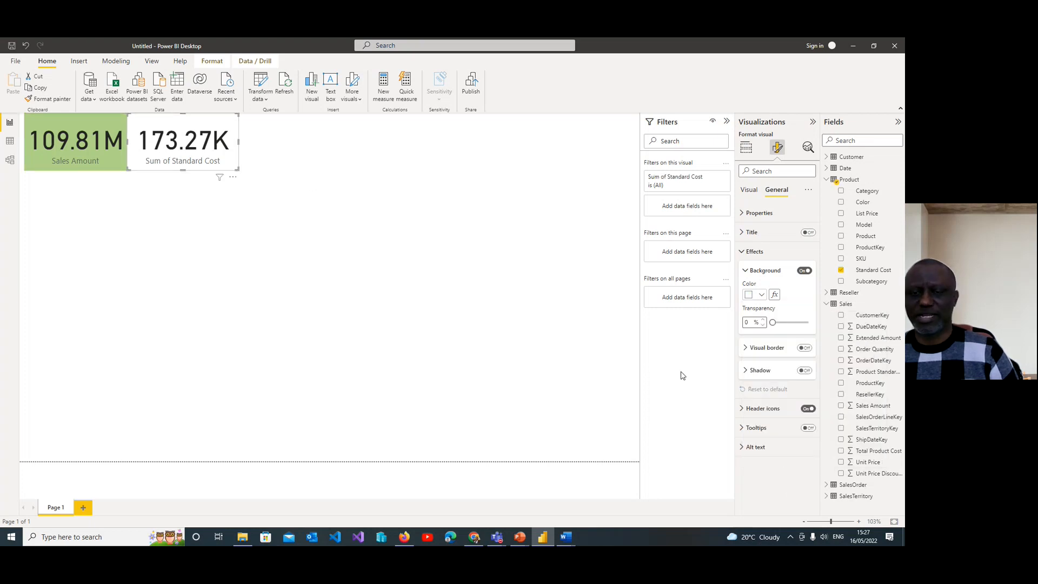
{"action": "left_click", "coordinate": [762, 295]}
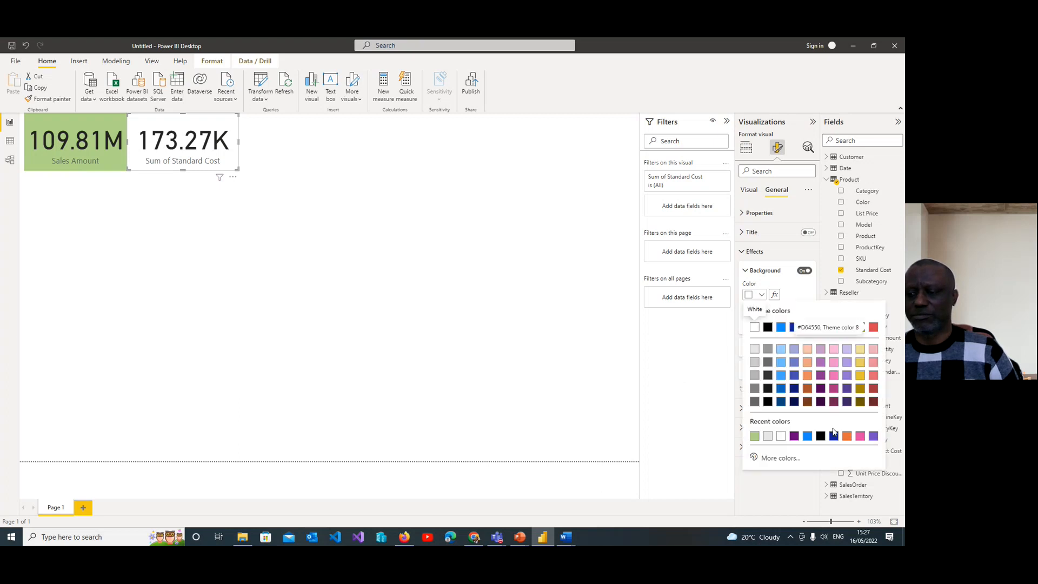
{"action": "left_click", "coordinate": [873, 328]}
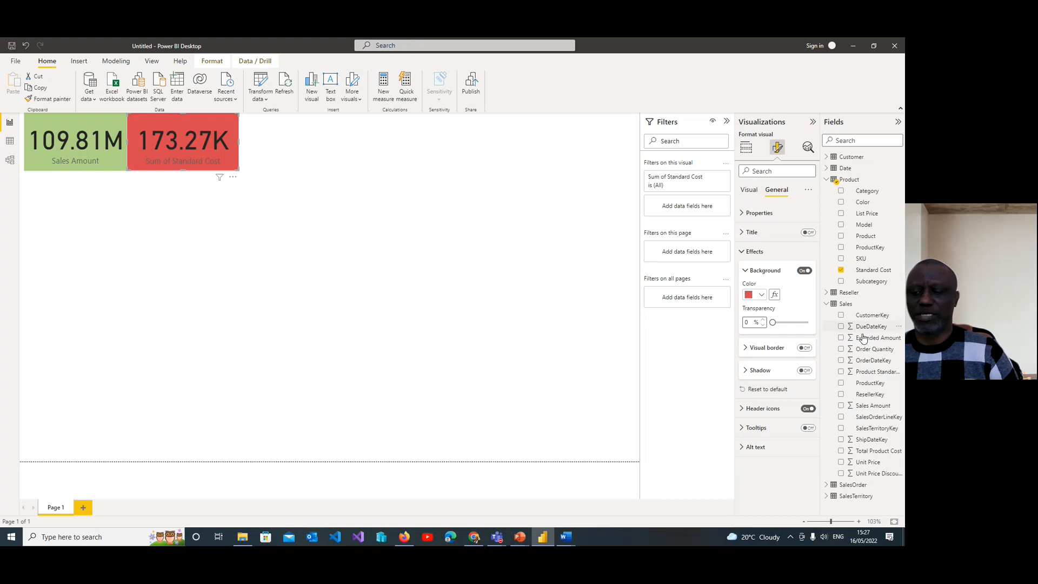
{"action": "left_click", "coordinate": [269, 210]}
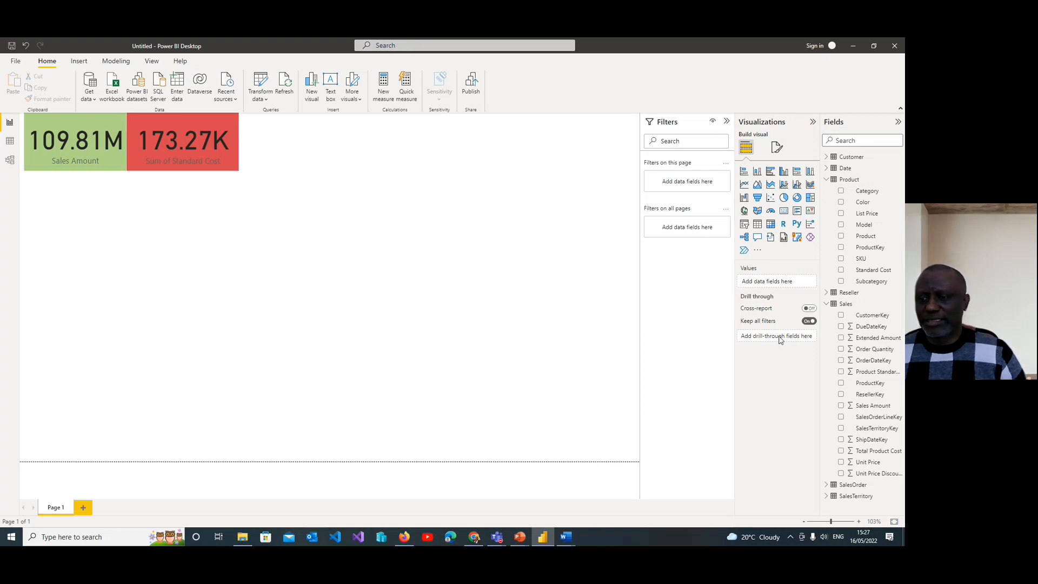
{"action": "left_click", "coordinate": [778, 147]}
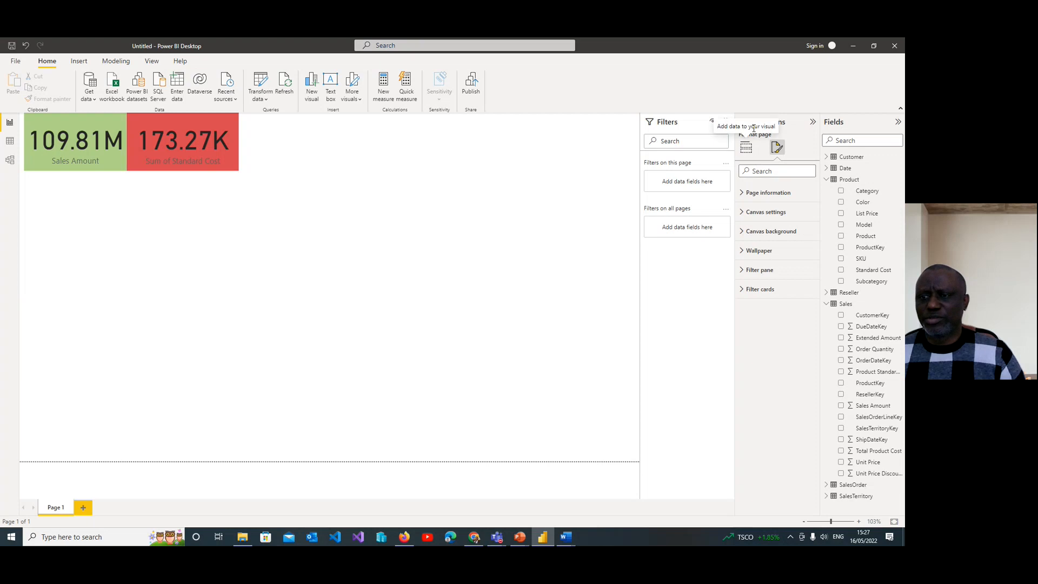
{"action": "left_click", "coordinate": [813, 122]}
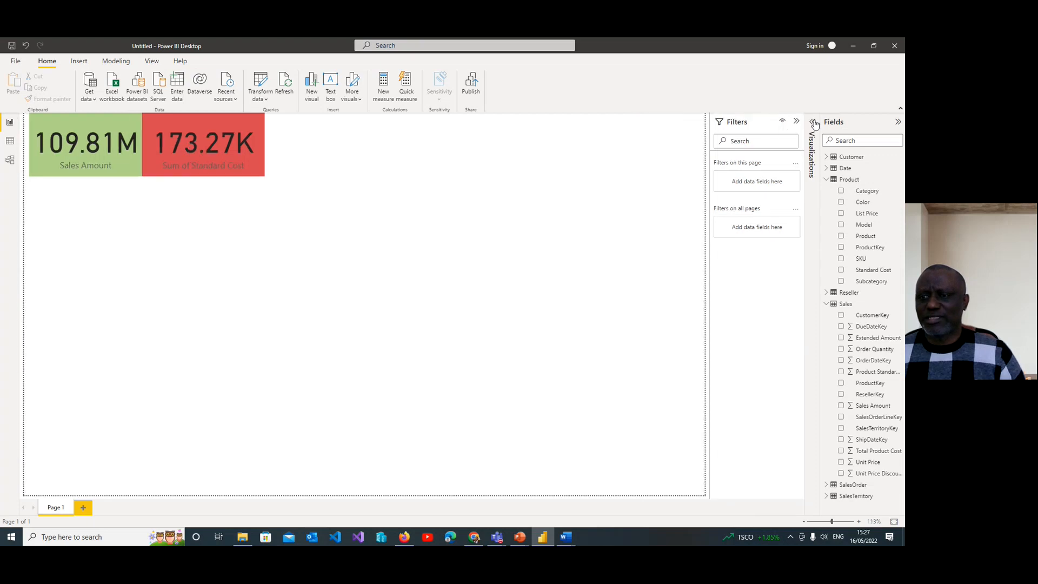
{"action": "left_click", "coordinate": [814, 124]}
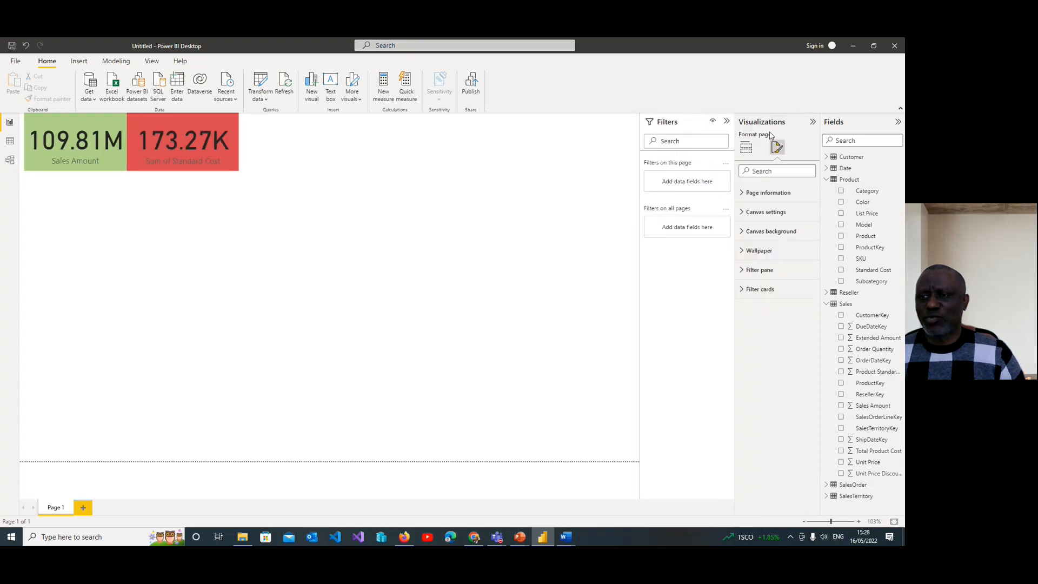
{"action": "left_click", "coordinate": [746, 147]}
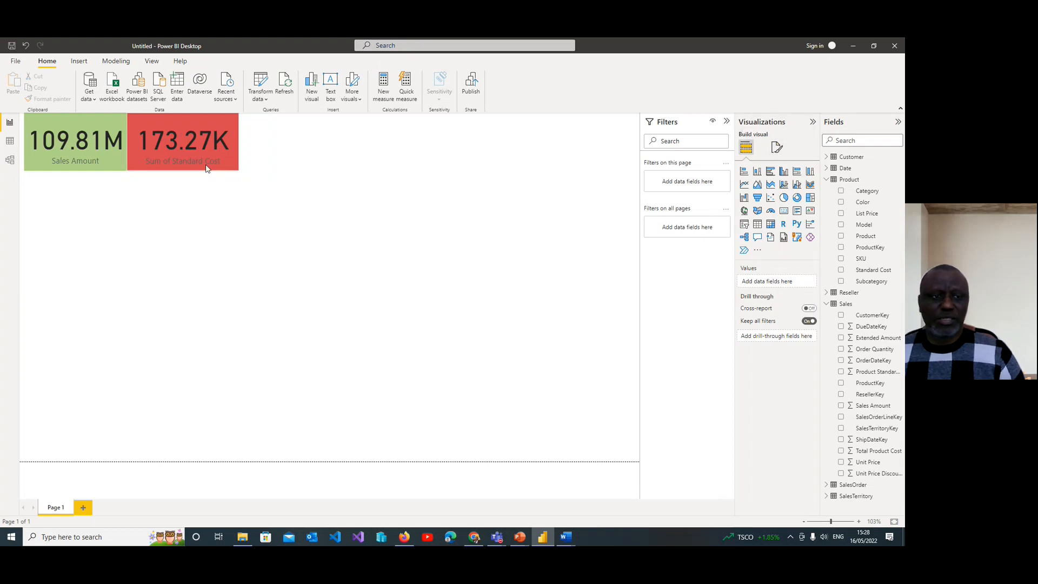
Step: Set the Standard Cost card's background to the recently used light grey
{"action": "left_click", "coordinate": [210, 170]}
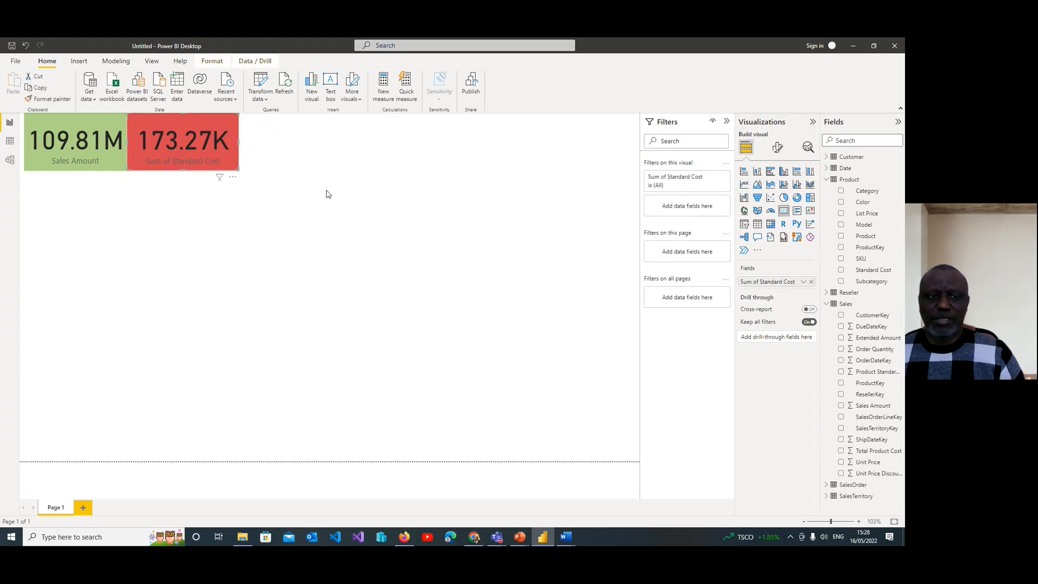
{"action": "left_click", "coordinate": [780, 149]}
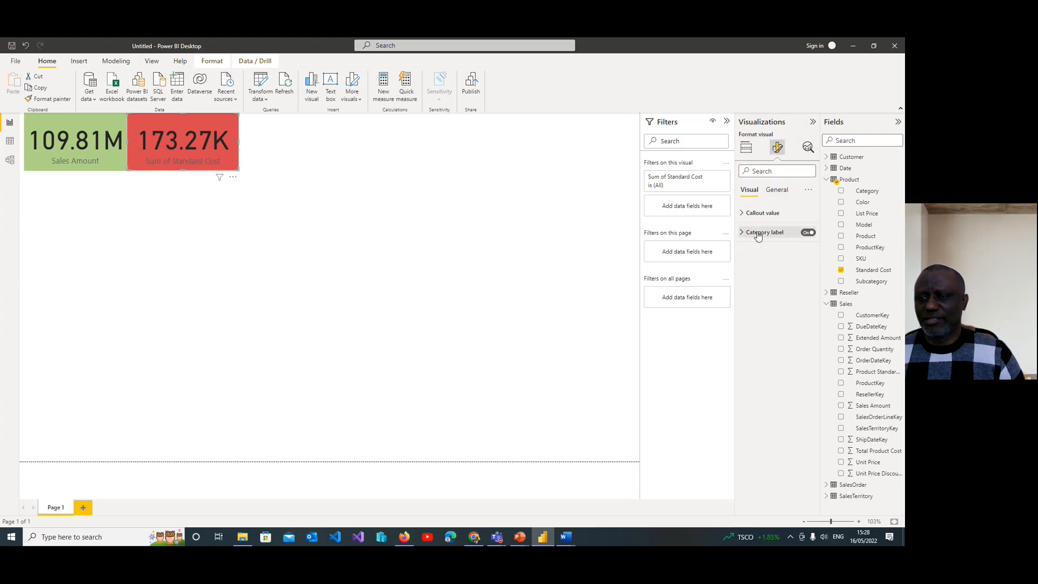
{"action": "left_click", "coordinate": [777, 190]}
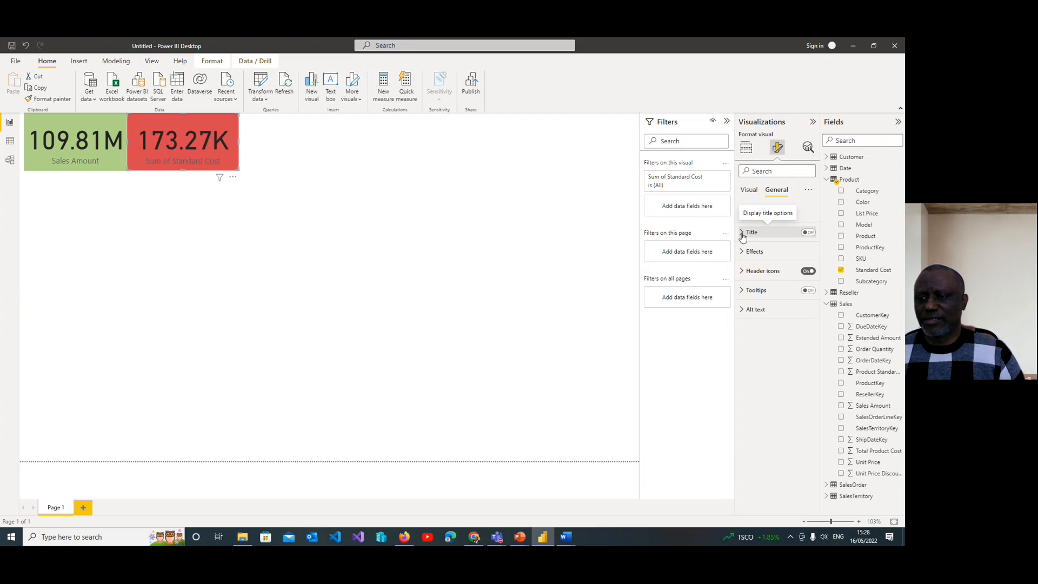
{"action": "left_click", "coordinate": [747, 251]}
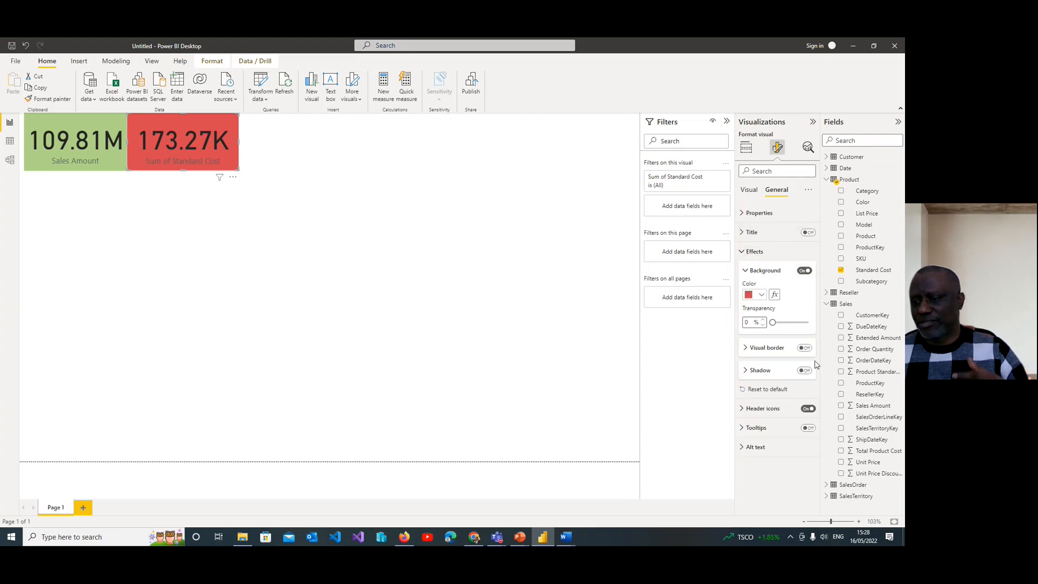
{"action": "left_click", "coordinate": [762, 295]}
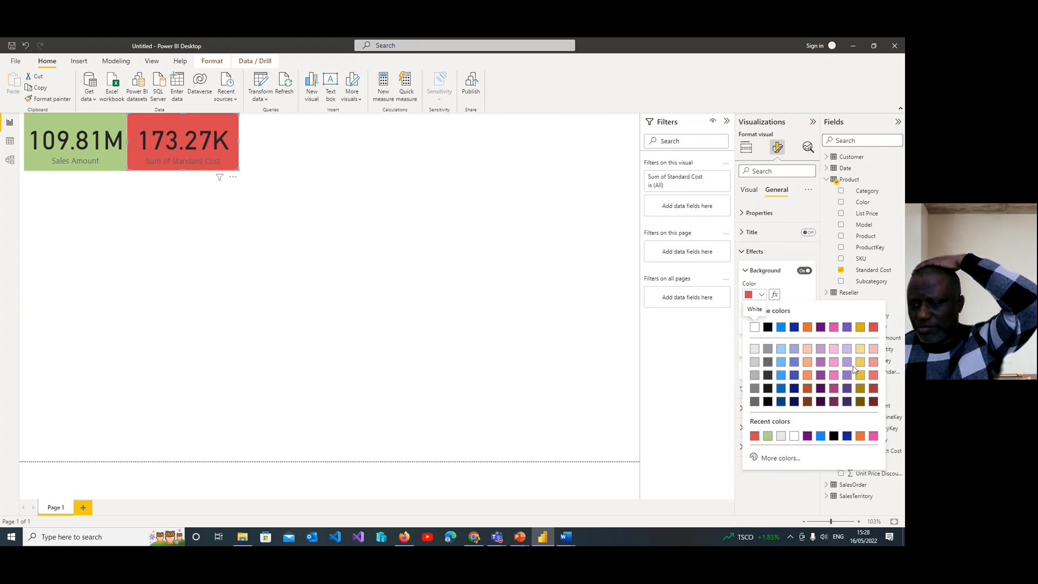
{"action": "left_click", "coordinate": [781, 437]}
{"action": "left_click", "coordinate": [394, 209]}
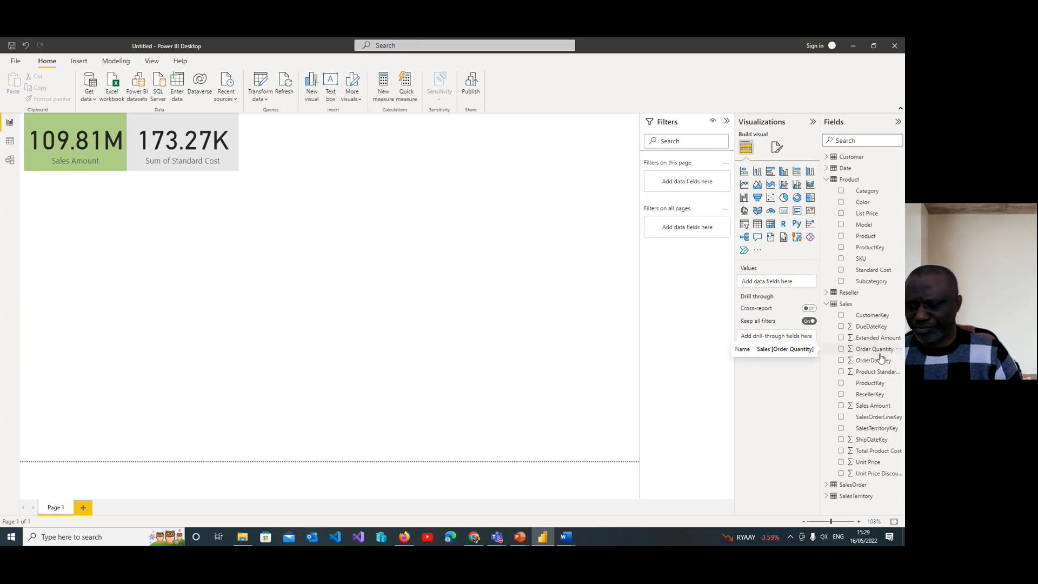
Step: Add a stacked column chart showing Sales Amount from the Sales table by Country from the SalesTerritory table
{"action": "left_click", "coordinate": [826, 496]}
{"action": "scroll", "coordinate": [852, 416], "scroll_direction": "down", "scroll_amount": 1}
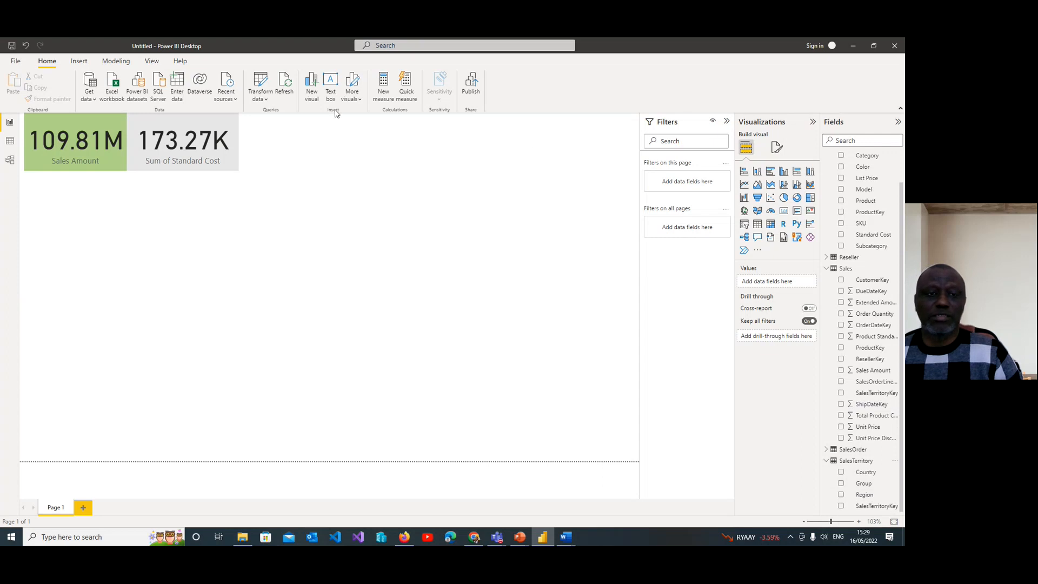
{"action": "left_click", "coordinate": [353, 93]}
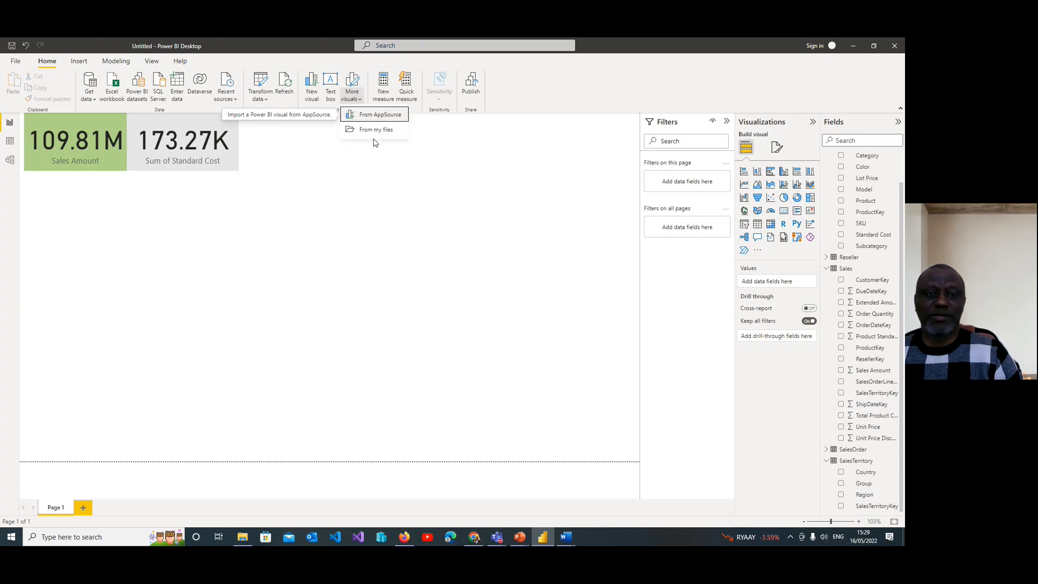
{"action": "left_click", "coordinate": [311, 88]}
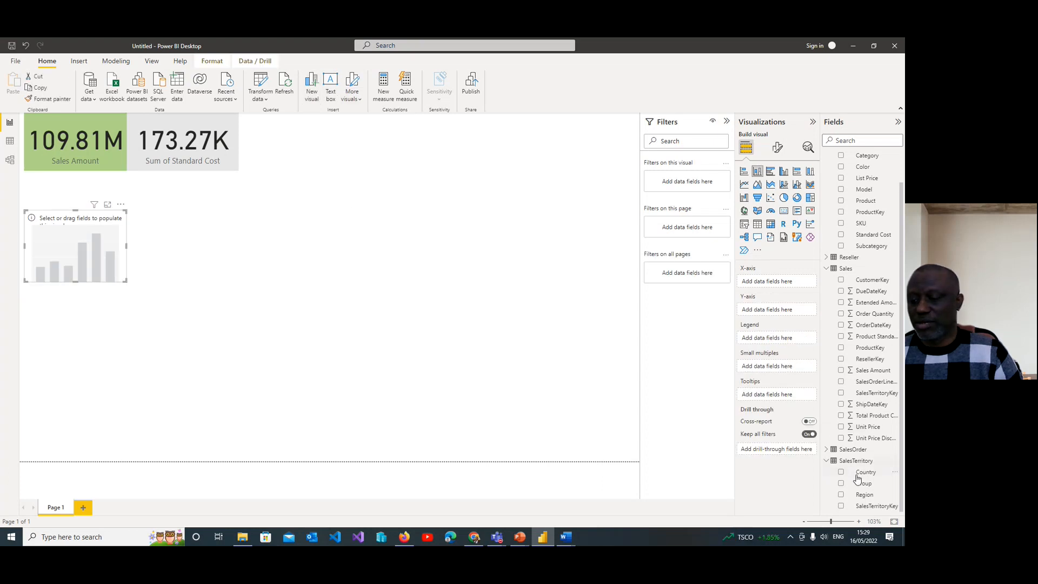
{"action": "left_click", "coordinate": [841, 473]}
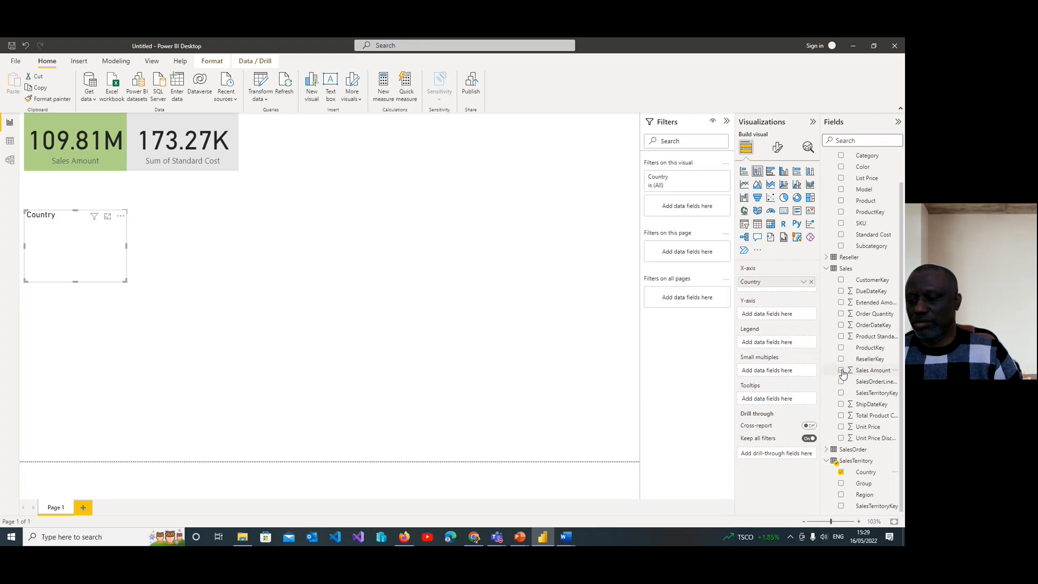
{"action": "left_click", "coordinate": [841, 371]}
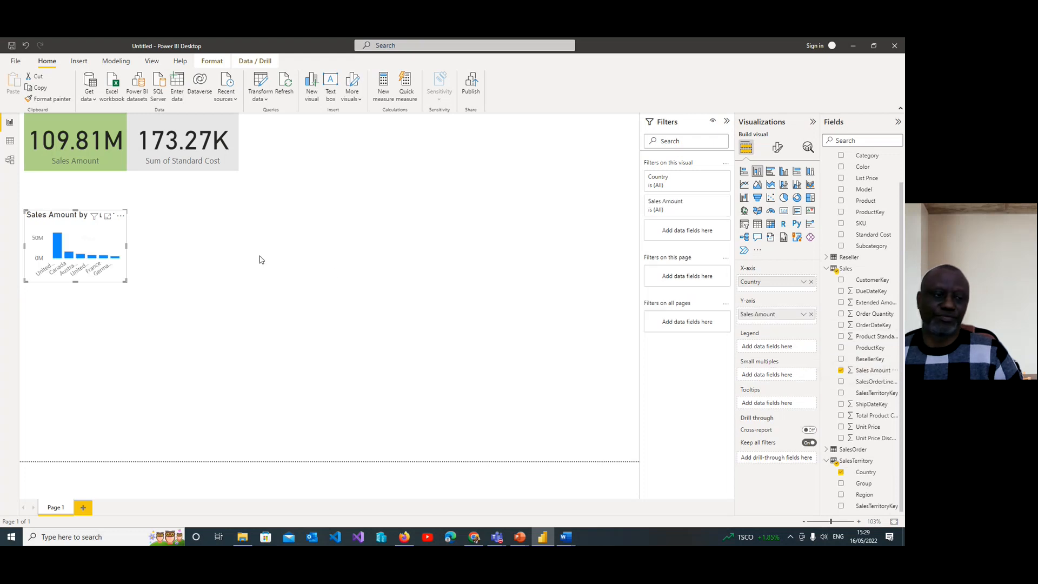
Step: Enlarge the Sales Amount by Country chart, move it up beneath the two cards and match its width to their combined width
{"action": "left_click_drag", "start_coordinate": [127, 282], "coordinate": [259, 304]}
{"action": "left_click", "coordinate": [196, 208]}
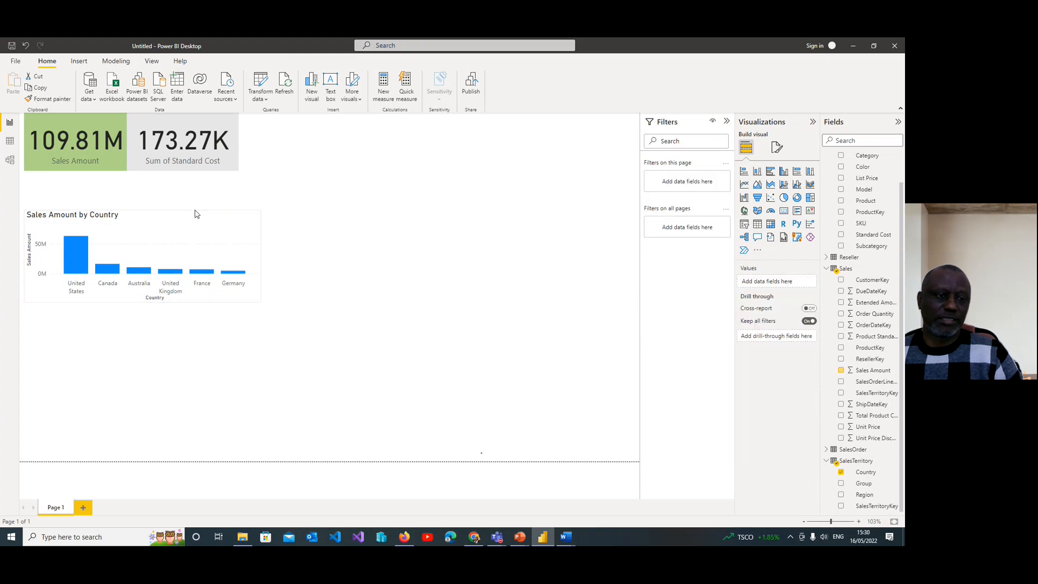
{"action": "left_click", "coordinate": [177, 212]}
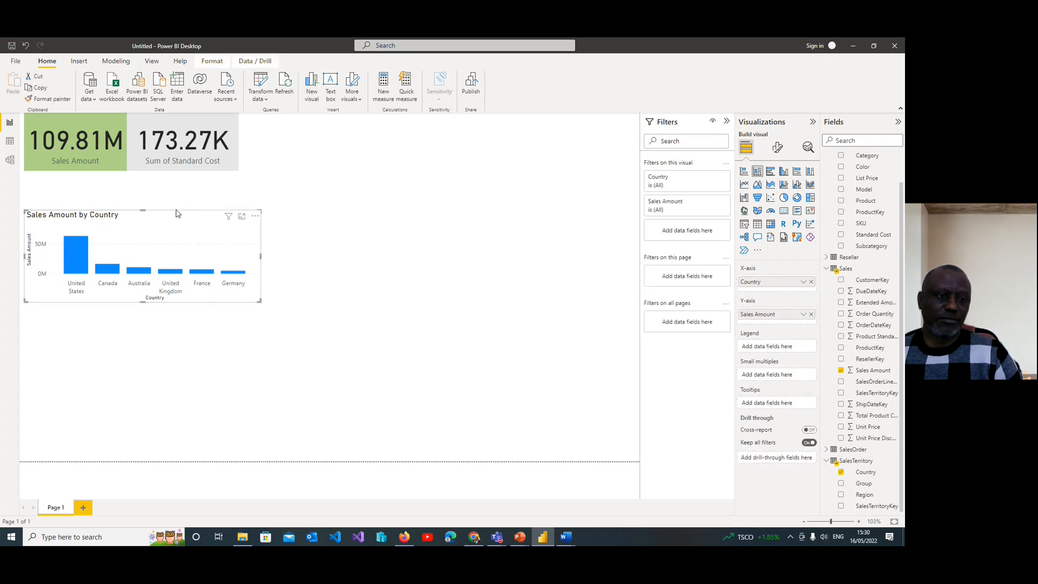
{"action": "left_click", "coordinate": [160, 242]}
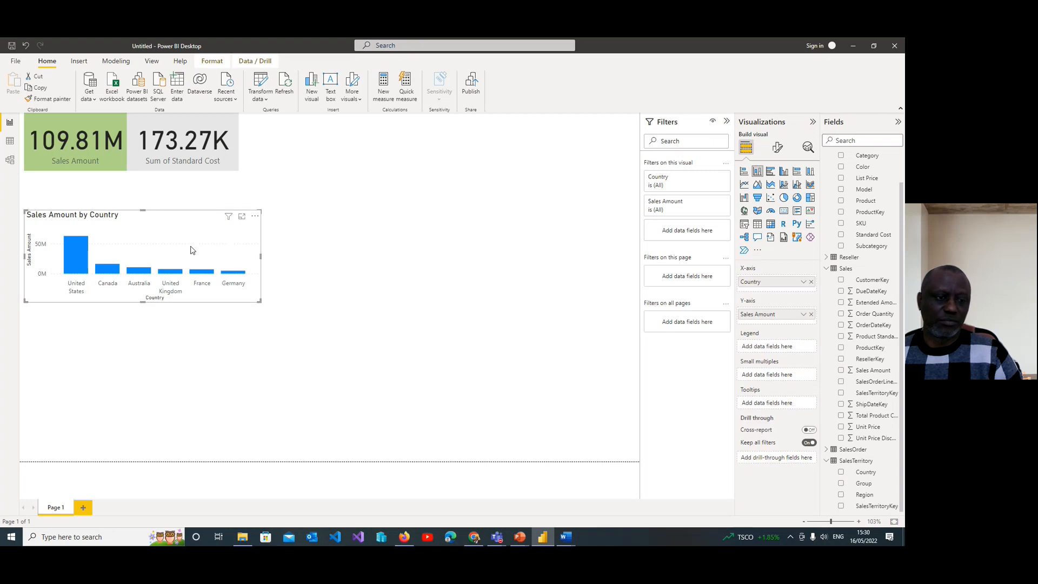
{"action": "left_click_drag", "start_coordinate": [160, 241], "coordinate": [161, 205]}
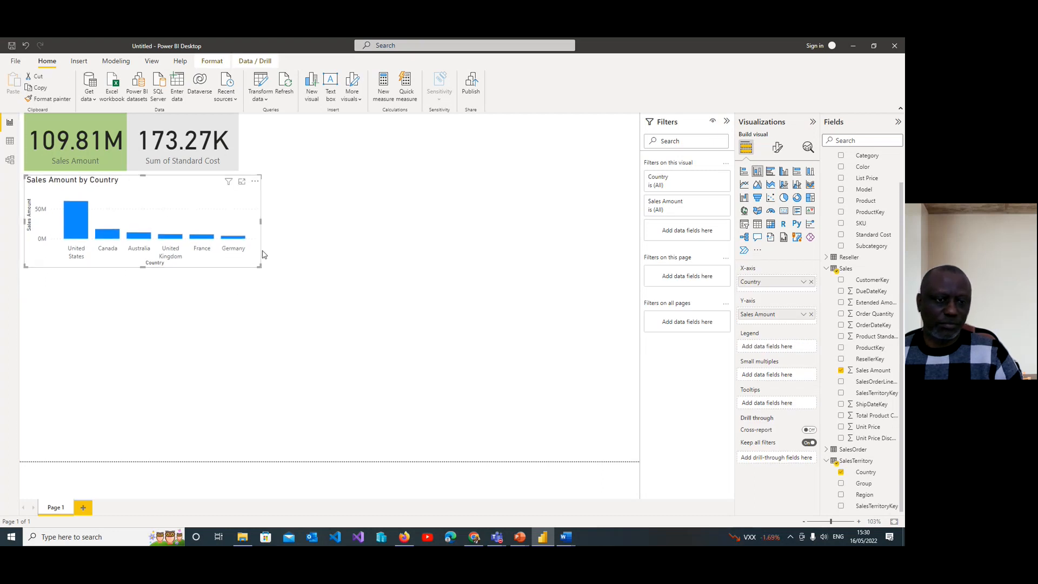
{"action": "left_click_drag", "start_coordinate": [259, 223], "coordinate": [238, 222]}
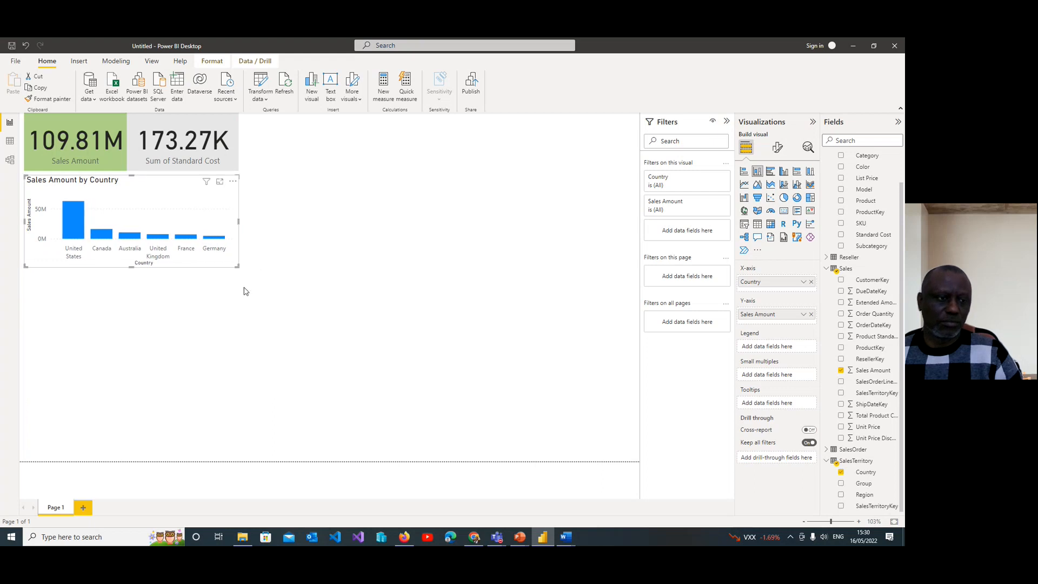
{"action": "left_click", "coordinate": [188, 306]}
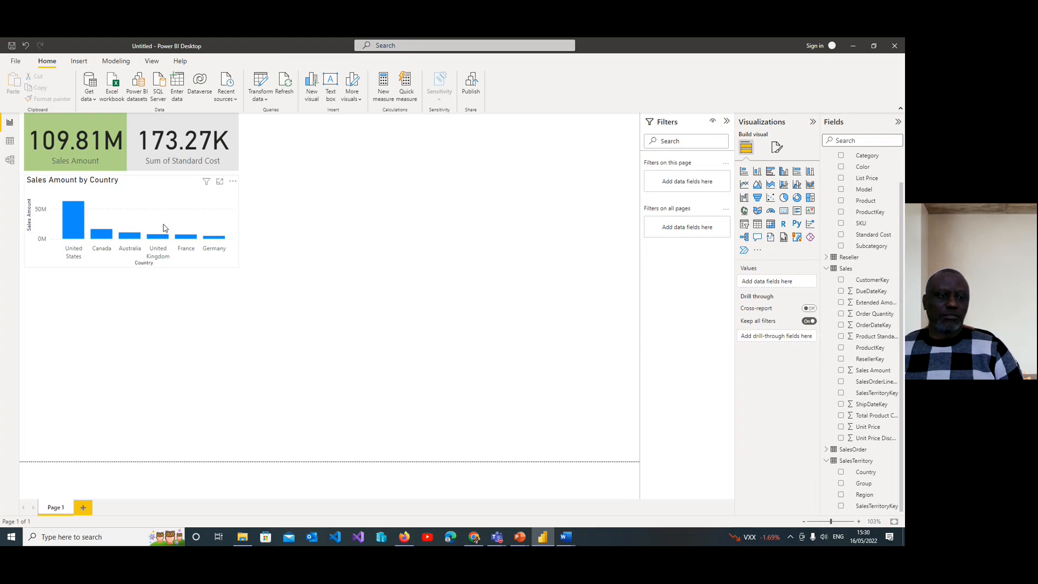
Step: Make the Sales Amount by Country chart slightly taller and nudge it up until it sits directly against the cards
{"action": "left_click", "coordinate": [171, 264]}
{"action": "left_click_drag", "start_coordinate": [131, 267], "coordinate": [133, 283]}
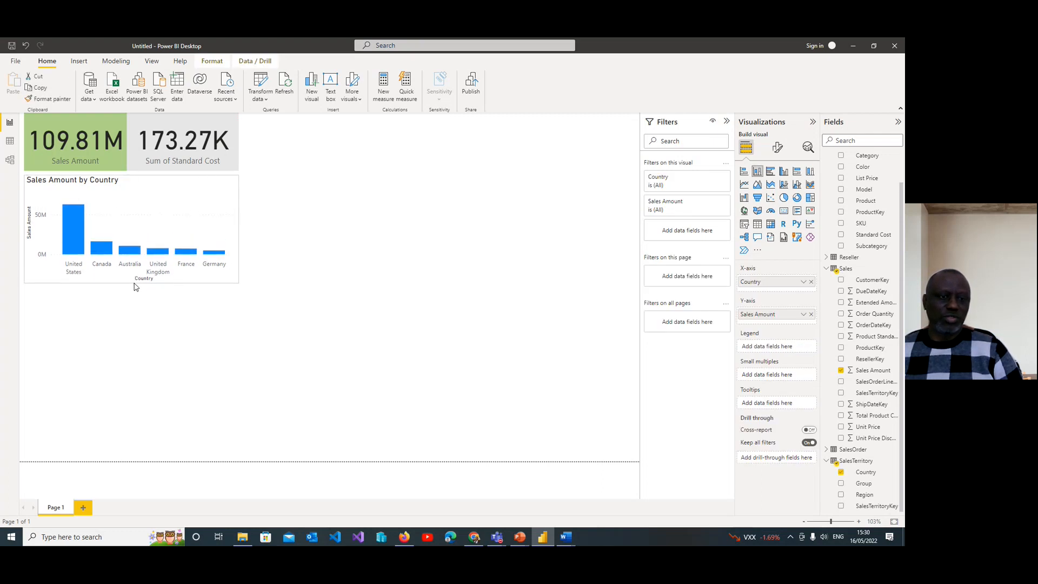
{"action": "key", "text": "Up"}
{"action": "key", "text": "Up"}
{"action": "key", "text": "Up"}
{"action": "key", "text": "Up"}
{"action": "key", "text": "Up"}
{"action": "key", "text": "Up"}
{"action": "key", "text": "Up"}
{"action": "key", "text": "Up"}
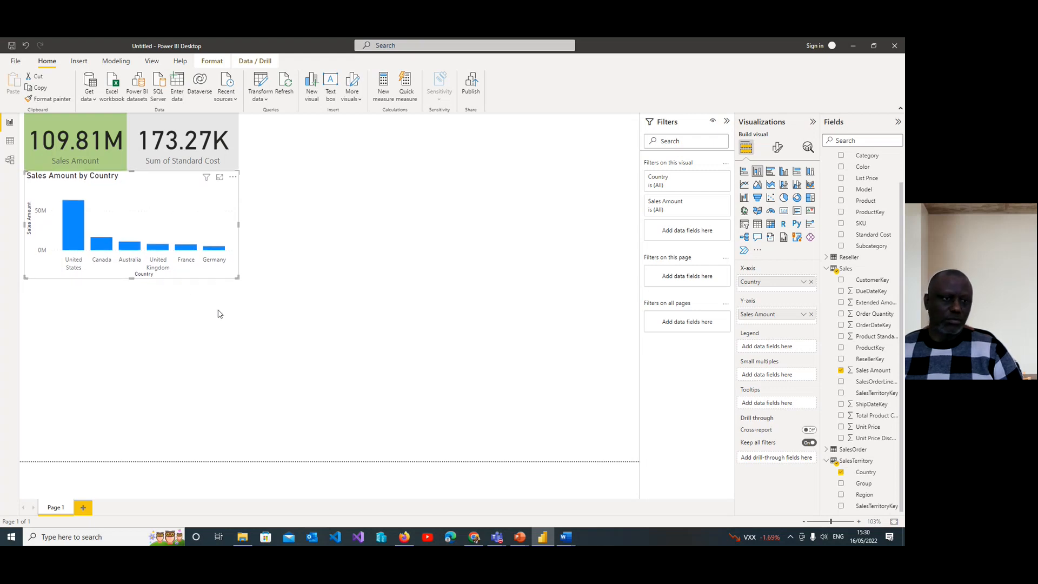
{"action": "left_click", "coordinate": [163, 329]}
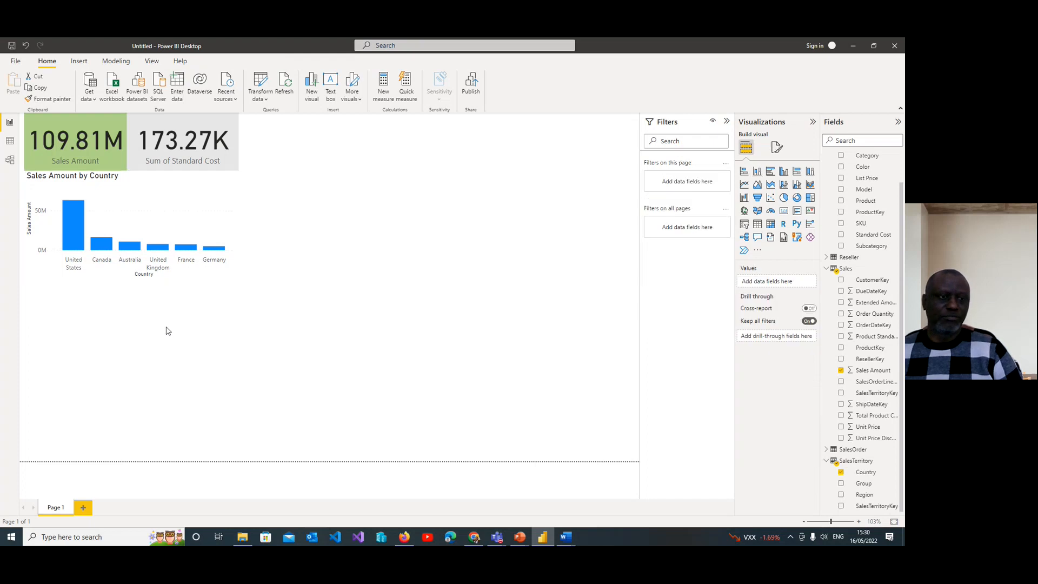
Step: Cross-filter the cards by the United States column, clear that selection and check the Standard Cost card
{"action": "left_click", "coordinate": [76, 220]}
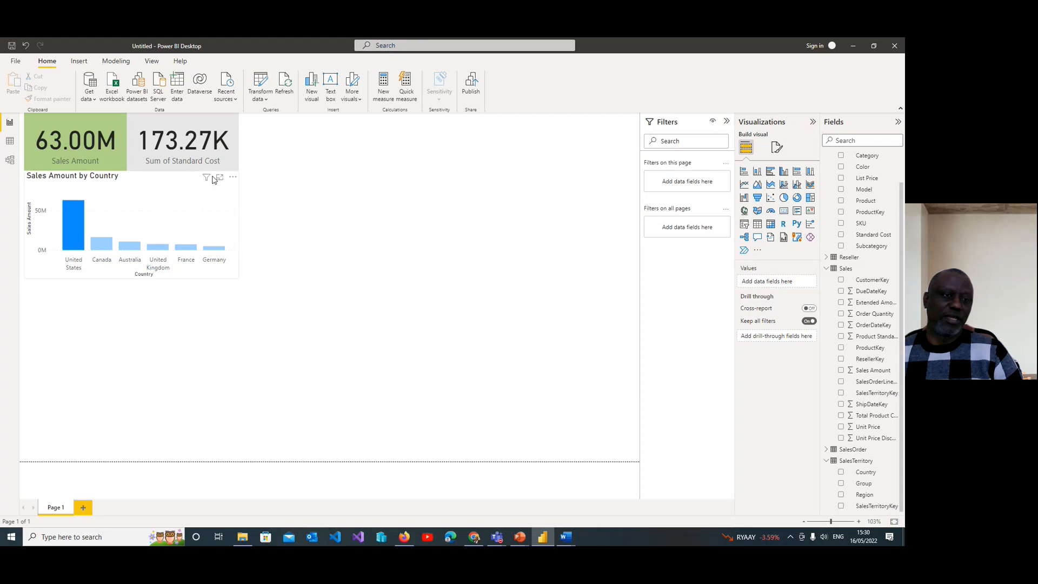
{"action": "left_click", "coordinate": [77, 234]}
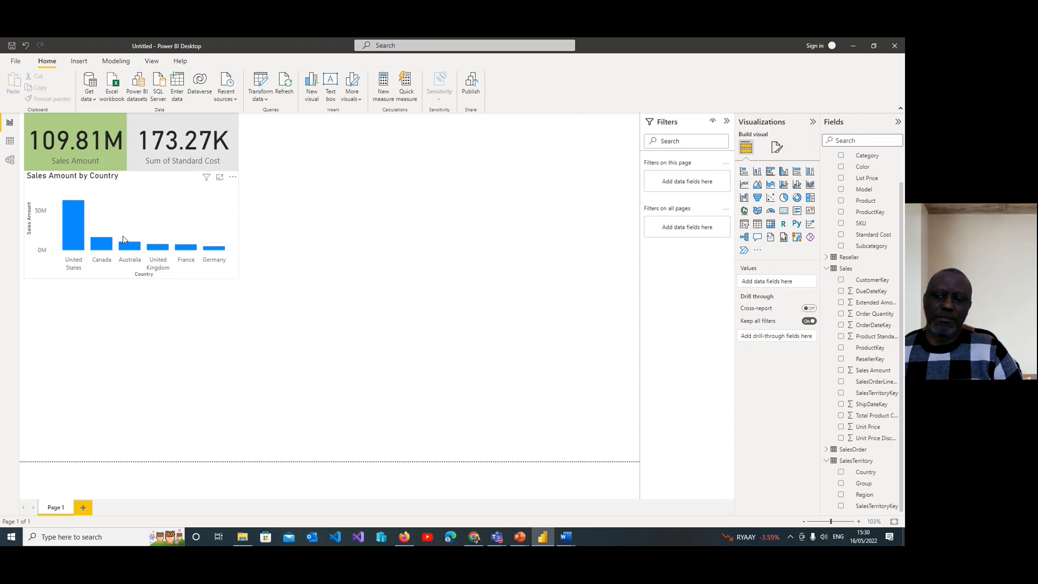
{"action": "left_click", "coordinate": [225, 168]}
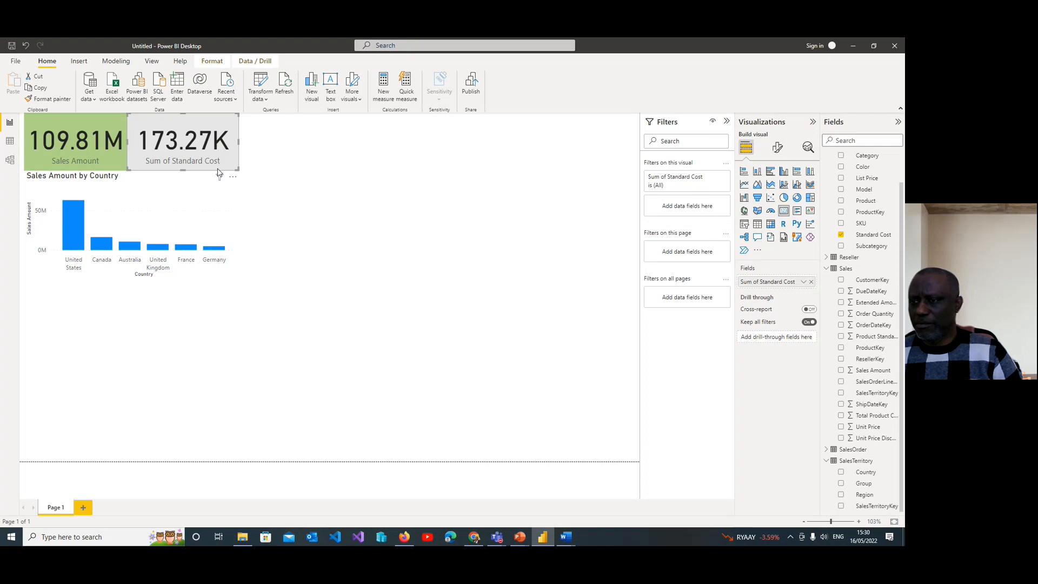
{"action": "left_click", "coordinate": [296, 161]}
Step: Cross-filter the cards by Canada, Australia, United Kingdom, France and Germany in turn and compare the Sales Amount and Standard Cost cards
{"action": "left_click", "coordinate": [104, 248]}
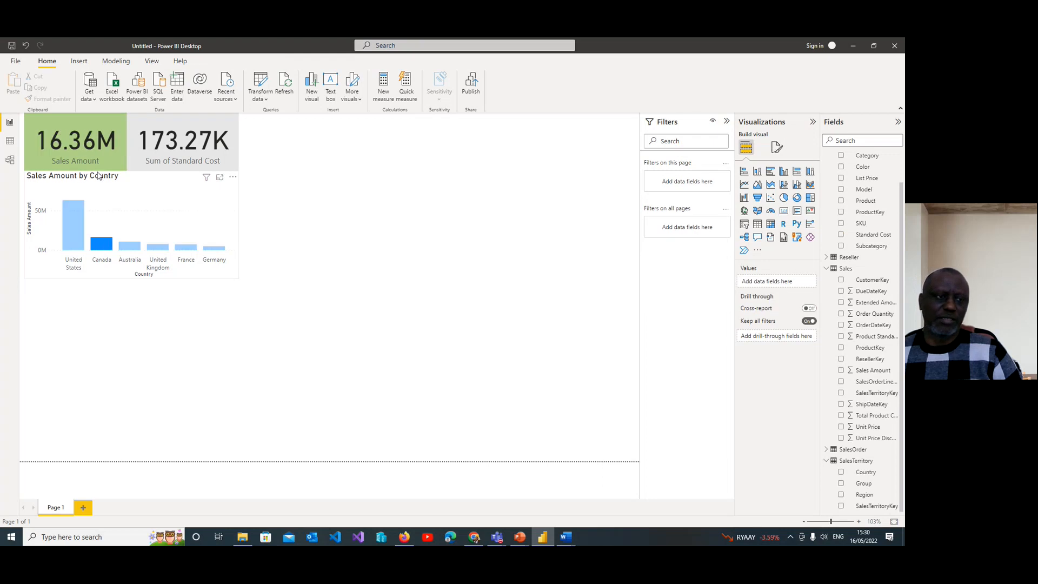
{"action": "left_click", "coordinate": [138, 248]}
{"action": "left_click", "coordinate": [161, 250]}
{"action": "left_click", "coordinate": [189, 248]}
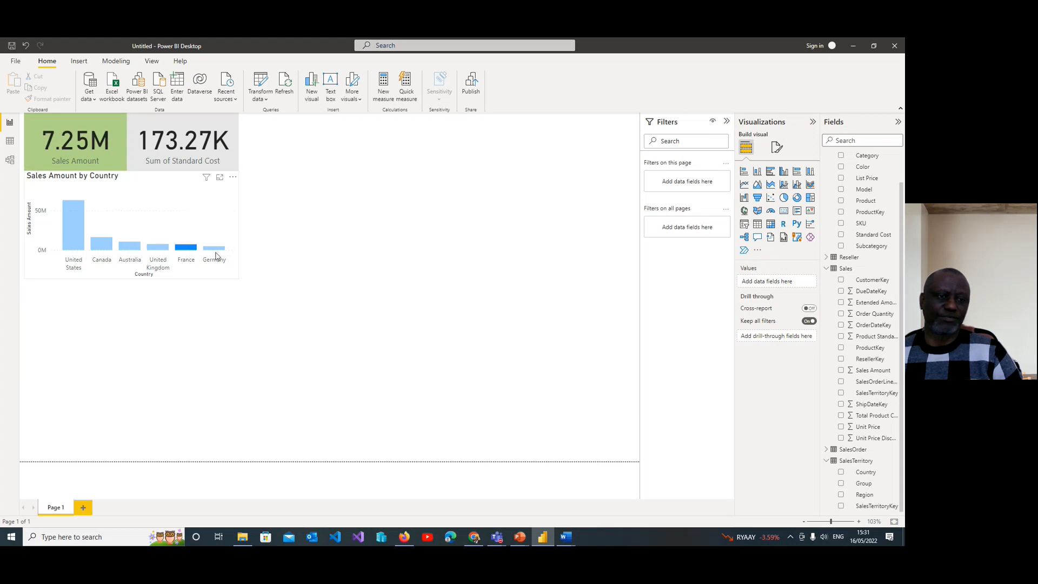
{"action": "left_click", "coordinate": [217, 250]}
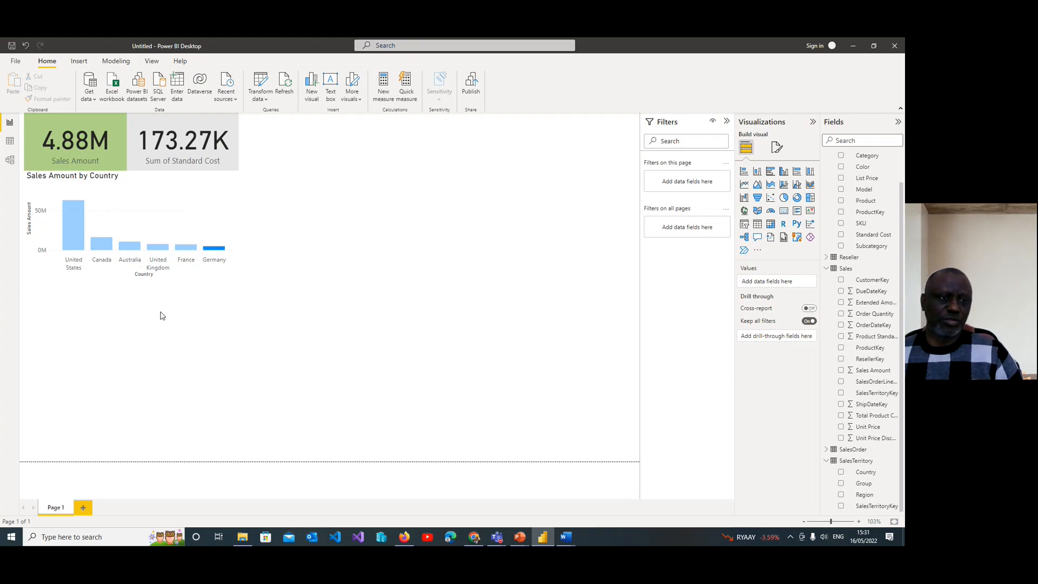
{"action": "left_click", "coordinate": [236, 158]}
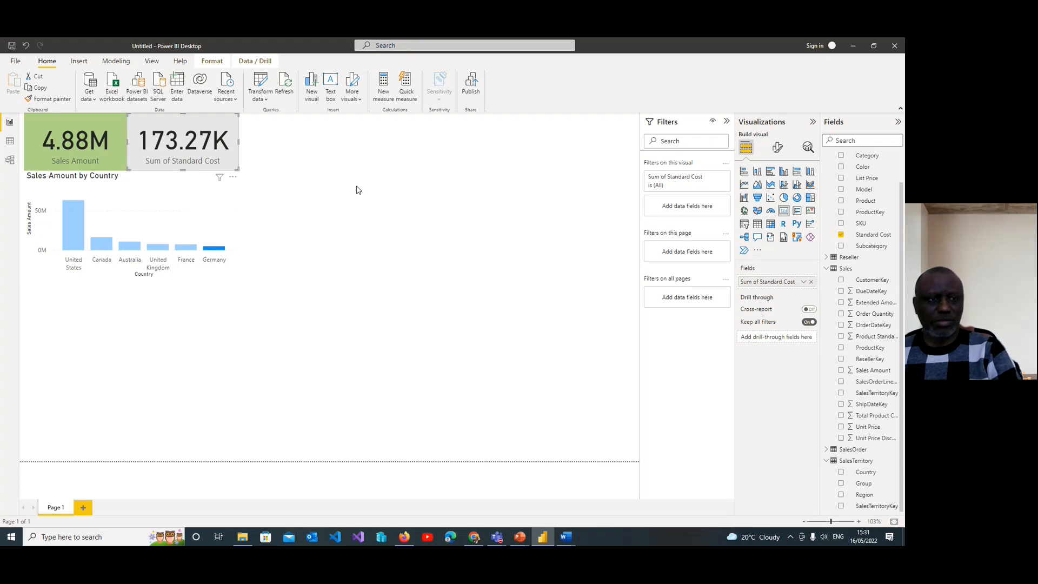
Step: Delete the Standard Cost card and clear the Germany selection in the Sales Amount by Country chart
{"action": "key", "text": "Delete"}
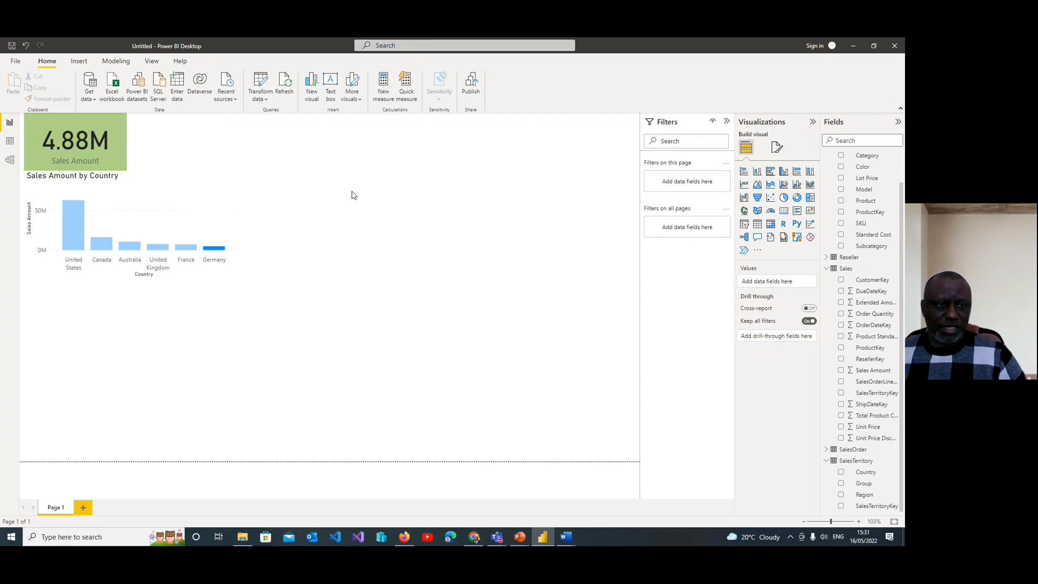
{"action": "left_click", "coordinate": [157, 177]}
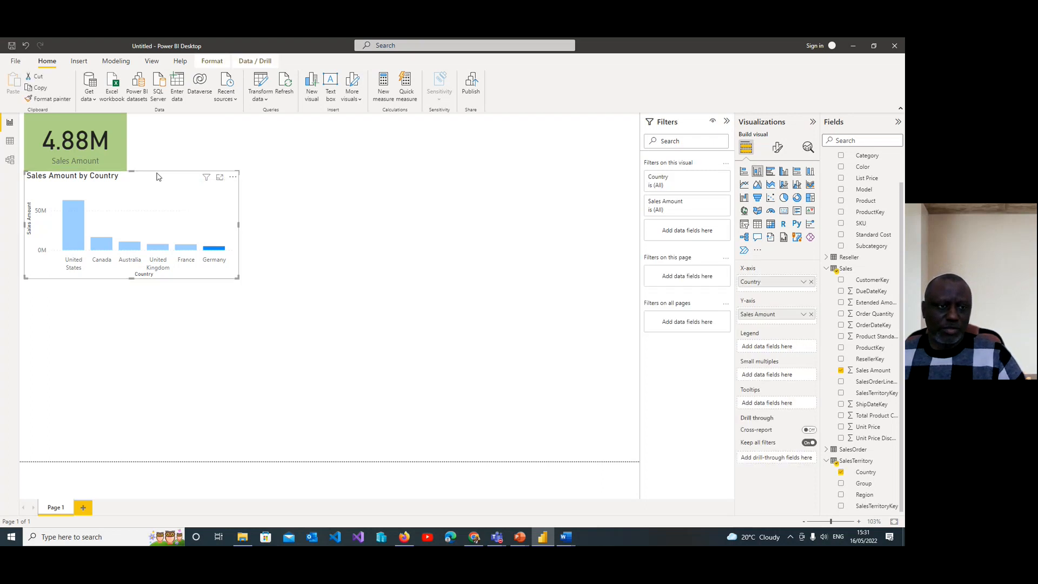
{"action": "left_click_drag", "start_coordinate": [152, 175], "coordinate": [153, 181]}
{"action": "left_click", "coordinate": [217, 250]}
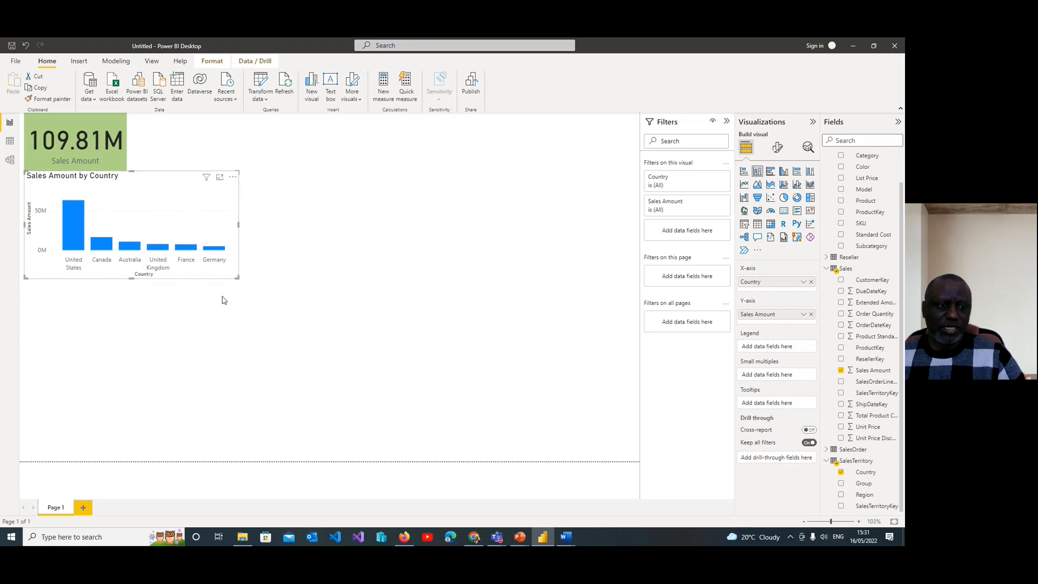
Step: Add a column chart of Sales Amount by SalesTerritory Group beneath the Sales Amount by Country chart
{"action": "left_click", "coordinate": [95, 312]}
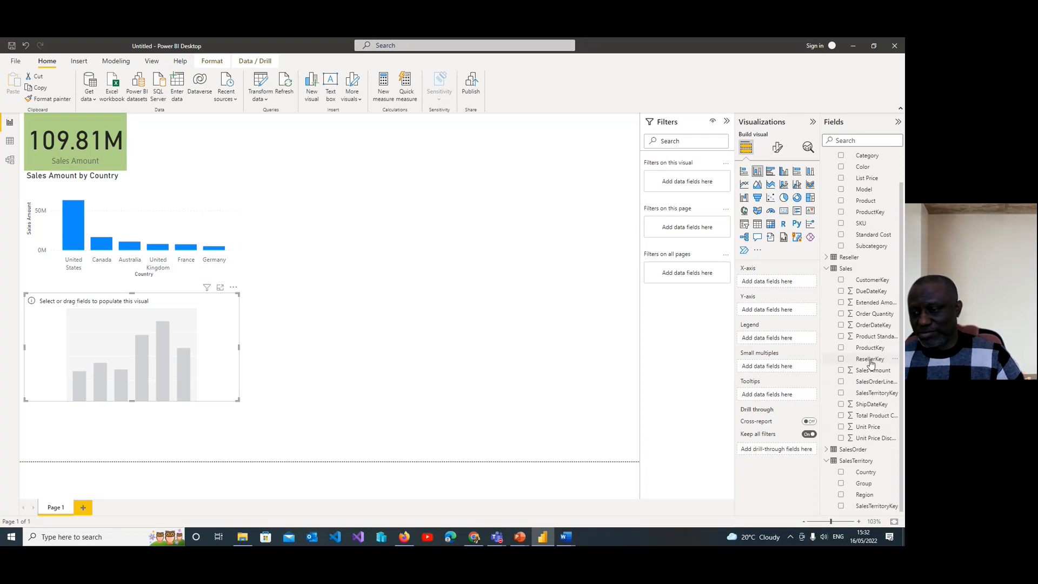
{"action": "left_click", "coordinate": [842, 371]}
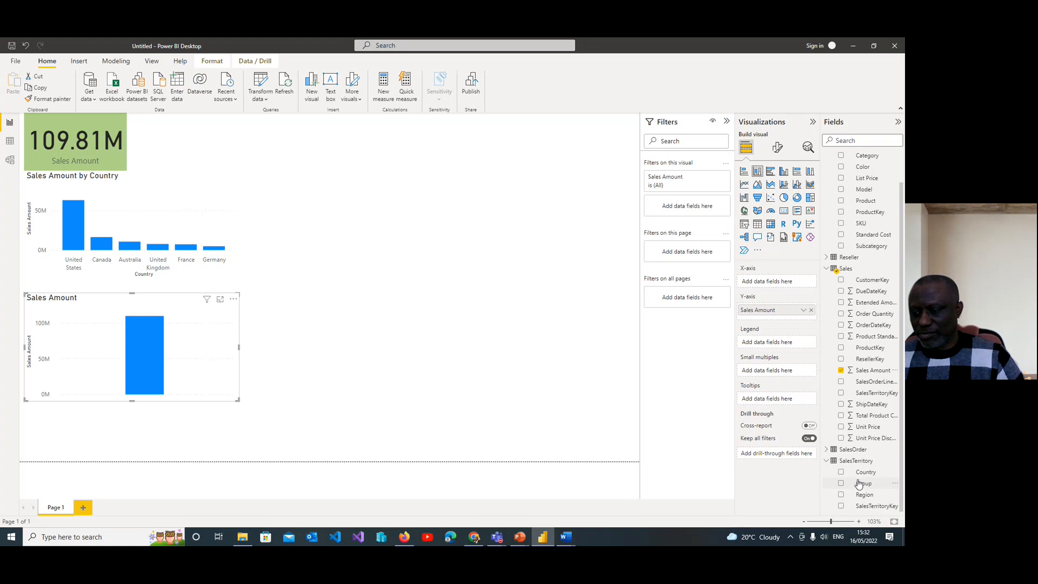
{"action": "left_click", "coordinate": [841, 483]}
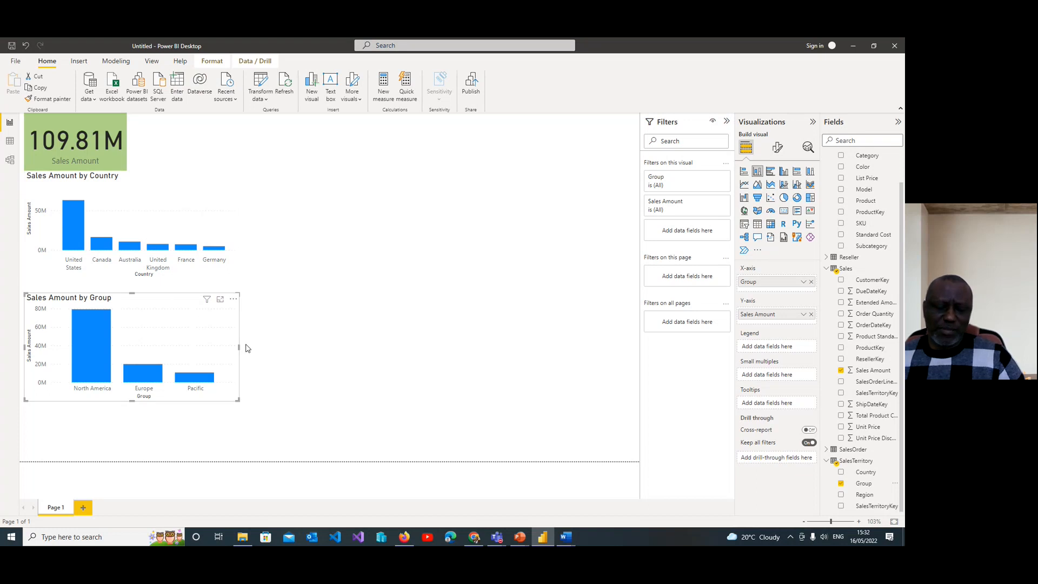
Step: Narrow and shorten the Sales Amount by Group chart, place it directly under the country chart, and remove its Group field
{"action": "left_click_drag", "start_coordinate": [239, 346], "coordinate": [228, 344]}
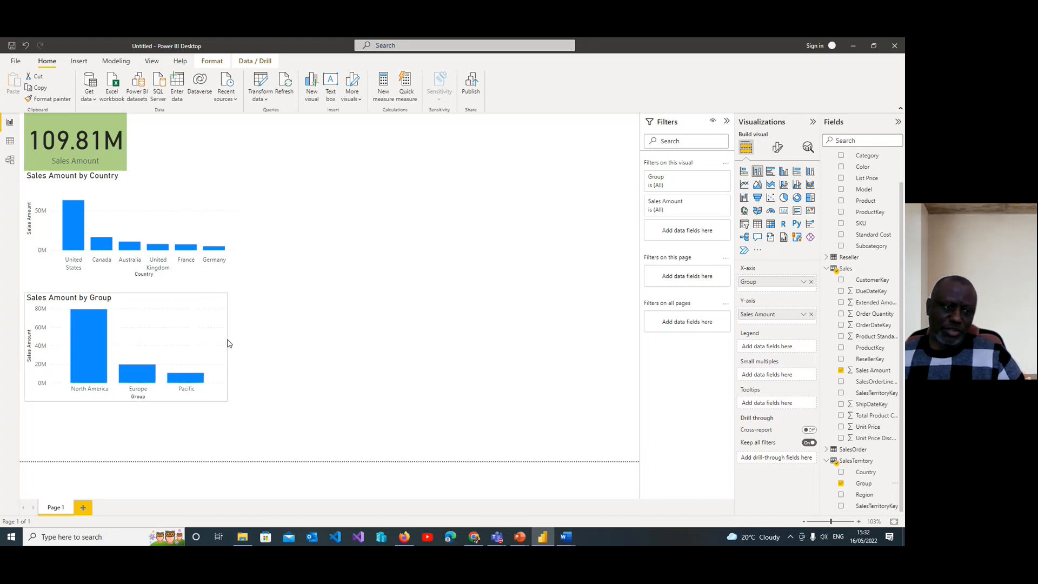
{"action": "left_click_drag", "start_coordinate": [169, 305], "coordinate": [170, 292]}
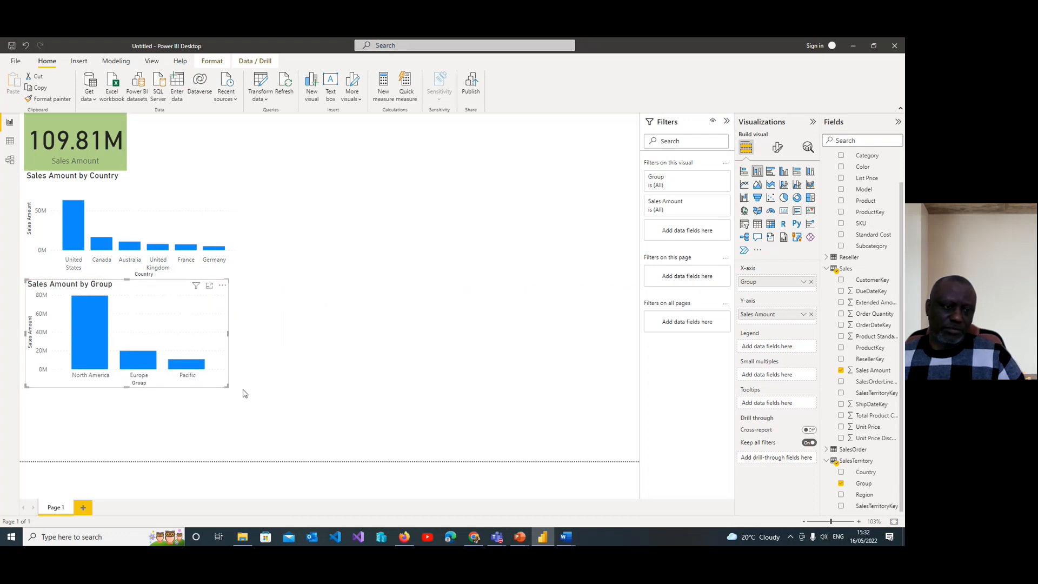
{"action": "left_click_drag", "start_coordinate": [127, 387], "coordinate": [134, 359]}
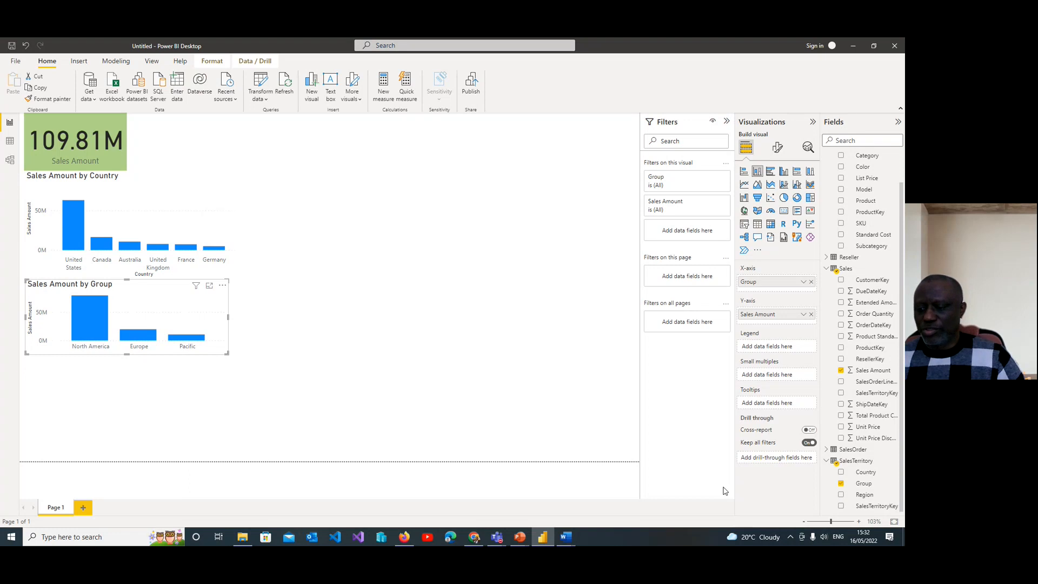
{"action": "left_click", "coordinate": [841, 484]}
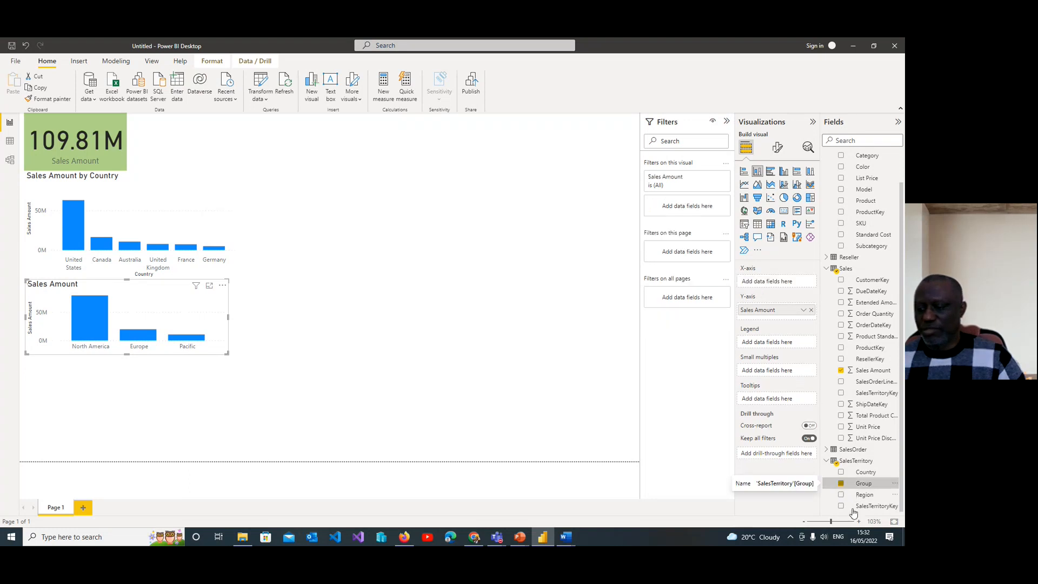
Step: Try splitting the lower Sales Amount chart by Region, then by Group, removing each field again
{"action": "left_click", "coordinate": [841, 495]}
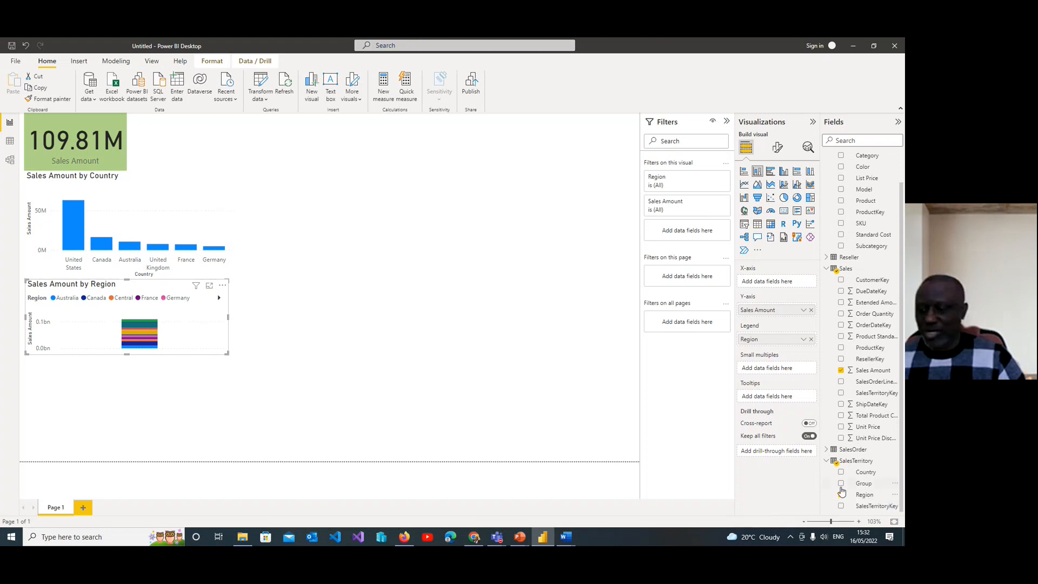
{"action": "left_click", "coordinate": [841, 495]}
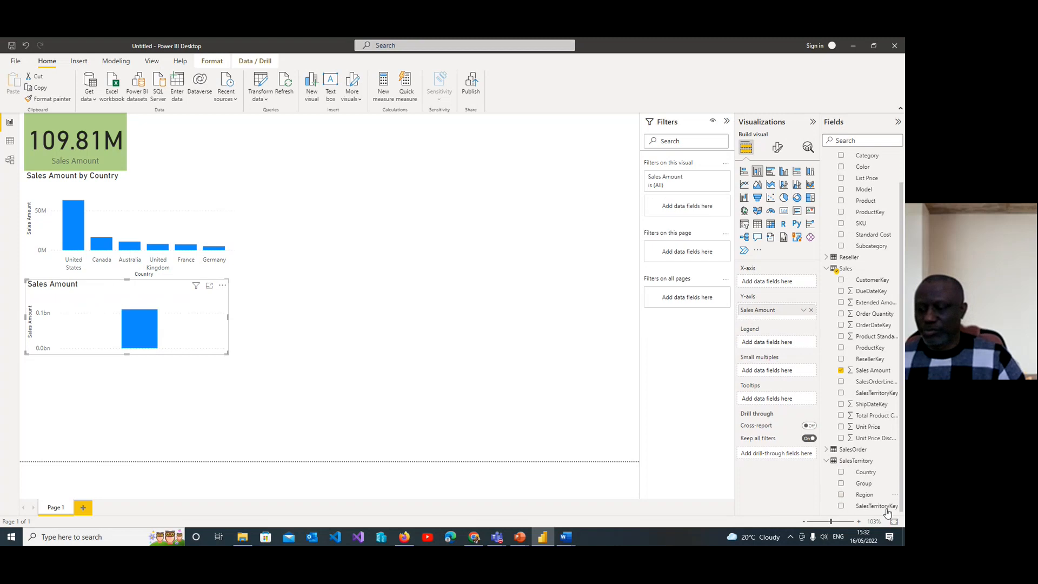
{"action": "left_click", "coordinate": [841, 483]}
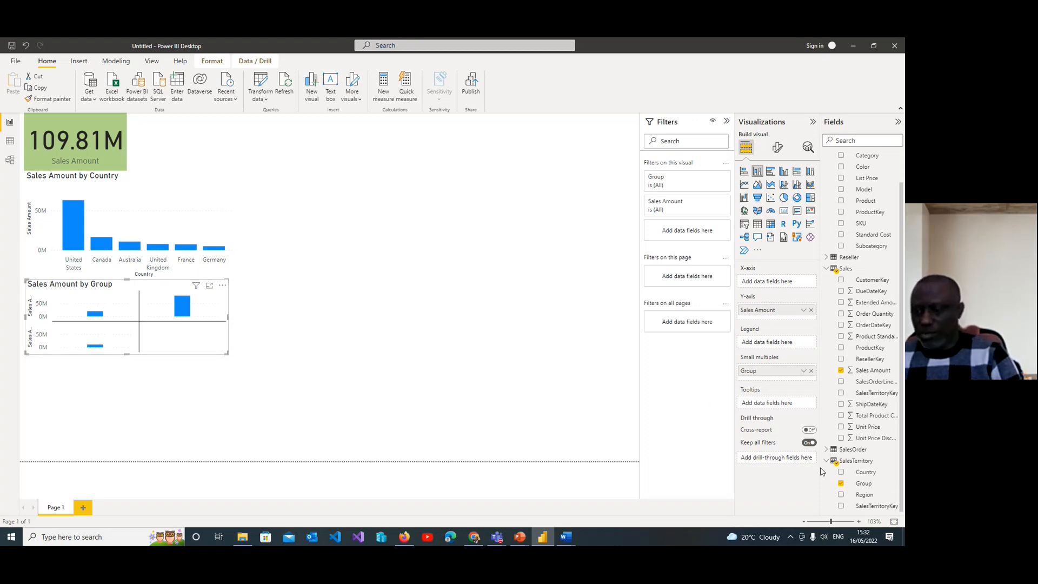
{"action": "left_click", "coordinate": [842, 484]}
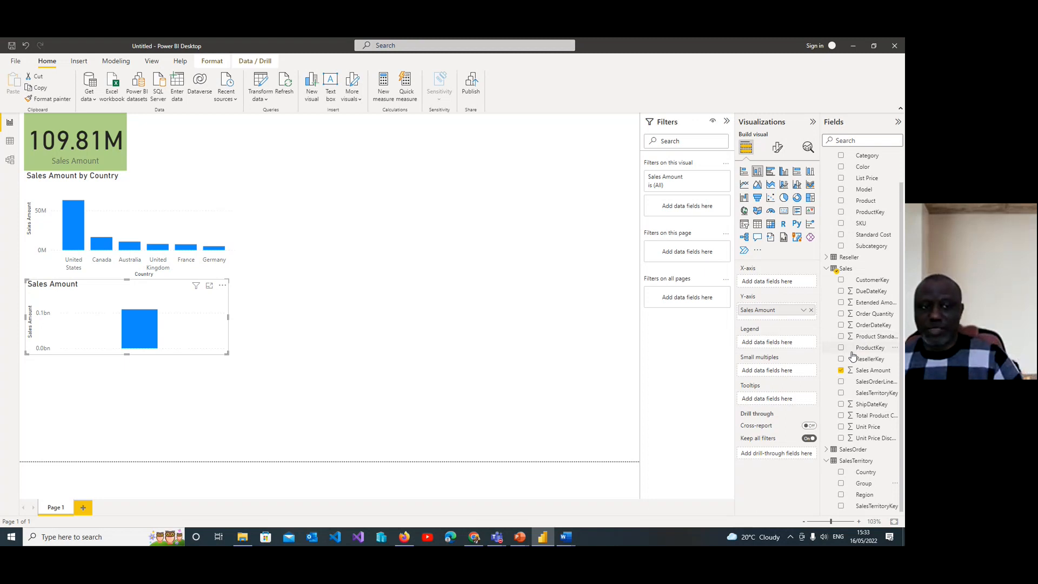
Step: Break the lower Sales Amount chart down by product Category
{"action": "left_click", "coordinate": [407, 315]}
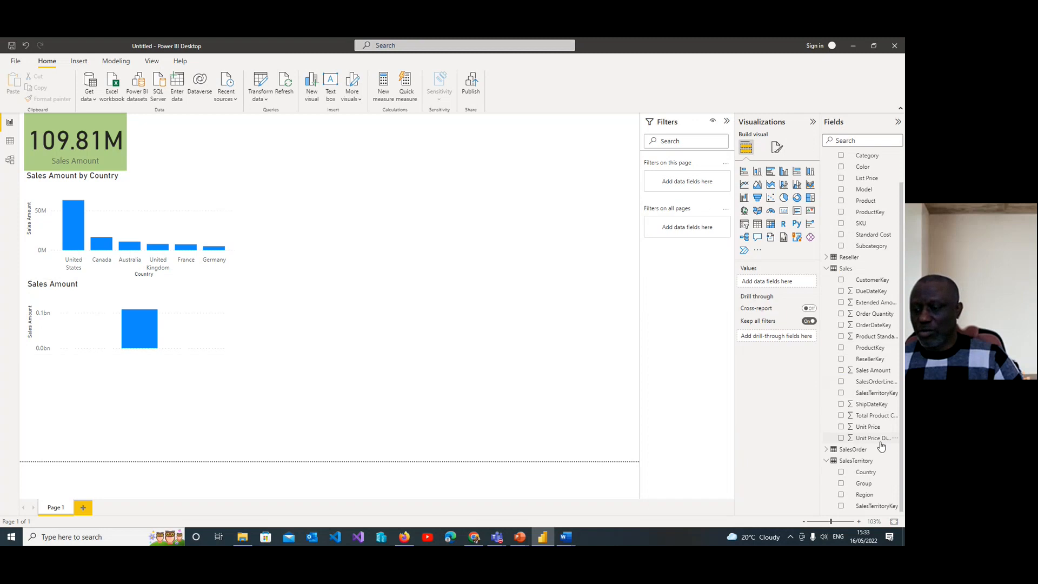
{"action": "left_click", "coordinate": [199, 335]}
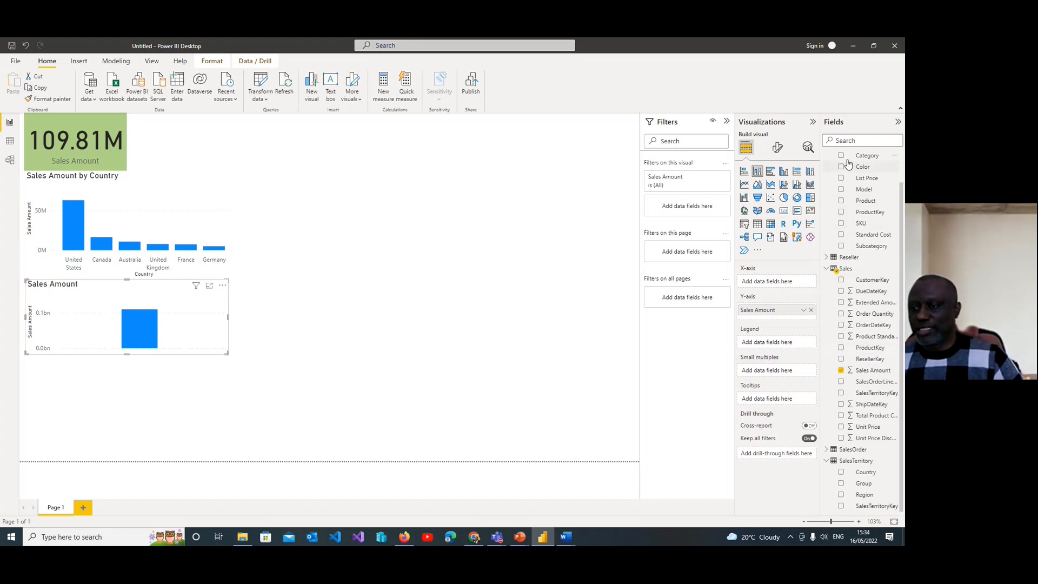
{"action": "scroll", "coordinate": [865, 222], "scroll_direction": "up", "scroll_amount": 1}
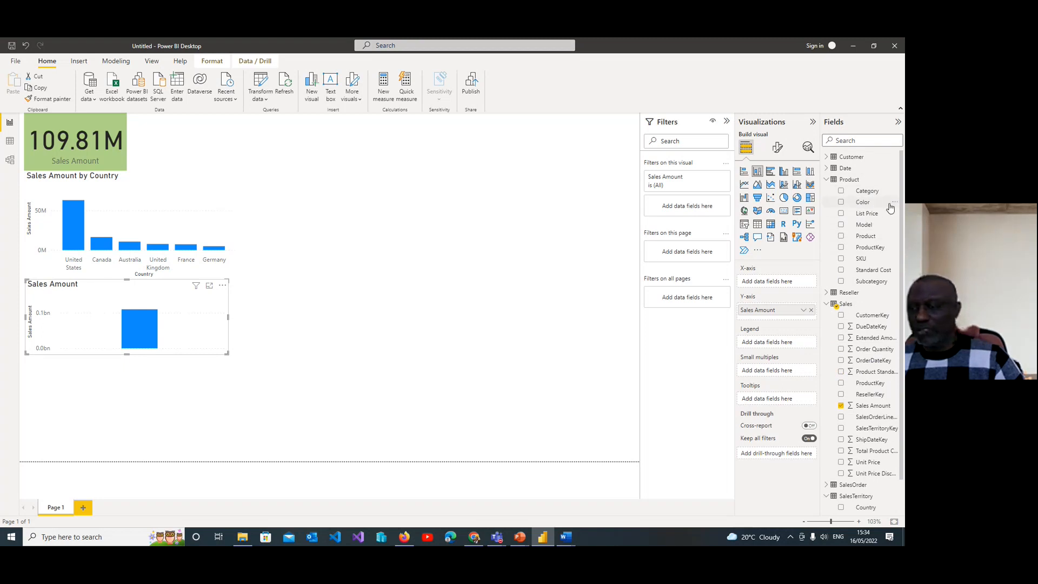
{"action": "left_click", "coordinate": [842, 191]}
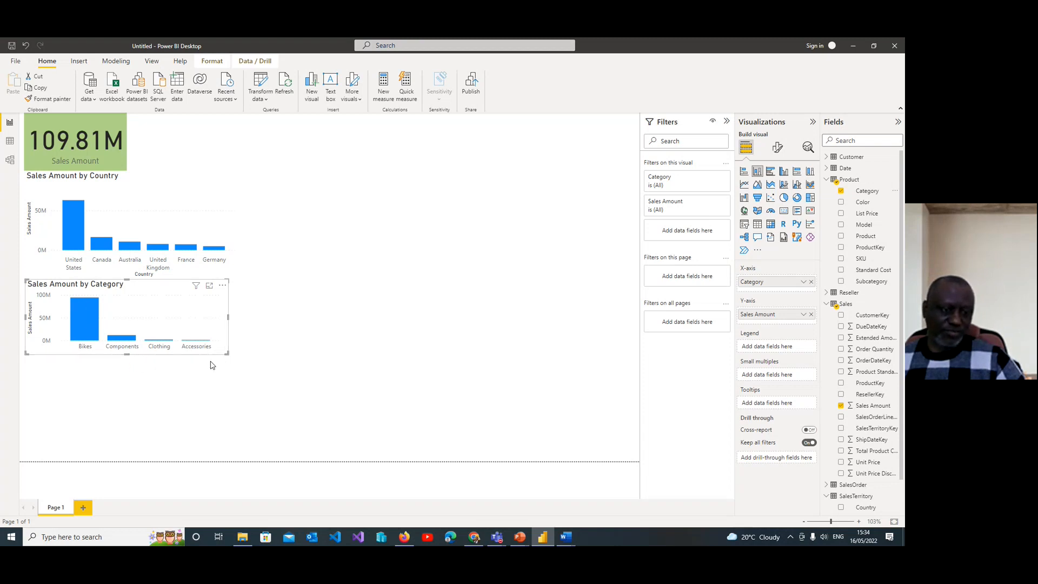
Step: Add a column chart of Sales Amount by product Color under the Category chart and move it down to the page's lower edge
{"action": "left_click", "coordinate": [100, 391]}
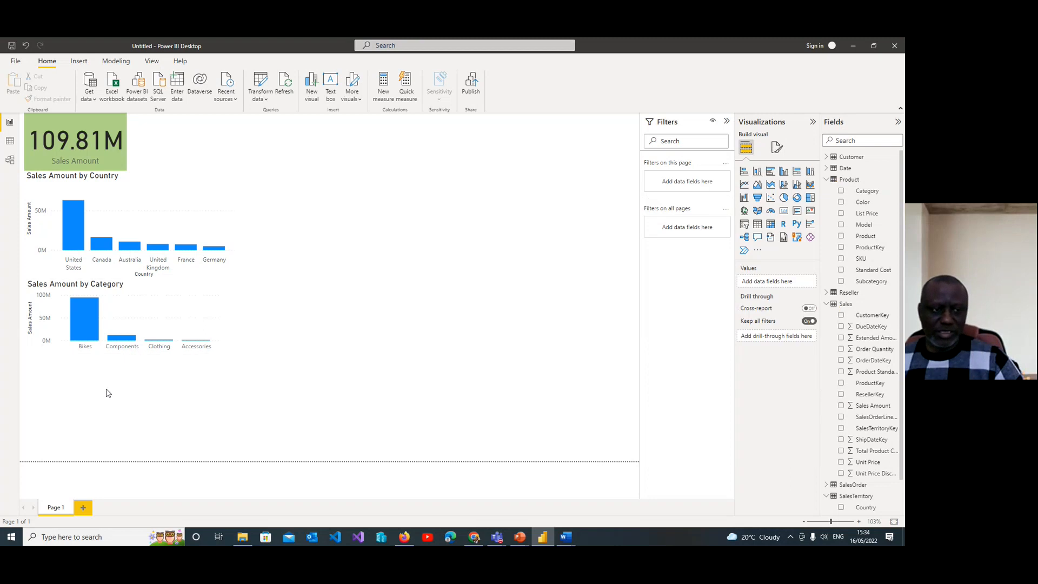
{"action": "left_click", "coordinate": [312, 91]}
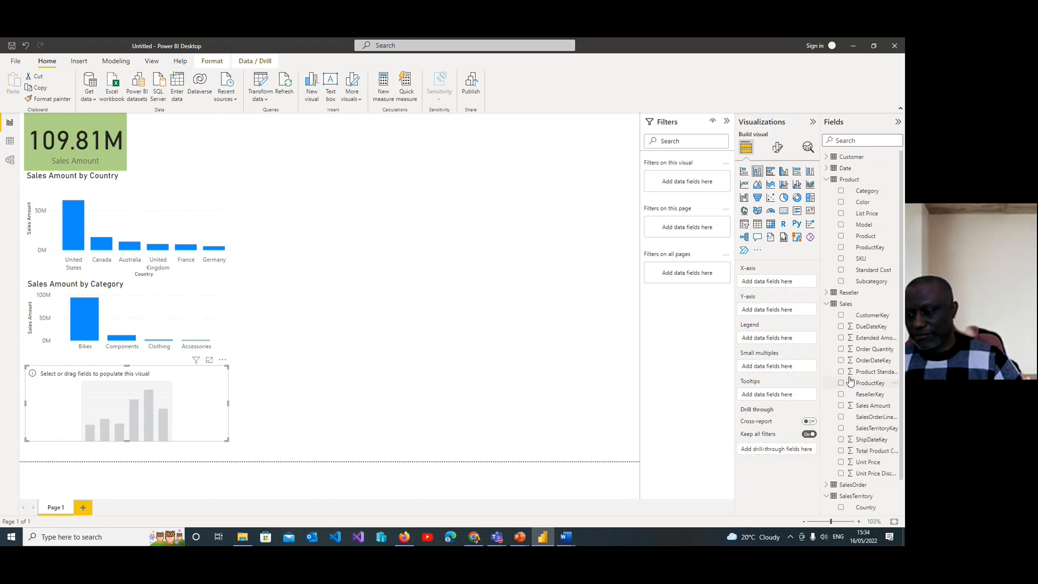
{"action": "left_click", "coordinate": [842, 406]}
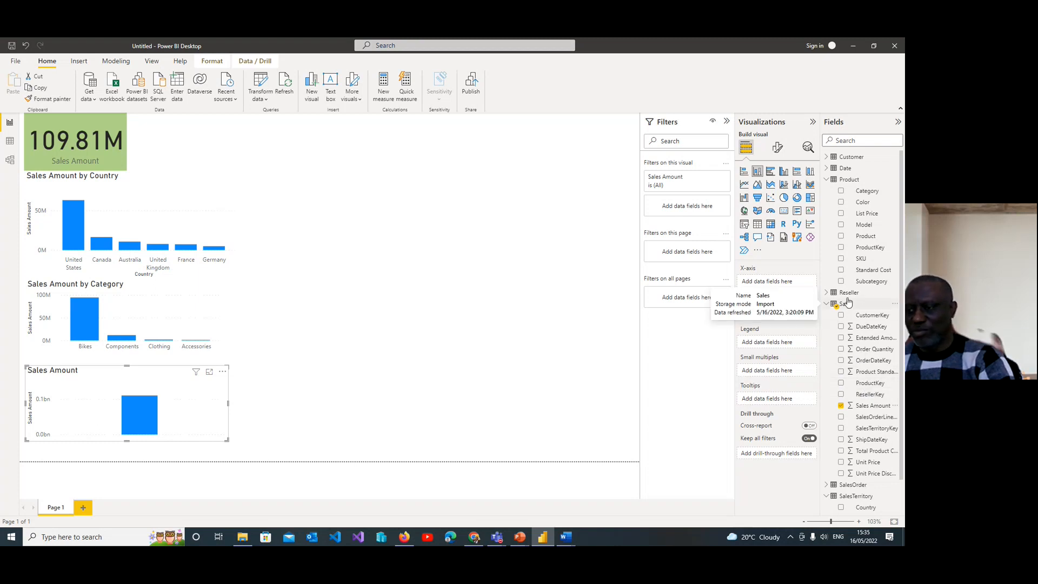
{"action": "left_click", "coordinate": [841, 202]}
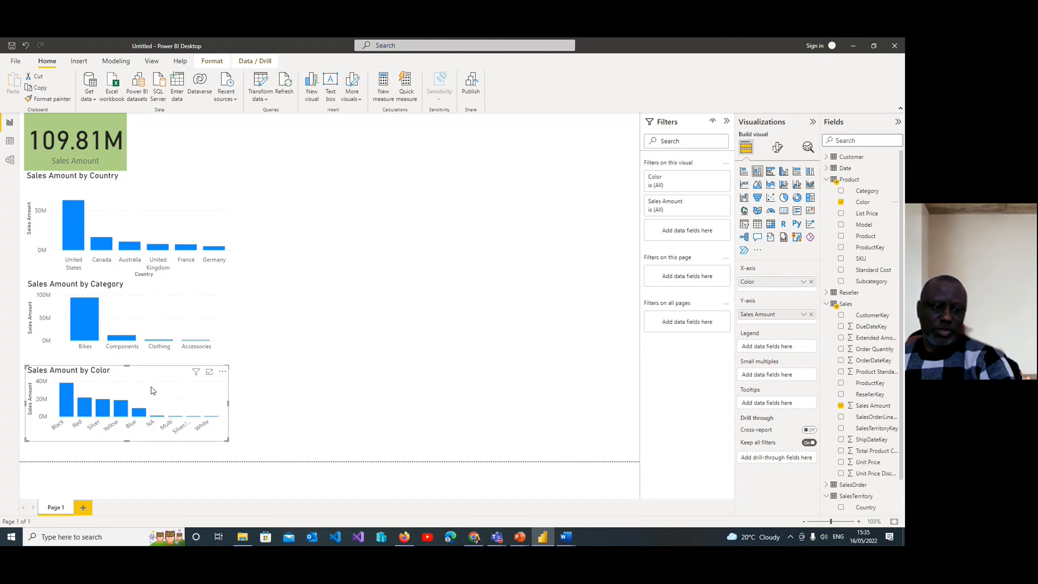
{"action": "left_click_drag", "start_coordinate": [151, 399], "coordinate": [146, 419]}
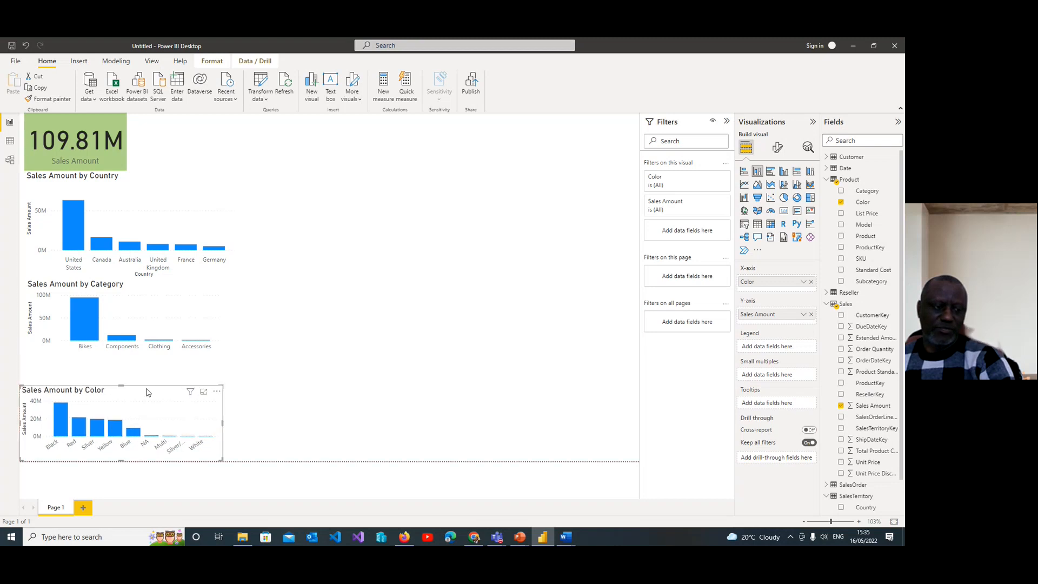
Step: Try a donut chart for Sales Amount by Category, and settle on a pie chart
{"action": "left_click", "coordinate": [142, 319]}
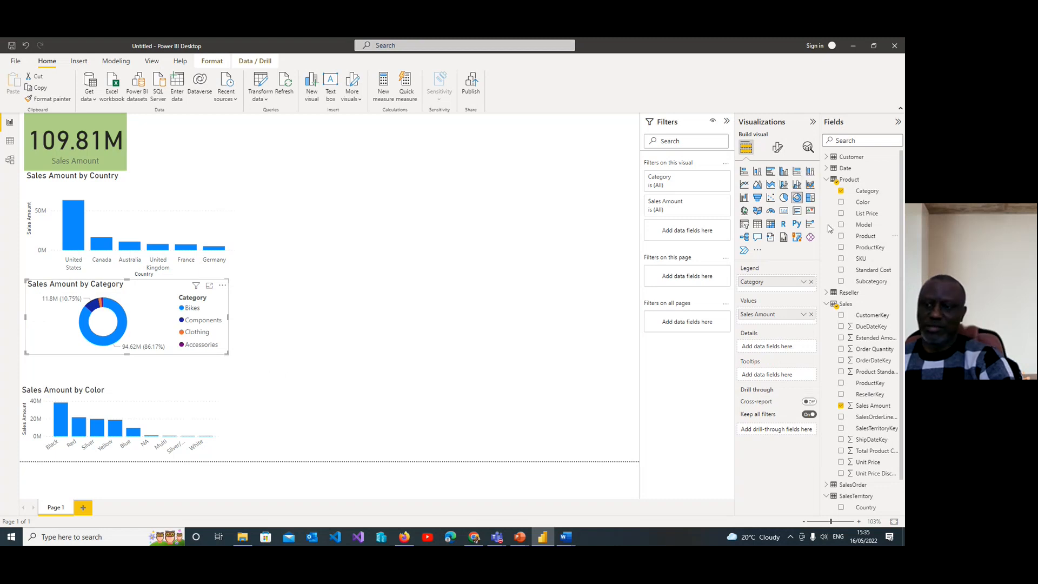
{"action": "left_click", "coordinate": [784, 199]}
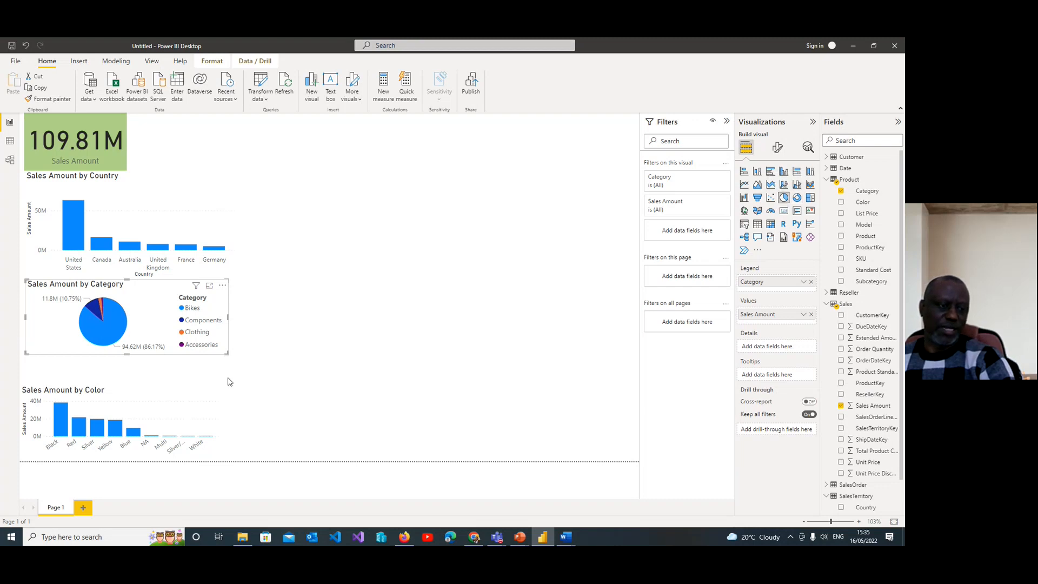
Step: Extend the Color chart upward and the Category pie chart downward to close the gap between them
{"action": "left_click", "coordinate": [123, 389]}
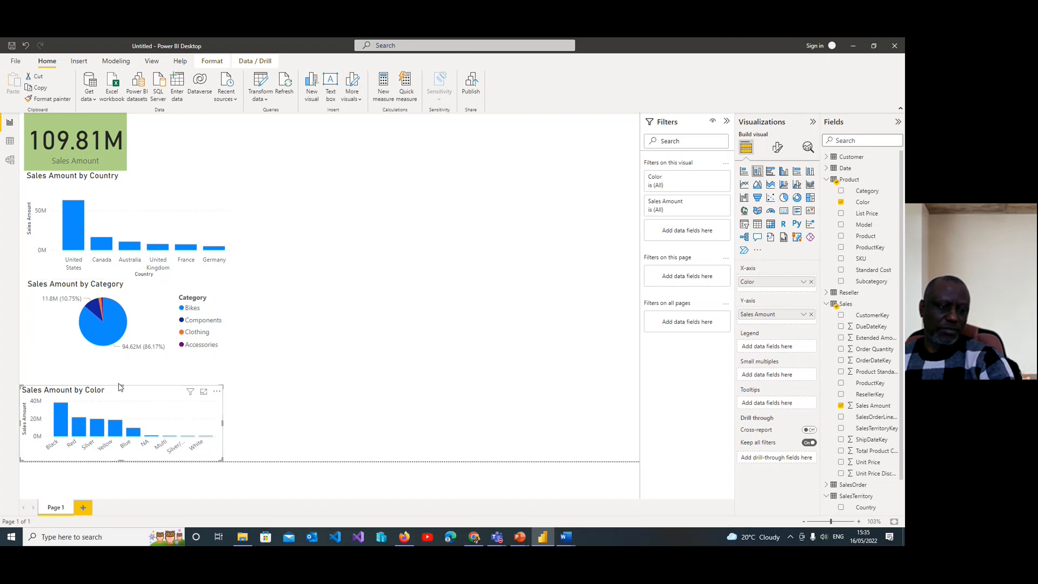
{"action": "left_click_drag", "start_coordinate": [121, 384], "coordinate": [121, 375]}
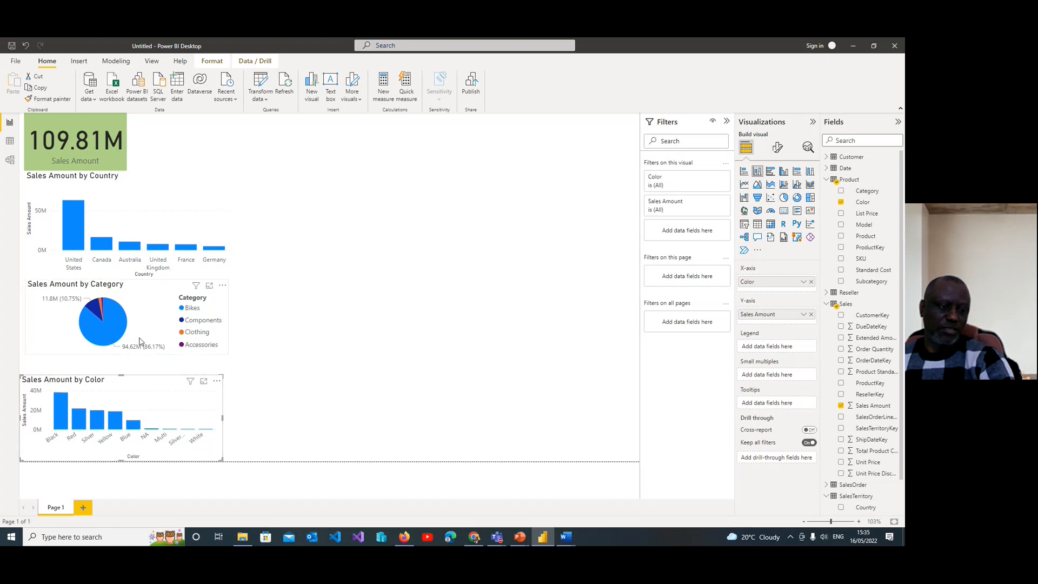
{"action": "left_click", "coordinate": [249, 367]}
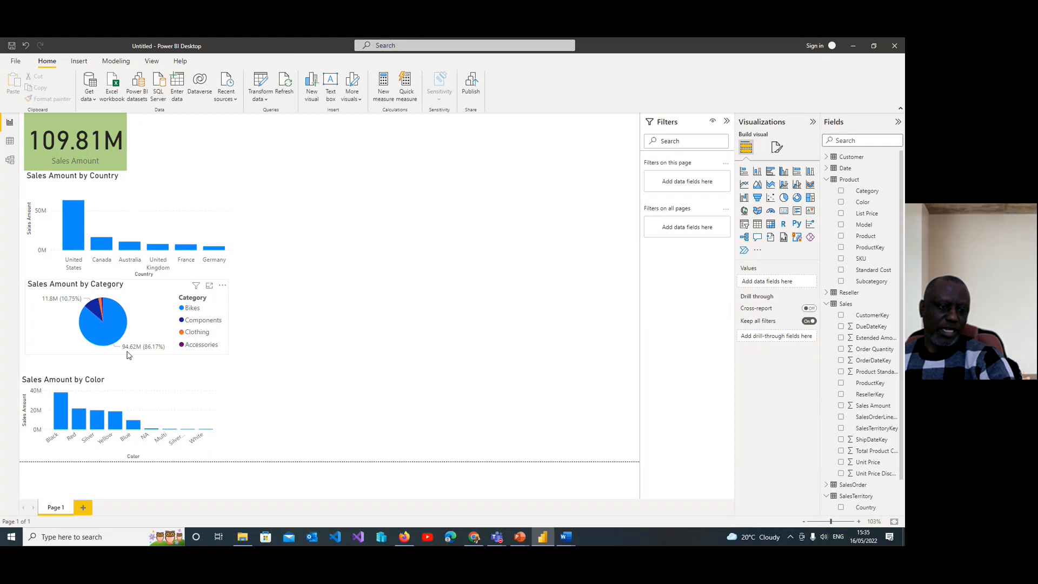
{"action": "left_click_drag", "start_coordinate": [127, 355], "coordinate": [131, 371]}
{"action": "left_click", "coordinate": [301, 324]}
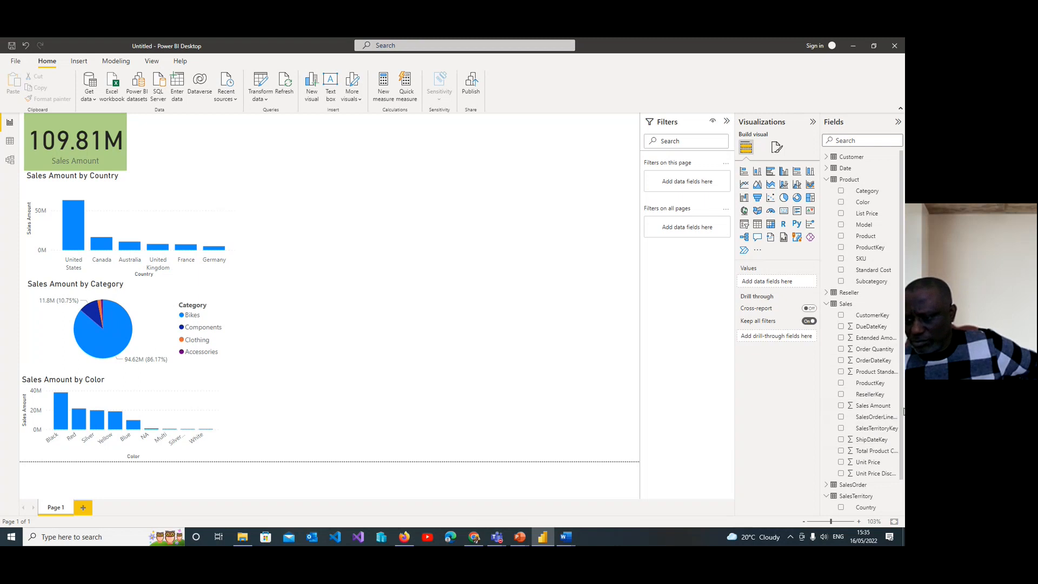
Step: Add a visual of Sales Amount by Reseller beside the Color chart and convert it to a table
{"action": "left_click_drag", "start_coordinate": [904, 412], "coordinate": [904, 438]}
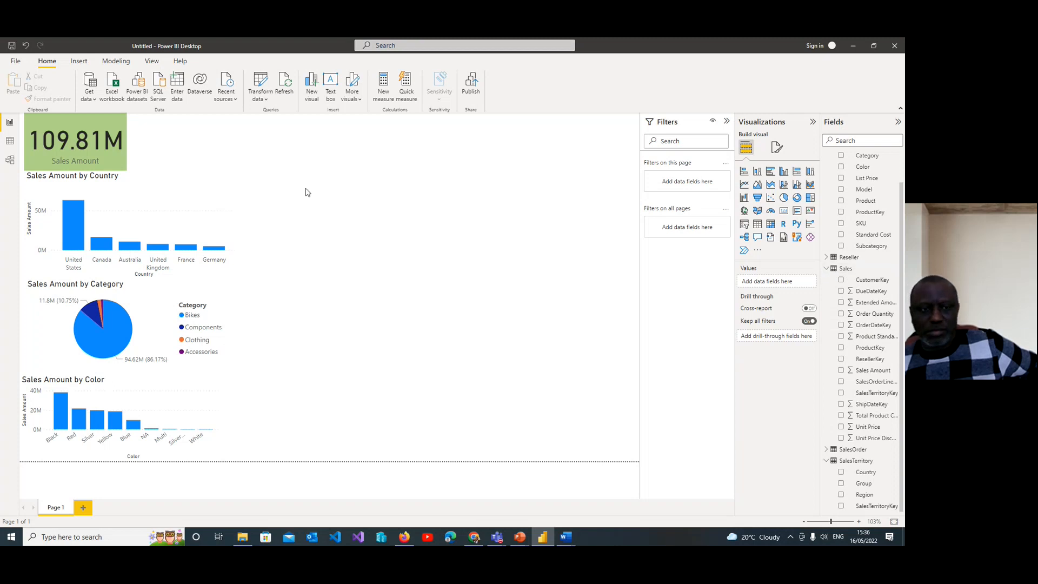
{"action": "left_click", "coordinate": [314, 93]}
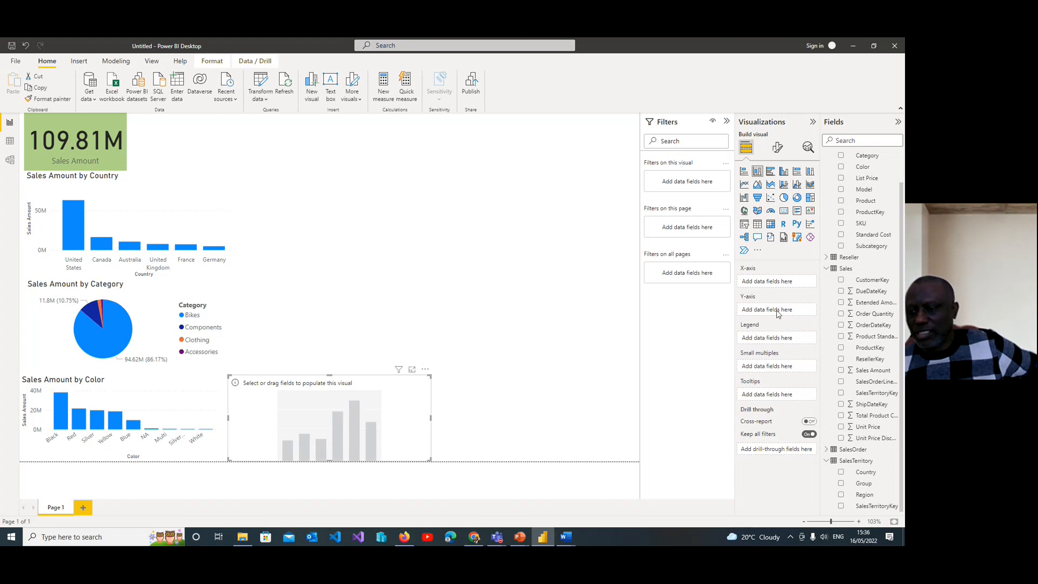
{"action": "left_click", "coordinate": [841, 371]}
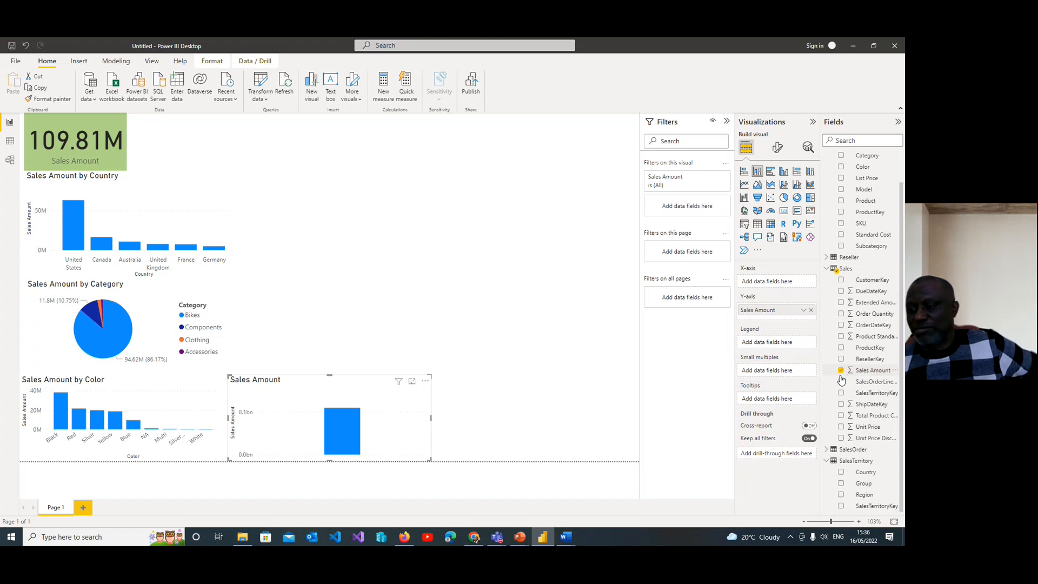
{"action": "left_click", "coordinate": [826, 258]}
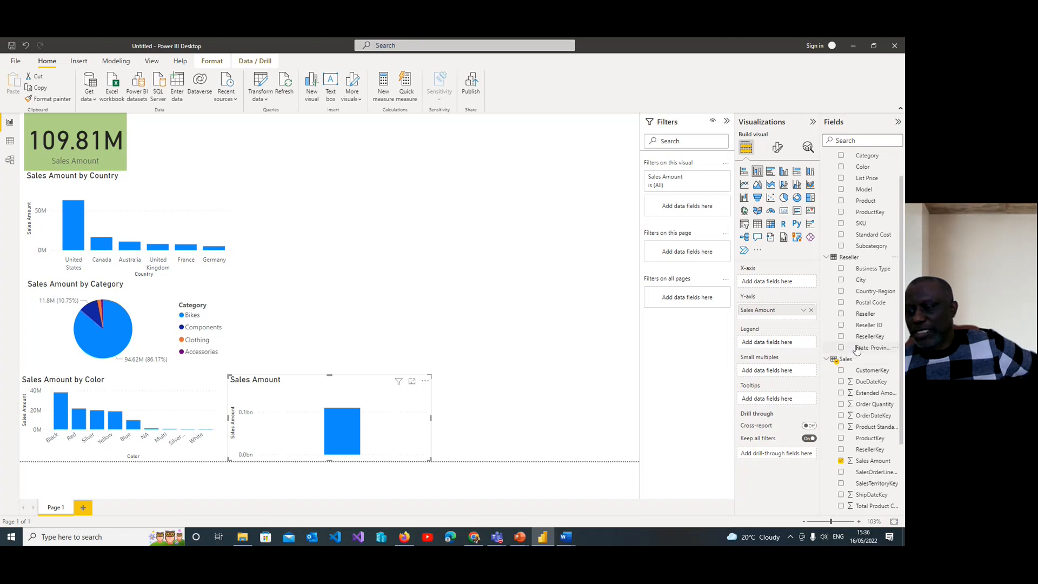
{"action": "left_click", "coordinate": [841, 315]}
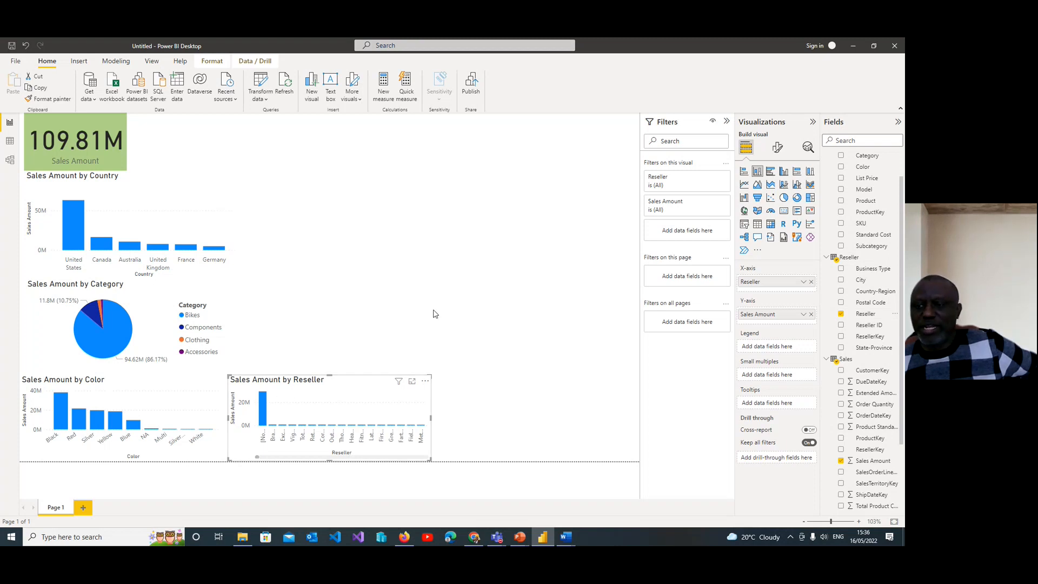
{"action": "left_click", "coordinate": [757, 226]}
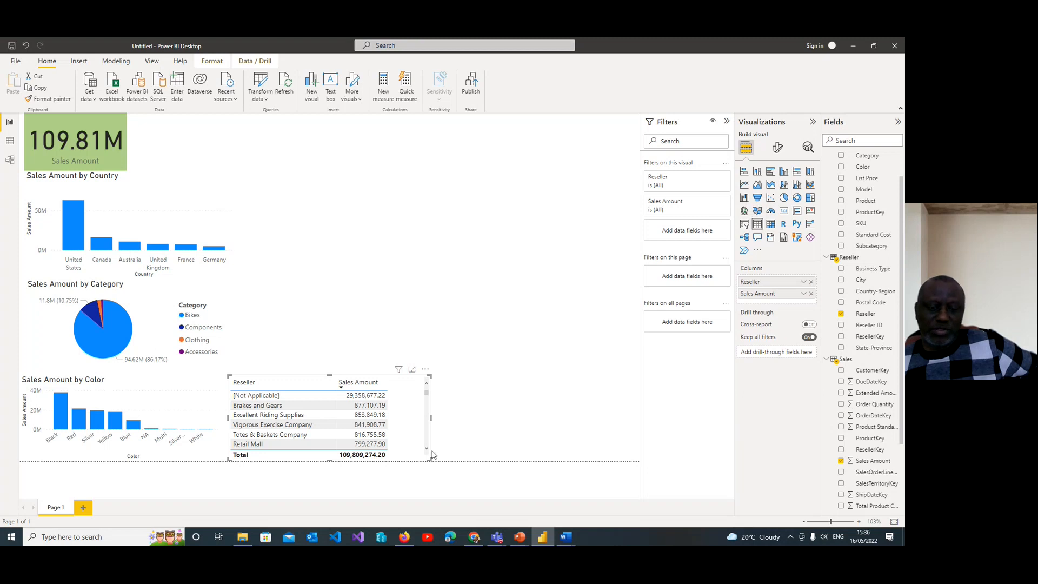
Step: Browse the Reseller table and cross-filter the report by Vigorous Exercise Company, Excellent Riding Supplies and Brakes and Gears, clearing the selection at the end
{"action": "left_click_drag", "start_coordinate": [427, 451], "coordinate": [427, 451]}
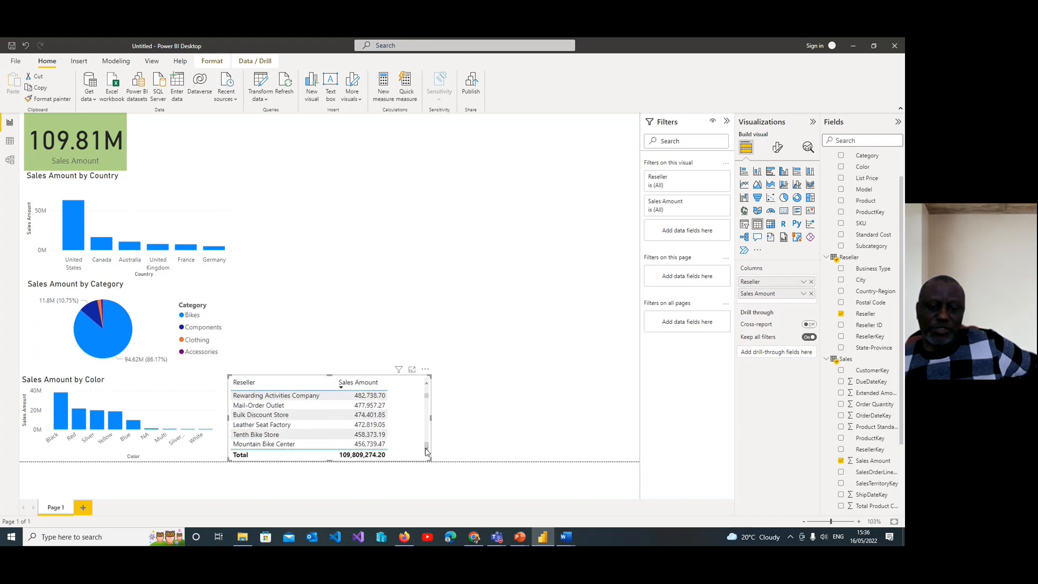
{"action": "left_click_drag", "start_coordinate": [427, 397], "coordinate": [426, 388]}
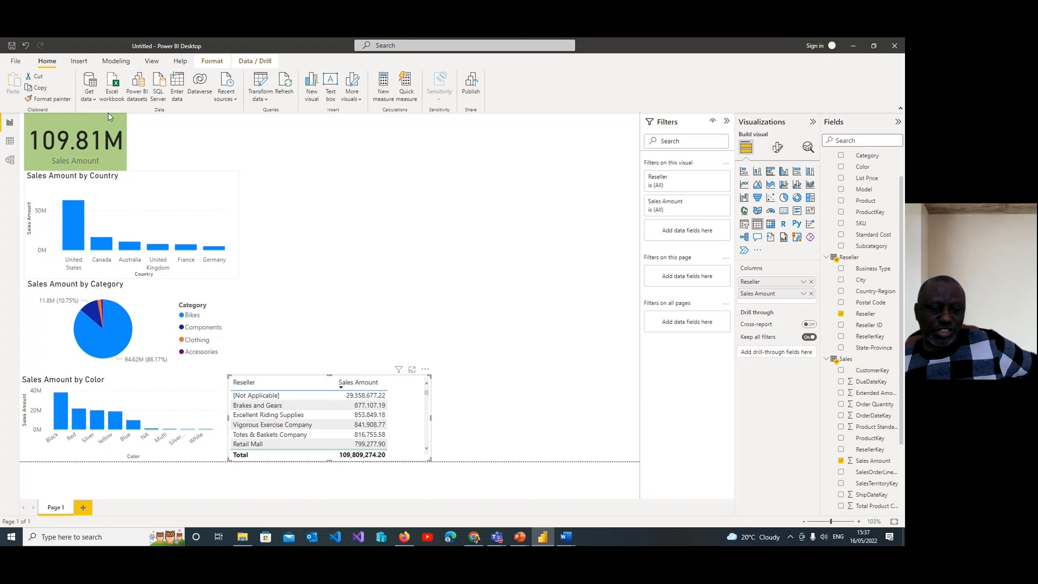
{"action": "left_click", "coordinate": [303, 426]}
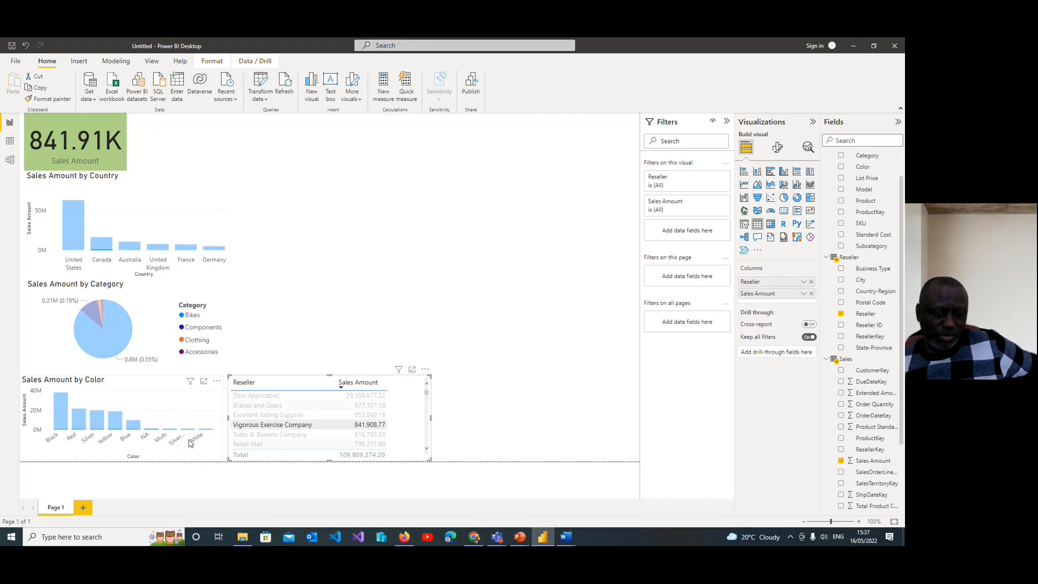
{"action": "left_click", "coordinate": [265, 415]}
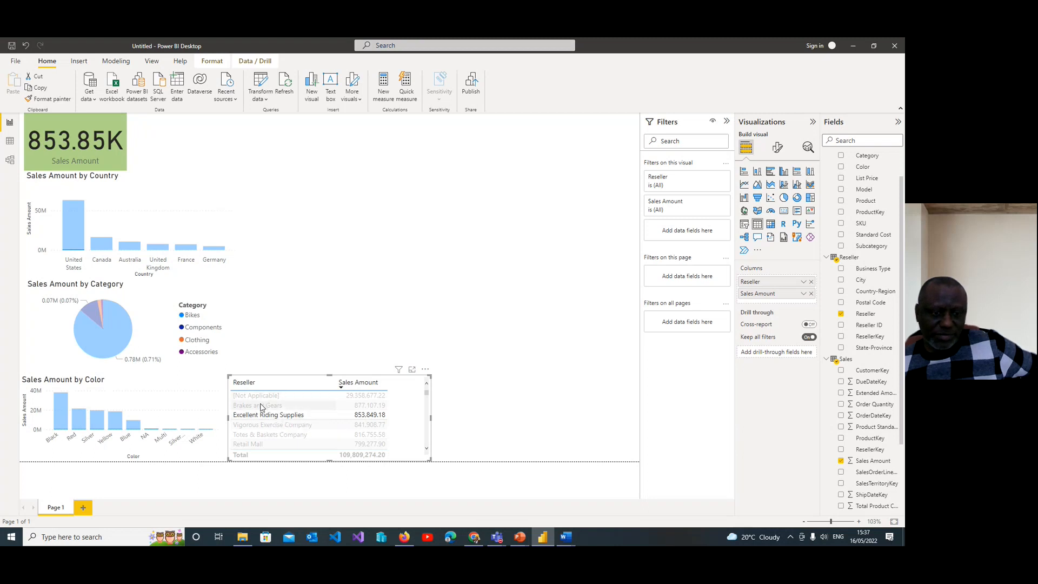
{"action": "left_click", "coordinate": [265, 407]}
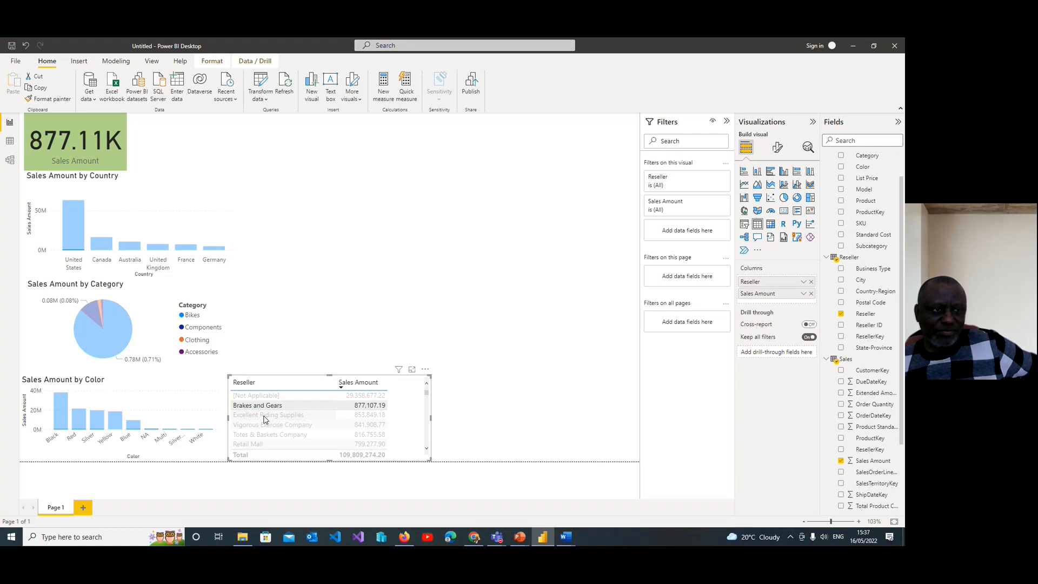
{"action": "left_click", "coordinate": [266, 416]}
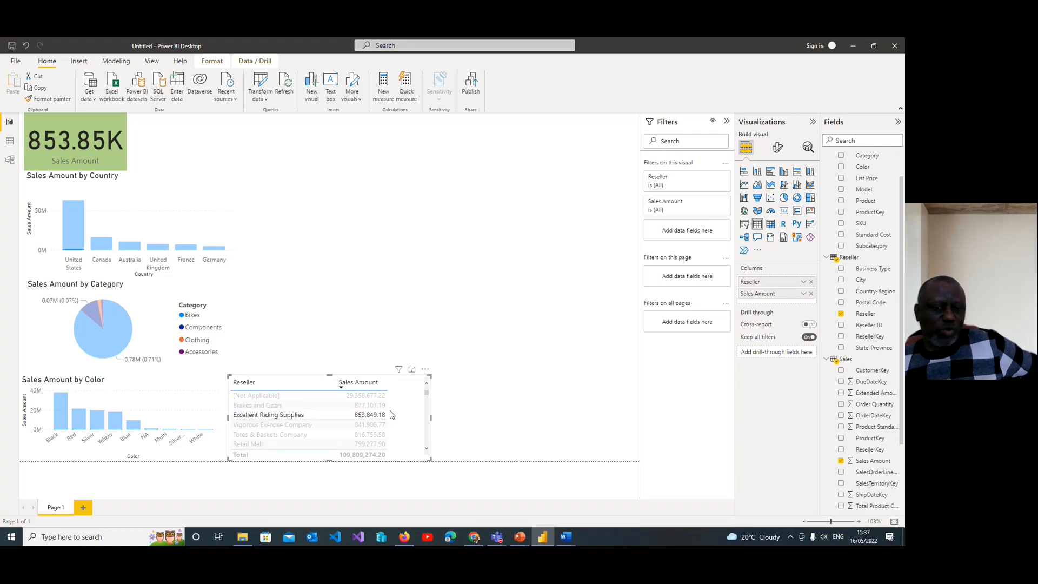
{"action": "mouse_move", "coordinate": [431, 417]}
{"action": "left_mouse_down"}
{"action": "mouse_move", "coordinate": [409, 421]}
{"action": "mouse_move", "coordinate": [429, 423]}
{"action": "left_mouse_up"}
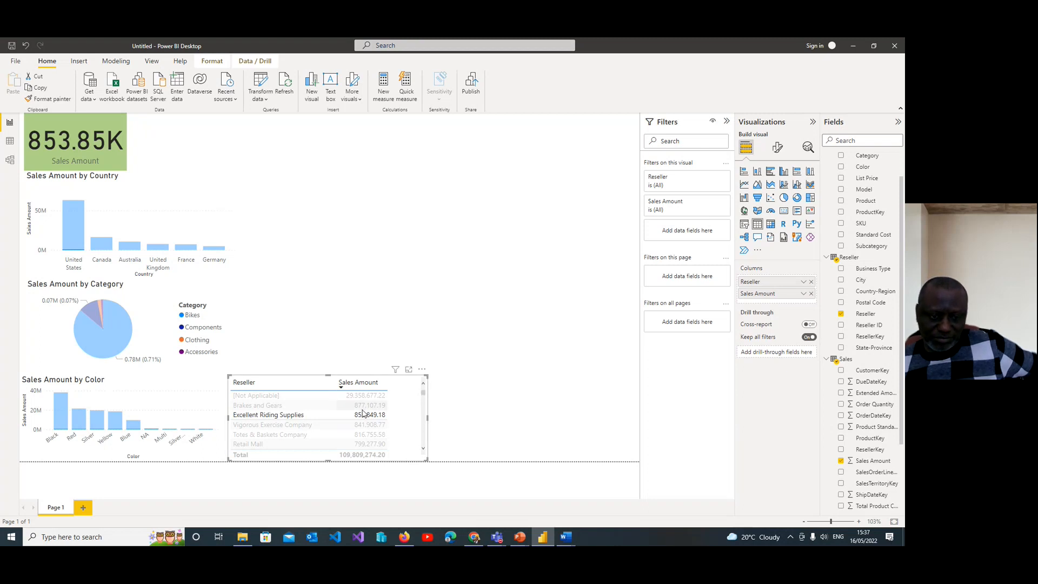
{"action": "left_click", "coordinate": [277, 417]}
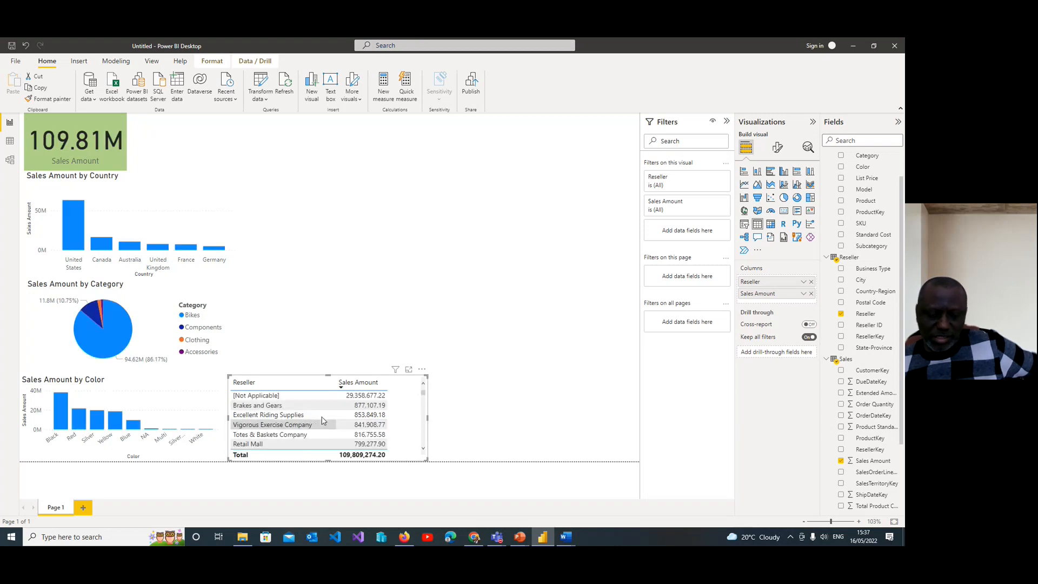
Step: View the Reseller table in focus mode and return to the report page
{"action": "left_click", "coordinate": [422, 370]}
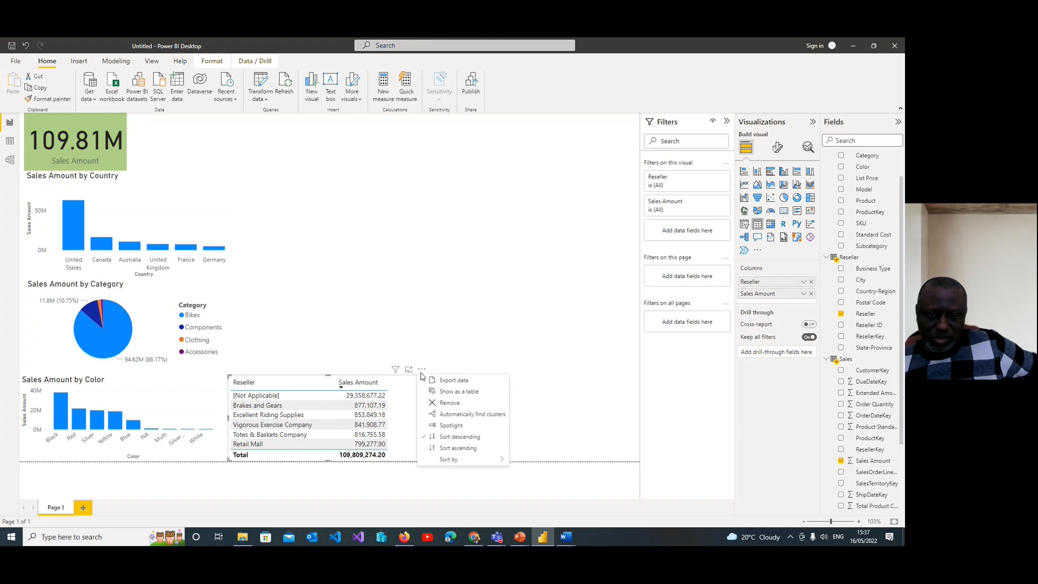
{"action": "left_click", "coordinate": [408, 390]}
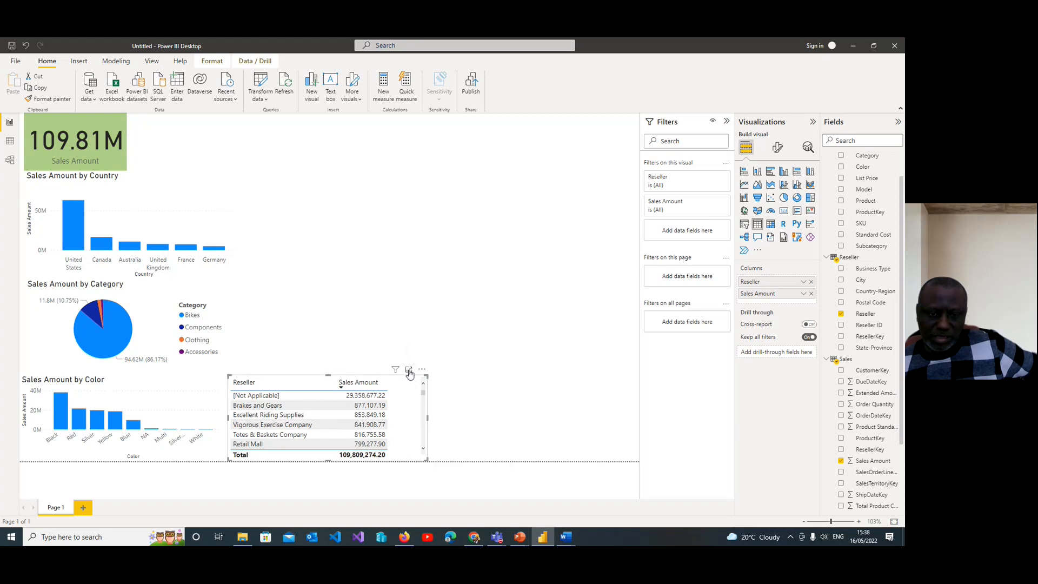
{"action": "left_click", "coordinate": [409, 370]}
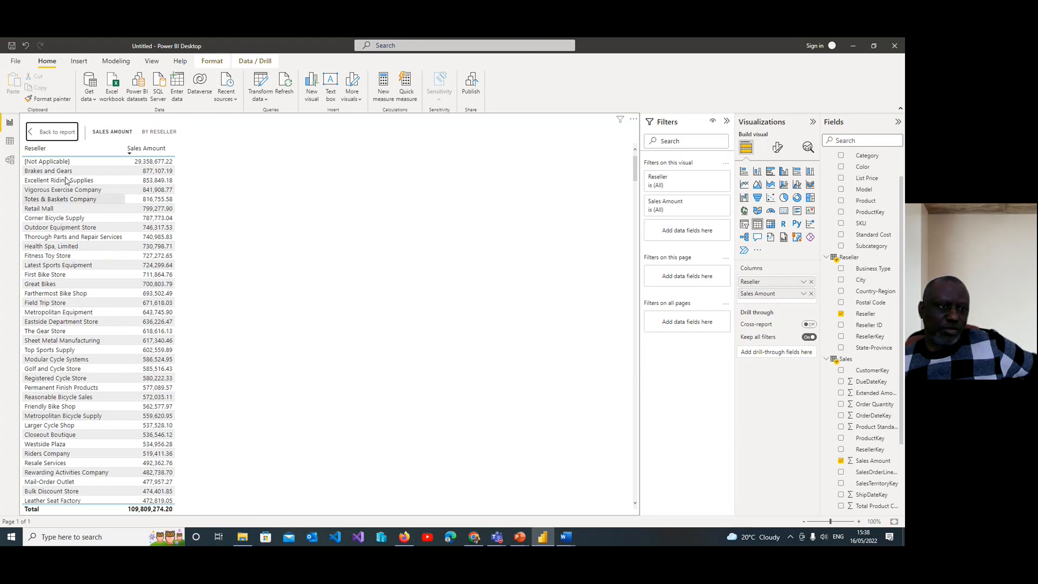
{"action": "left_click", "coordinate": [52, 136]}
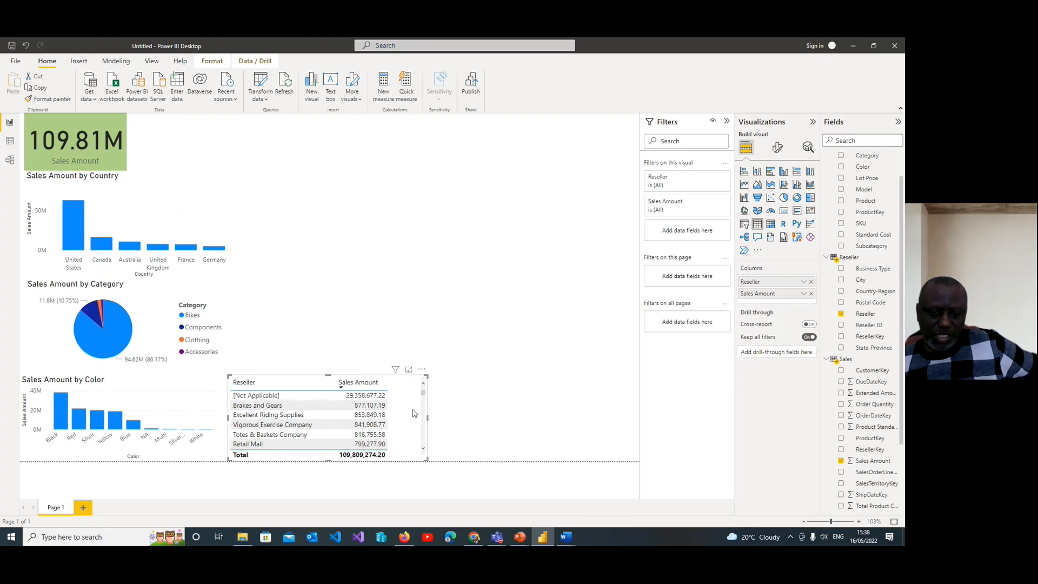
Step: Check the sort field of the Reseller table and apply descending order by Sales Amount
{"action": "left_click", "coordinate": [422, 371]}
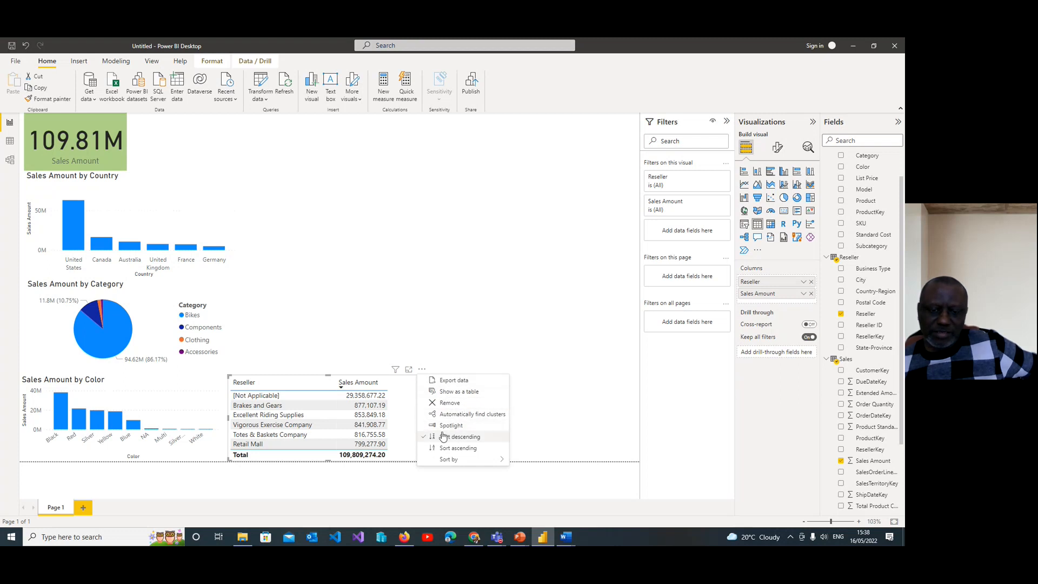
{"action": "mouse_move", "coordinate": [449, 459]}
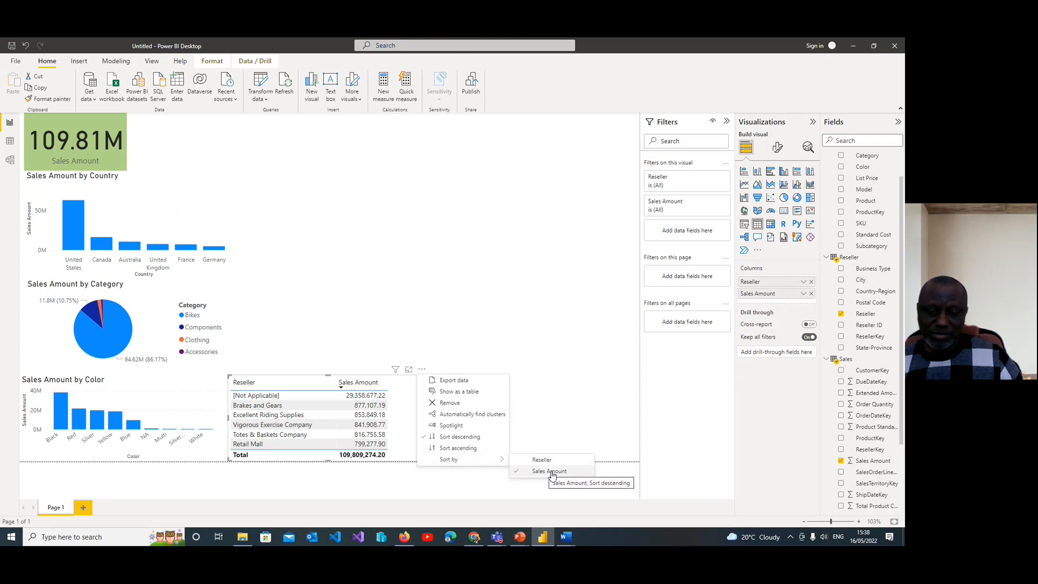
{"action": "left_click", "coordinate": [462, 438]}
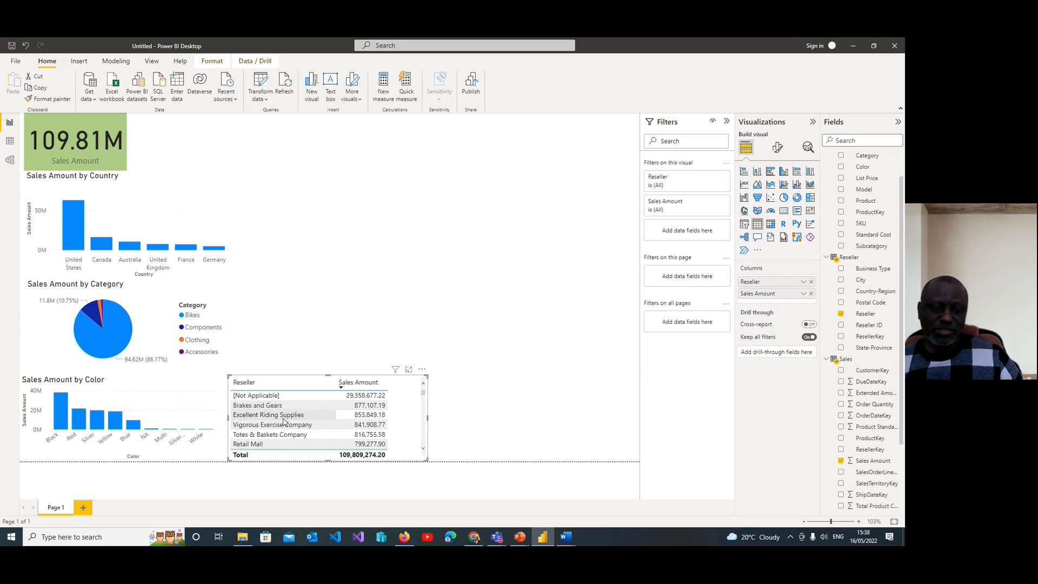
Step: Cross-filter the report by Excellent Riding Supplies in the Reseller table and clear the selection
{"action": "left_click", "coordinate": [284, 415]}
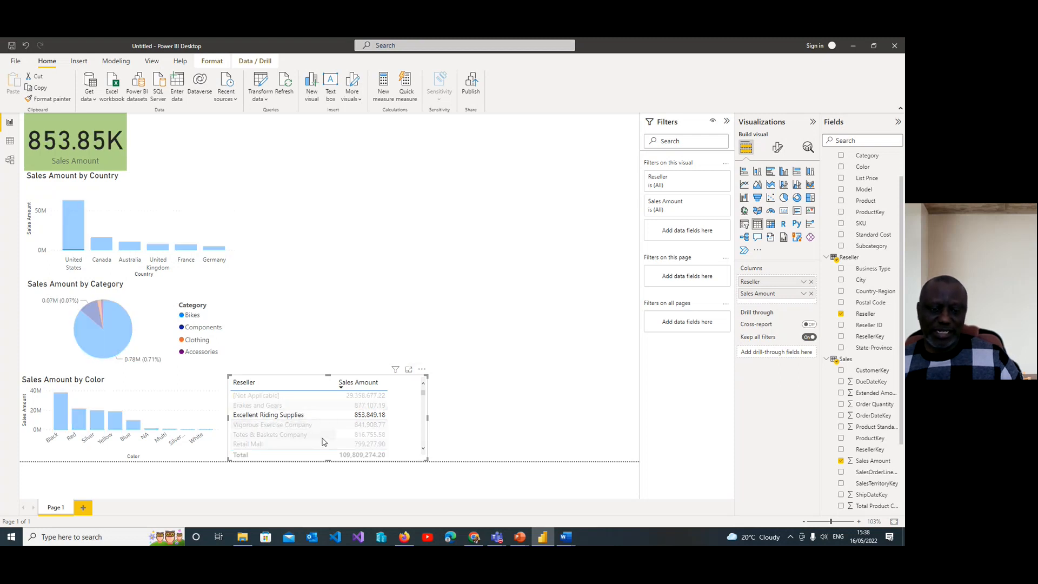
{"action": "left_click", "coordinate": [294, 417]}
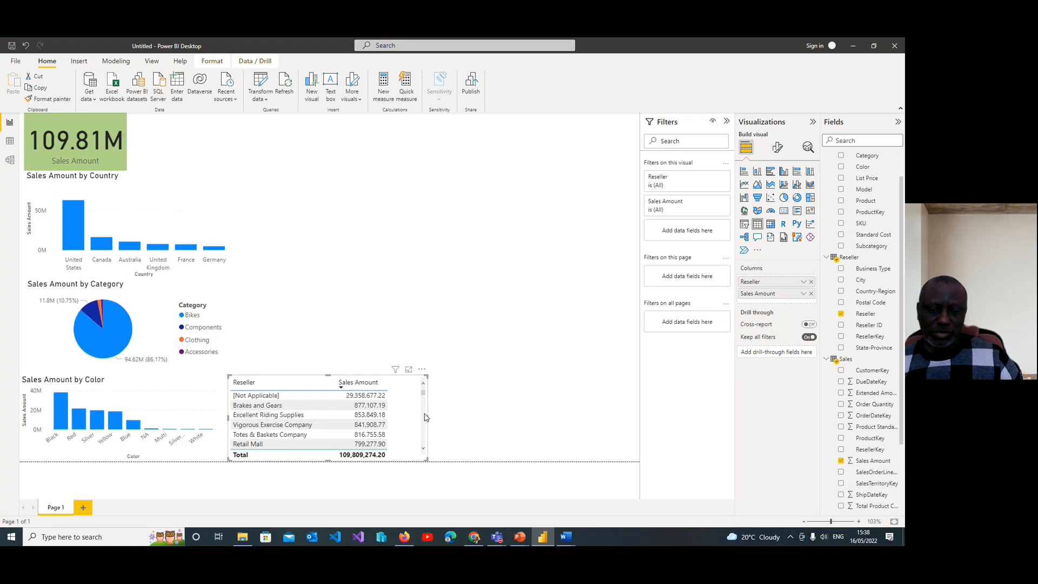
{"action": "mouse_move", "coordinate": [424, 394]}
{"action": "left_mouse_down"}
{"action": "mouse_move", "coordinate": [425, 426]}
{"action": "mouse_move", "coordinate": [422, 389]}
{"action": "left_mouse_up"}
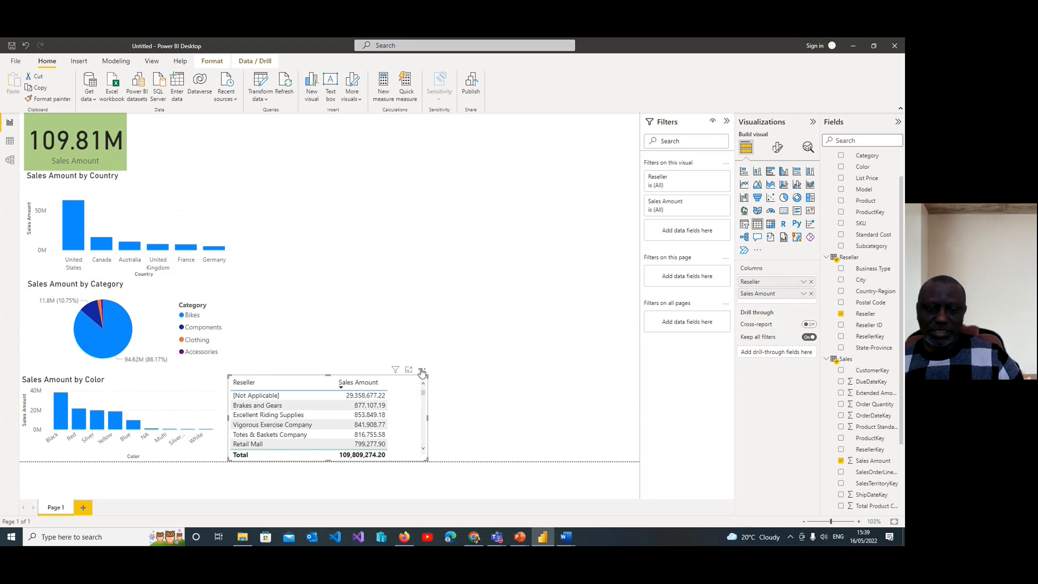
Step: Spotlight the Reseller table, cross-filter the page by the [Not Applicable] reseller, and remove both the selection and the spotlight
{"action": "mouse_move", "coordinate": [396, 374]}
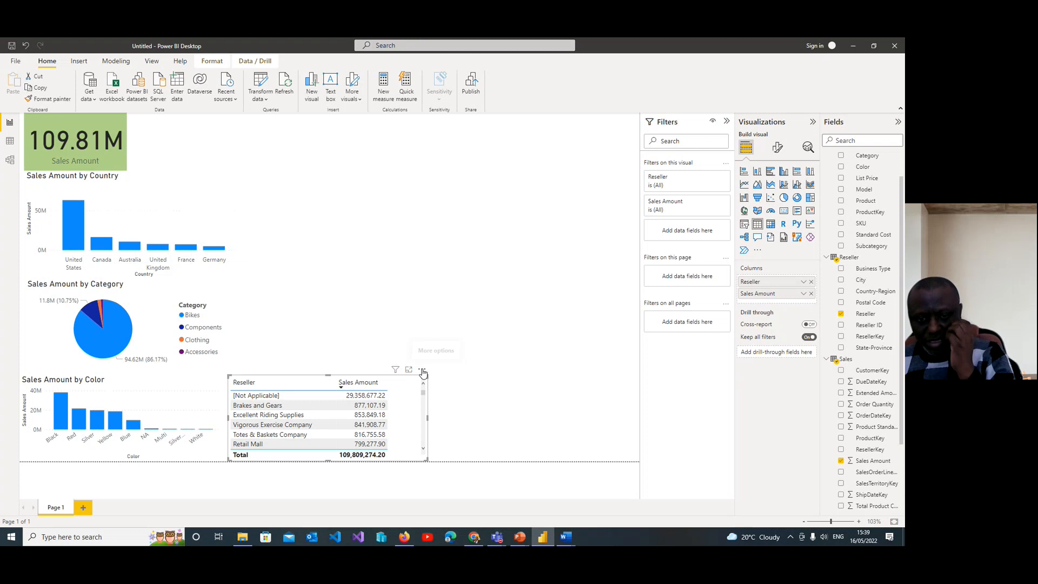
{"action": "left_click", "coordinate": [422, 371]}
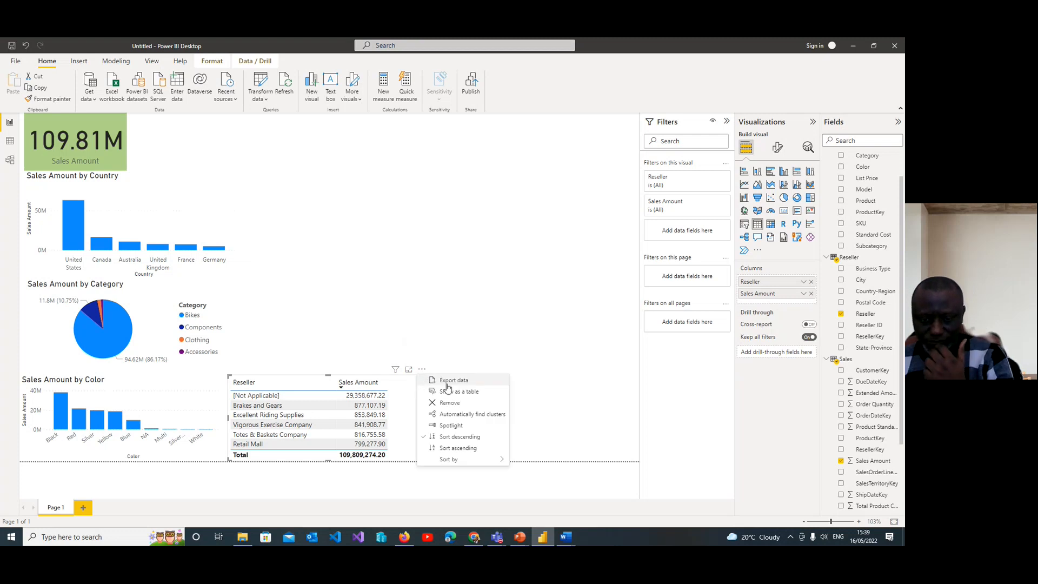
{"action": "left_click", "coordinate": [460, 427]}
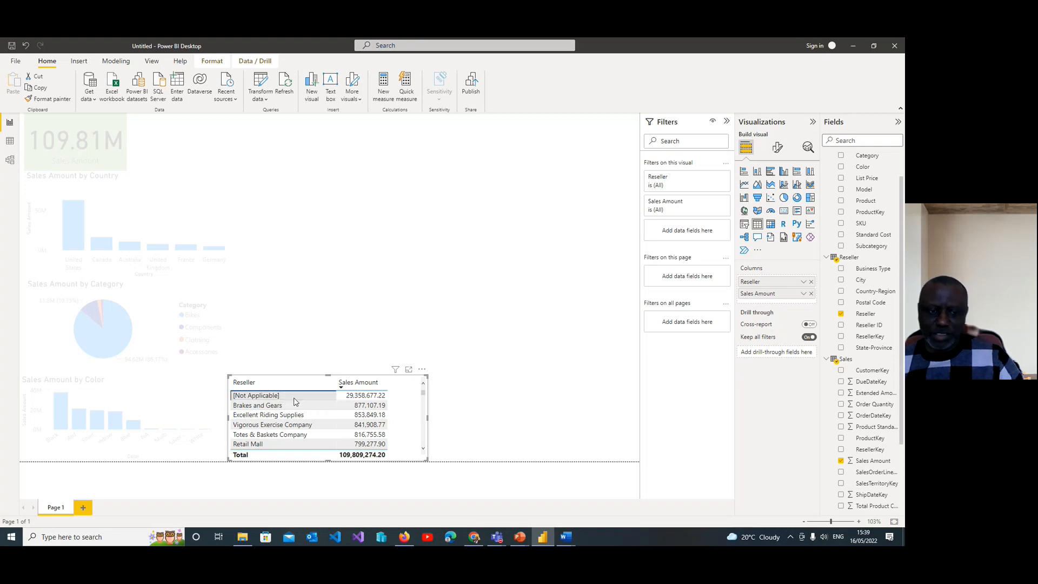
{"action": "left_click", "coordinate": [272, 398]}
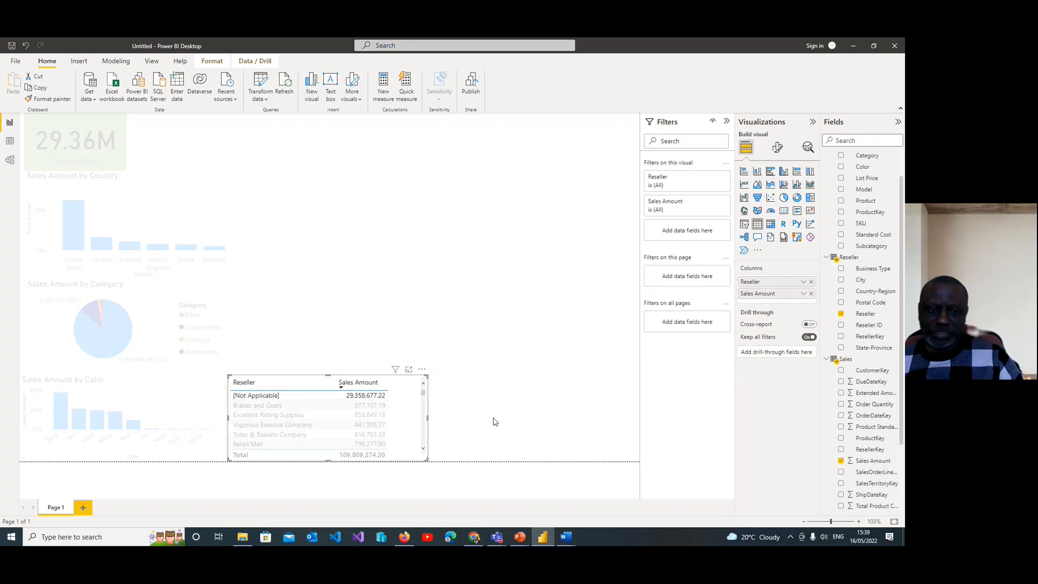
{"action": "left_click", "coordinate": [272, 397]}
{"action": "left_click", "coordinate": [422, 369]}
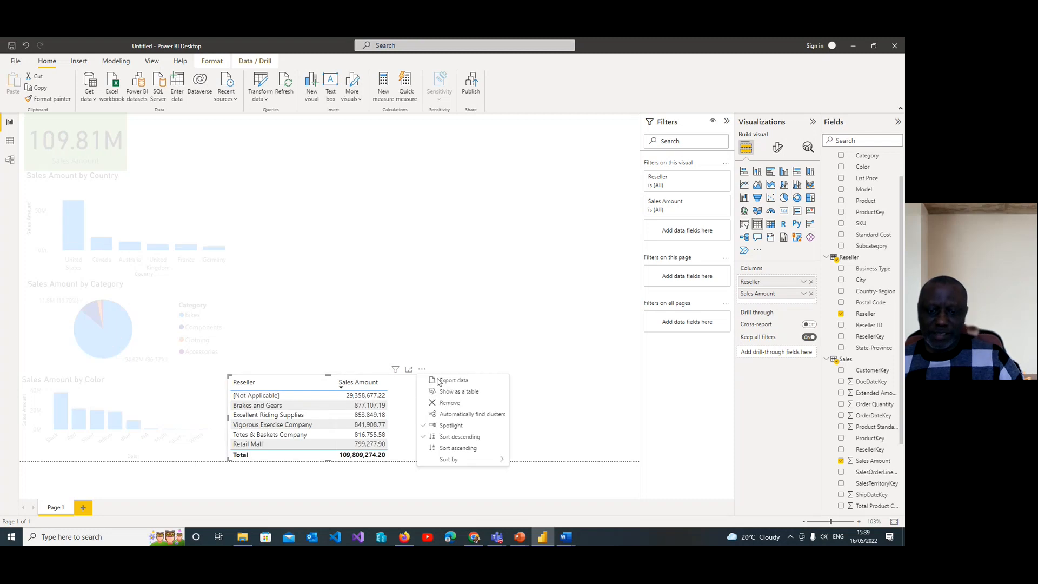
{"action": "left_click", "coordinate": [462, 427]}
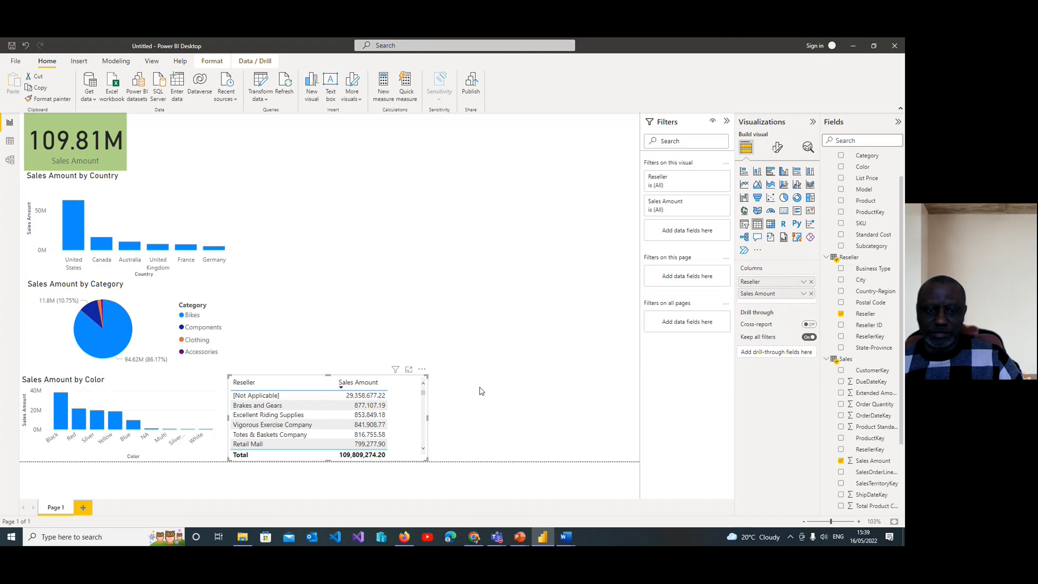
Step: Narrow the Reseller table to fit its columns more closely and deselect it
{"action": "left_click_drag", "start_coordinate": [428, 419], "coordinate": [406, 422]}
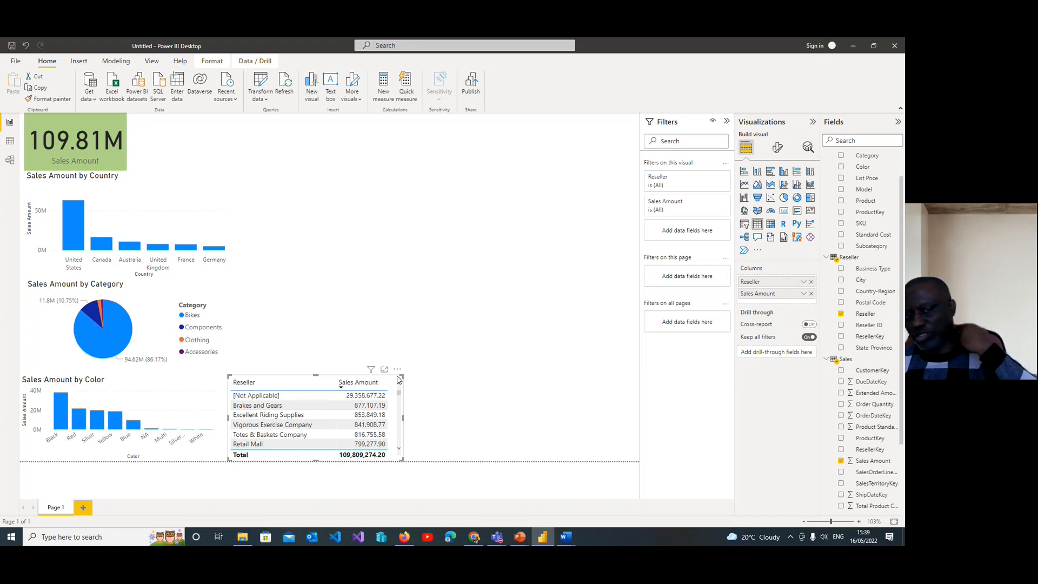
{"action": "left_click", "coordinate": [432, 414]}
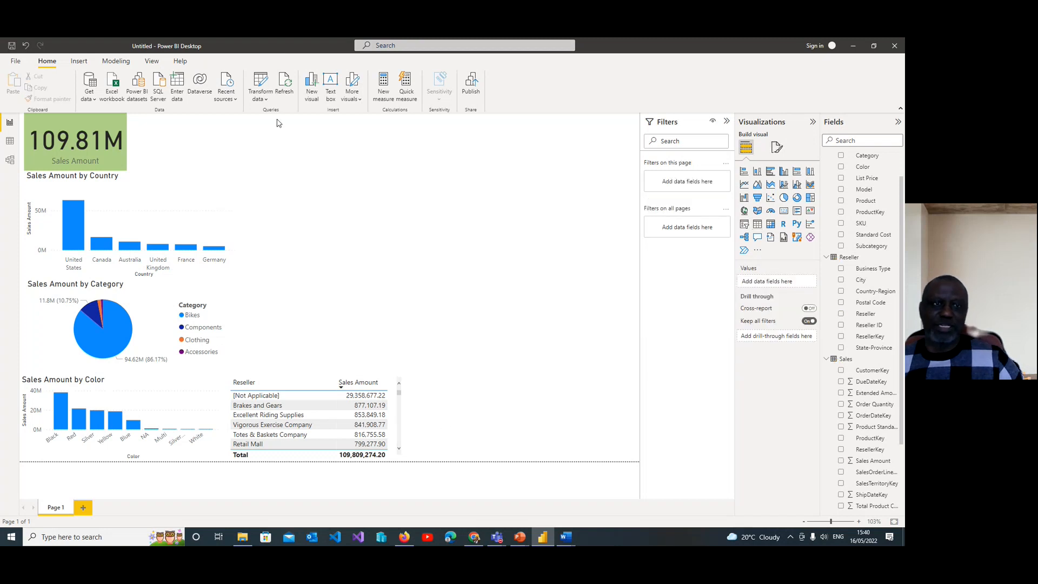
Step: Try a second table visual with Sales Amount and Reseller columns, look at its sort options, and delete it
{"action": "left_click", "coordinate": [312, 85]}
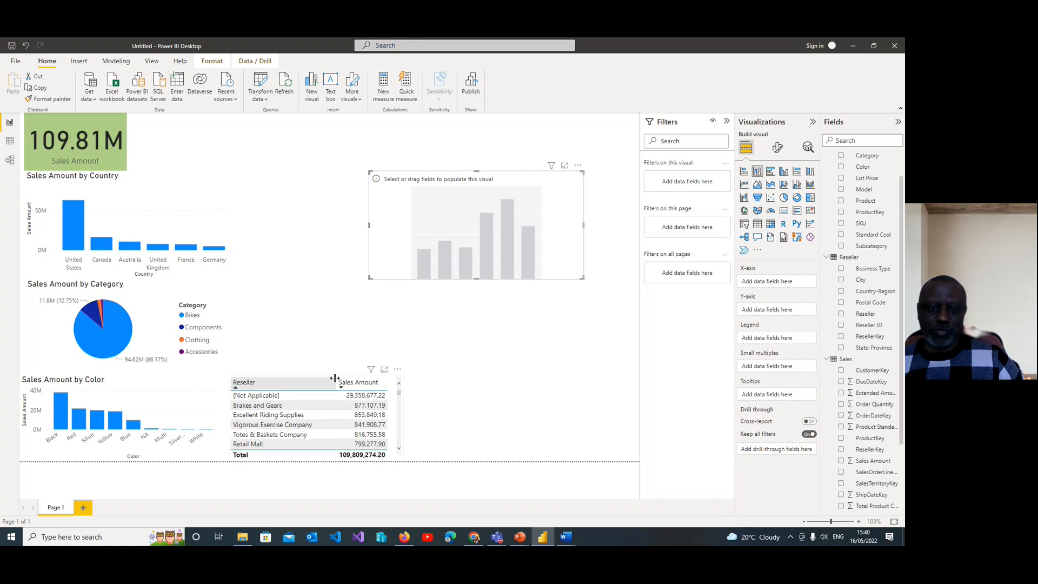
{"action": "left_click", "coordinate": [758, 225]}
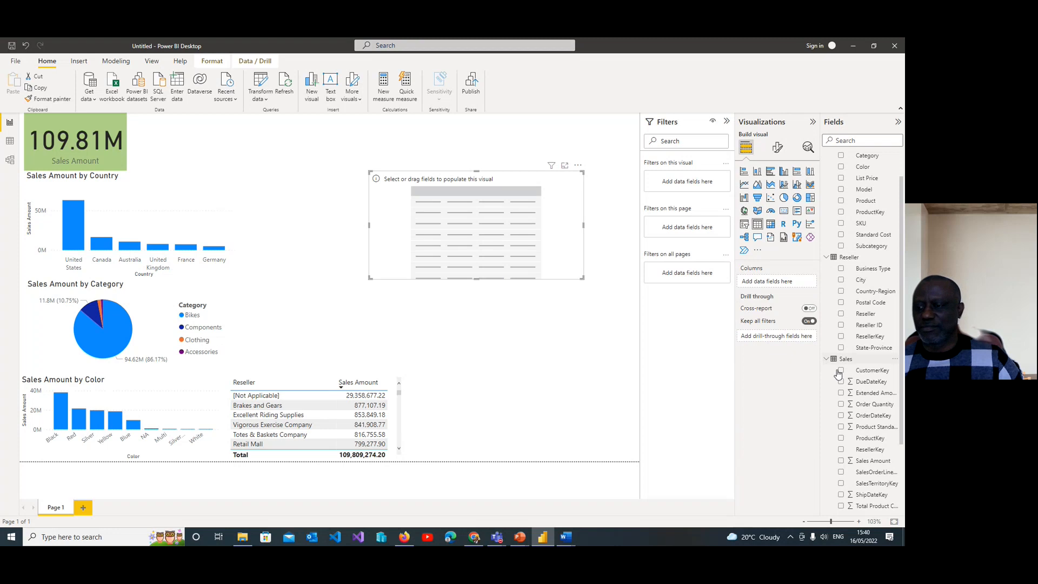
{"action": "left_click", "coordinate": [841, 461]}
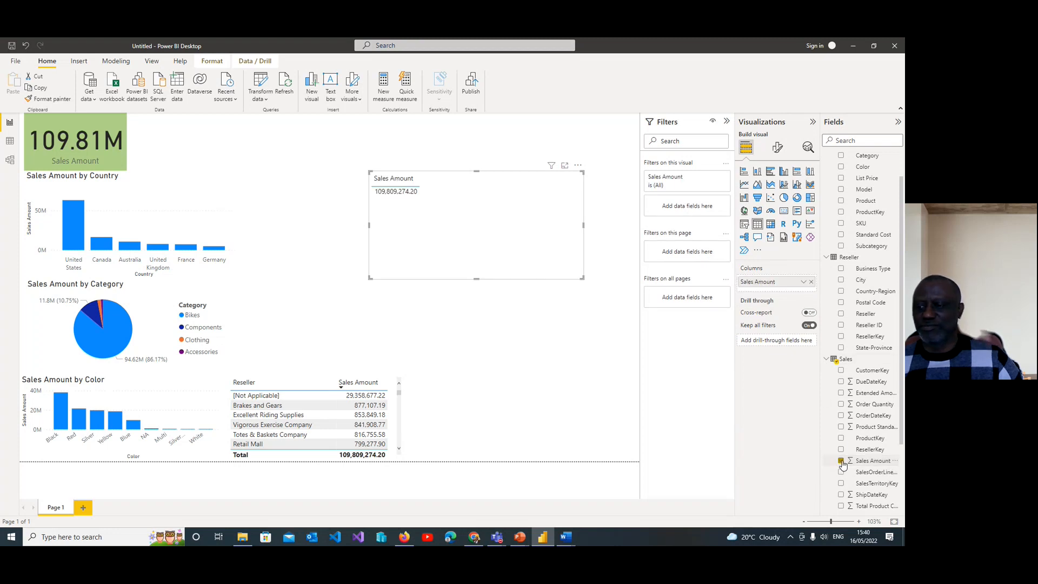
{"action": "left_click", "coordinate": [841, 315]}
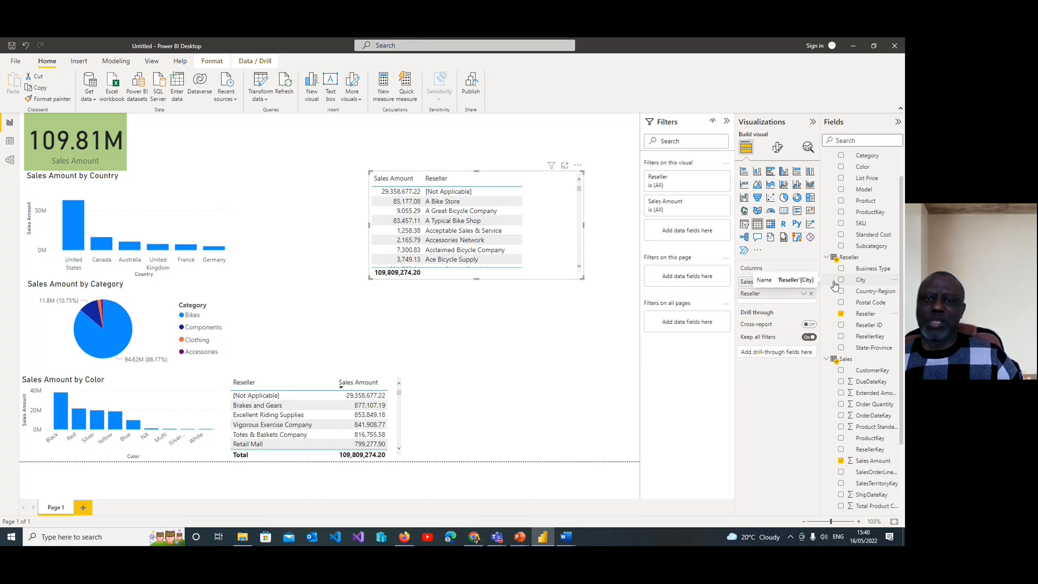
{"action": "left_click", "coordinate": [578, 167]}
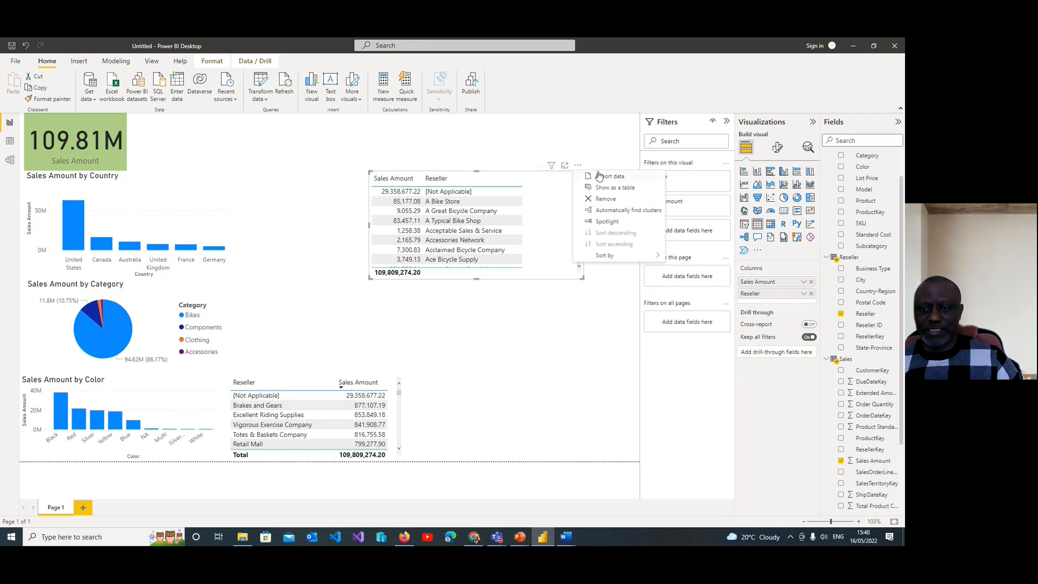
{"action": "mouse_move", "coordinate": [625, 256]}
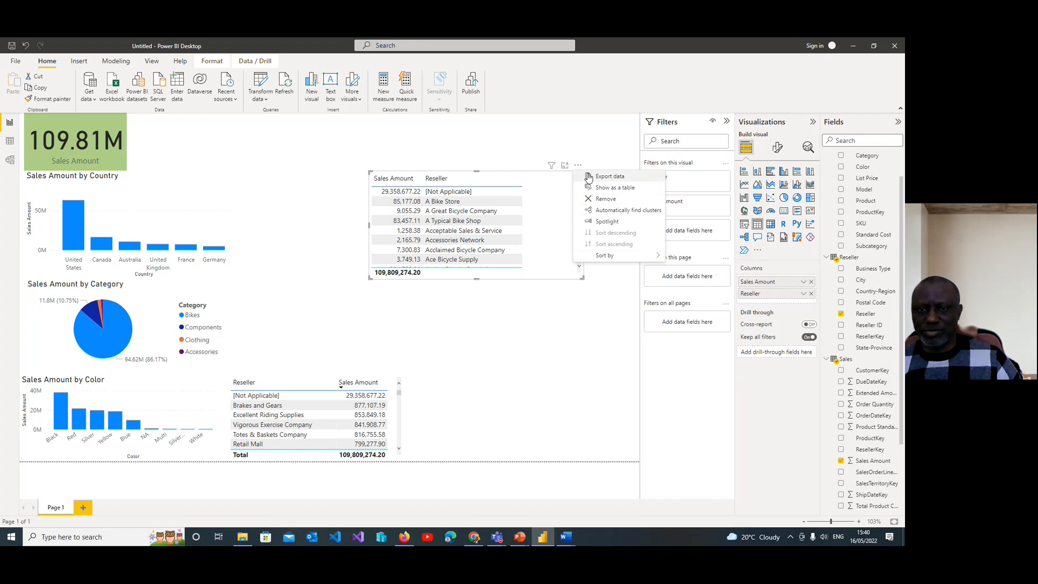
{"action": "left_click", "coordinate": [553, 260]}
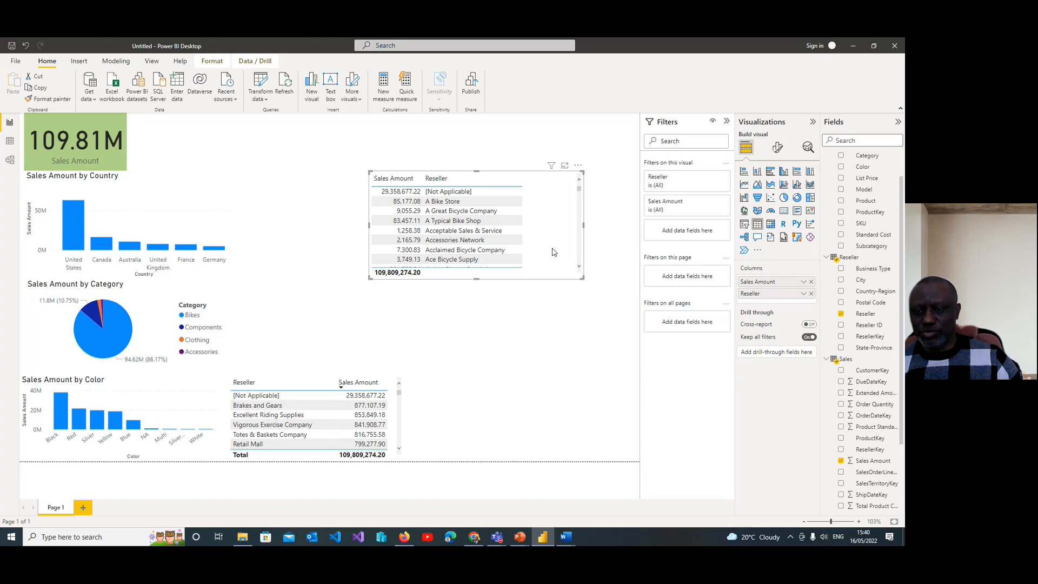
{"action": "key", "text": "Delete"}
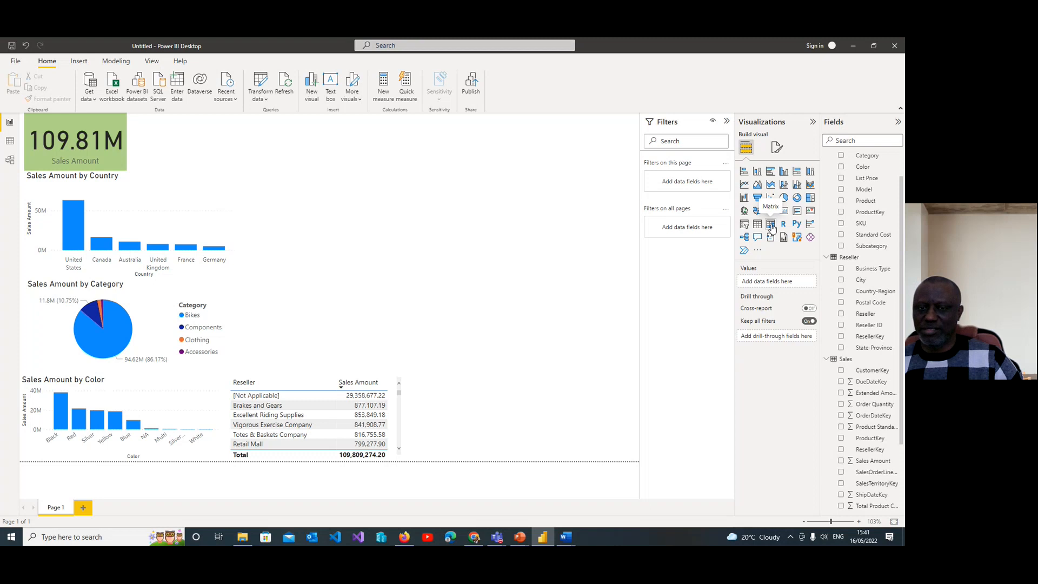
Step: Add a matrix visual in the empty area of the page with Sales Amount as its values
{"action": "left_click", "coordinate": [312, 92]}
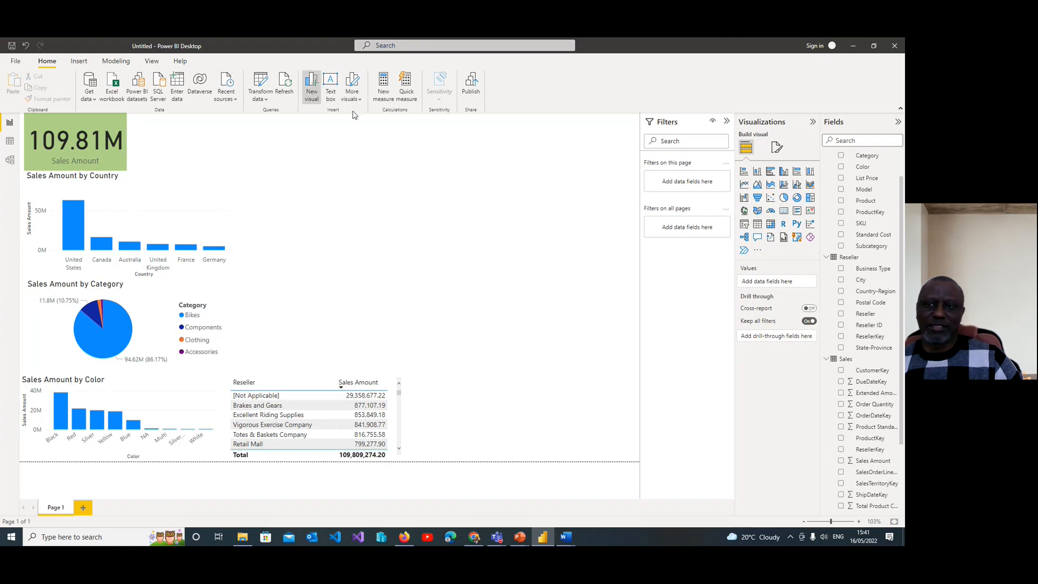
{"action": "left_click", "coordinate": [770, 225]}
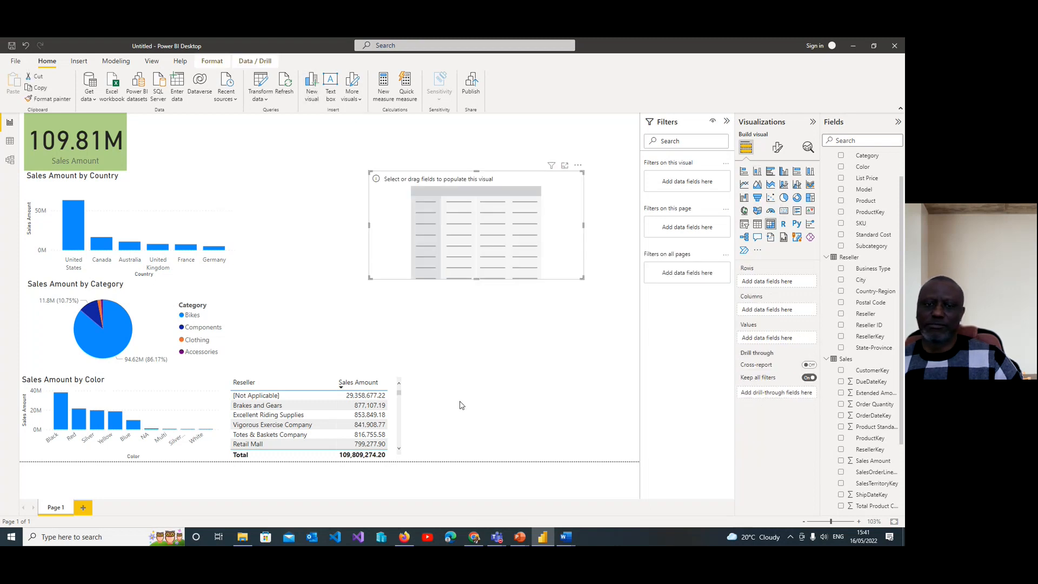
{"action": "left_click", "coordinate": [841, 461]}
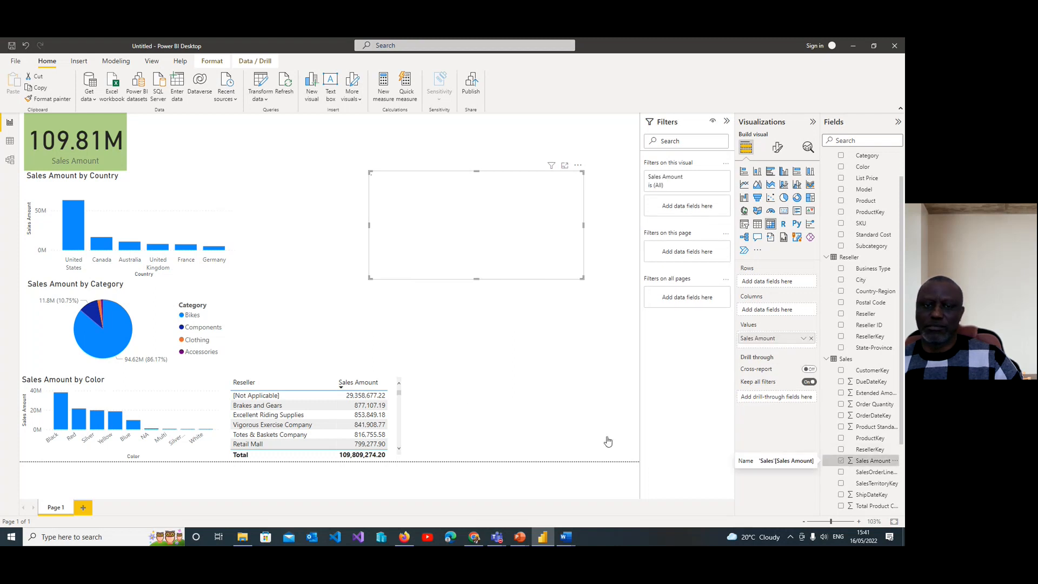
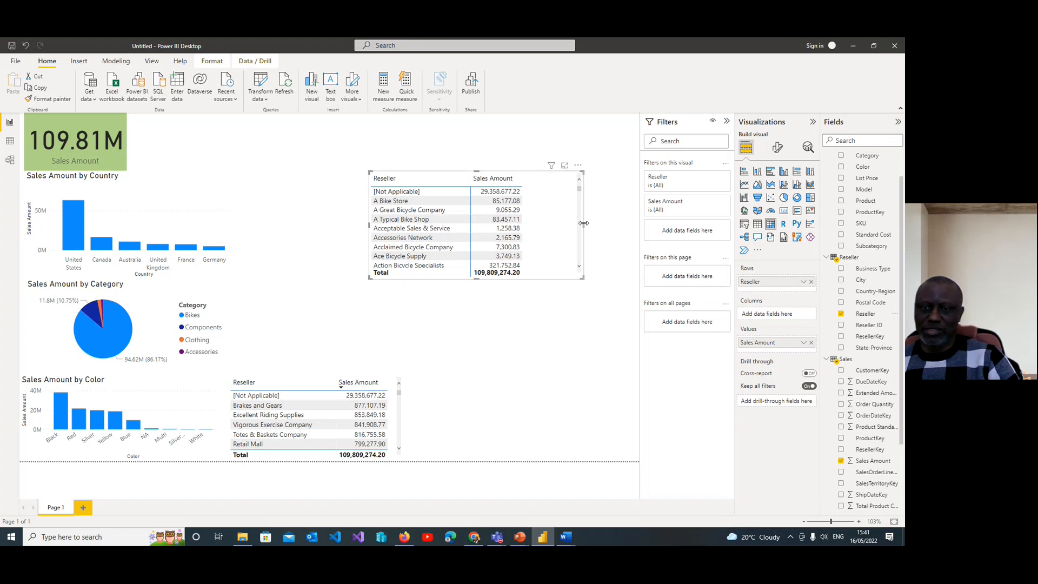
Step: Narrow the matrix to fit its Reseller and Sales Amount columns and sort it by Sales Amount
{"action": "left_click_drag", "start_coordinate": [583, 226], "coordinate": [533, 226]}
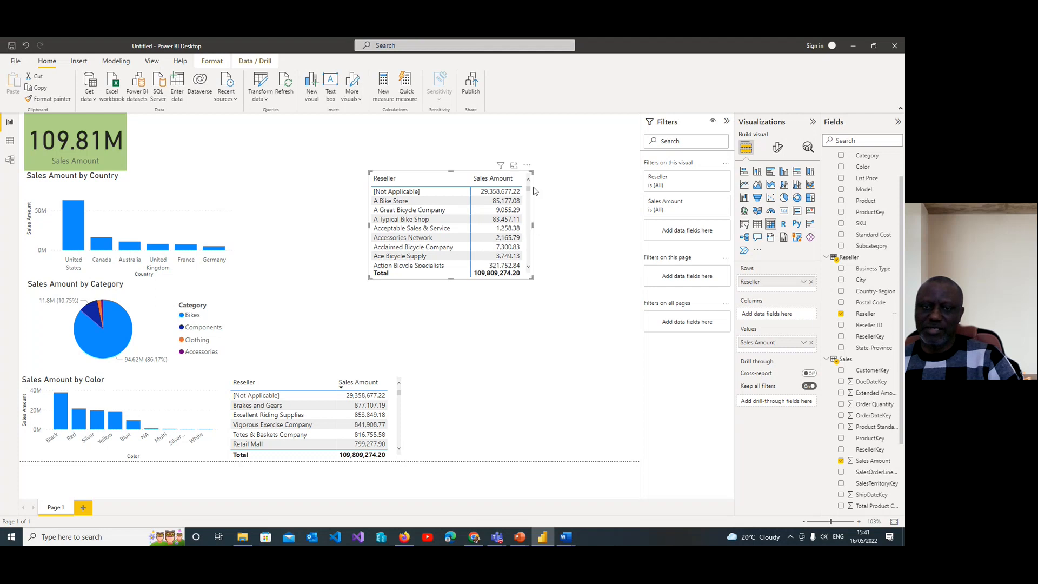
{"action": "left_click", "coordinate": [527, 168]}
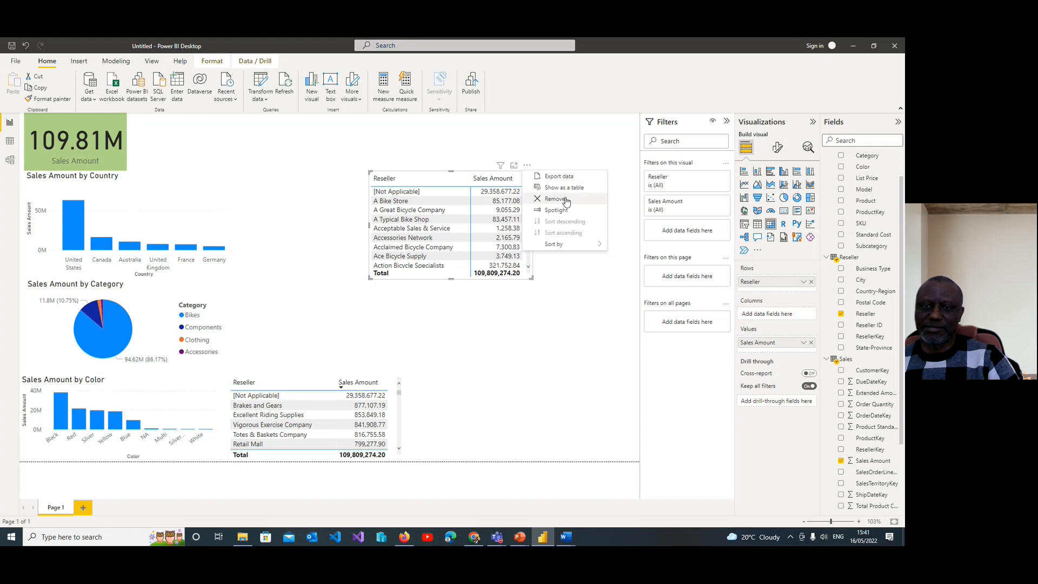
{"action": "mouse_move", "coordinate": [587, 244]}
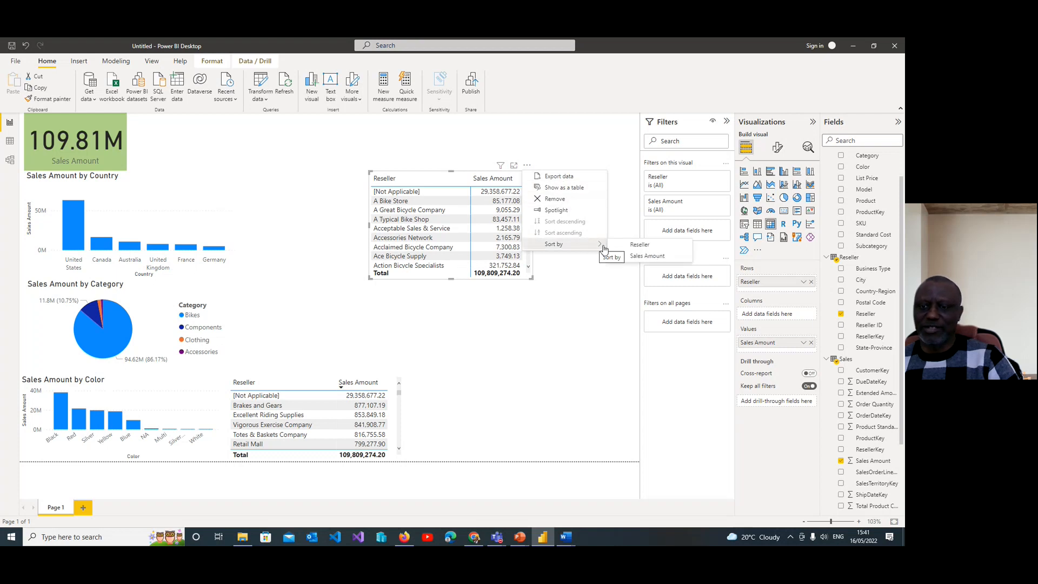
{"action": "left_click", "coordinate": [631, 258]}
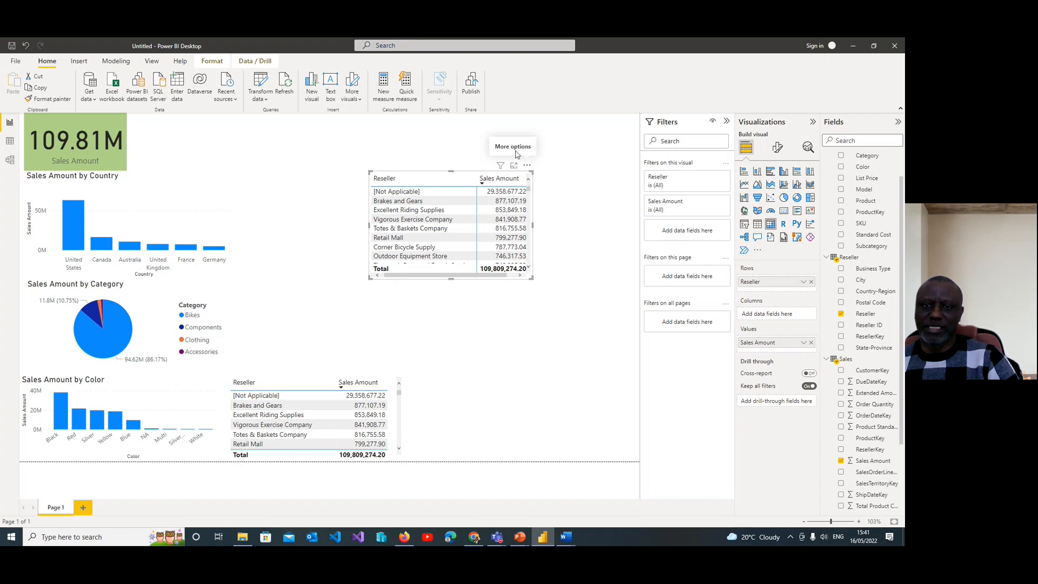
{"action": "left_click", "coordinate": [527, 167]}
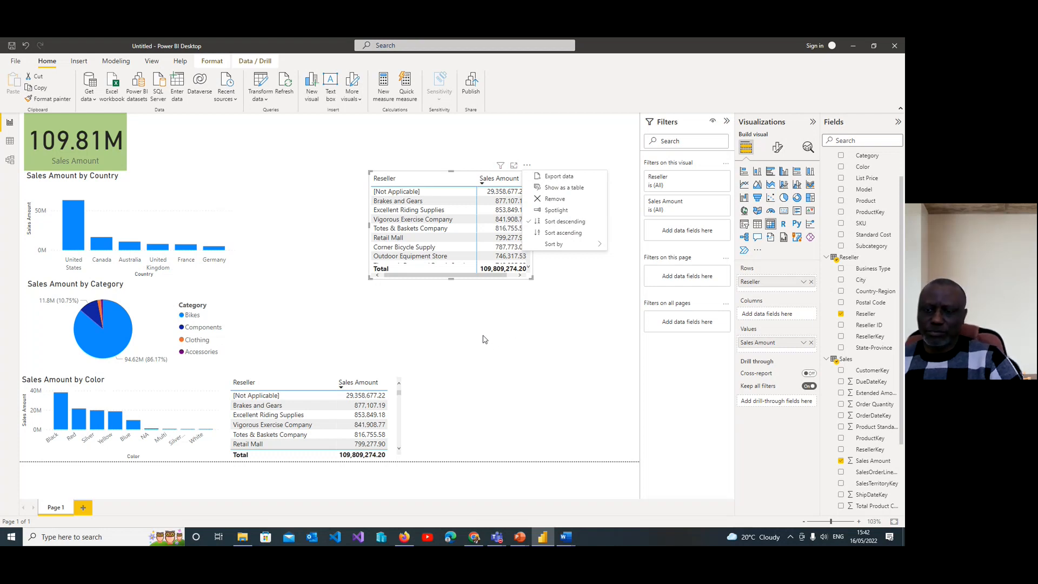
{"action": "left_click", "coordinate": [501, 166]}
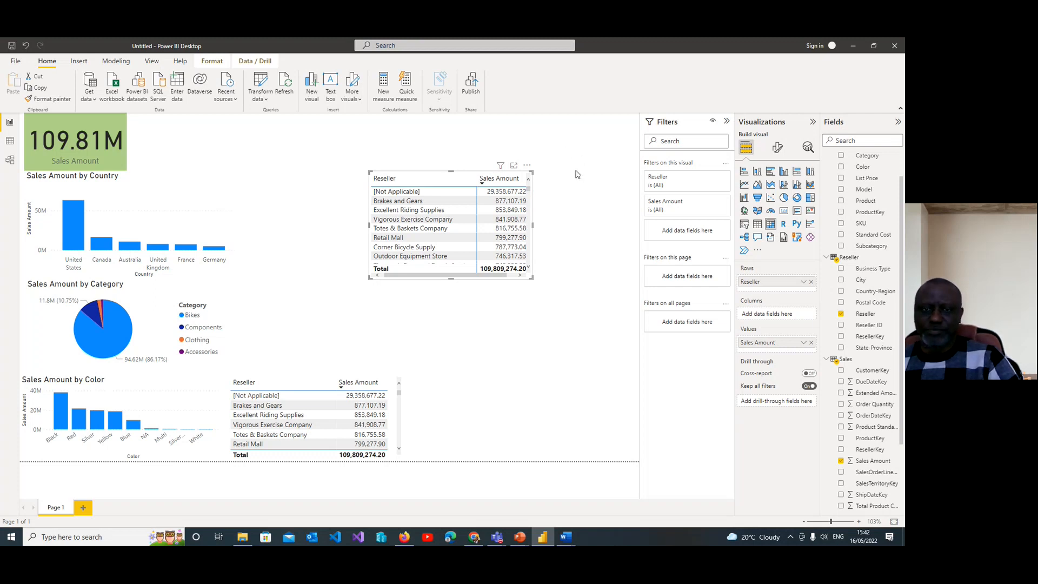
{"action": "left_click", "coordinate": [576, 172]}
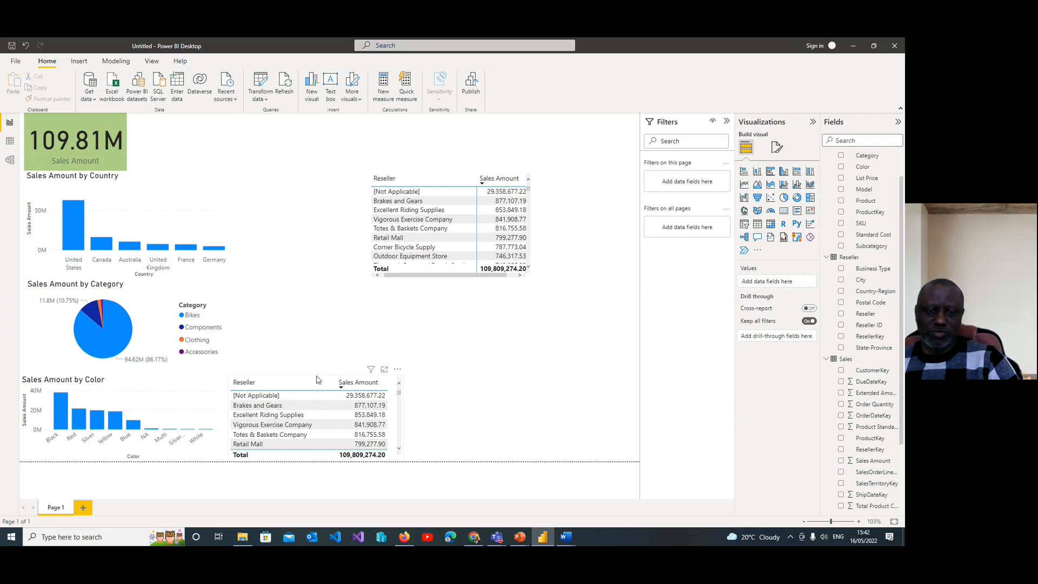
Step: Delete the original Reseller table beside the Color chart and move the matrix into the page's lower-right corner
{"action": "left_click", "coordinate": [318, 381]}
{"action": "key", "text": "Delete"}
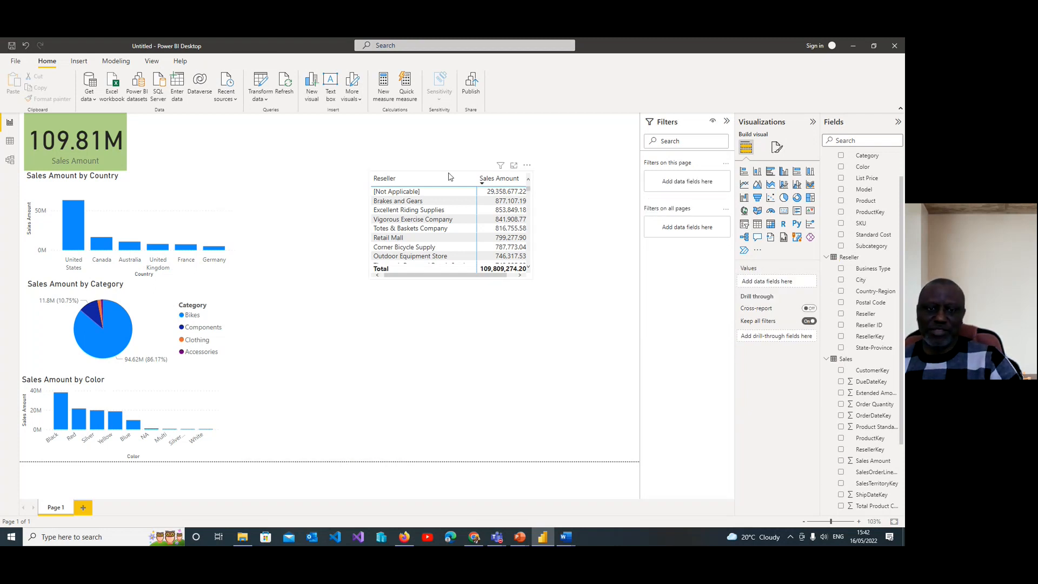
{"action": "left_click", "coordinate": [448, 177]}
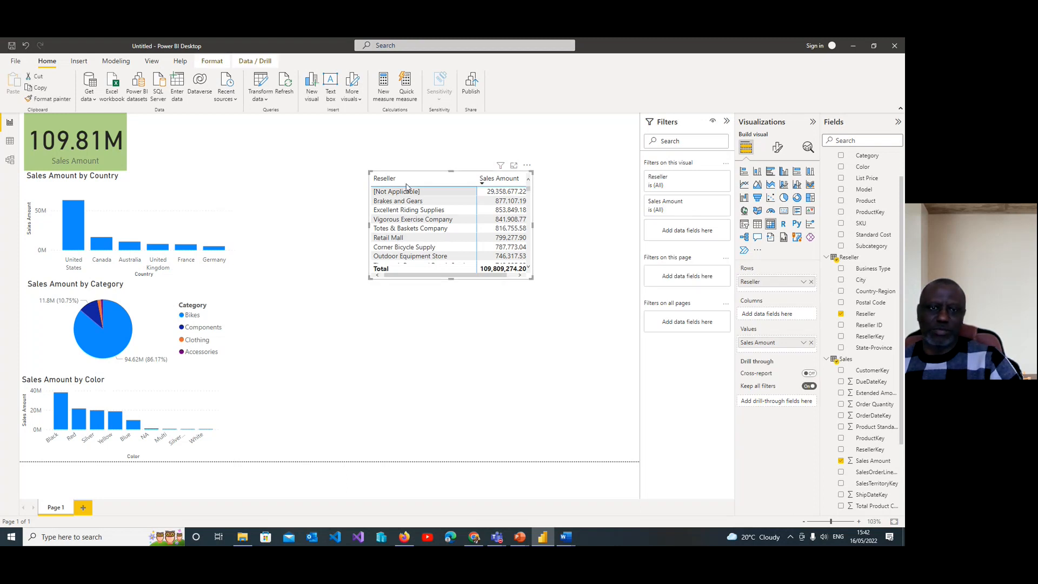
{"action": "left_click_drag", "start_coordinate": [473, 174], "coordinate": [577, 382]}
{"action": "left_click", "coordinate": [546, 306]}
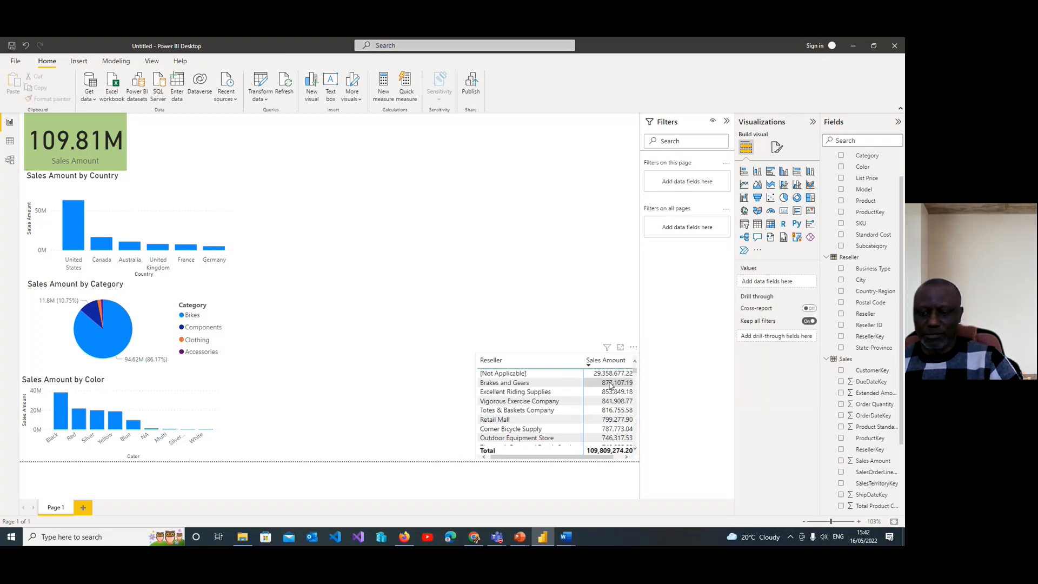
{"action": "scroll", "coordinate": [636, 377], "scroll_direction": "down", "scroll_amount": 3}
{"action": "mouse_move", "coordinate": [637, 377]}
{"action": "left_mouse_down"}
{"action": "mouse_move", "coordinate": [639, 397]}
{"action": "mouse_move", "coordinate": [639, 369]}
{"action": "left_mouse_up"}
{"action": "left_click", "coordinate": [636, 366]}
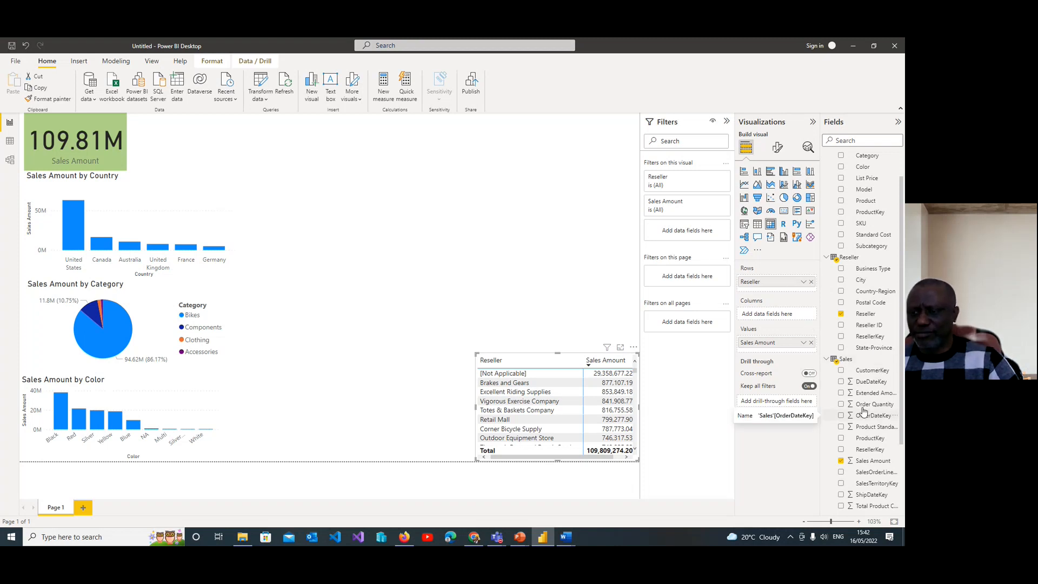
Step: Collapse the Product table's fields and expand the Date table to show its fields and the Date hierarchy
{"action": "scroll", "coordinate": [873, 400], "scroll_direction": "down", "scroll_amount": 3}
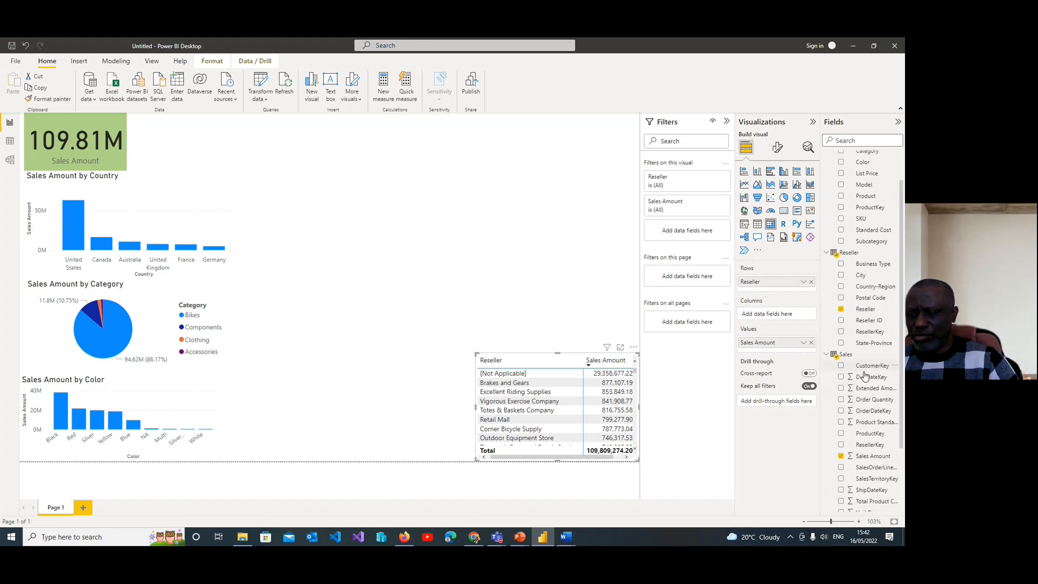
{"action": "scroll", "coordinate": [865, 381], "scroll_direction": "up", "scroll_amount": 4}
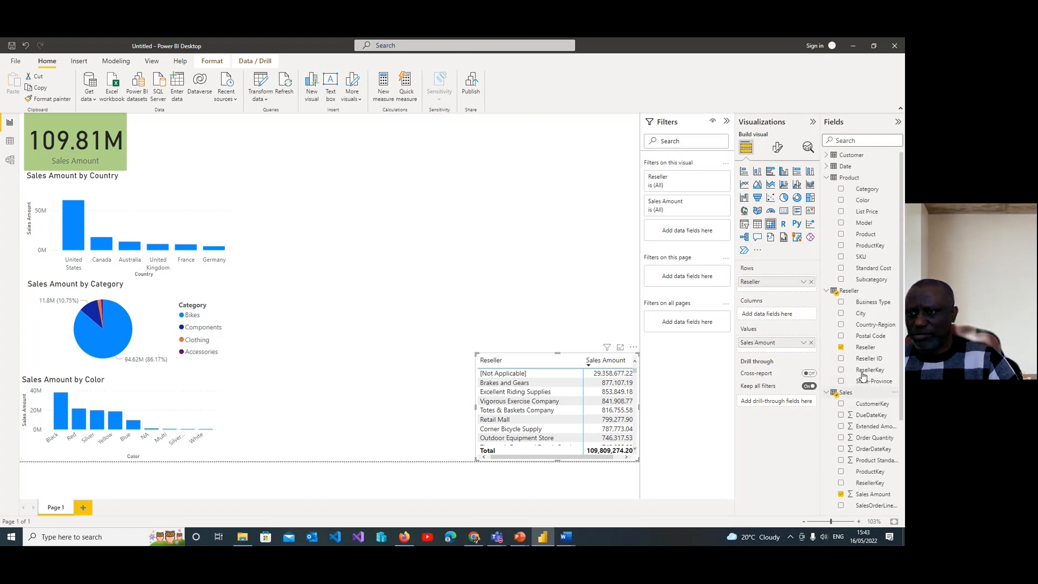
{"action": "left_click", "coordinate": [826, 180]}
{"action": "left_click", "coordinate": [826, 168]}
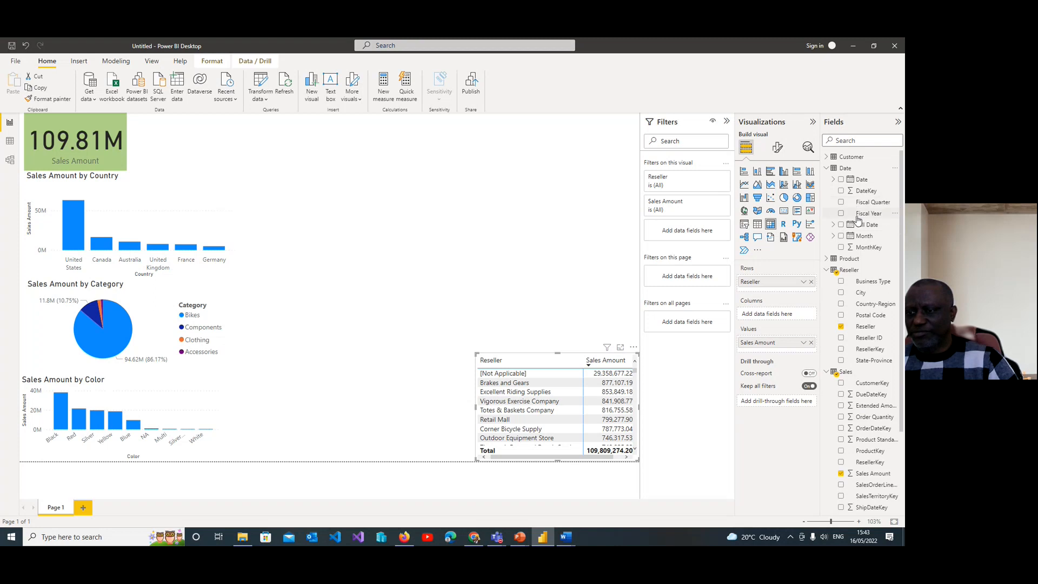
{"action": "left_click", "coordinate": [833, 181]}
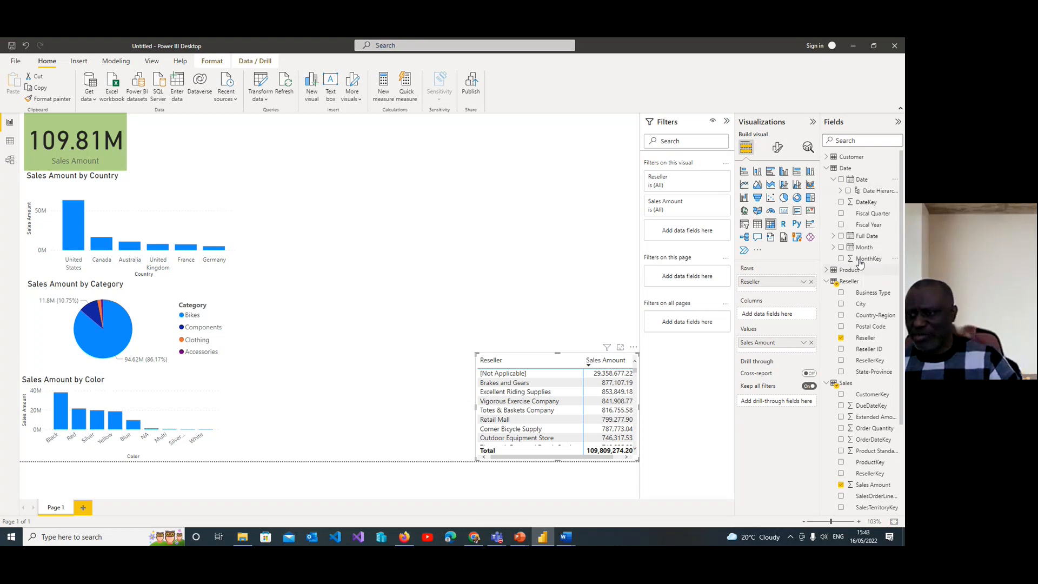
{"action": "left_click", "coordinate": [834, 247]}
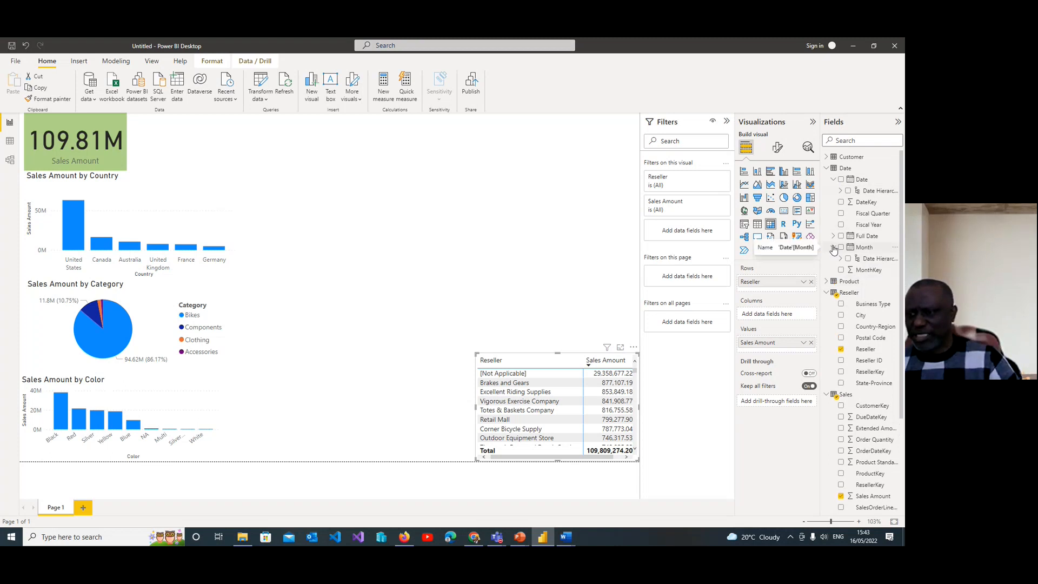
{"action": "left_click", "coordinate": [834, 248]}
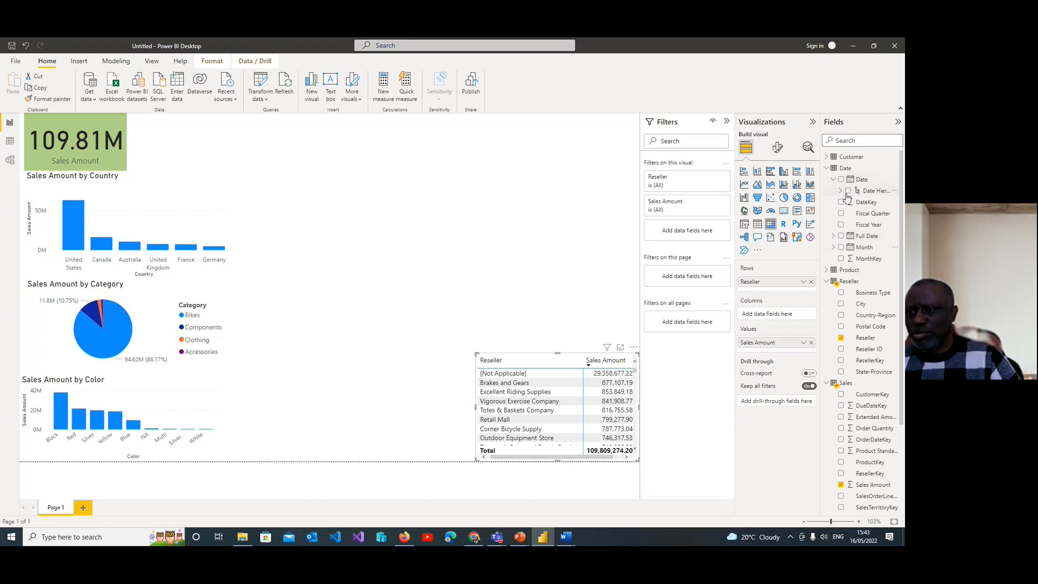
Step: Try to add Fiscal Year as the matrix columns, undo it, and deselect the matrix
{"action": "left_click", "coordinate": [841, 225]}
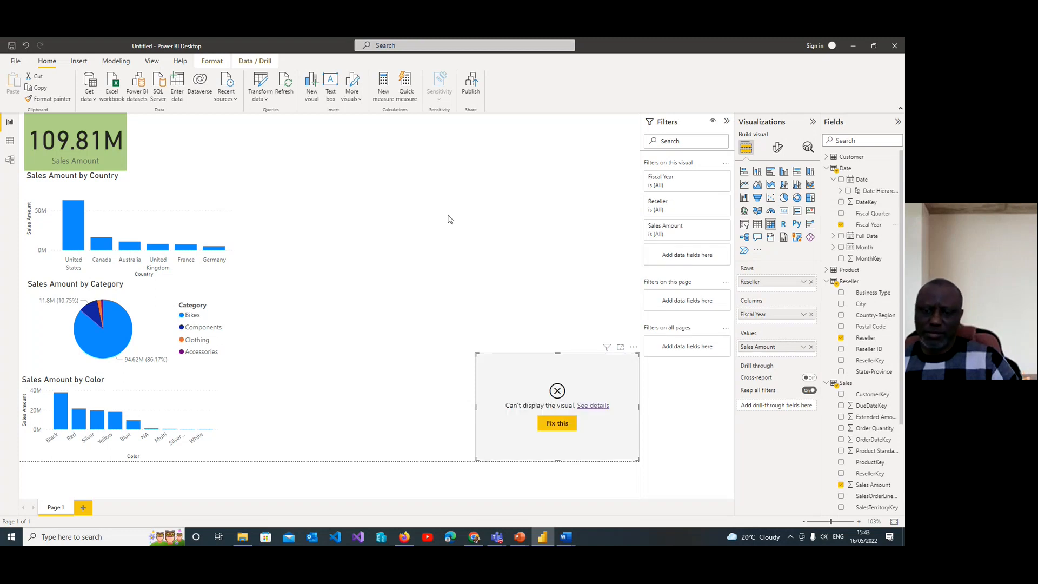
{"action": "key", "text": "ctrl+z"}
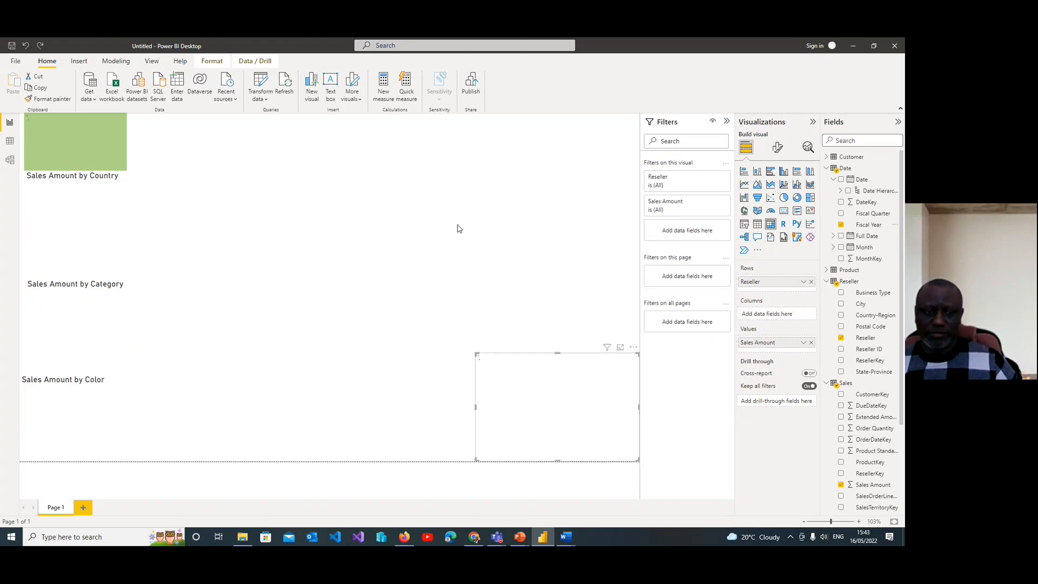
{"action": "left_click", "coordinate": [371, 228]}
Step: Add a column chart of Sales Amount by Fiscal Year, widen it slightly, and place it in the page's upper-right corner
{"action": "left_click", "coordinate": [312, 89]}
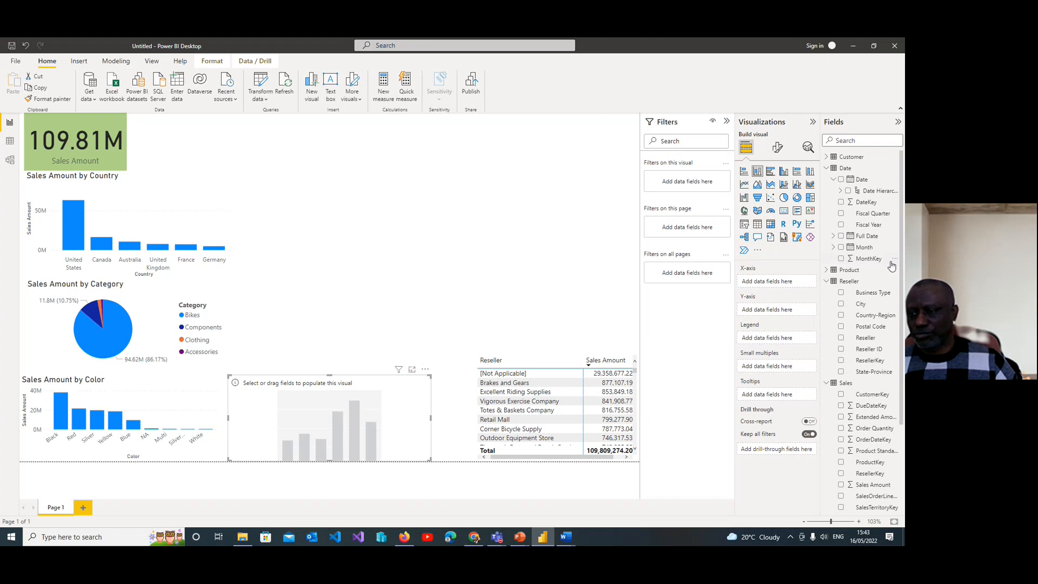
{"action": "left_click", "coordinate": [842, 225]}
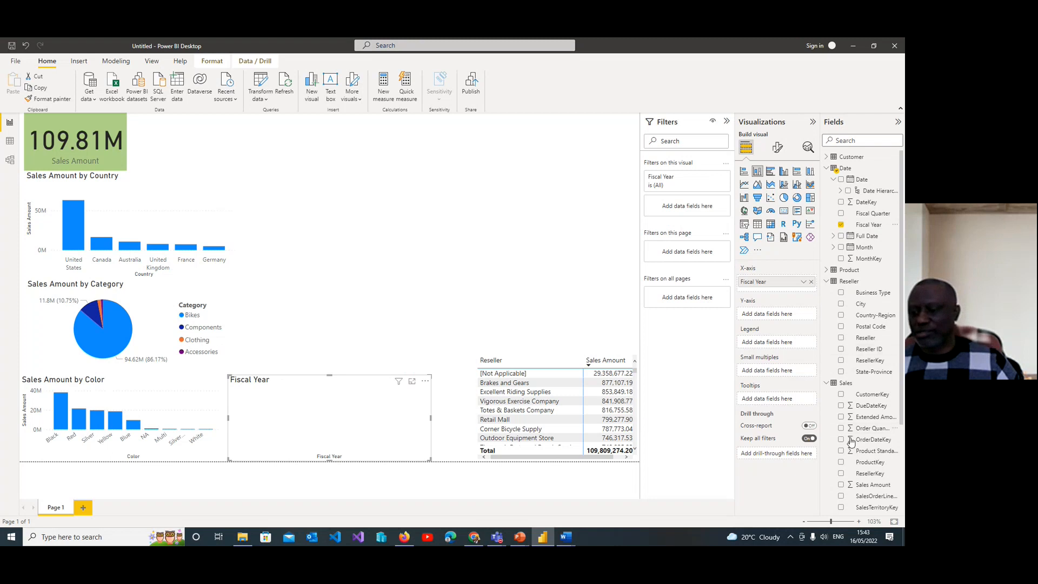
{"action": "left_click", "coordinate": [841, 485]}
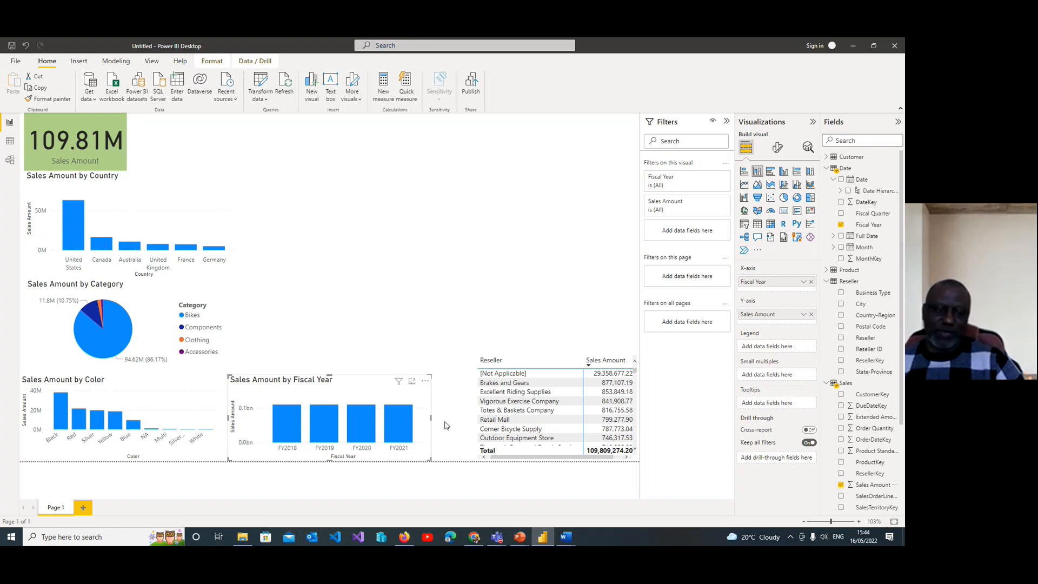
{"action": "left_click_drag", "start_coordinate": [447, 425], "coordinate": [464, 432]}
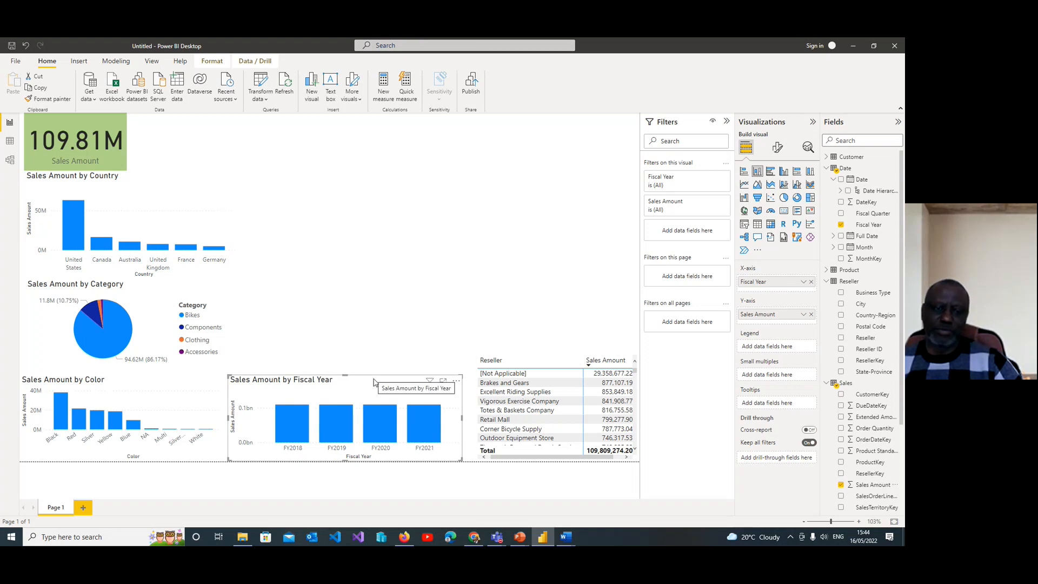
{"action": "left_click_drag", "start_coordinate": [375, 381], "coordinate": [549, 127]}
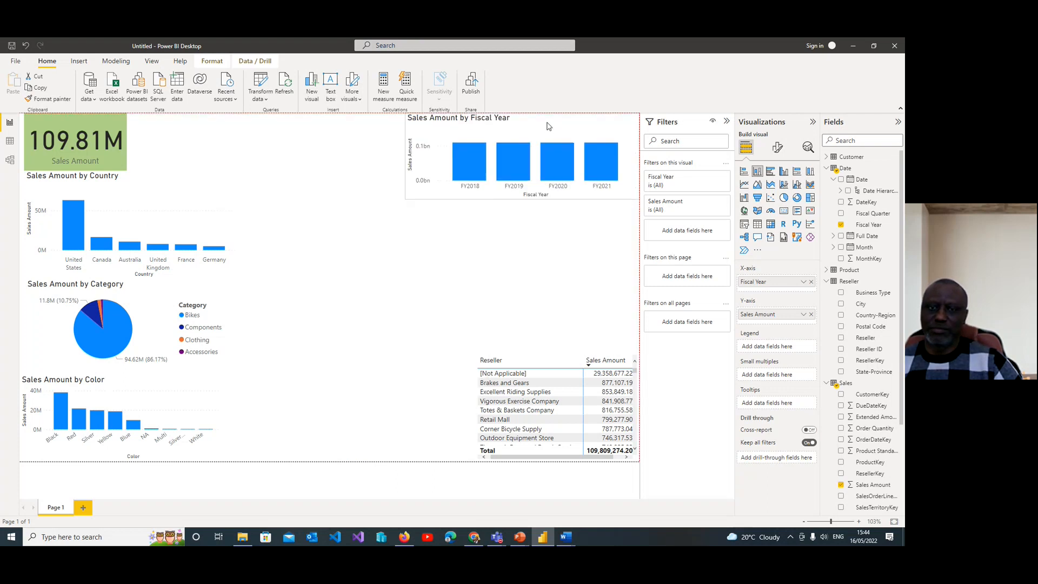
{"action": "left_click", "coordinate": [460, 227]}
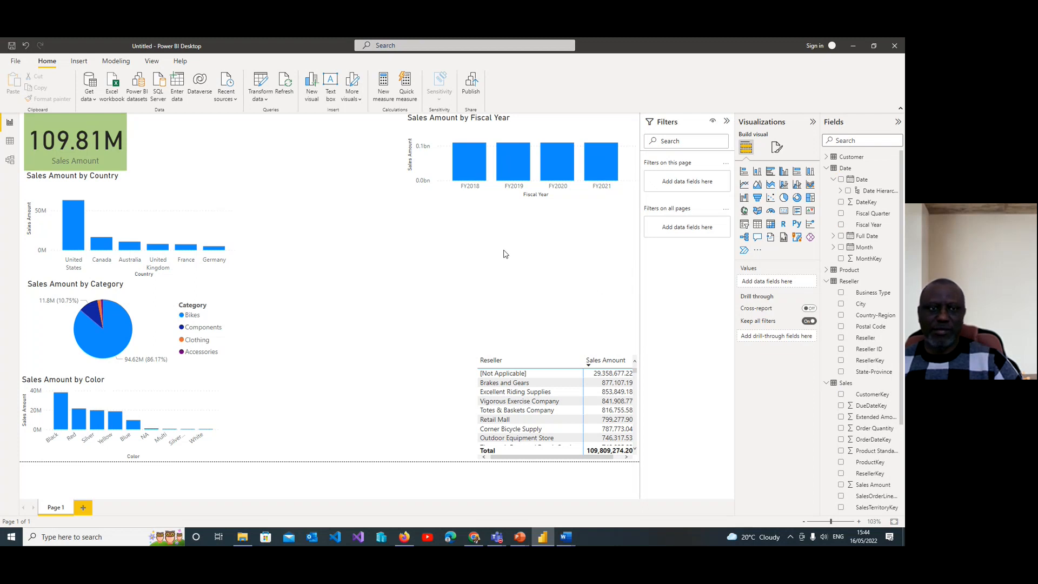
Step: Add a column chart of Sales Amount by the Month date hierarchy below the Fiscal Year chart, at about the same width
{"action": "left_click", "coordinate": [312, 87]}
{"action": "left_click_drag", "start_coordinate": [364, 375], "coordinate": [560, 227]}
{"action": "left_click_drag", "start_coordinate": [436, 252], "coordinate": [406, 251]}
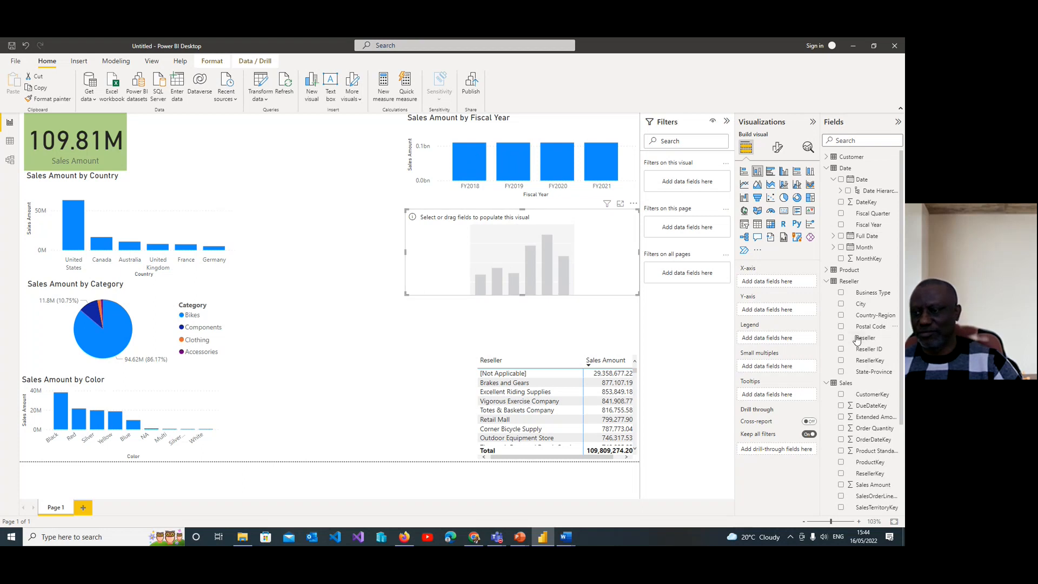
{"action": "left_click", "coordinate": [841, 247]}
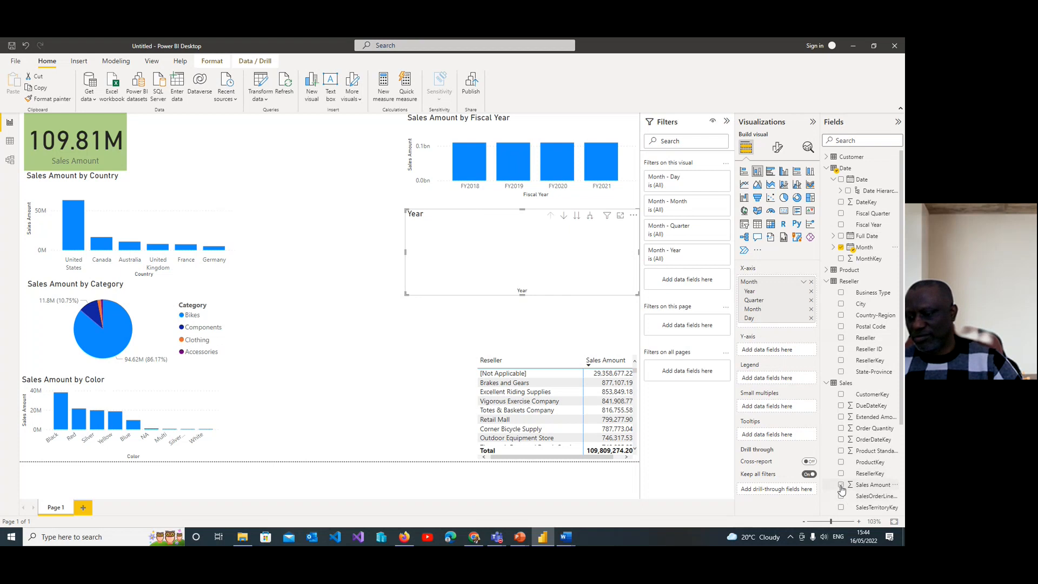
{"action": "left_click", "coordinate": [841, 486]}
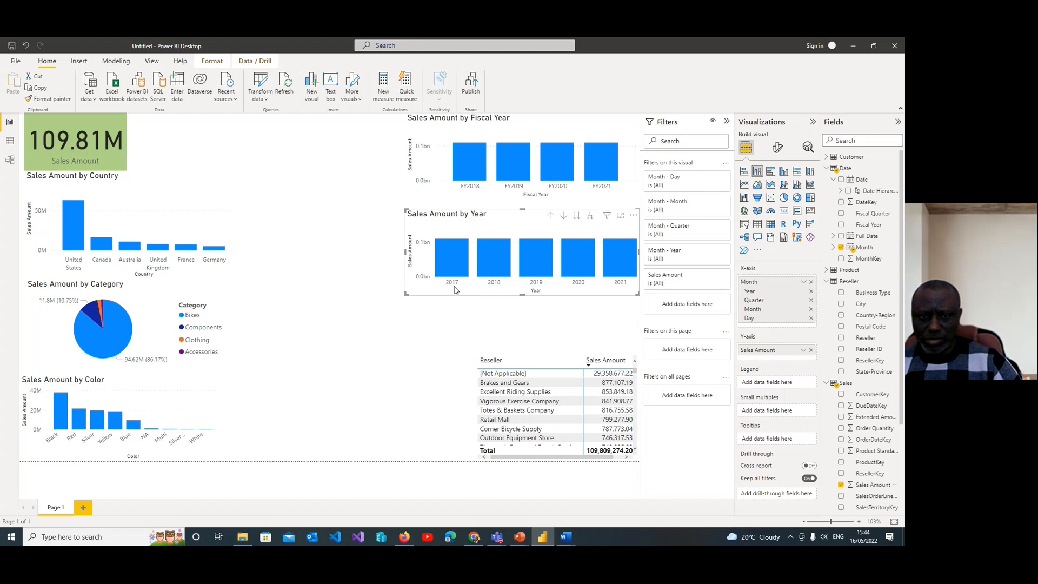
{"action": "mouse_move", "coordinate": [405, 253]}
{"action": "left_mouse_down"}
{"action": "mouse_move", "coordinate": [271, 255]}
{"action": "mouse_move", "coordinate": [507, 265]}
{"action": "mouse_move", "coordinate": [413, 272]}
{"action": "left_mouse_up"}
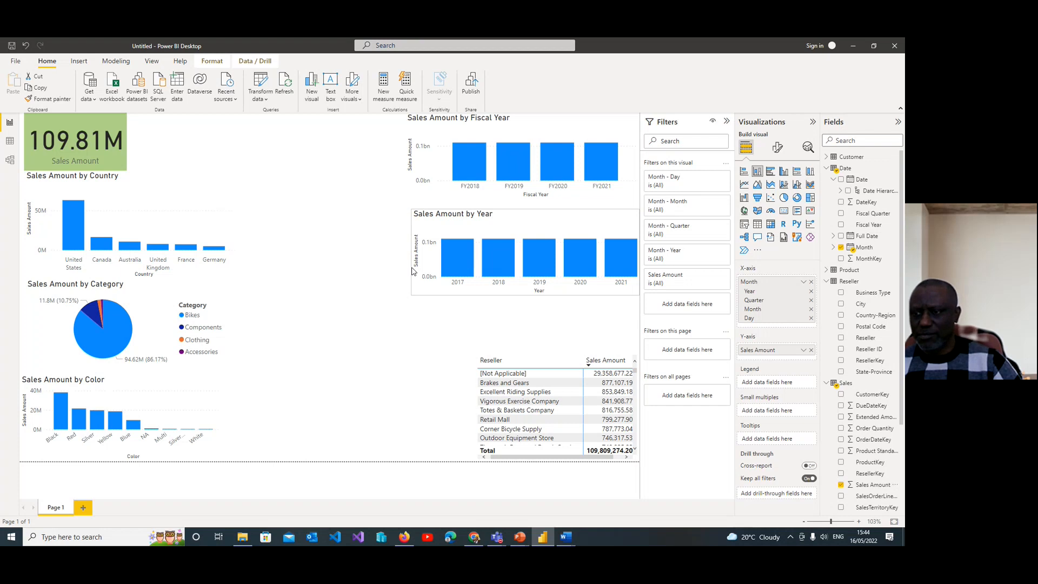
Step: Add the Date field with its hierarchy to the X-axis of the Sales Amount by Year chart
{"action": "scroll", "coordinate": [860, 231], "scroll_direction": "down", "scroll_amount": 2}
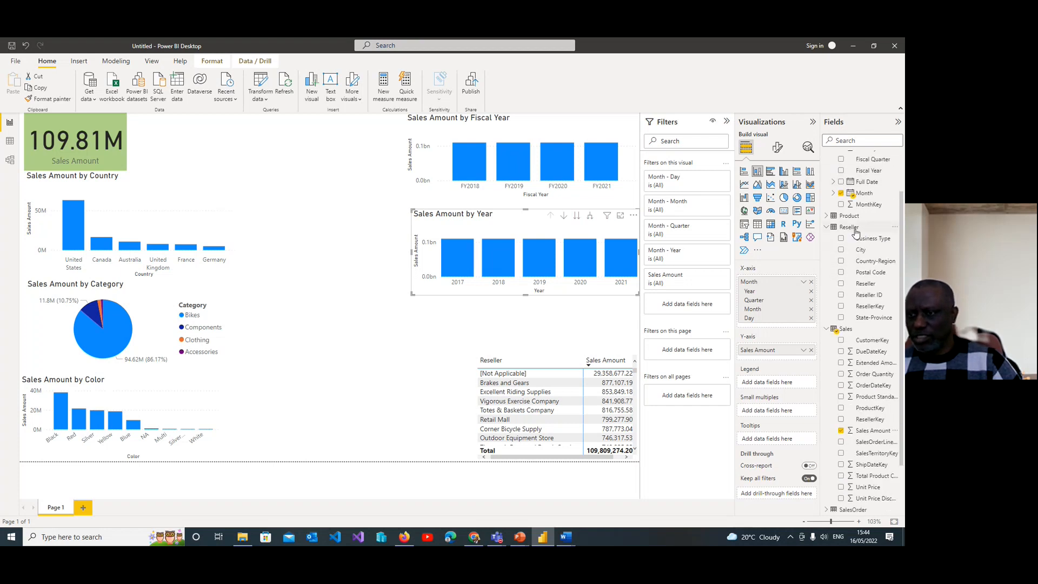
{"action": "scroll", "coordinate": [843, 236], "scroll_direction": "up", "scroll_amount": 2}
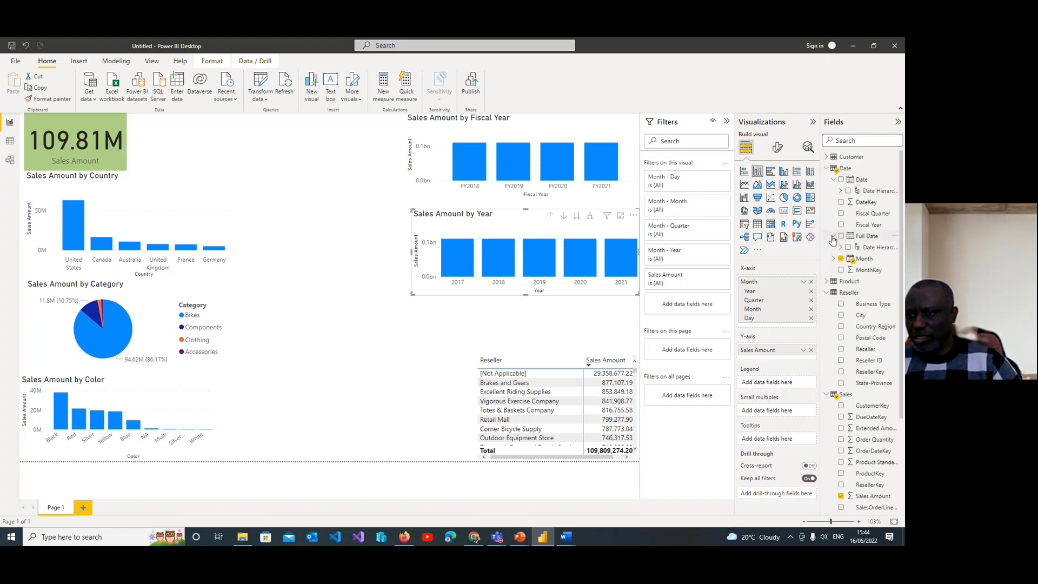
{"action": "left_click", "coordinate": [833, 248]}
{"action": "left_click", "coordinate": [833, 250]}
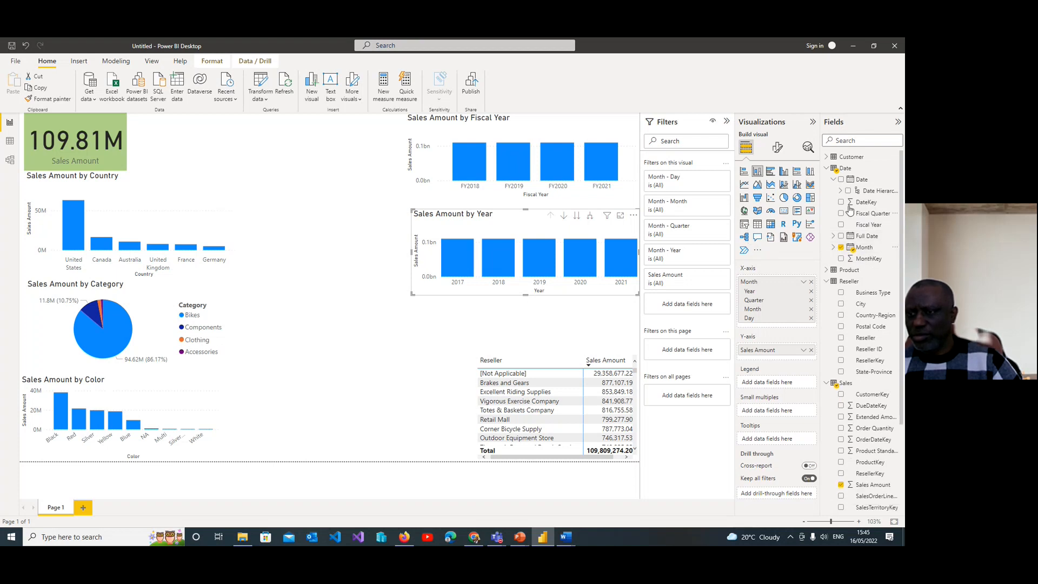
{"action": "left_click", "coordinate": [842, 180]}
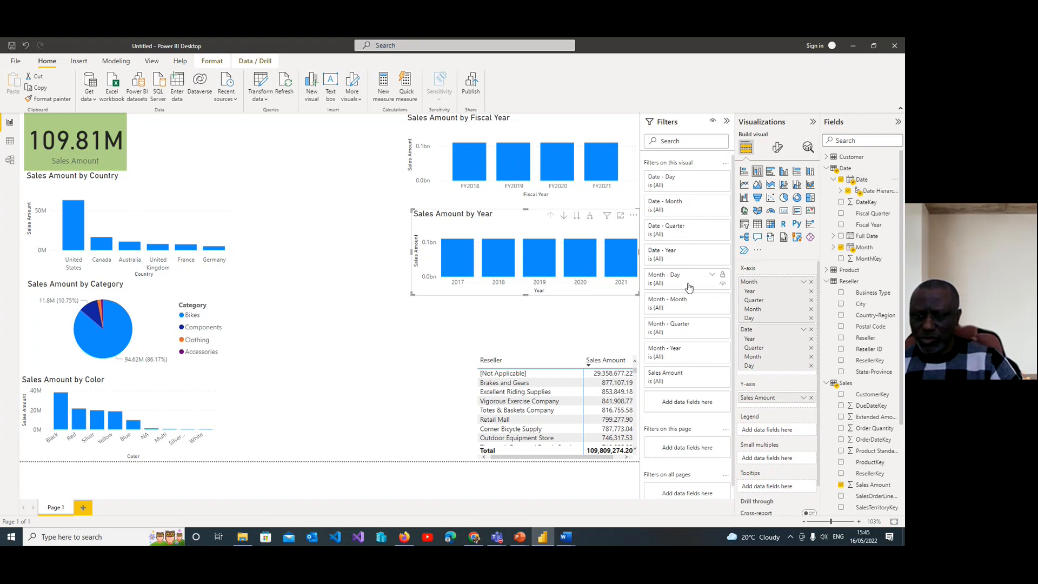
Step: Try the chart's Month - Quarter filter with Qtr 1 to Qtr 4, reset it to all quarters, and collapse the filters
{"action": "left_click", "coordinate": [713, 327]}
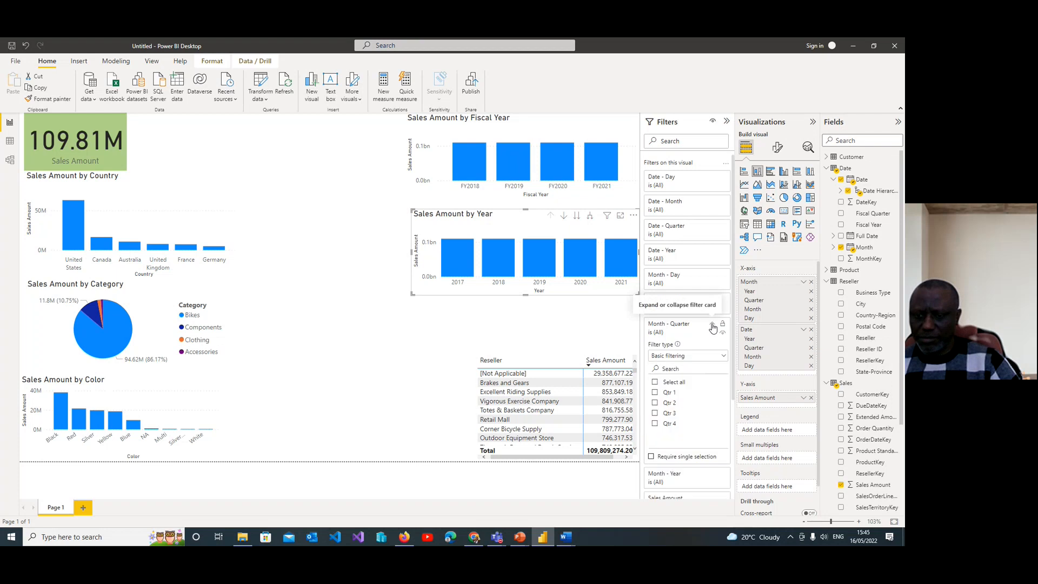
{"action": "left_click", "coordinate": [656, 394]}
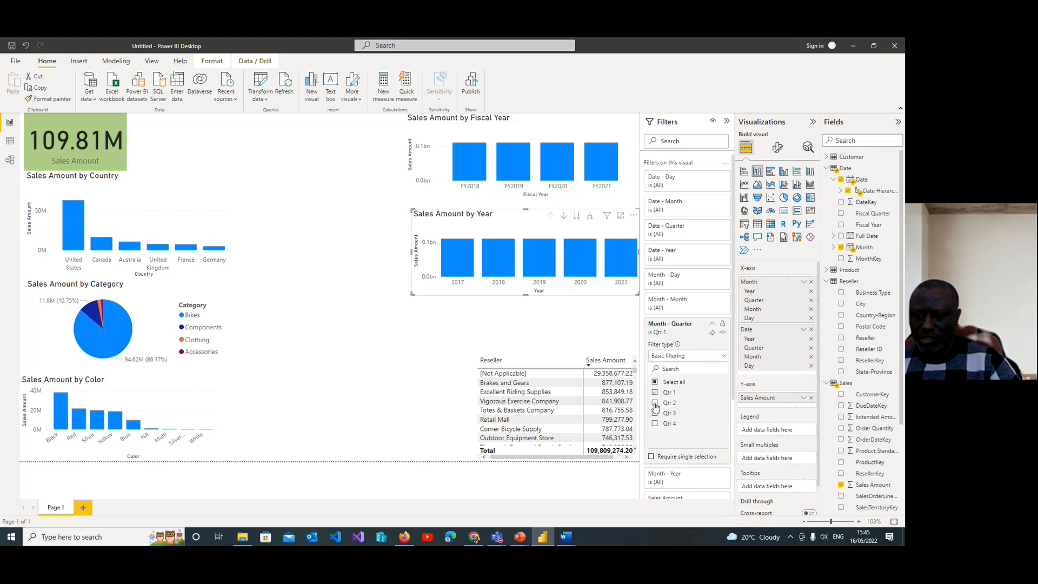
{"action": "left_click", "coordinate": [656, 403]}
{"action": "left_click", "coordinate": [656, 414]}
{"action": "left_click", "coordinate": [655, 425]}
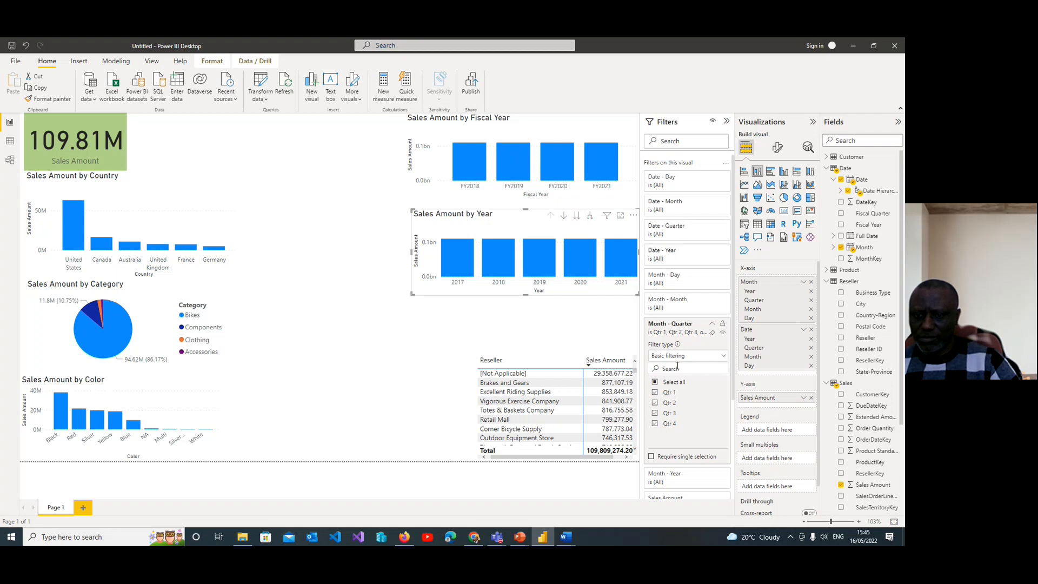
{"action": "left_click", "coordinate": [656, 383]}
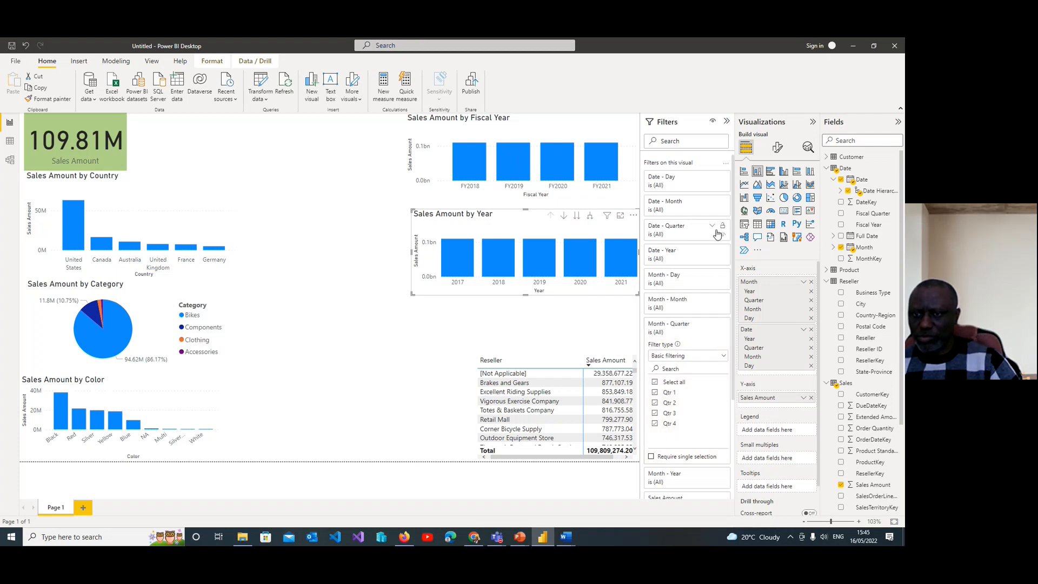
{"action": "left_click", "coordinate": [727, 123]}
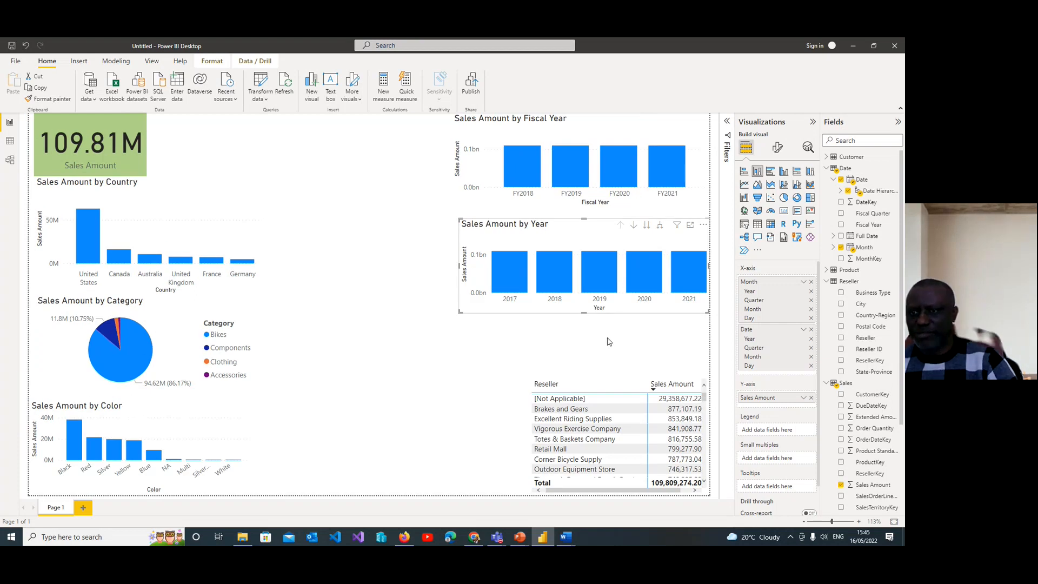
Step: Replace the Date field with Full Date on the X-axis of the Sales Amount by Year chart
{"action": "left_click", "coordinate": [827, 169]}
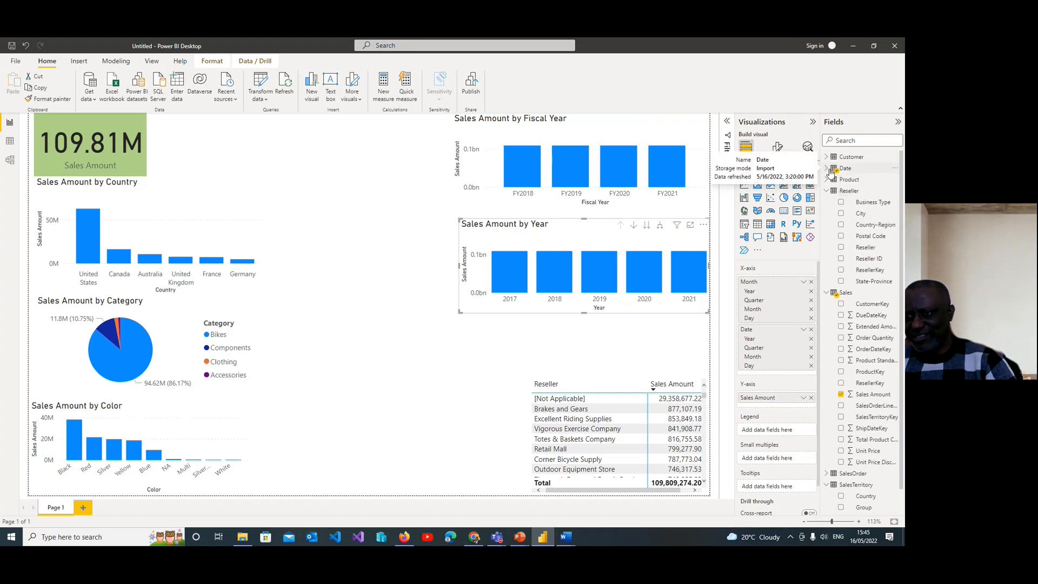
{"action": "left_click", "coordinate": [831, 170]}
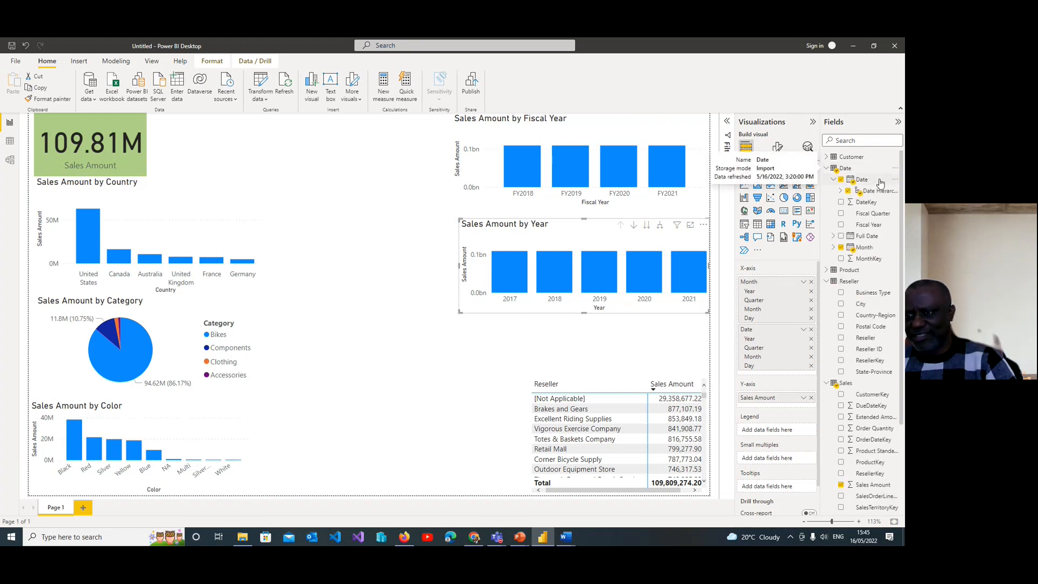
{"action": "left_click", "coordinate": [842, 180]}
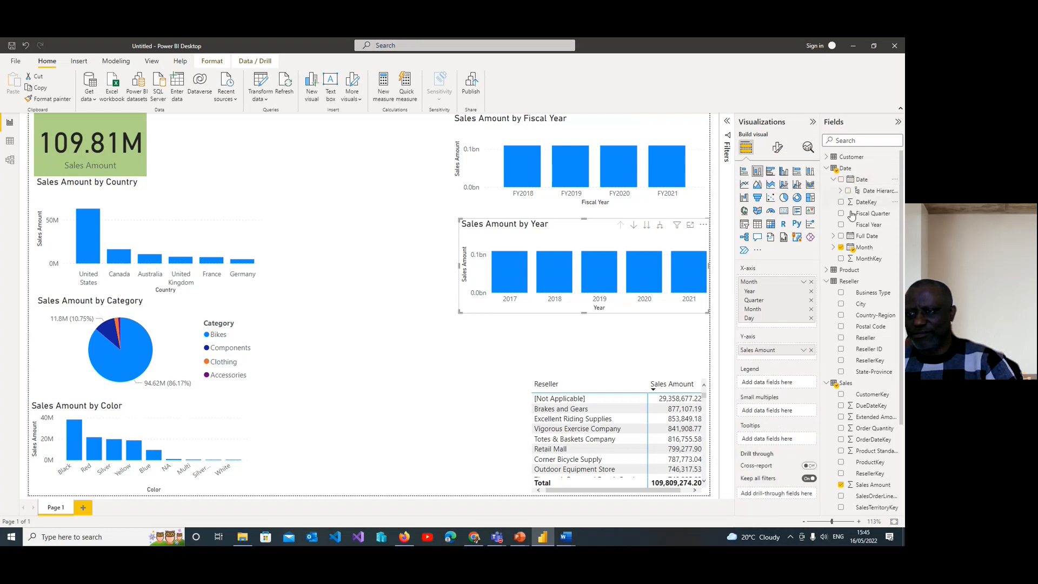
{"action": "left_click", "coordinate": [841, 237]}
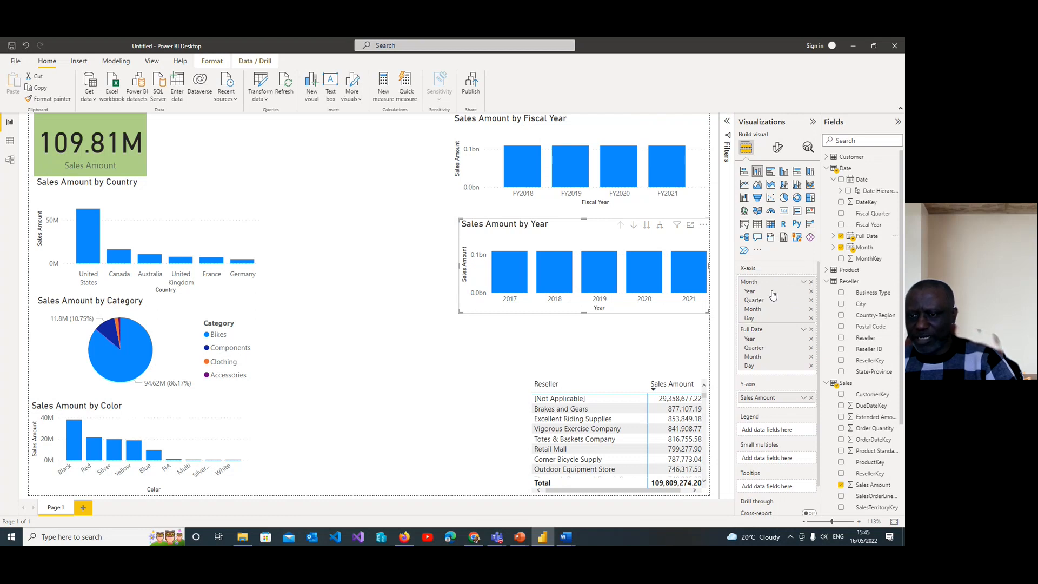
Step: Reduce the chart's X-axis to the Month level by removing Year, Quarter and Day from the Month hierarchy and the whole Full Date field
{"action": "left_click", "coordinate": [811, 292]}
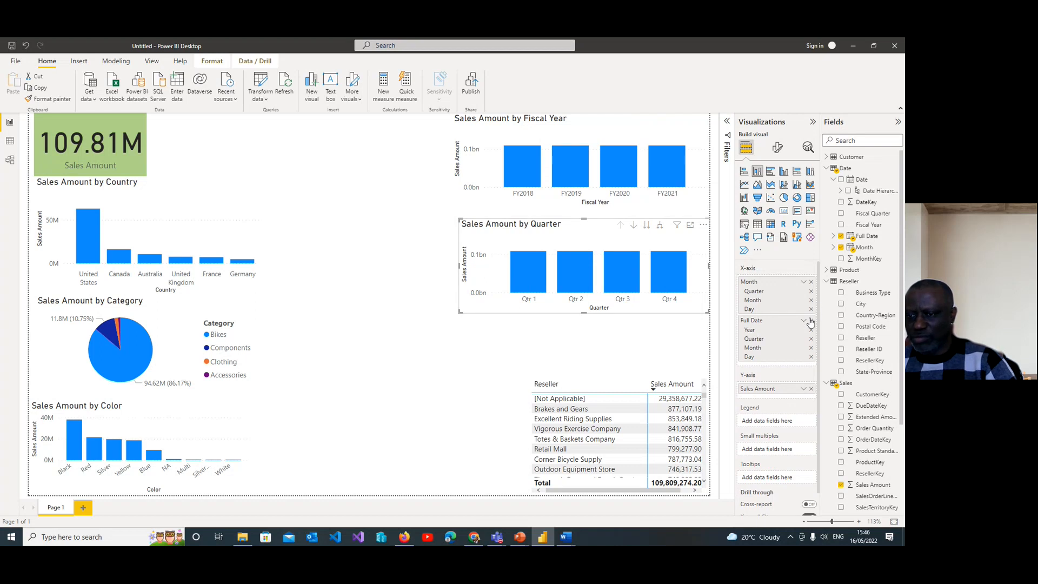
{"action": "left_click", "coordinate": [812, 292]}
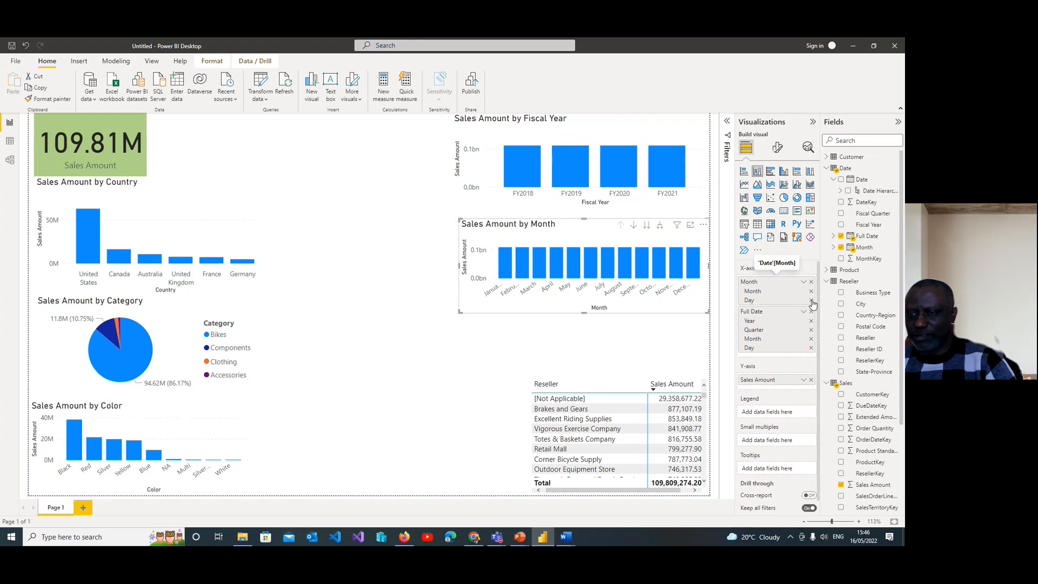
{"action": "left_click", "coordinate": [812, 301]}
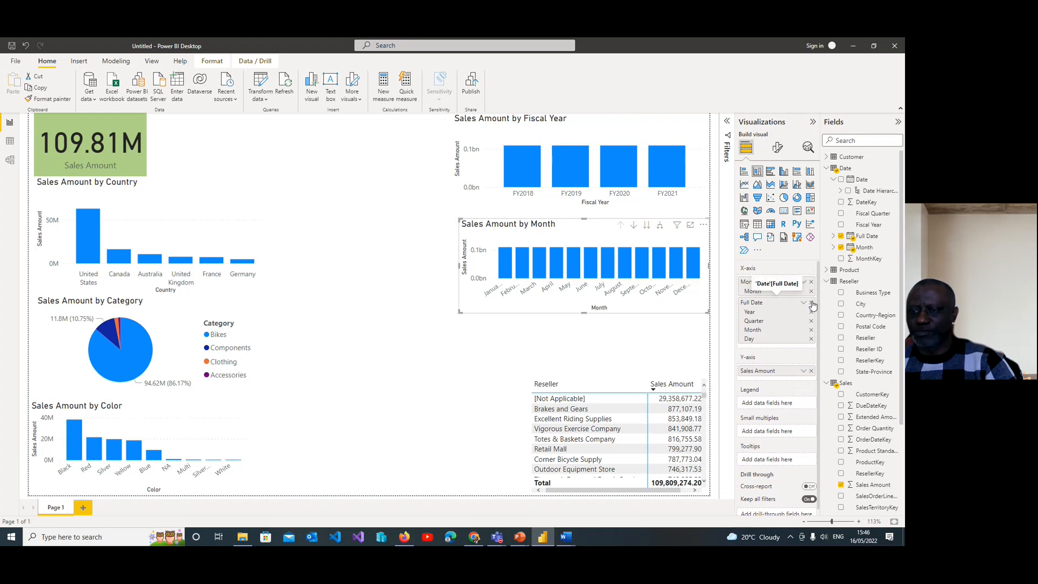
{"action": "left_click", "coordinate": [812, 303]}
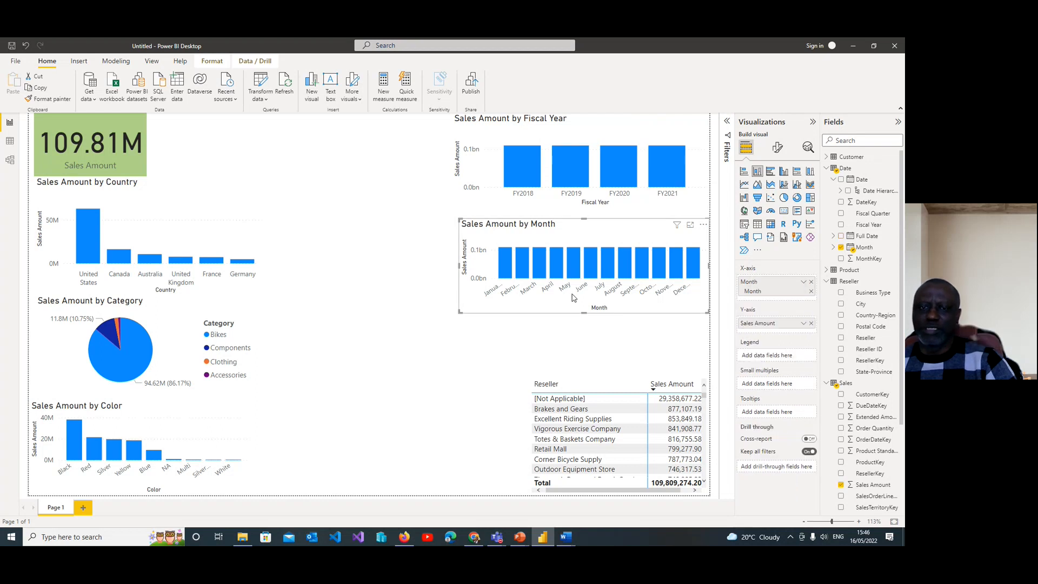
Step: Test cross-filtering by selecting each bar from FY2018 to FY2021 in turn, followed by March in the Month chart
{"action": "left_click", "coordinate": [523, 168]}
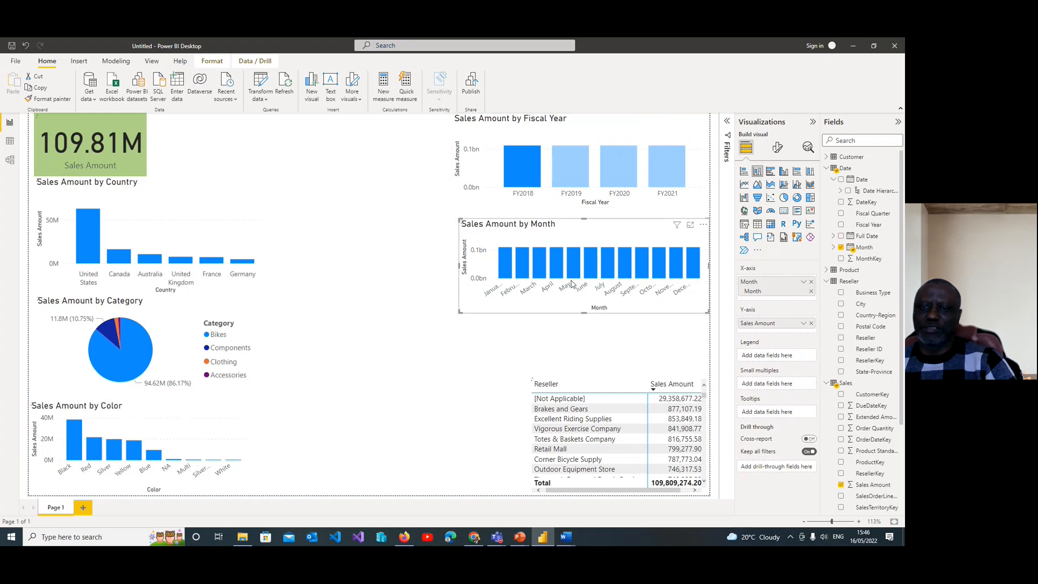
{"action": "left_click", "coordinate": [570, 167]}
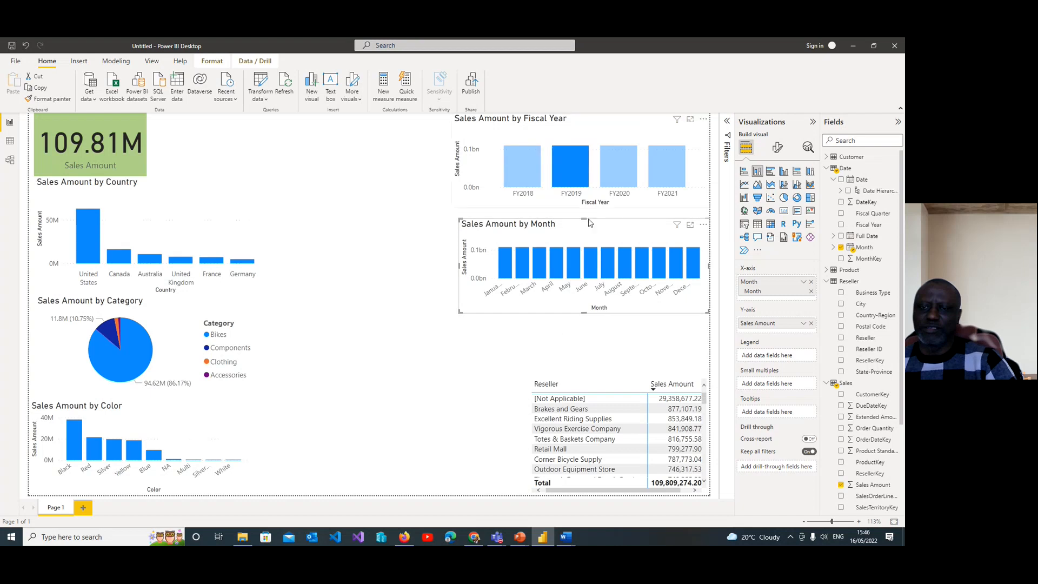
{"action": "left_click", "coordinate": [551, 353]}
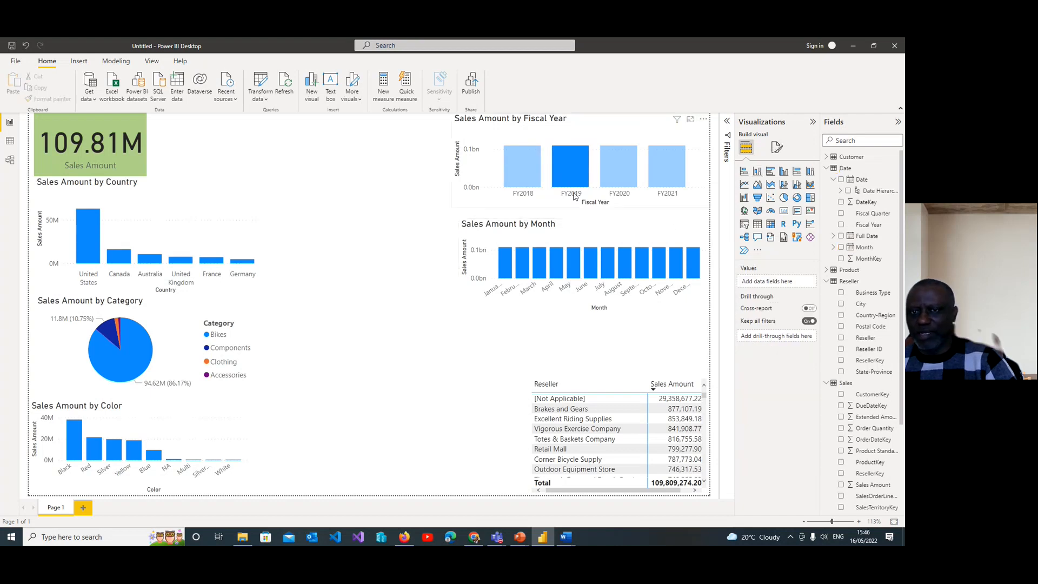
{"action": "left_click", "coordinate": [618, 169]}
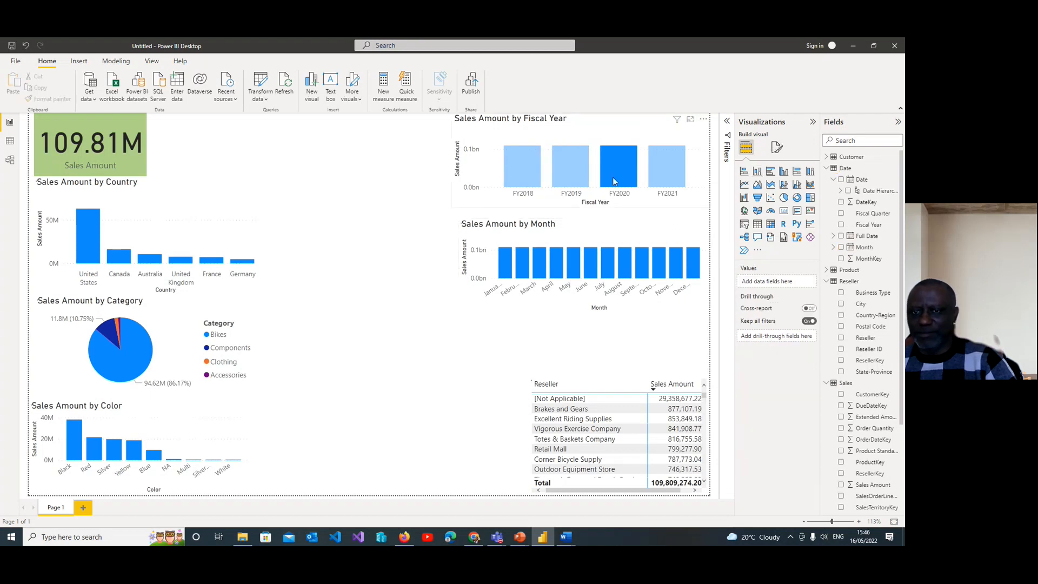
{"action": "left_click", "coordinate": [667, 176]}
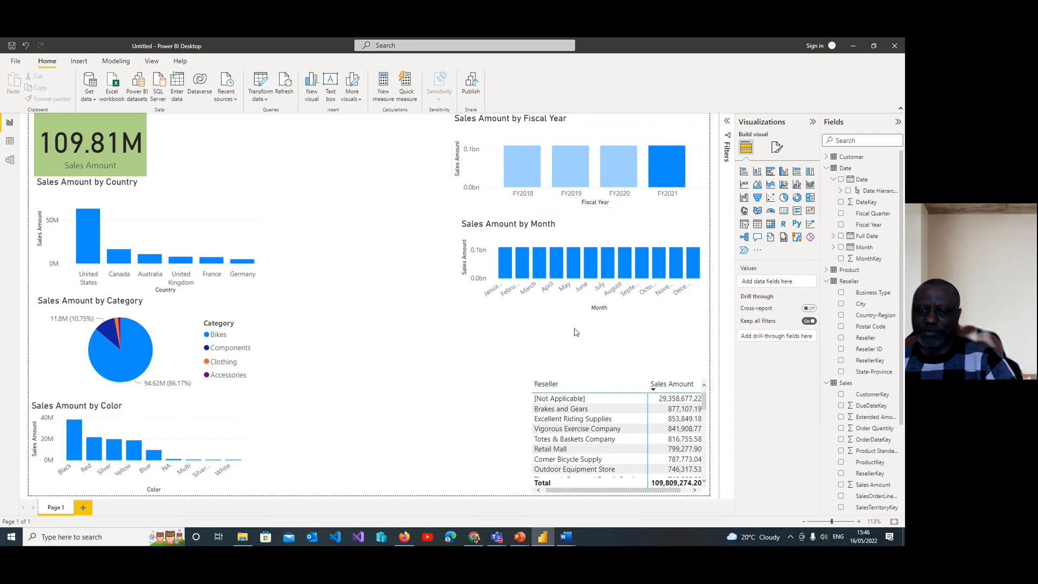
{"action": "left_click", "coordinate": [543, 271]}
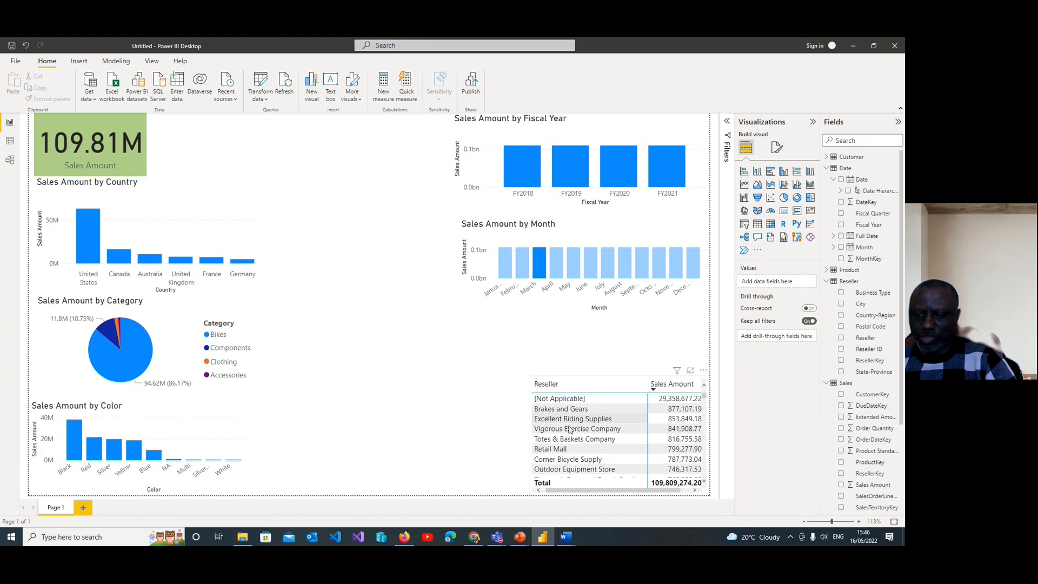
Step: Check whether the Reseller matrix responds to FY2019, FY2018, FY2020 and FY2021 selected one at a time in the Fiscal Year chart
{"action": "left_click", "coordinate": [565, 169]}
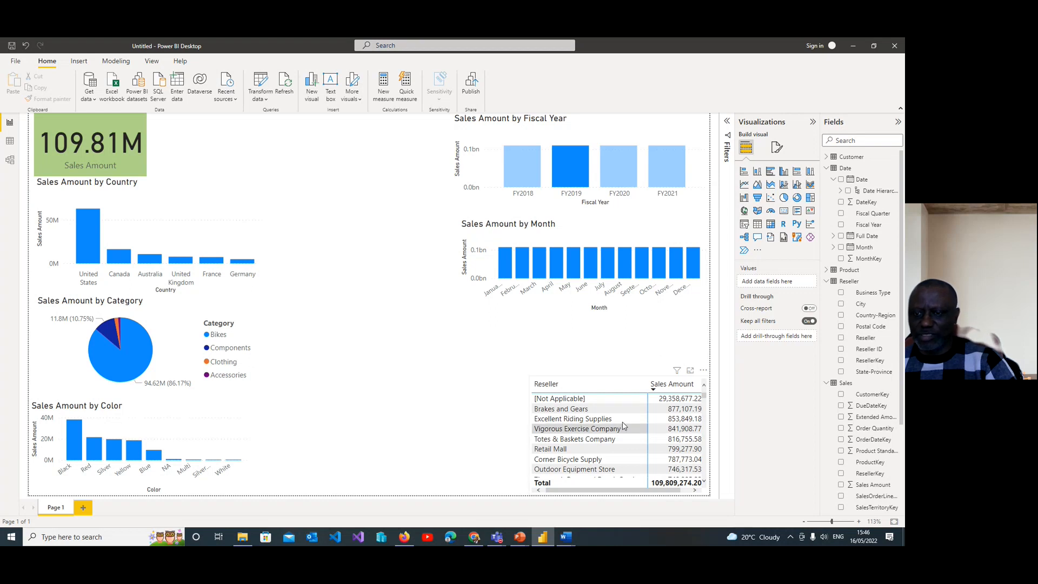
{"action": "left_click", "coordinate": [679, 396]}
{"action": "mouse_move", "coordinate": [677, 371]}
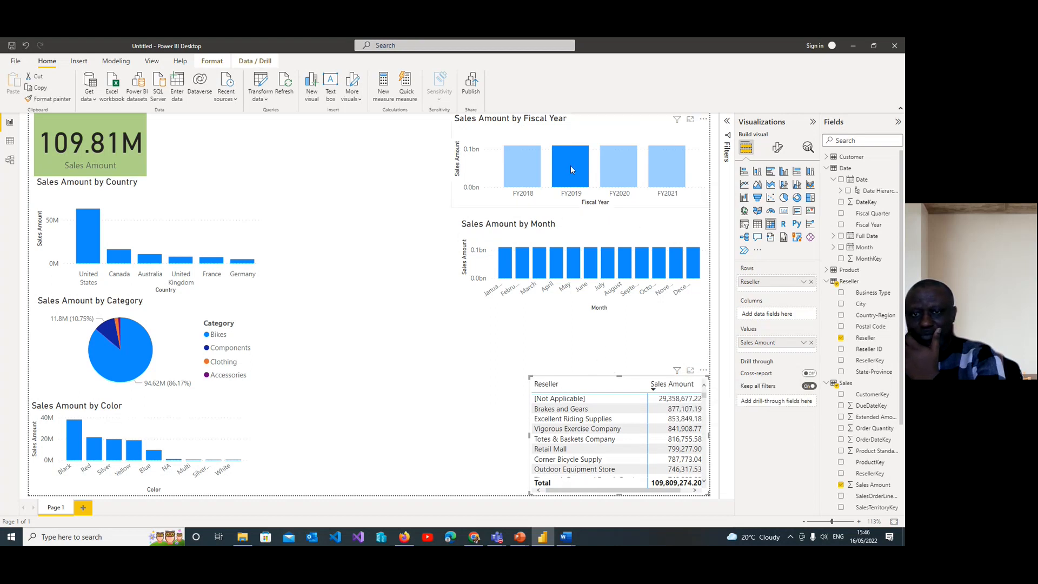
{"action": "left_click", "coordinate": [525, 171]}
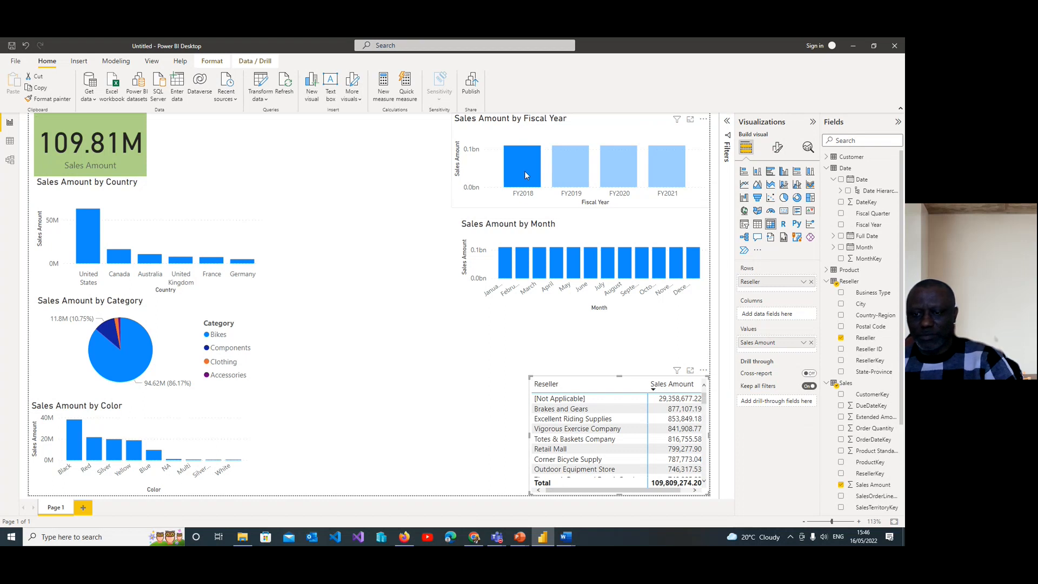
{"action": "left_click", "coordinate": [626, 165]}
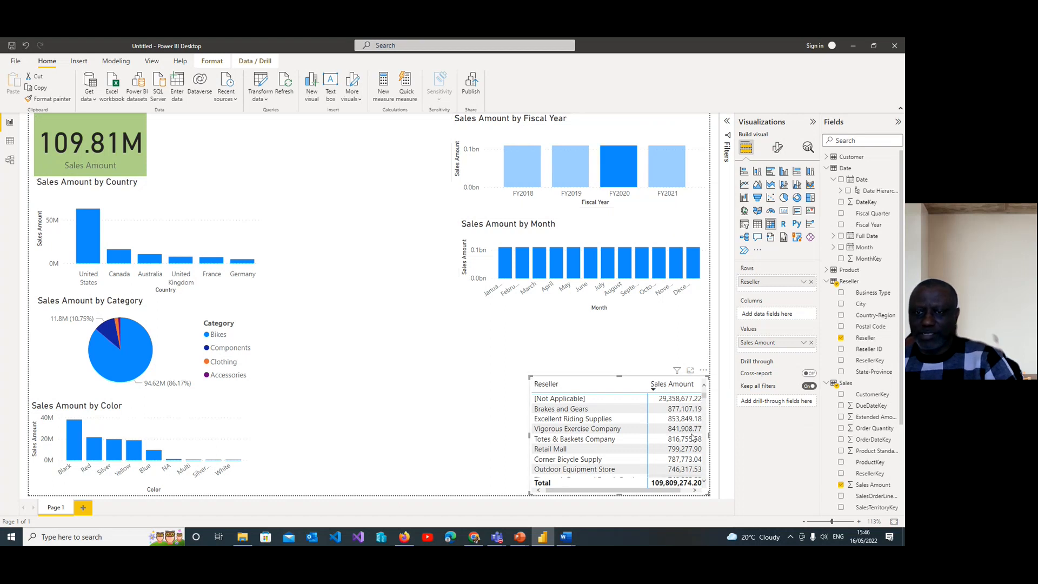
{"action": "left_click", "coordinate": [666, 171]}
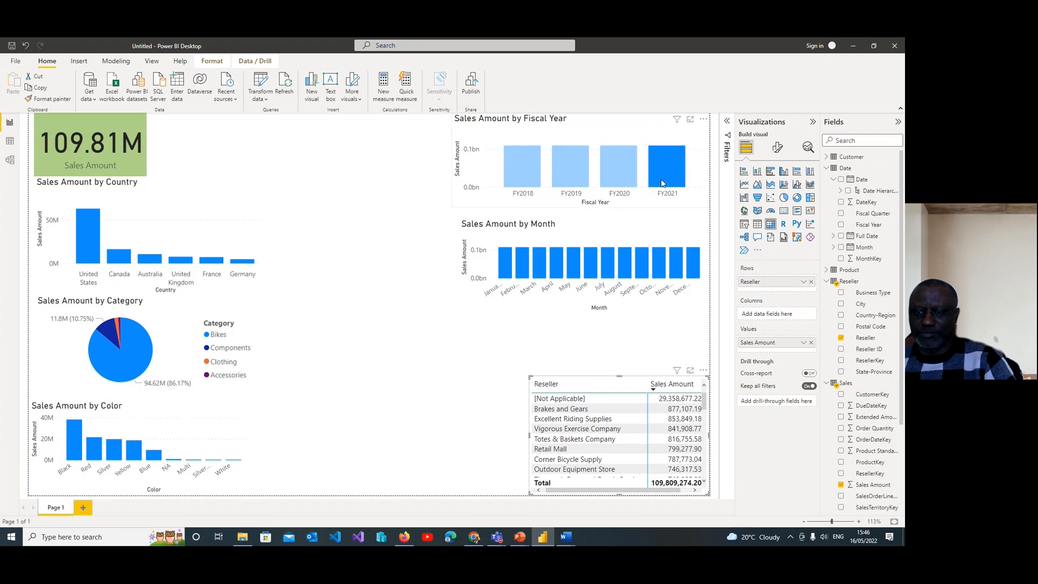
Step: Check how the Reseller matrix responds to May, June and September in the Month chart, and view the filters affecting that chart
{"action": "left_click", "coordinate": [574, 266]}
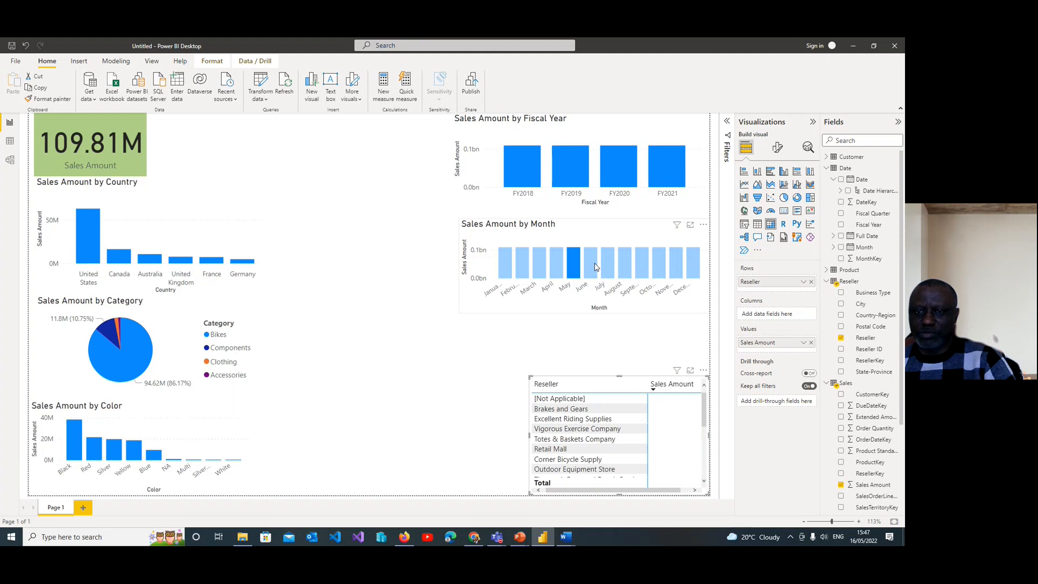
{"action": "left_click", "coordinate": [597, 266]}
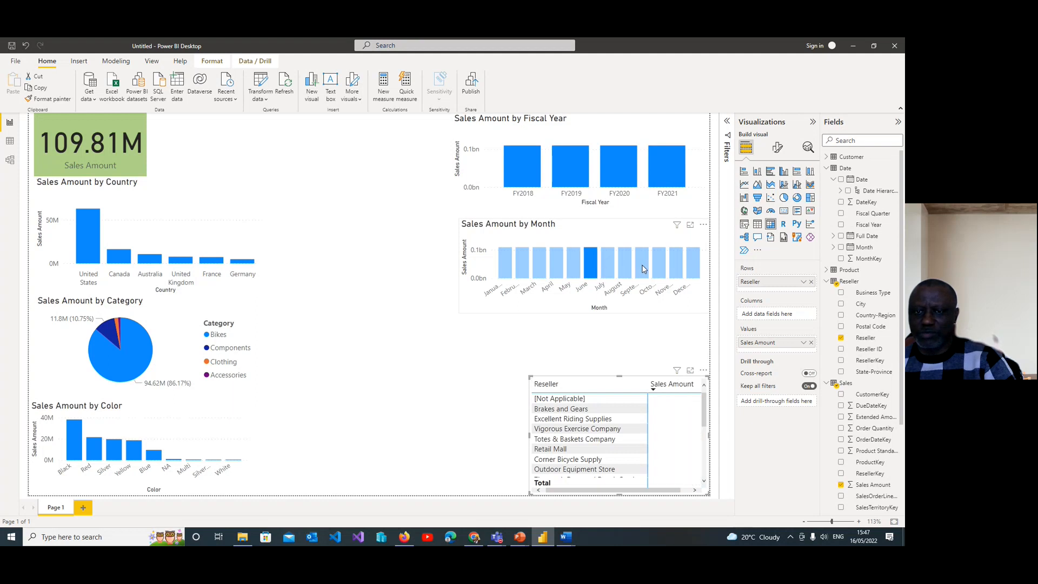
{"action": "left_click", "coordinate": [642, 264]}
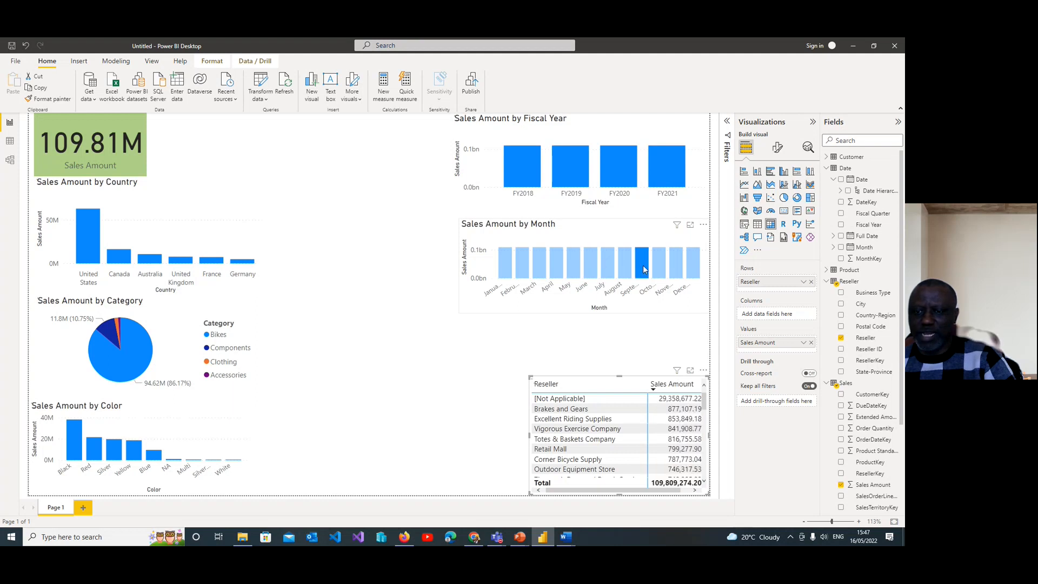
{"action": "left_click", "coordinate": [680, 238]}
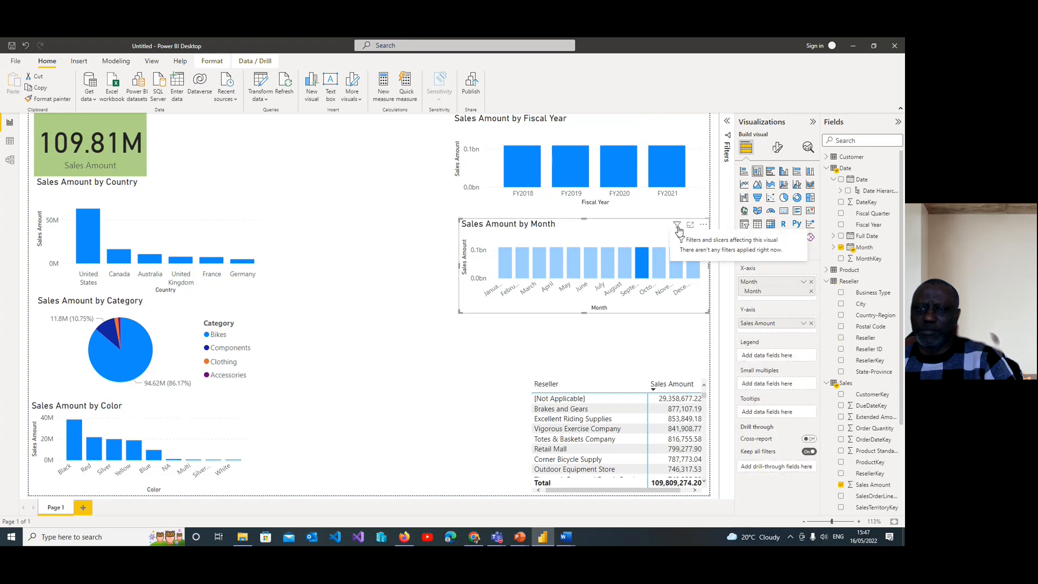
Step: Add a new visual to the page showing Product Standard Cost from the Sales table as a card
{"action": "left_click", "coordinate": [403, 241]}
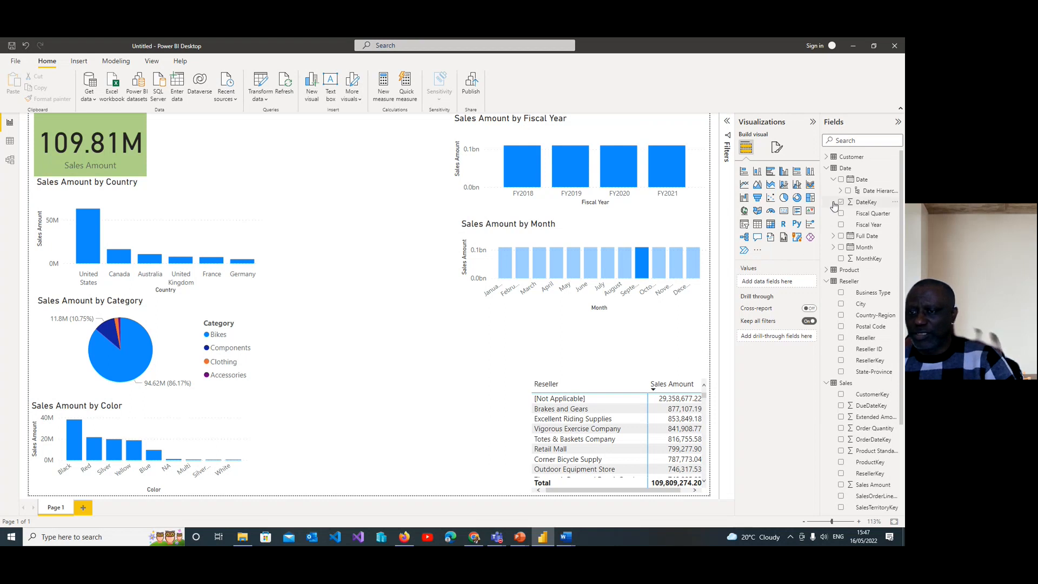
{"action": "left_click", "coordinate": [315, 98]}
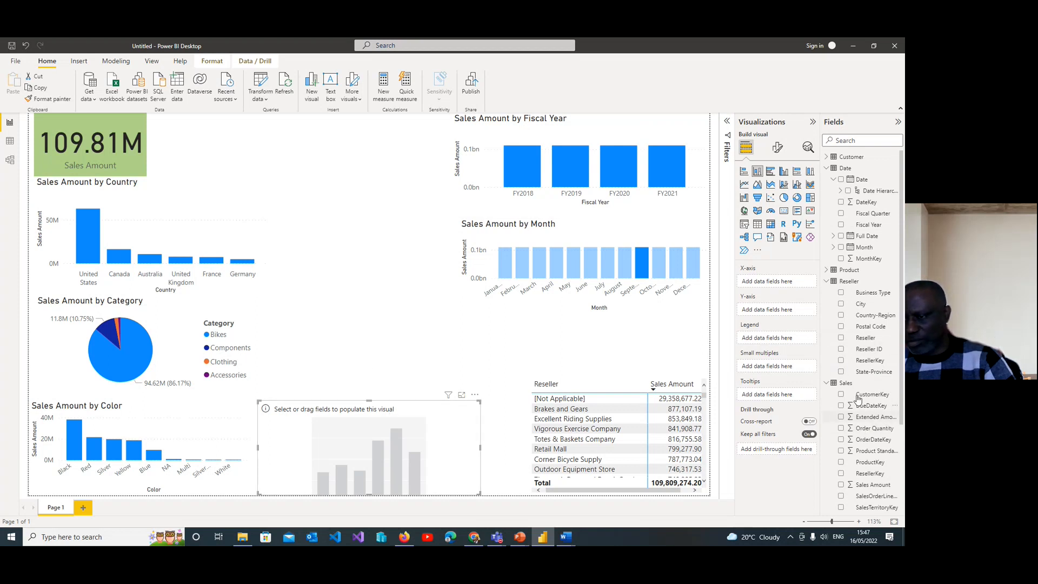
{"action": "scroll", "coordinate": [886, 327], "scroll_direction": "down", "scroll_amount": 4}
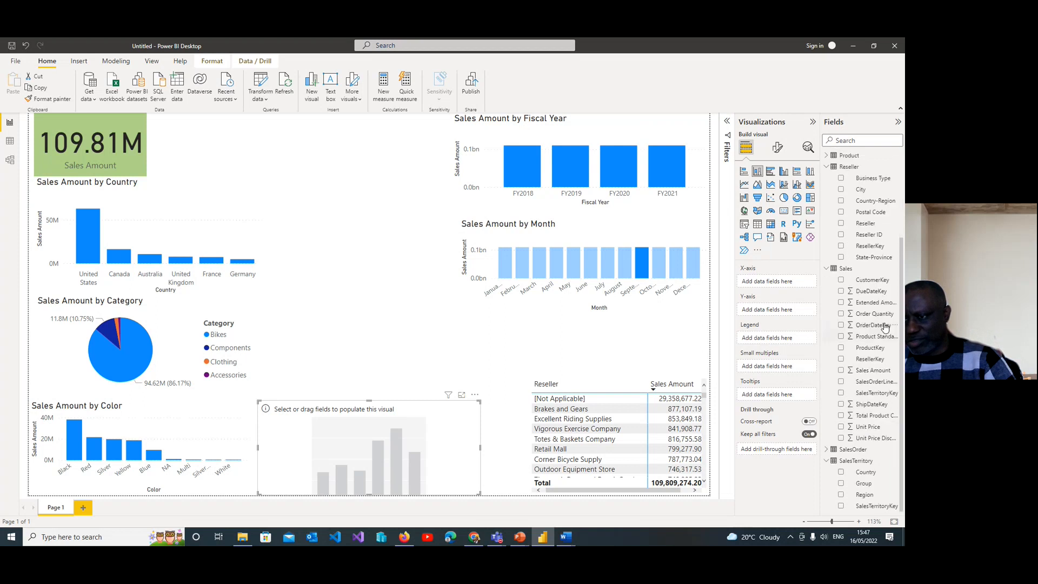
{"action": "left_click", "coordinate": [842, 337]}
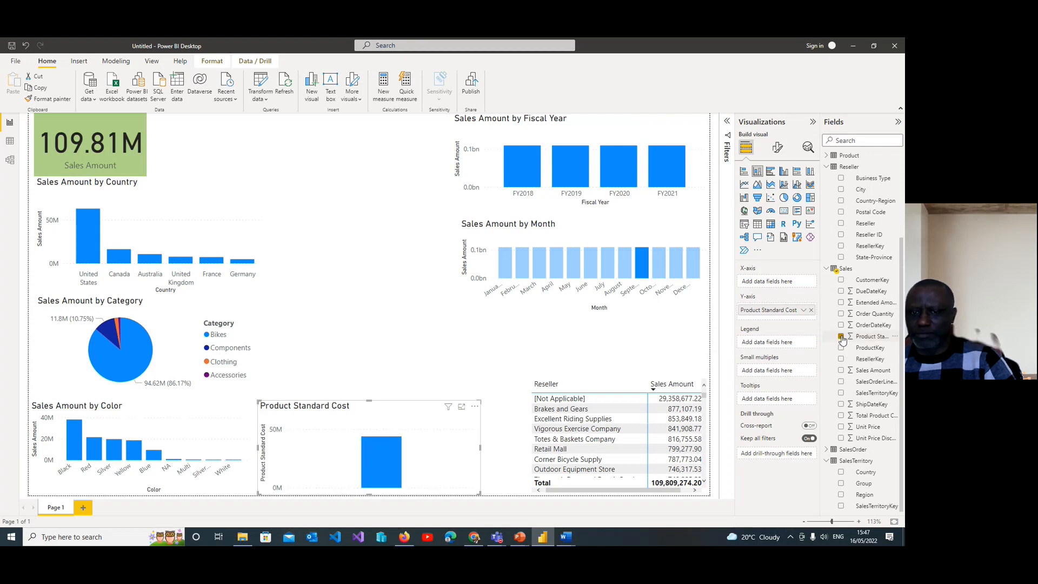
{"action": "left_click", "coordinate": [785, 213]}
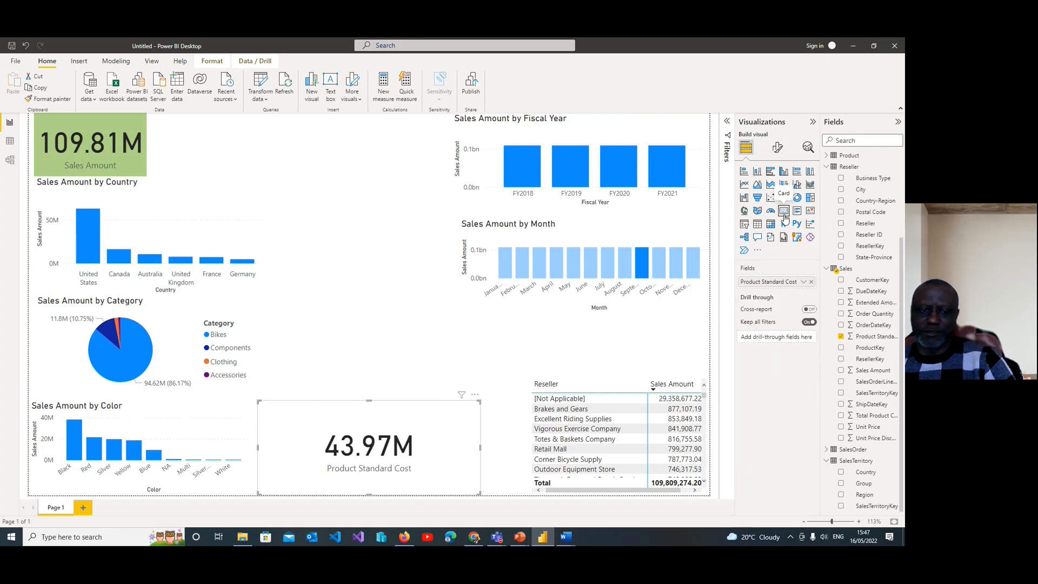
Step: Move the Product Standard Cost card directly beside the Sales Amount card and shrink it to a matching height and width
{"action": "left_click_drag", "start_coordinate": [391, 430], "coordinate": [282, 124]}
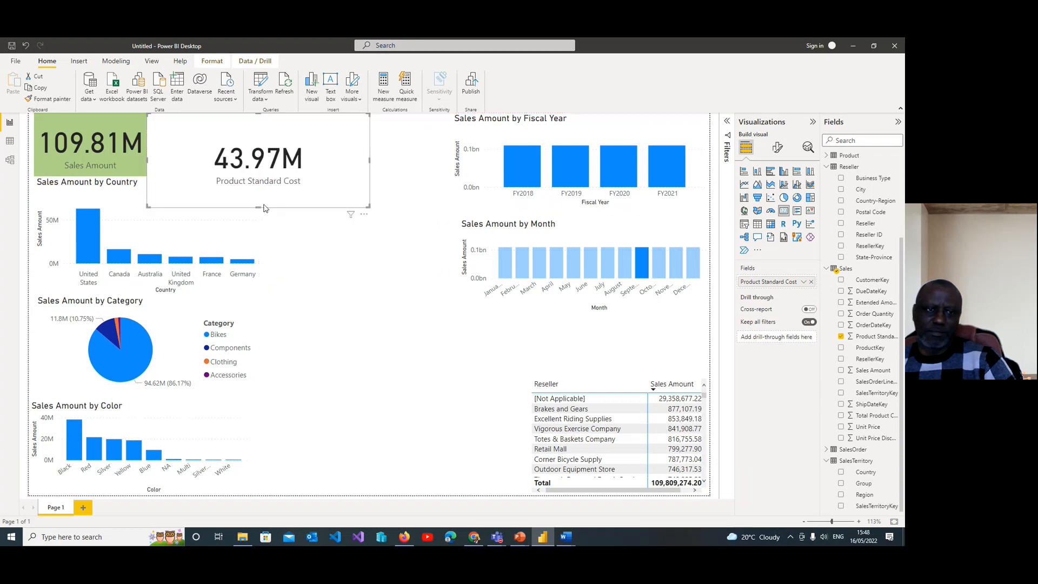
{"action": "left_click_drag", "start_coordinate": [263, 207], "coordinate": [266, 178]}
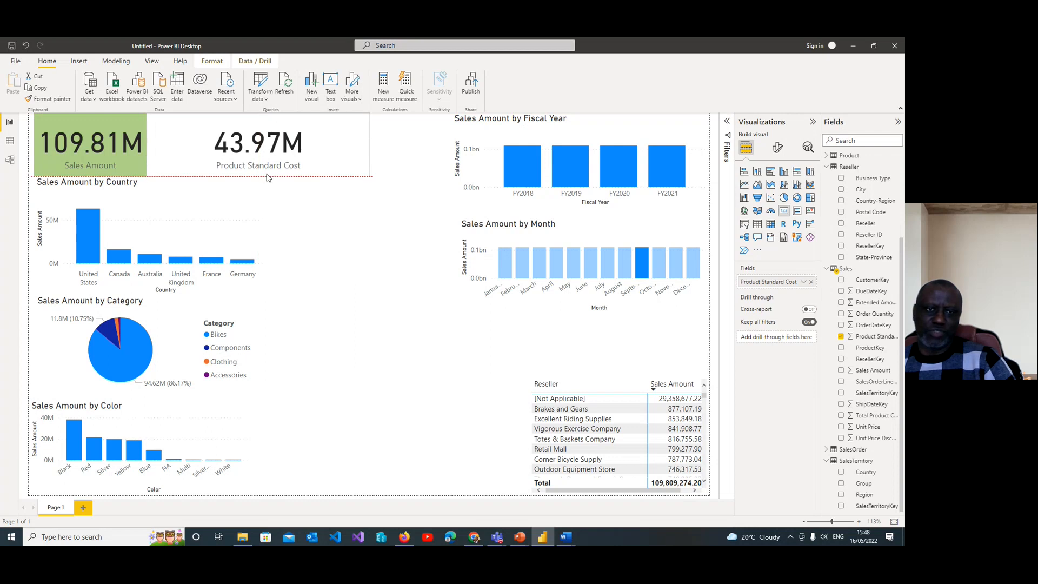
{"action": "left_click_drag", "start_coordinate": [373, 145], "coordinate": [269, 154]}
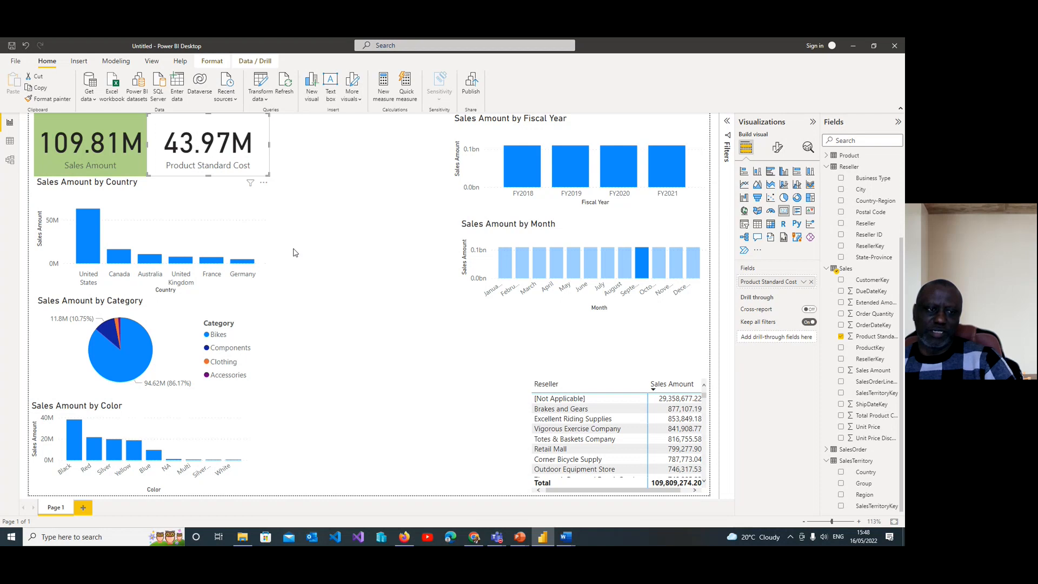
Step: Check how both cards and the other visuals respond to United States in the Country chart and FY2018 in the Fiscal Year chart
{"action": "left_click", "coordinate": [89, 234]}
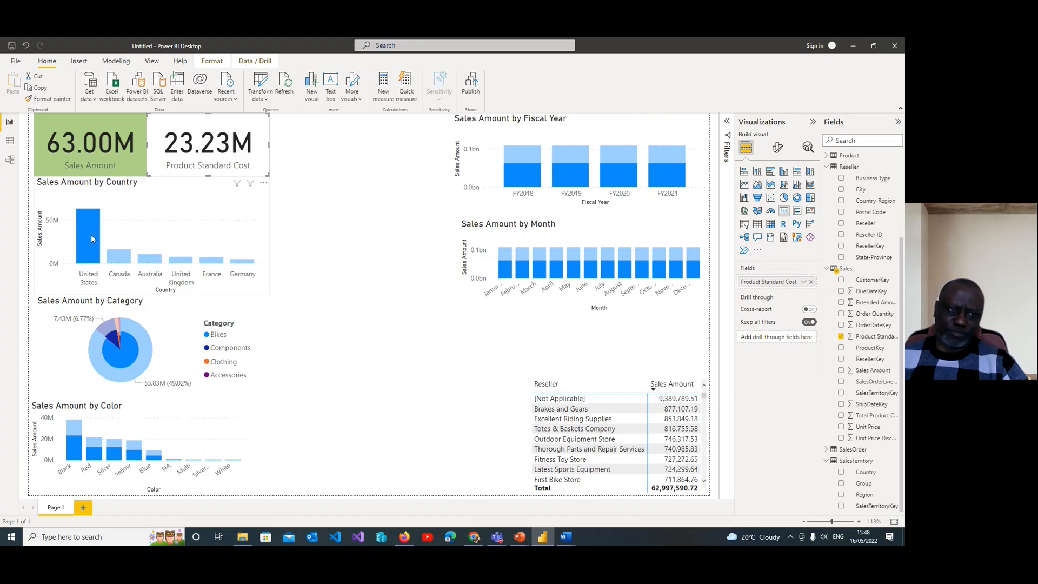
{"action": "left_click", "coordinate": [317, 214]}
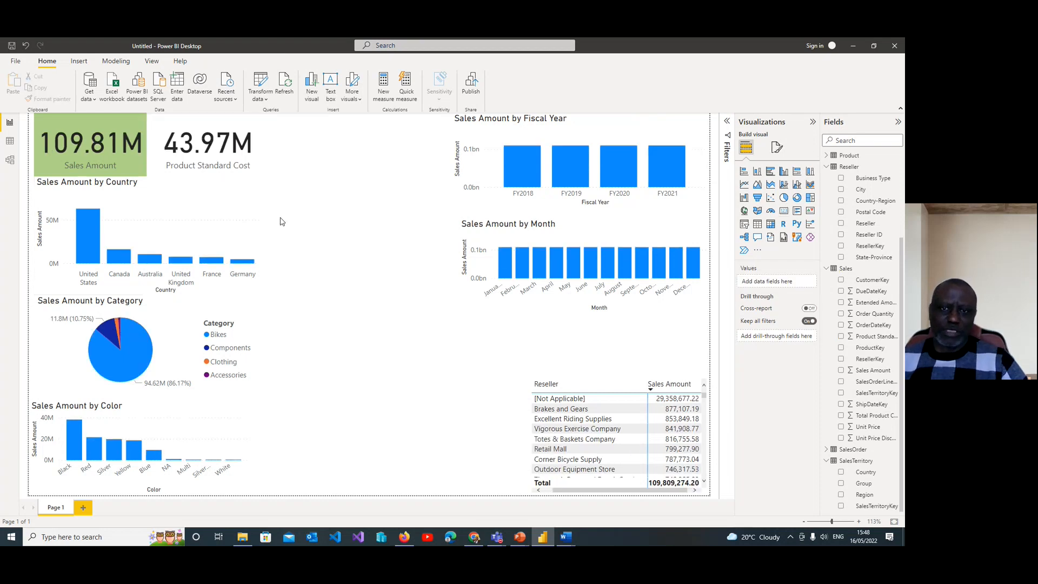
{"action": "left_click", "coordinate": [520, 173]}
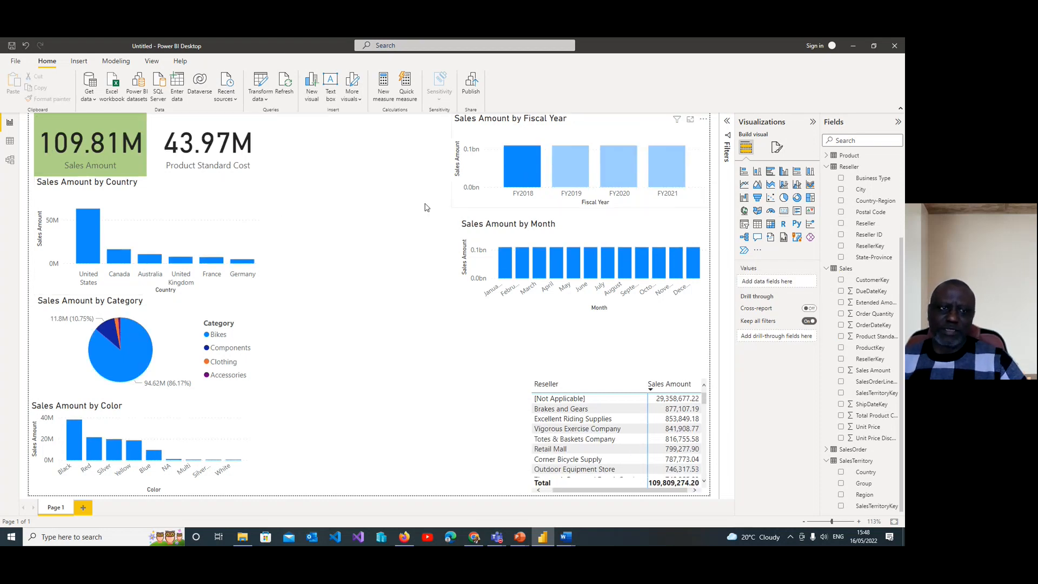
{"action": "left_click", "coordinate": [517, 166]}
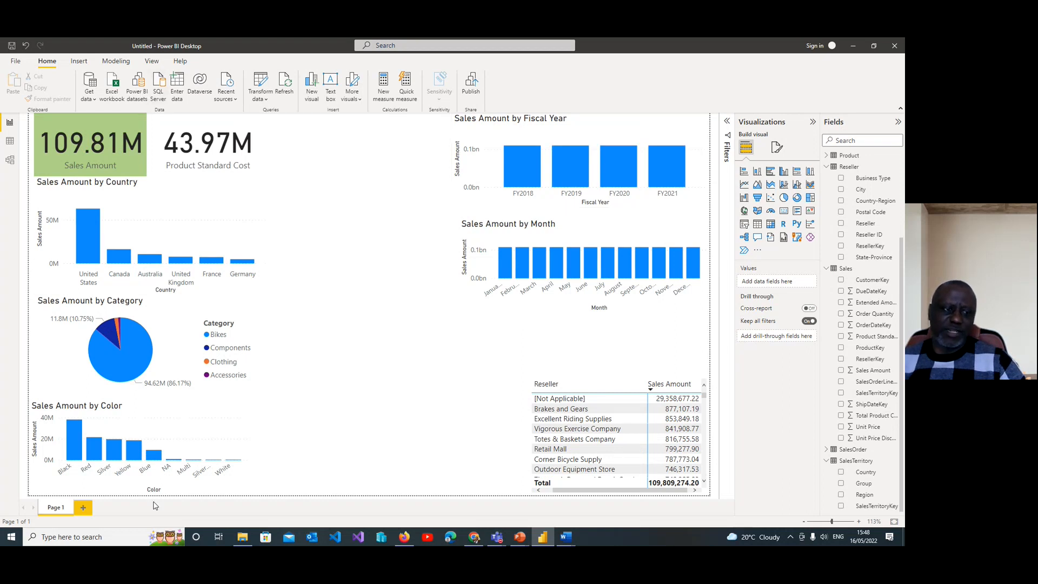
{"action": "left_click", "coordinate": [95, 232]}
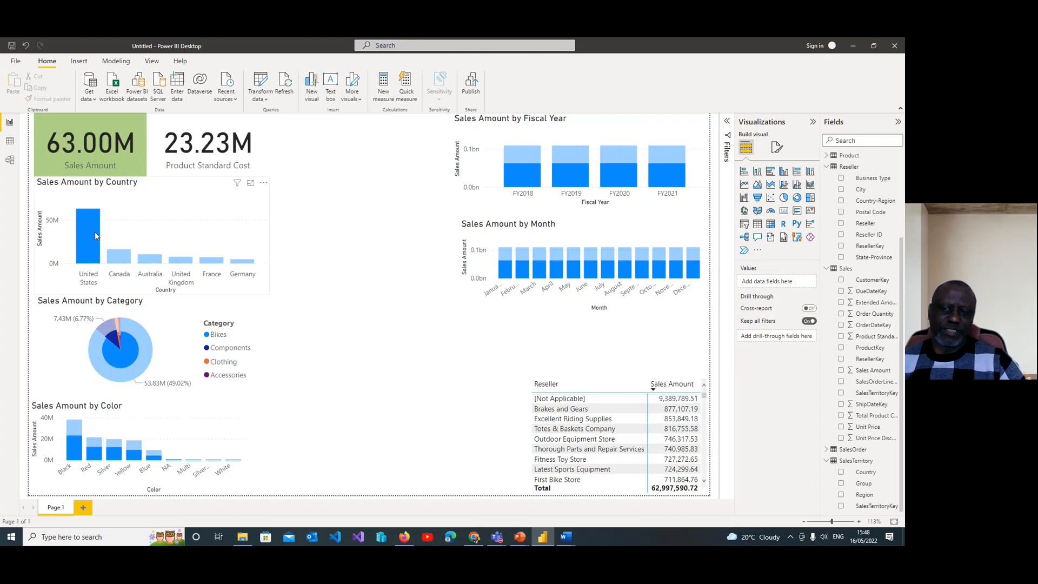
Step: Sort the Reseller matrix by reseller name and check its response to Canada, Australia and United States in the Country chart
{"action": "left_click", "coordinate": [615, 383]}
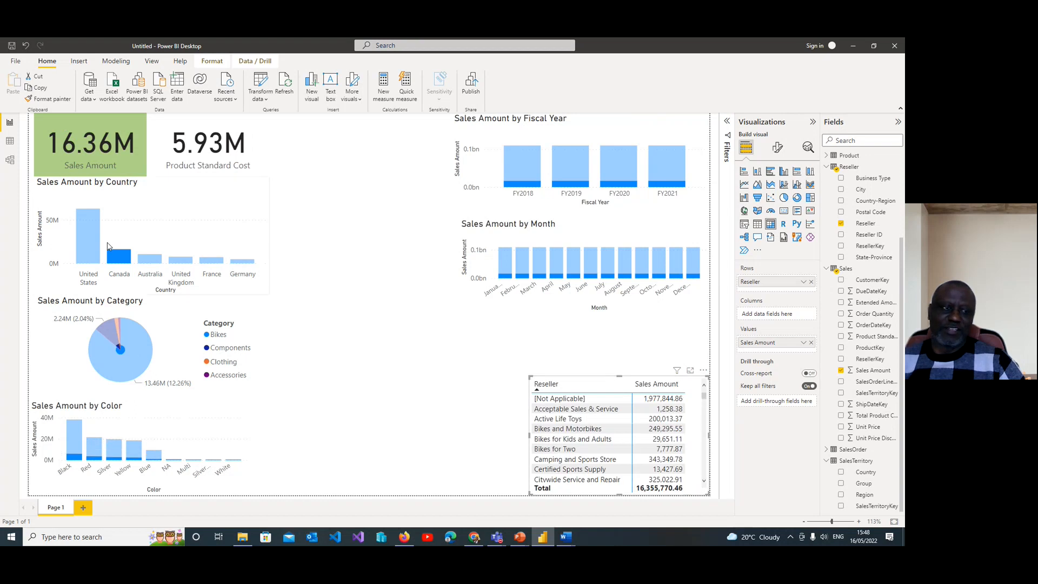
{"action": "left_click", "coordinate": [150, 260]}
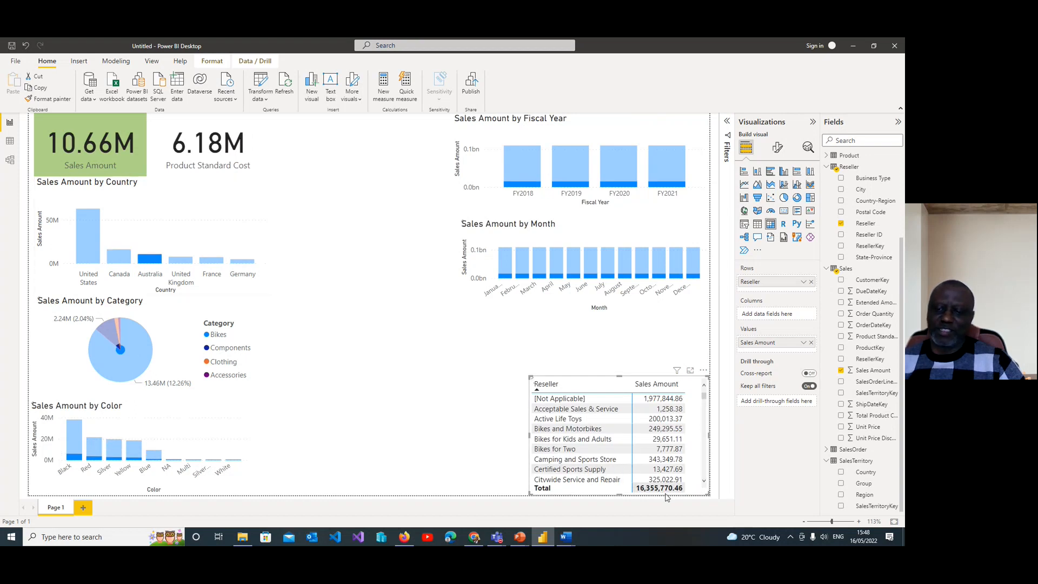
{"action": "left_click", "coordinate": [92, 238]}
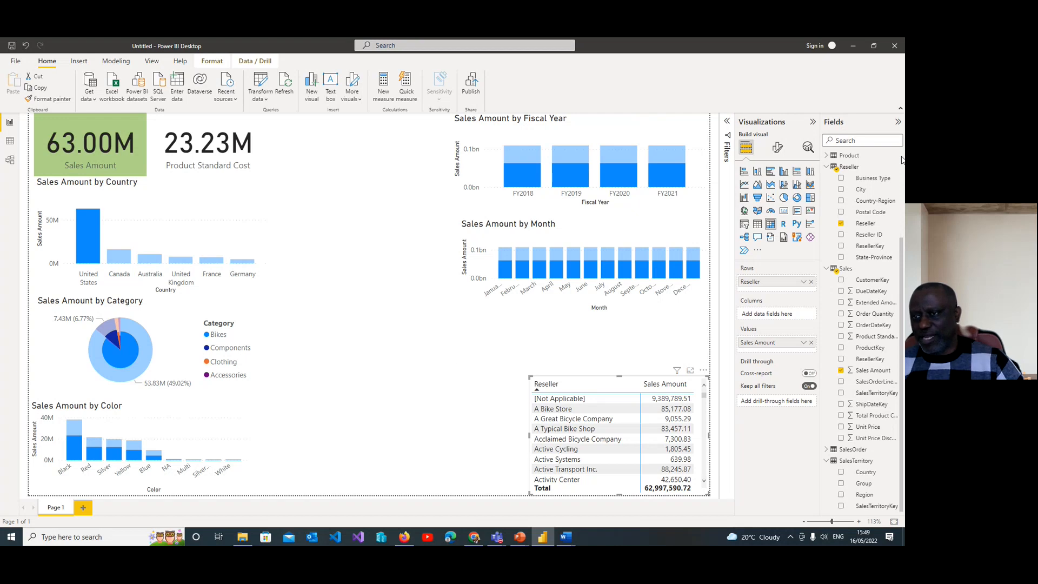
Step: Add a new stacked column chart showing Sales Amount by product Model
{"action": "left_click", "coordinate": [834, 156]}
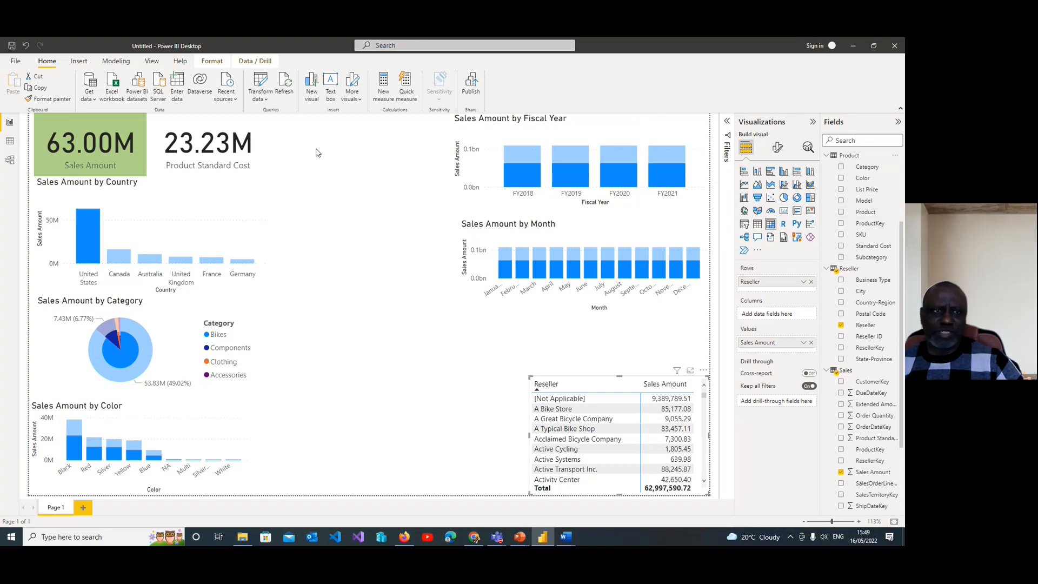
{"action": "left_click", "coordinate": [311, 86]}
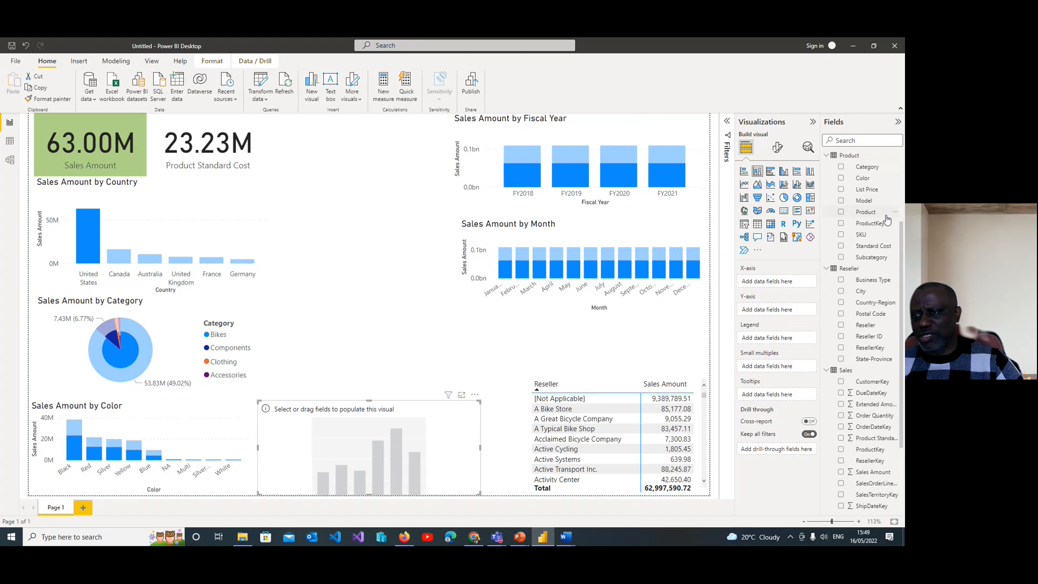
{"action": "left_click", "coordinate": [843, 202]}
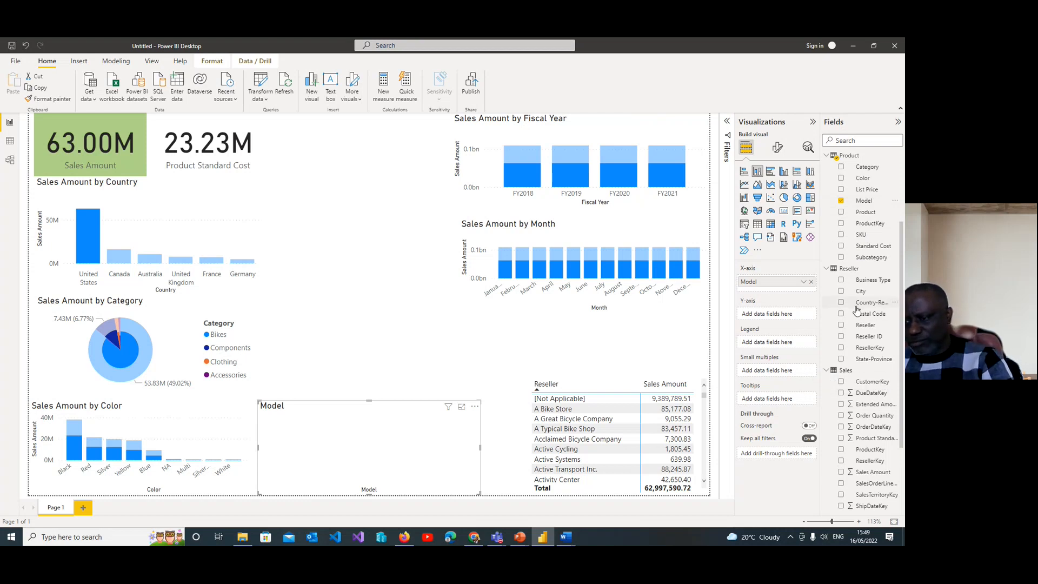
{"action": "left_click", "coordinate": [841, 473]}
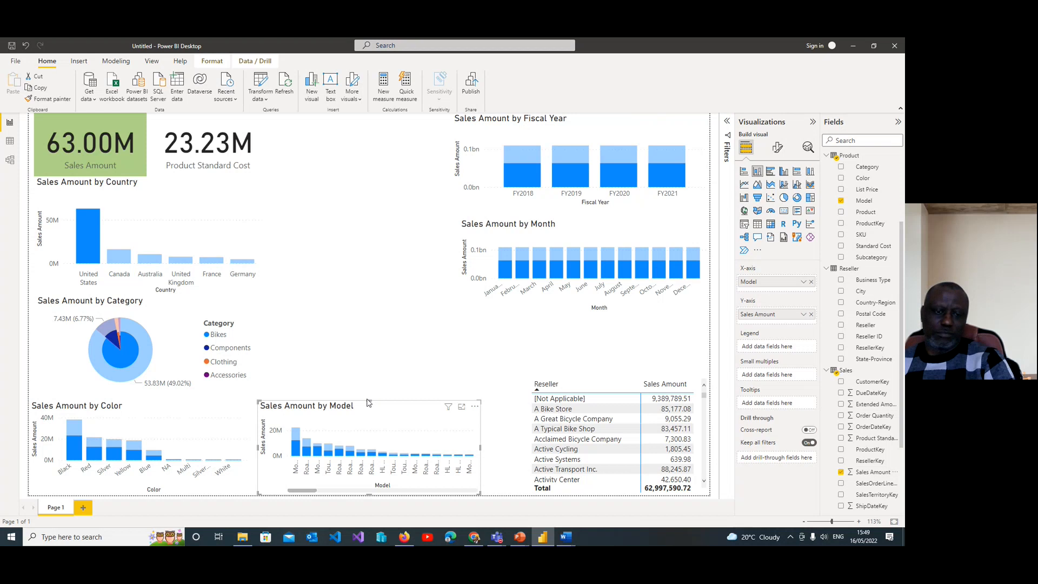
Step: Enlarge the Model chart to fill the gap between the Color chart and Reseller matrix, trying it as a matrix before restoring the stacked column chart
{"action": "left_click_drag", "start_coordinate": [371, 402], "coordinate": [370, 384]}
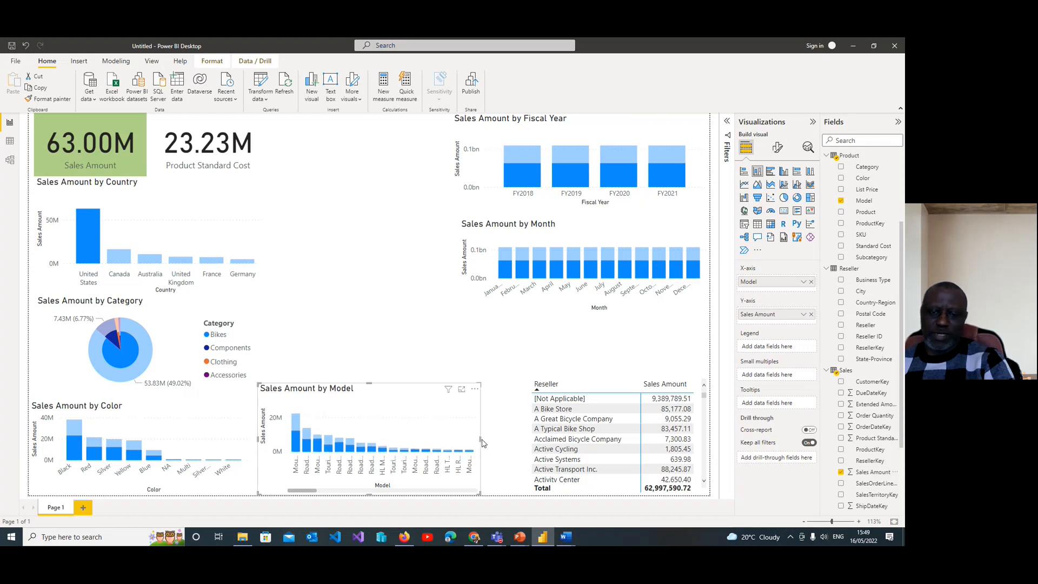
{"action": "left_click_drag", "start_coordinate": [481, 440], "coordinate": [508, 439]}
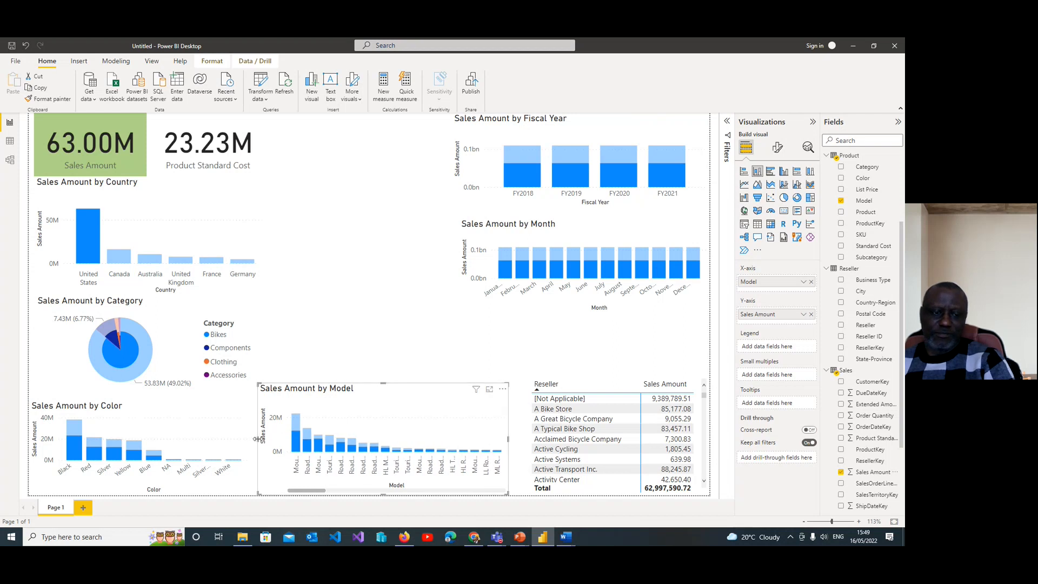
{"action": "left_click_drag", "start_coordinate": [257, 439], "coordinate": [250, 441]}
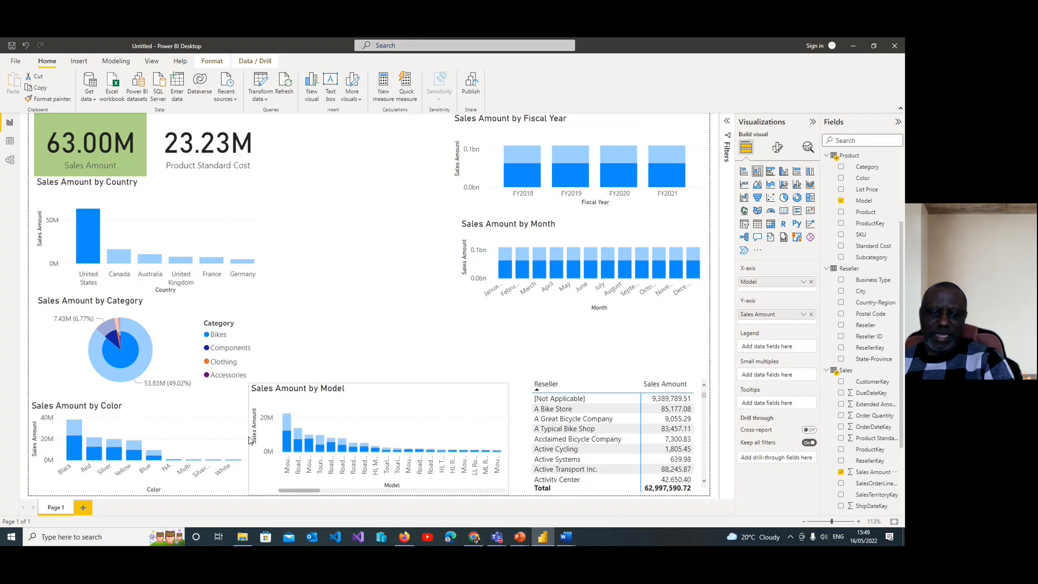
{"action": "left_click_drag", "start_coordinate": [316, 493], "coordinate": [272, 486]}
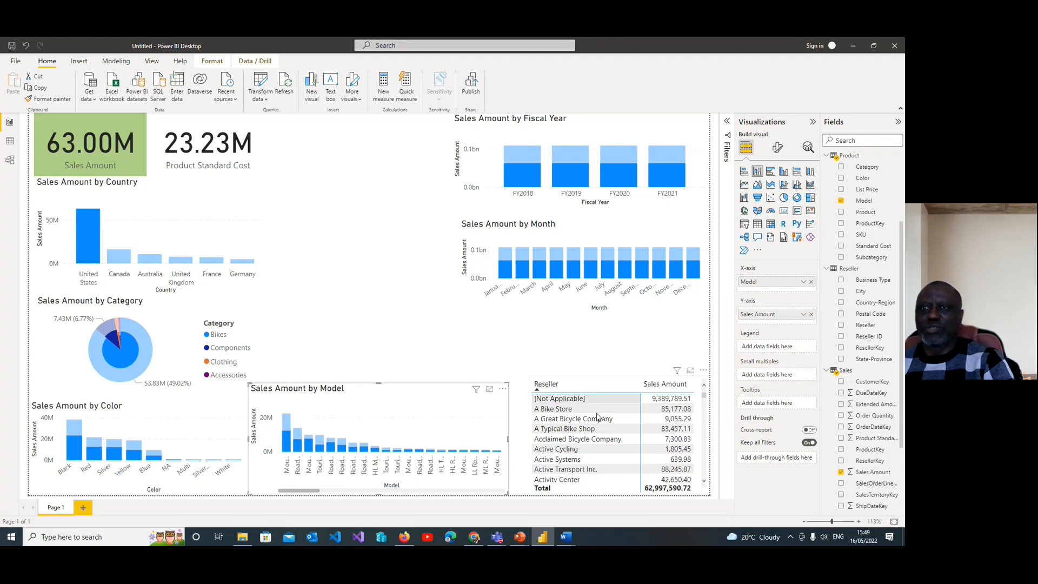
{"action": "left_click", "coordinate": [773, 227]}
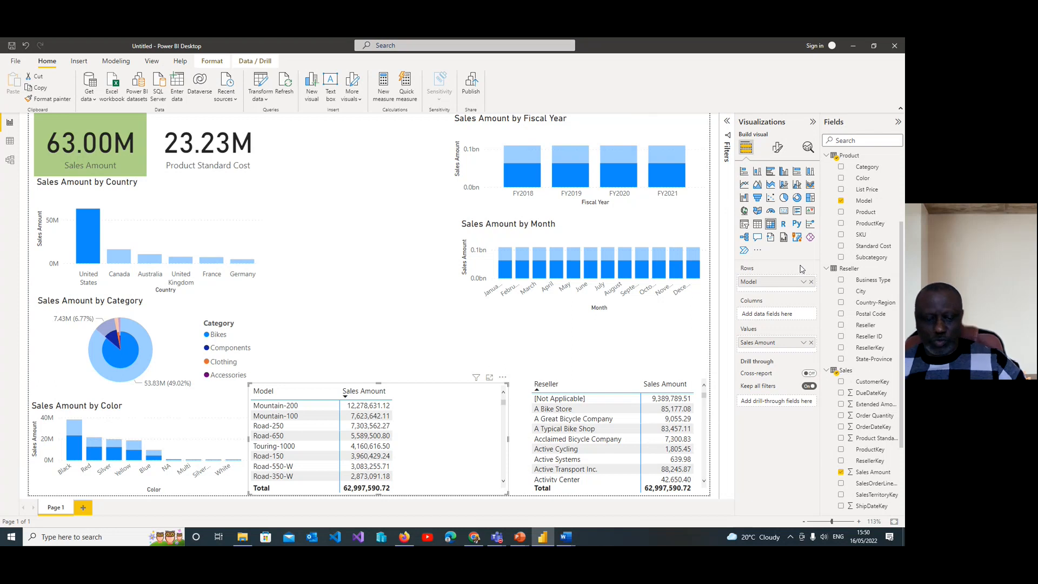
{"action": "left_click", "coordinate": [757, 171]}
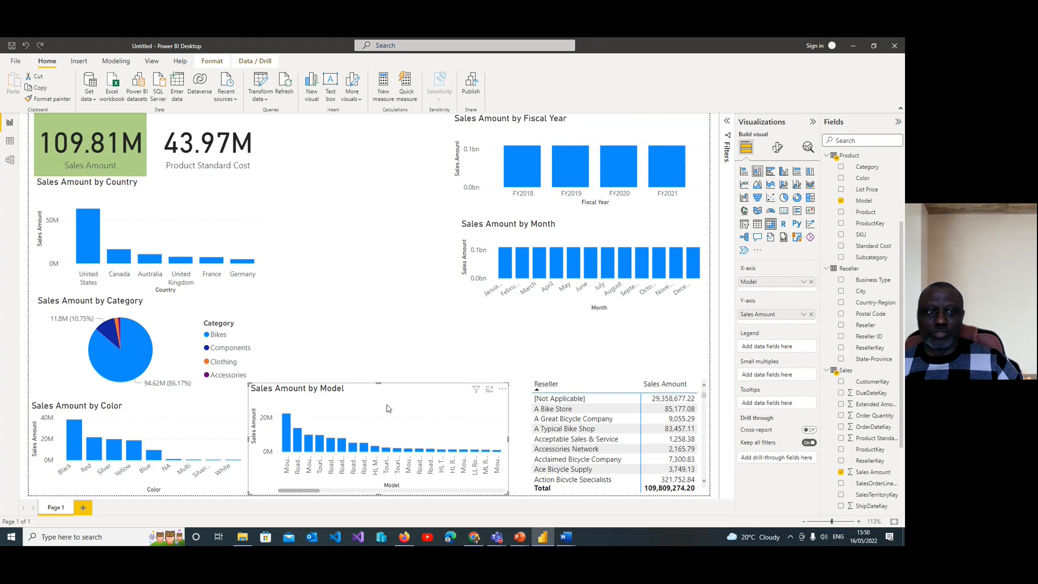
Step: Give the Product Standard Cost card a light grey background
{"action": "left_click", "coordinate": [204, 172]}
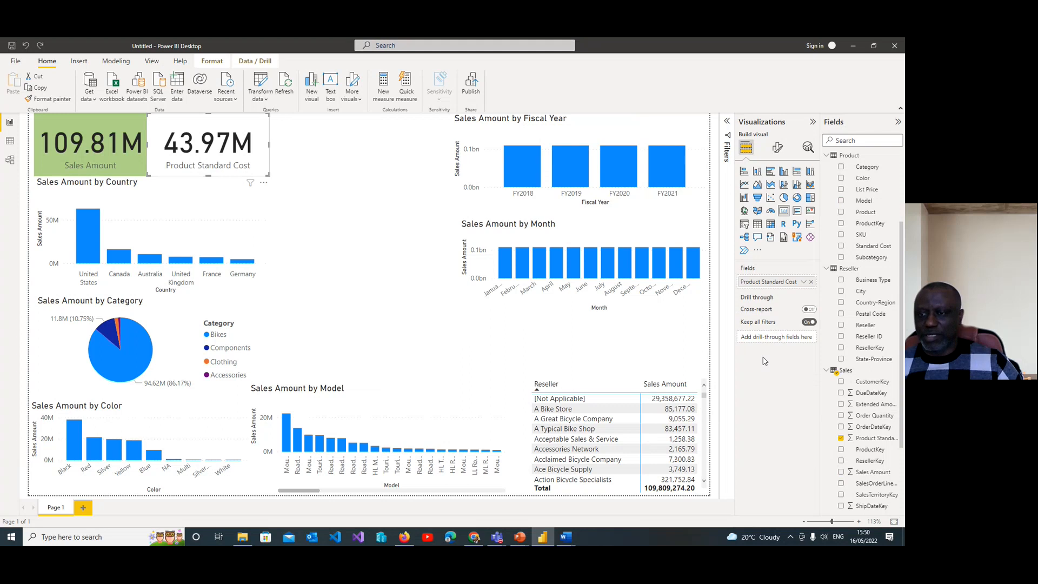
{"action": "left_click", "coordinate": [778, 147]}
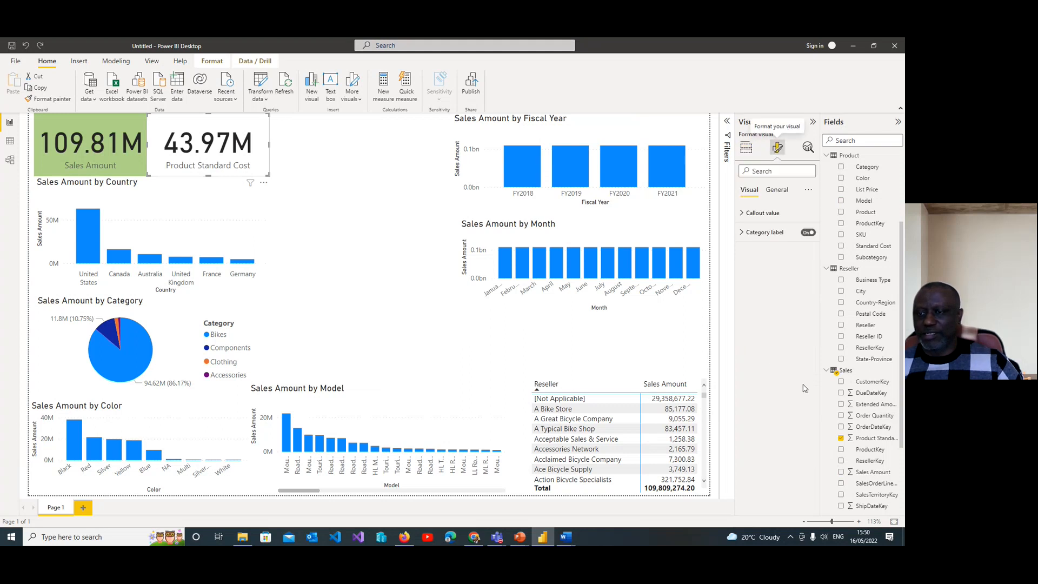
{"action": "left_click", "coordinate": [777, 190]}
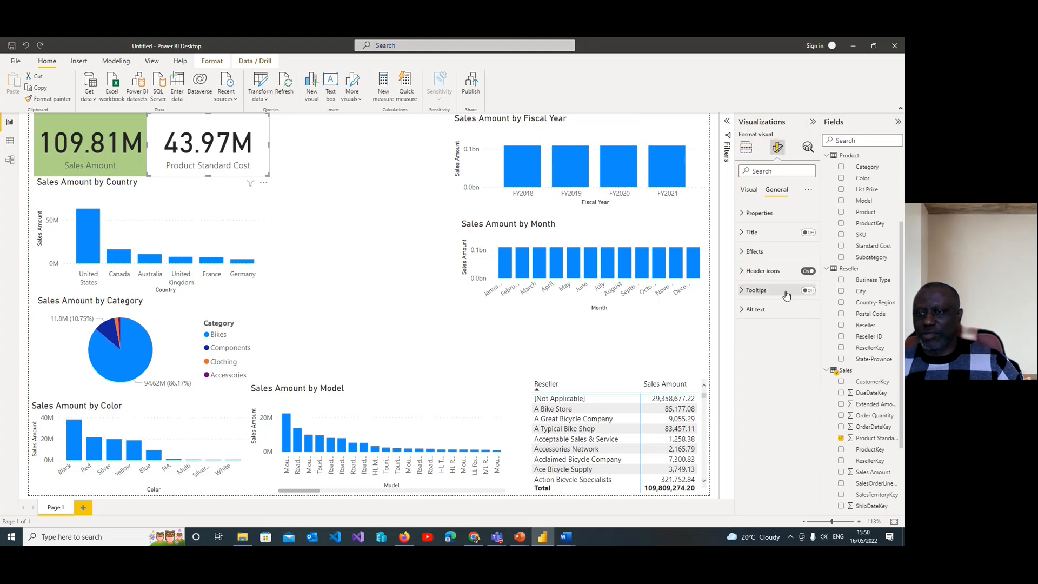
{"action": "left_click", "coordinate": [746, 253]}
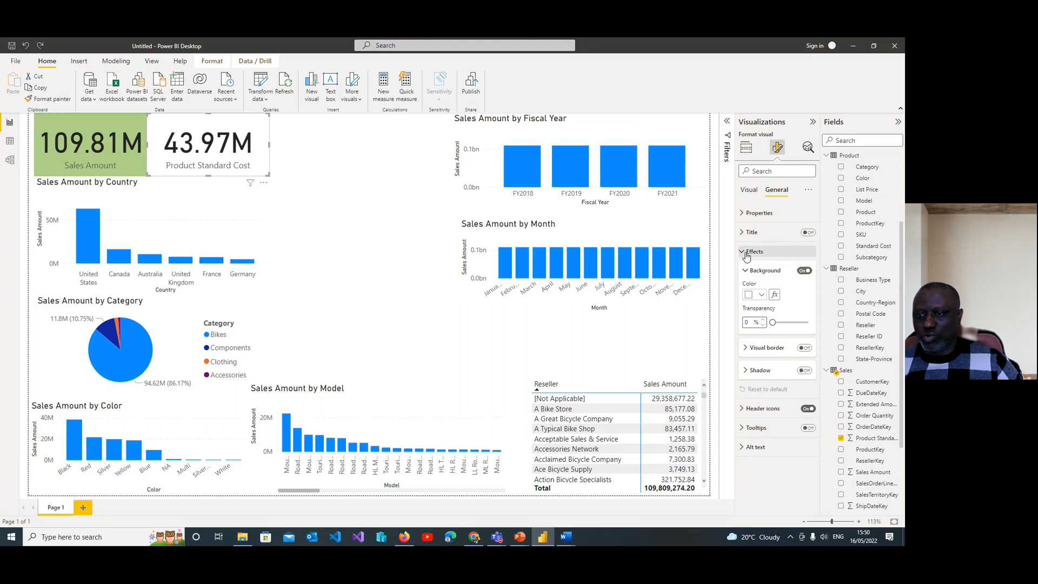
{"action": "left_click", "coordinate": [763, 296]}
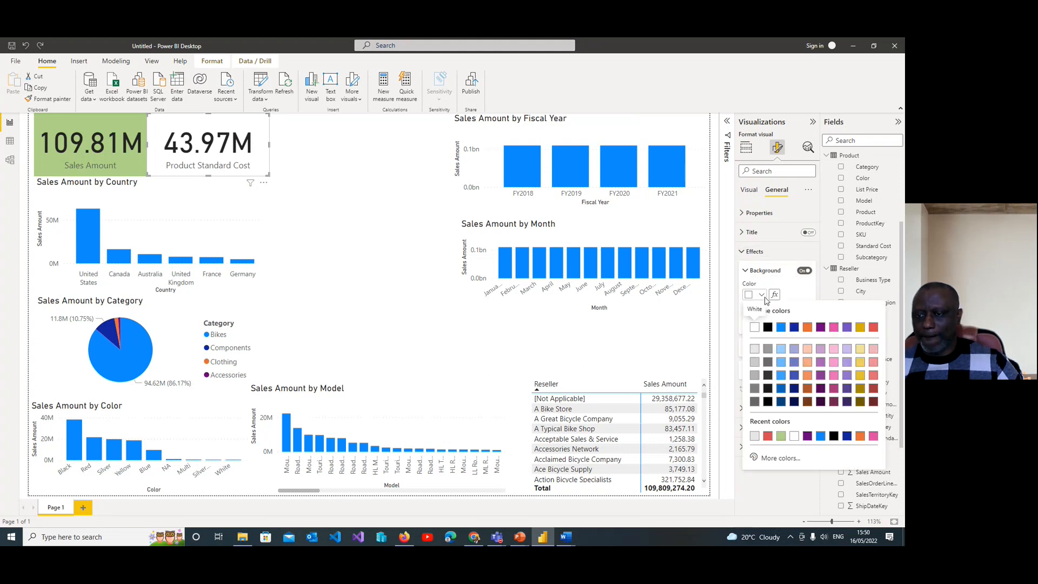
{"action": "left_click", "coordinate": [757, 363]}
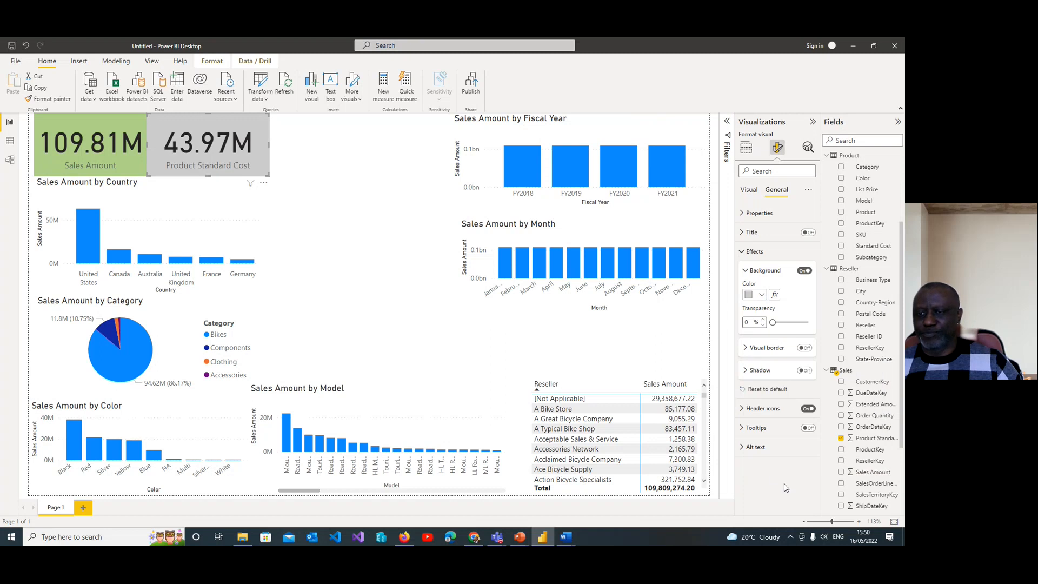
{"action": "left_click", "coordinate": [687, 344]}
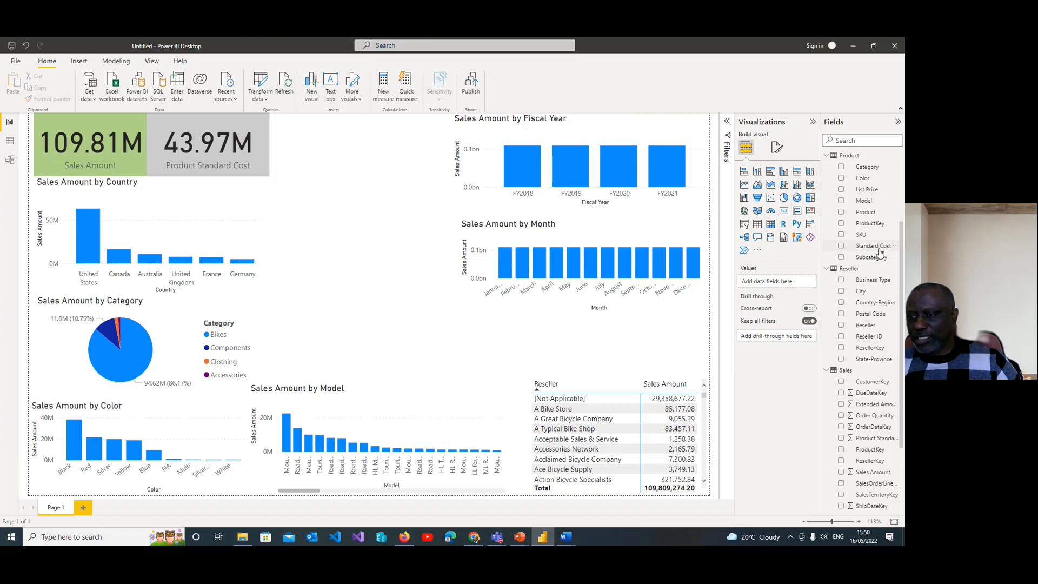
Step: Try a new column chart of Sales Amount by Product above the Model chart, and delete it
{"action": "left_click", "coordinate": [312, 93]}
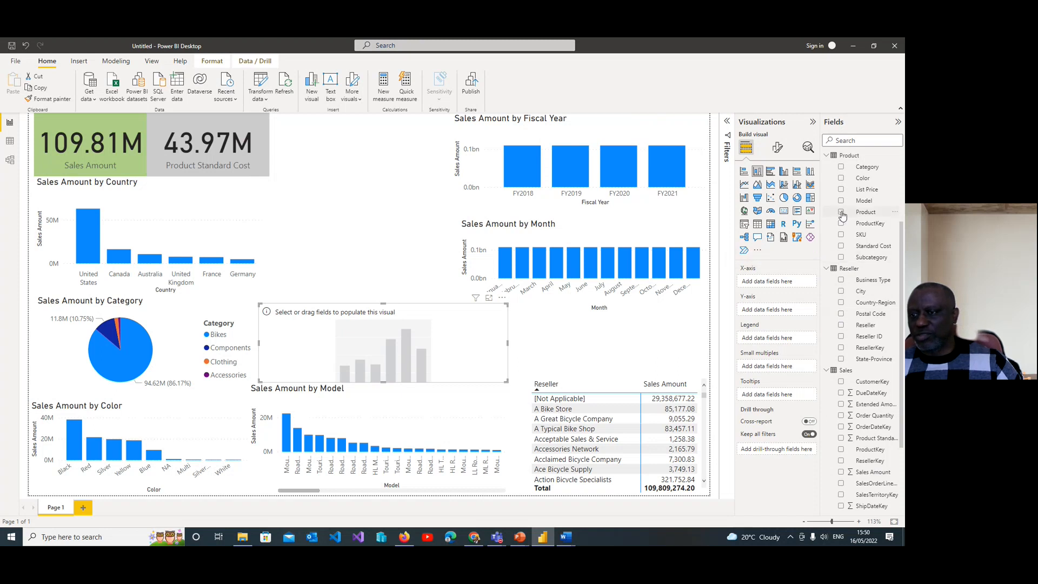
{"action": "left_click", "coordinate": [842, 213]}
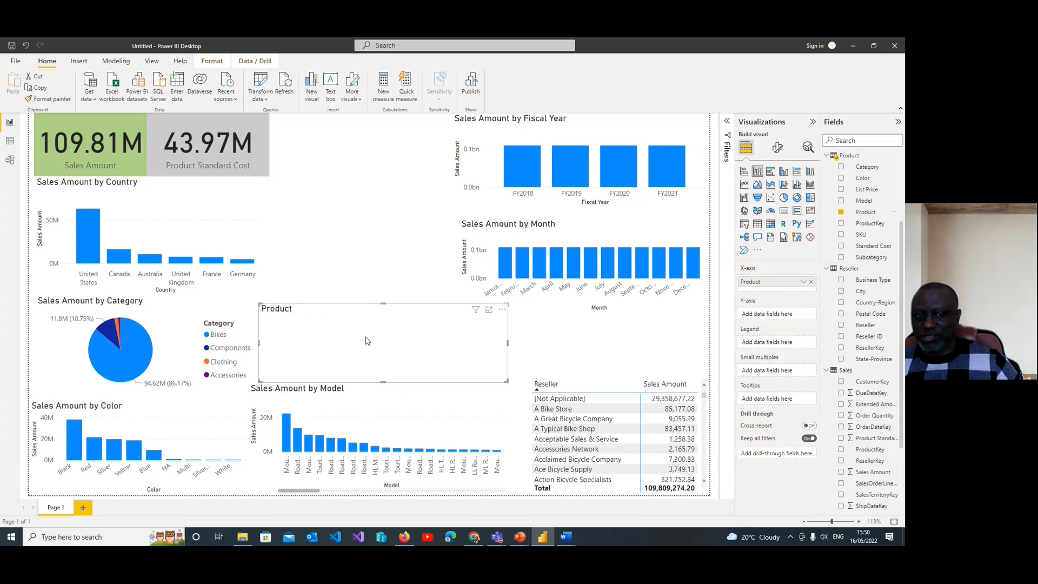
{"action": "left_click", "coordinate": [842, 473]}
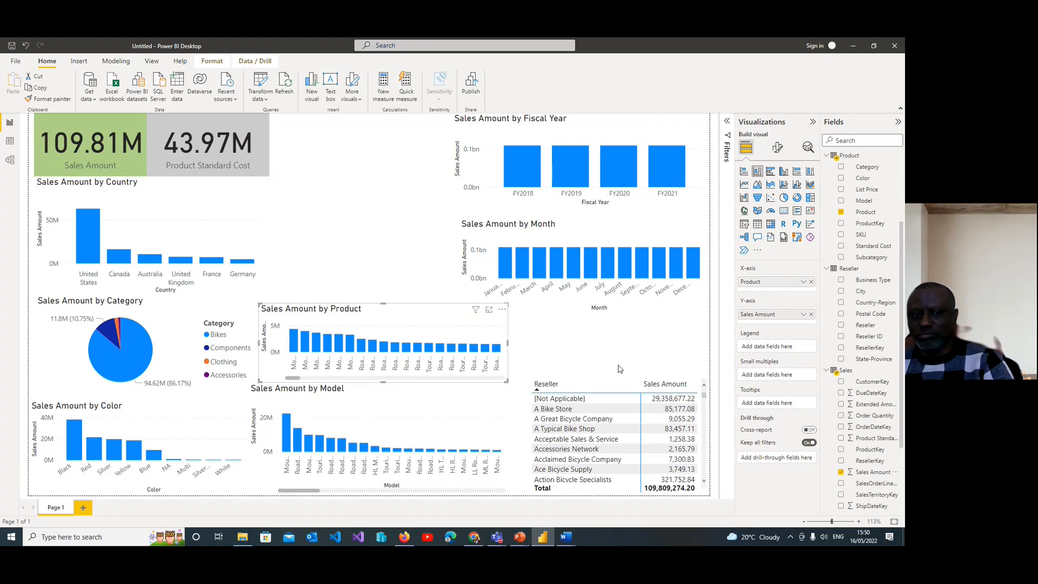
{"action": "key", "text": "Delete"}
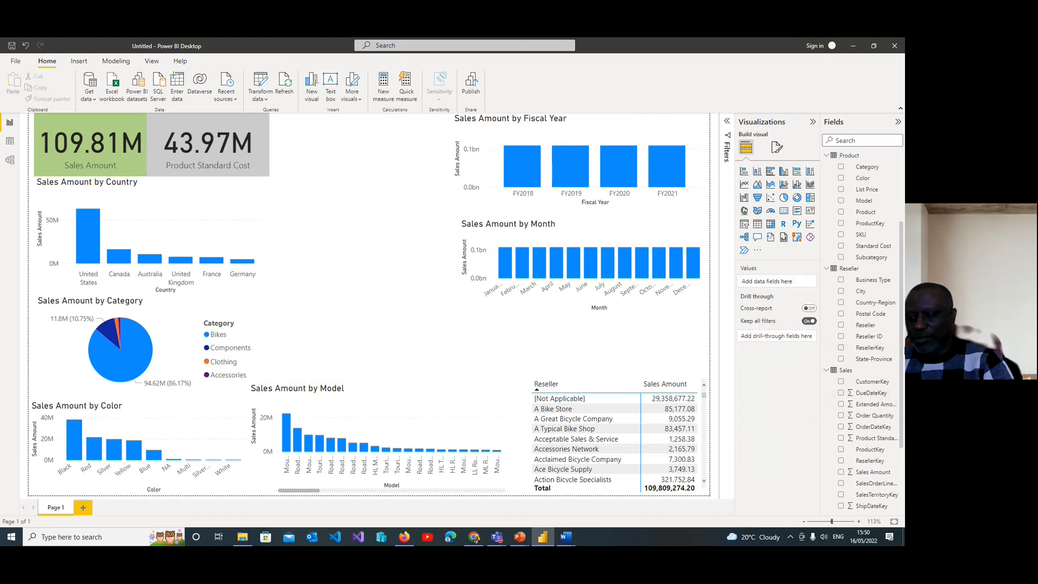
Step: Insert a new column chart above the Model chart and collapse the Date, Product, Reseller, Sales and SalesOrder tables in the field list
{"action": "scroll", "coordinate": [883, 331], "scroll_direction": "down", "scroll_amount": 3}
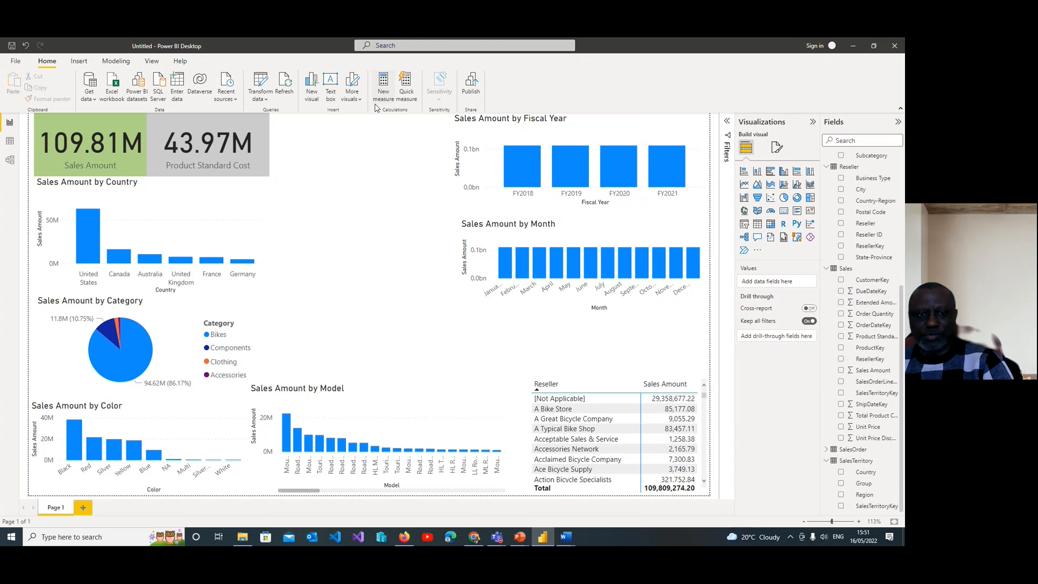
{"action": "left_click", "coordinate": [311, 86]}
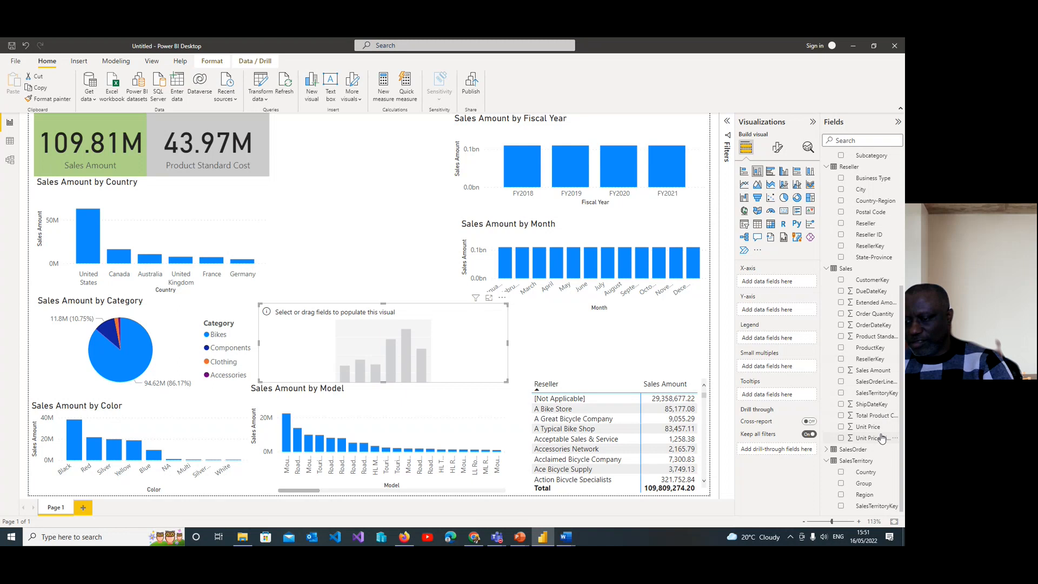
{"action": "left_click", "coordinate": [826, 450]}
{"action": "scroll", "coordinate": [899, 459], "scroll_direction": "down", "scroll_amount": 2}
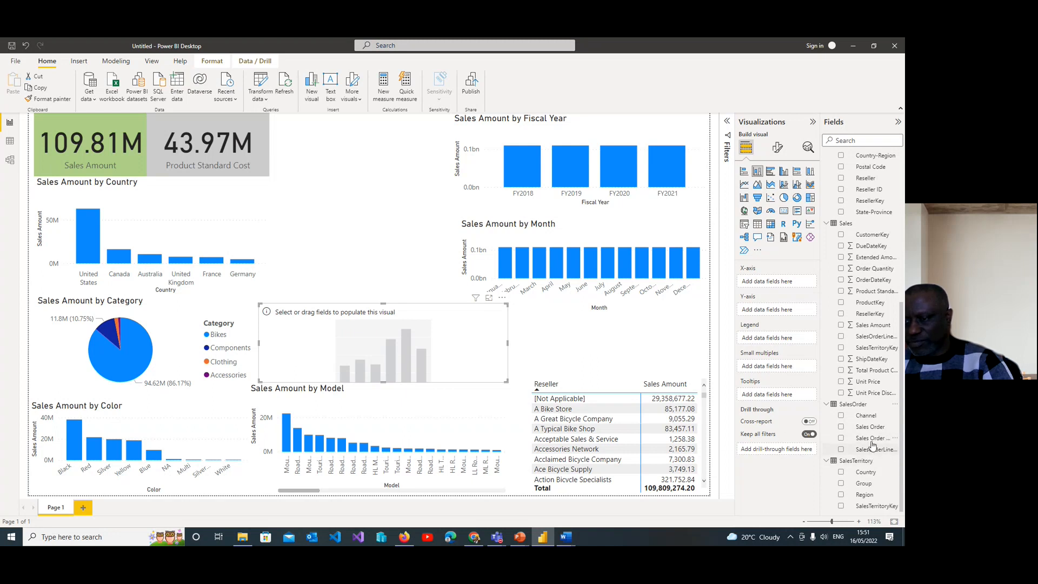
{"action": "scroll", "coordinate": [872, 444], "scroll_direction": "up", "scroll_amount": 6}
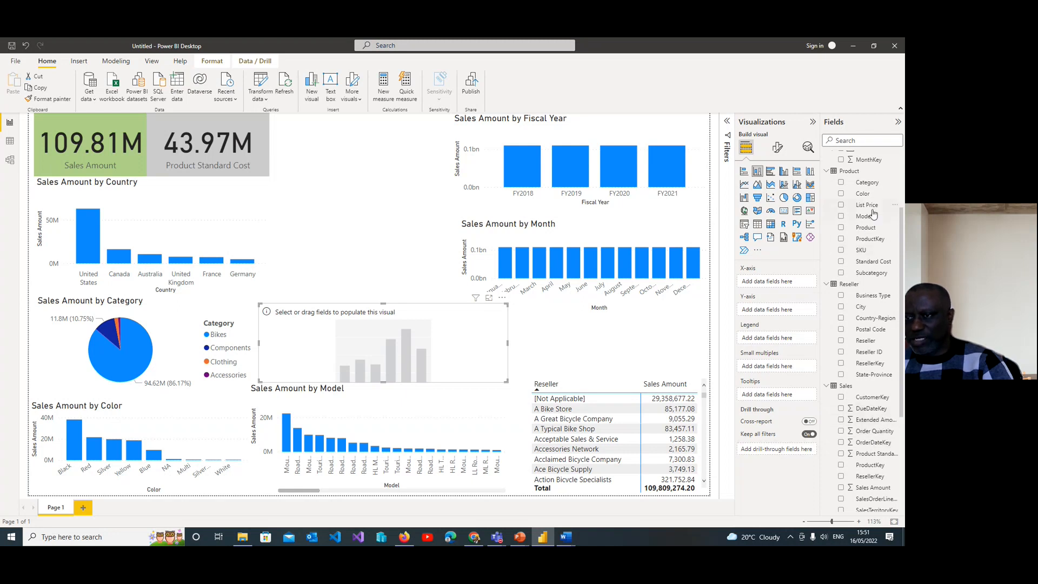
{"action": "scroll", "coordinate": [879, 227], "scroll_direction": "up", "scroll_amount": 3}
{"action": "left_click", "coordinate": [826, 168]}
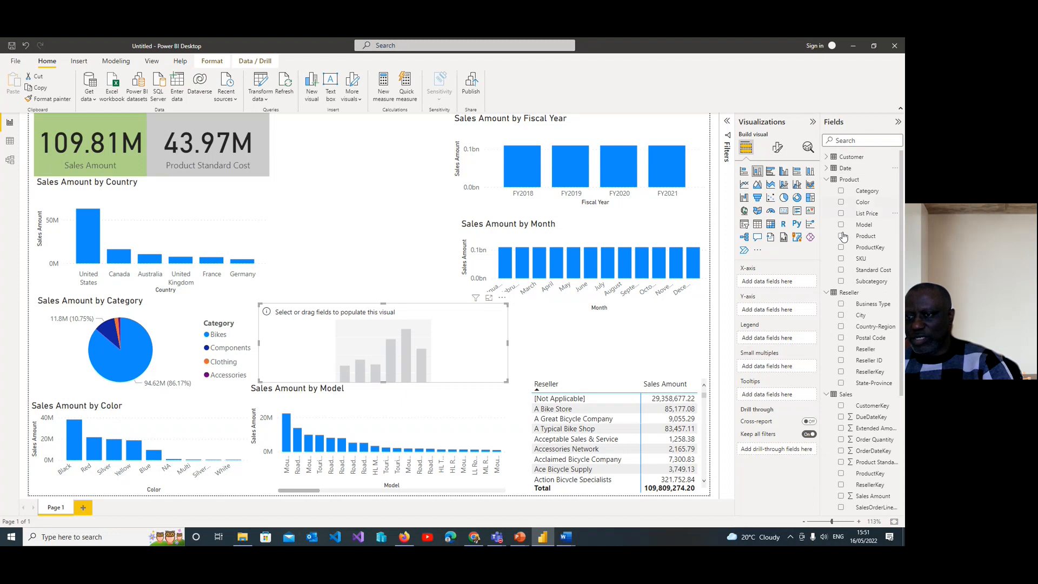
{"action": "left_click", "coordinate": [826, 180]}
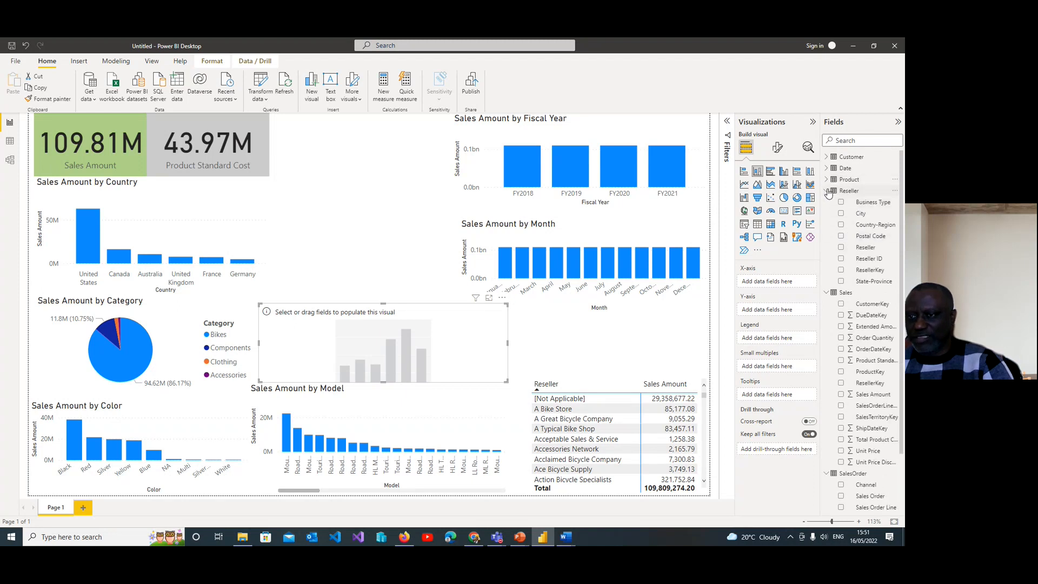
{"action": "left_click", "coordinate": [827, 192]}
{"action": "left_click", "coordinate": [827, 203]}
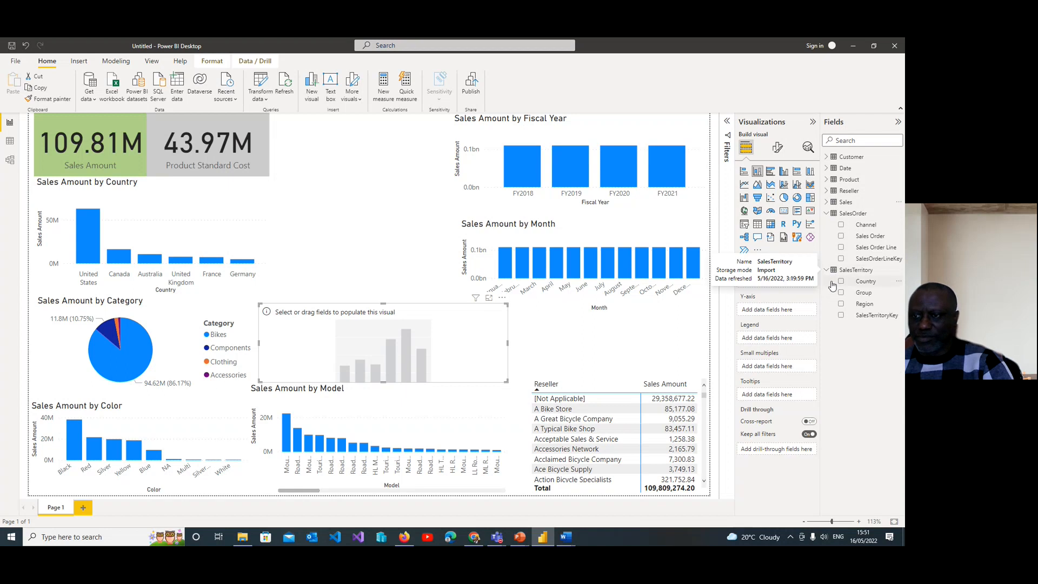
{"action": "left_click", "coordinate": [828, 214]}
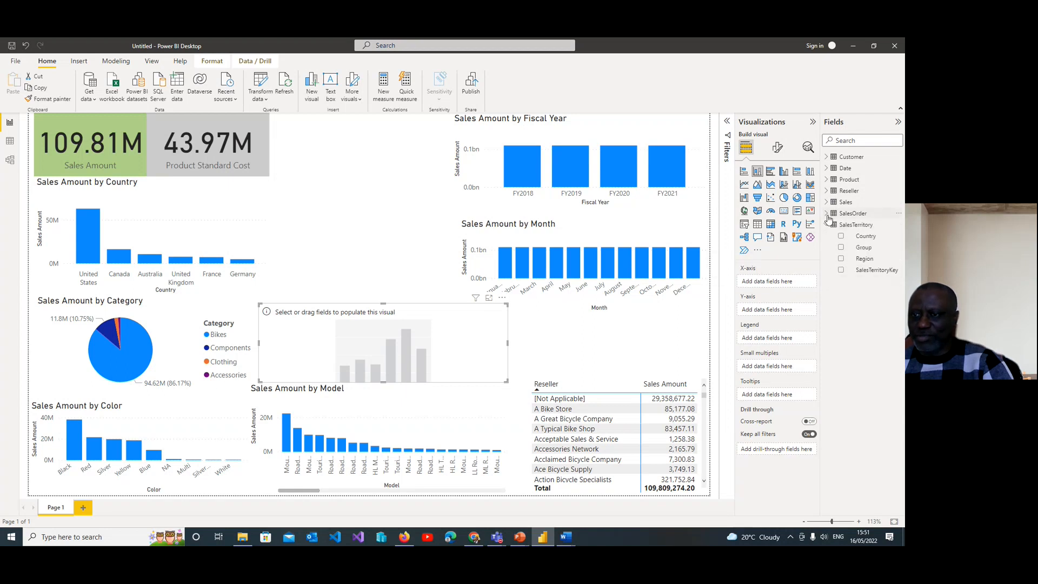
Step: Plot Sales Amount by Customer in the new chart, and replace Customer with the Customer table's State-Province field
{"action": "left_click", "coordinate": [827, 157]}
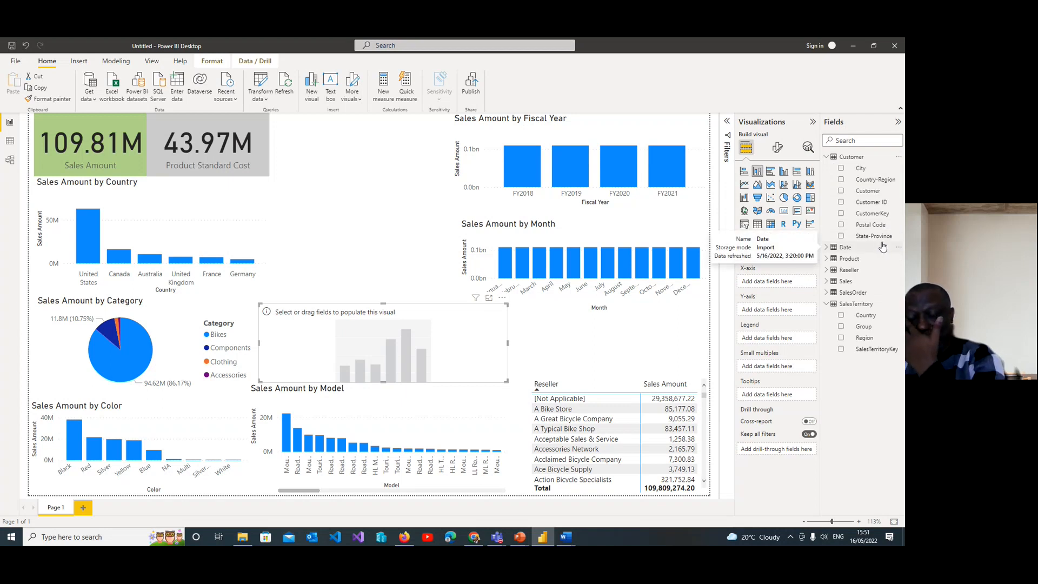
{"action": "left_click", "coordinate": [842, 192]}
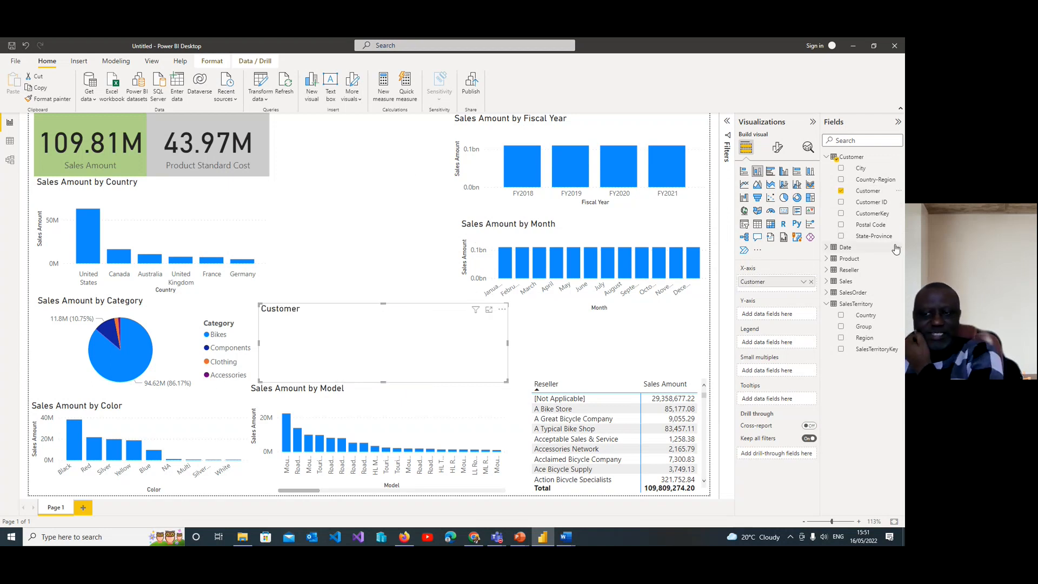
{"action": "left_click", "coordinate": [829, 282]}
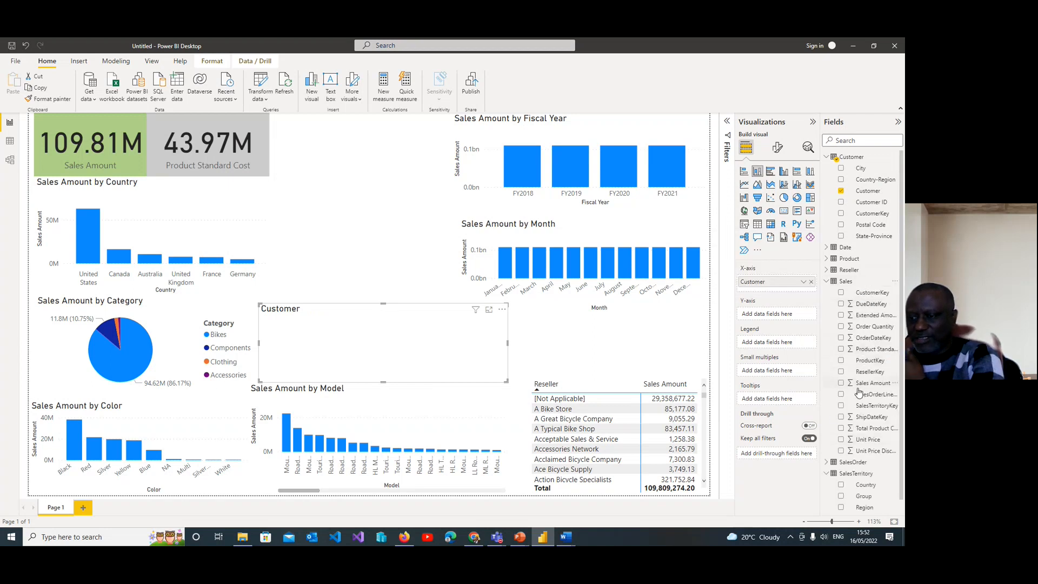
{"action": "left_click", "coordinate": [848, 385]}
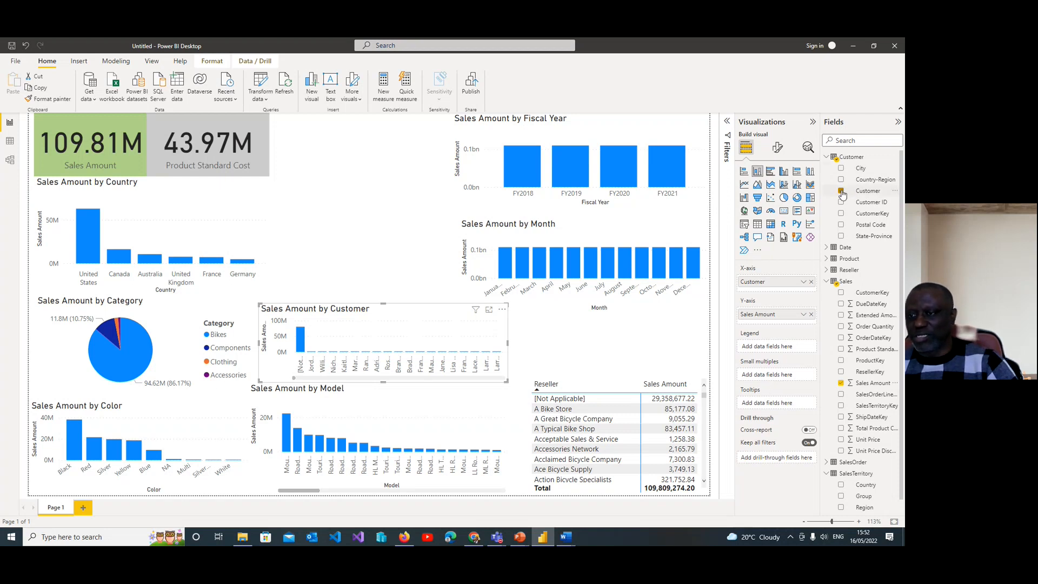
{"action": "left_click", "coordinate": [841, 191]}
{"action": "left_click", "coordinate": [841, 237]}
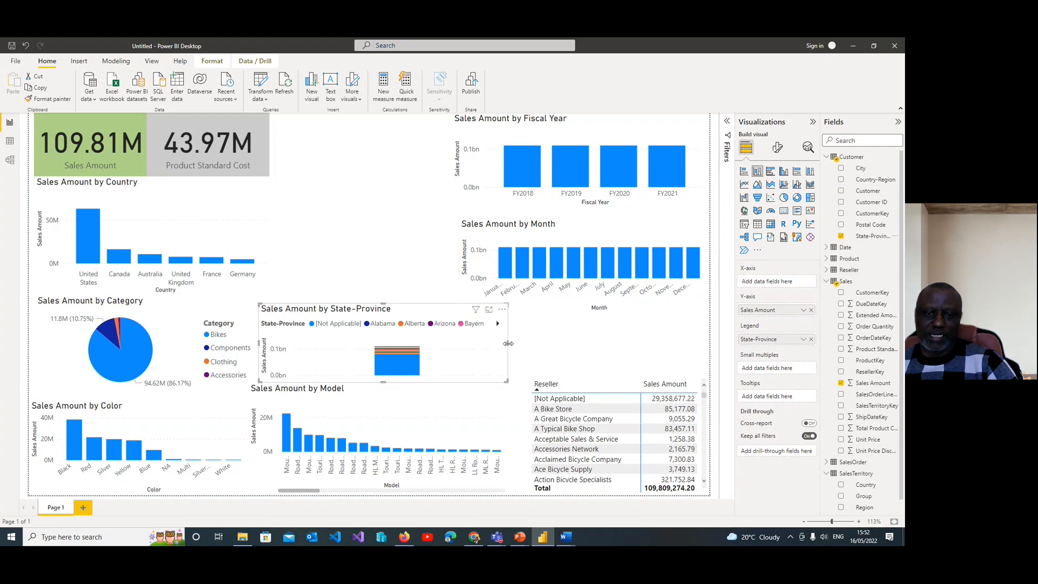
Step: Widen the State-Province chart slightly and, after trying line, bar, column and 100% stacked bar types, convert it to a treemap
{"action": "left_click_drag", "start_coordinate": [475, 345], "coordinate": [536, 355]}
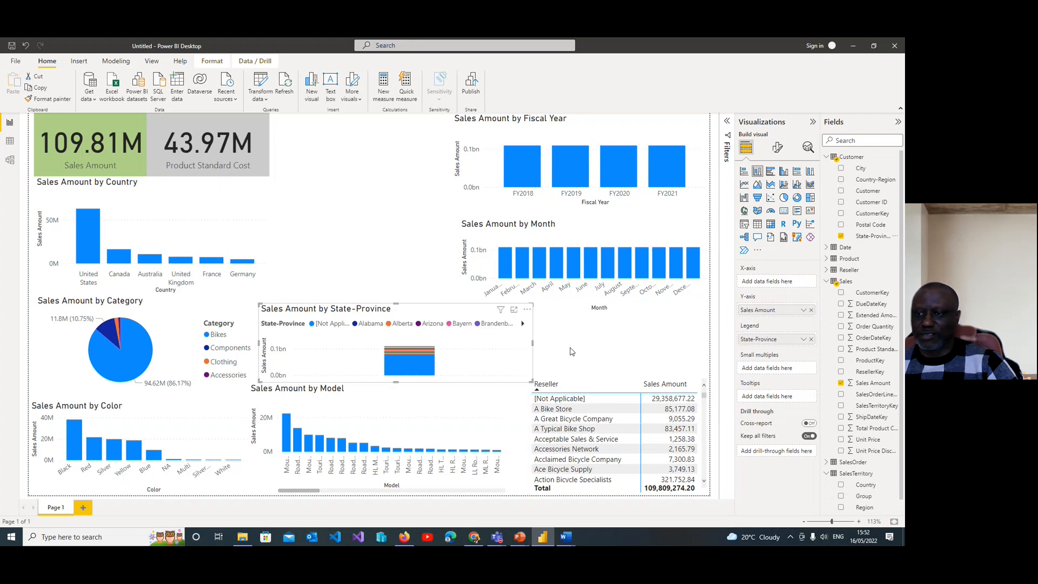
{"action": "left_click", "coordinate": [758, 185]}
{"action": "left_click", "coordinate": [745, 184]}
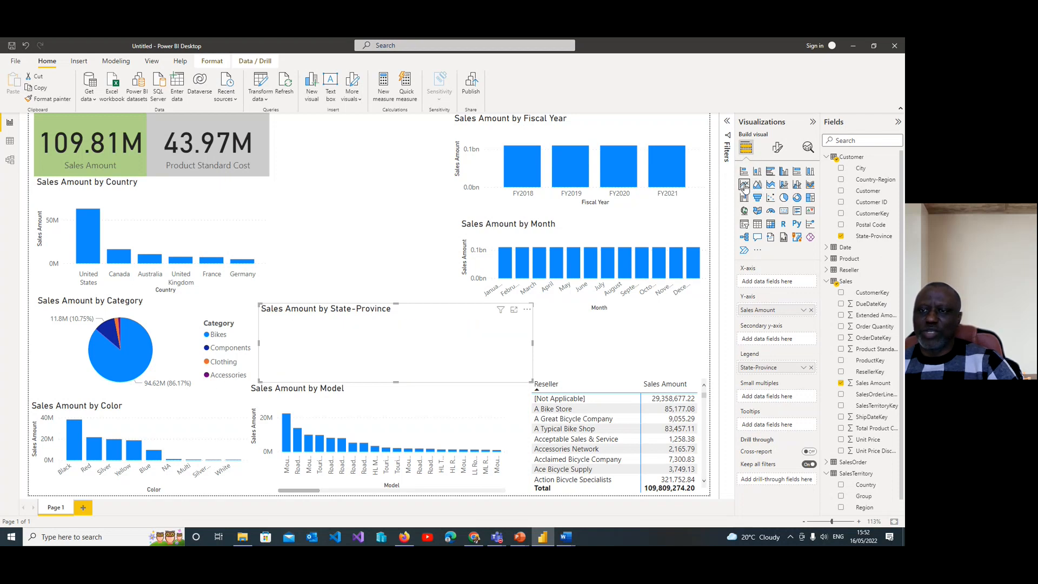
{"action": "left_click", "coordinate": [772, 173]}
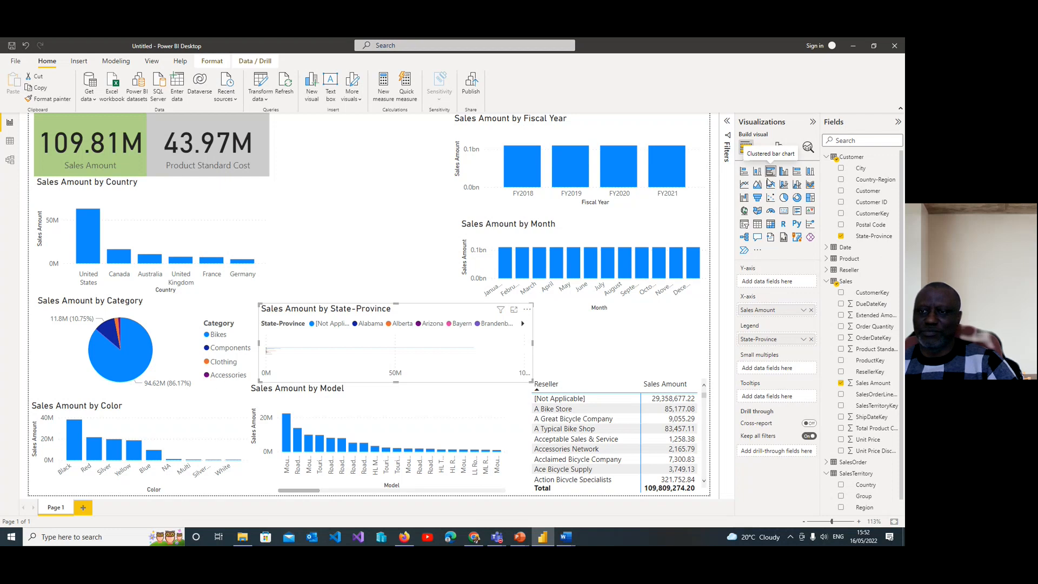
{"action": "left_click", "coordinate": [745, 173]}
{"action": "left_click", "coordinate": [757, 173]}
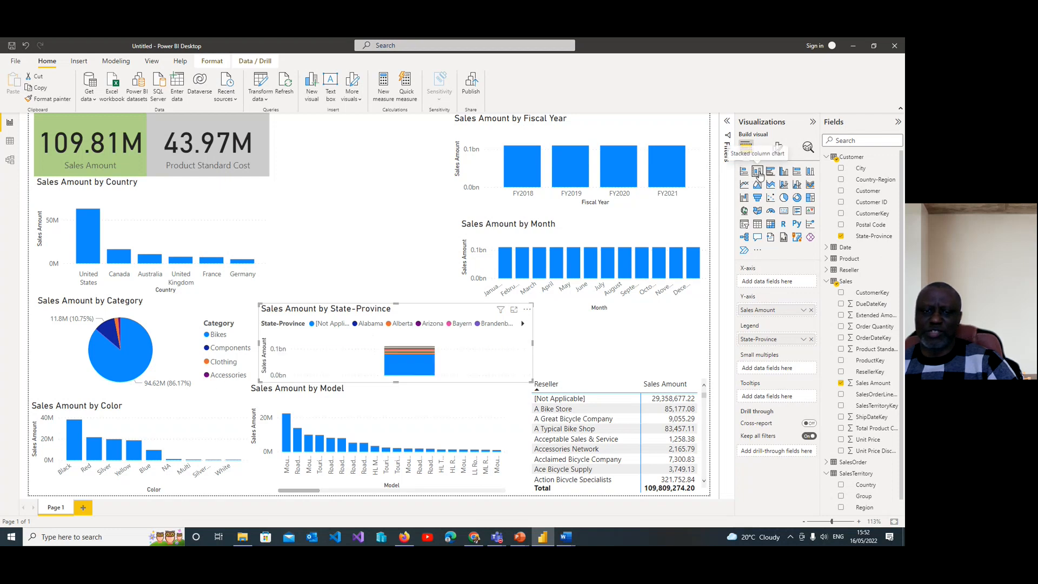
{"action": "left_click", "coordinate": [797, 172]}
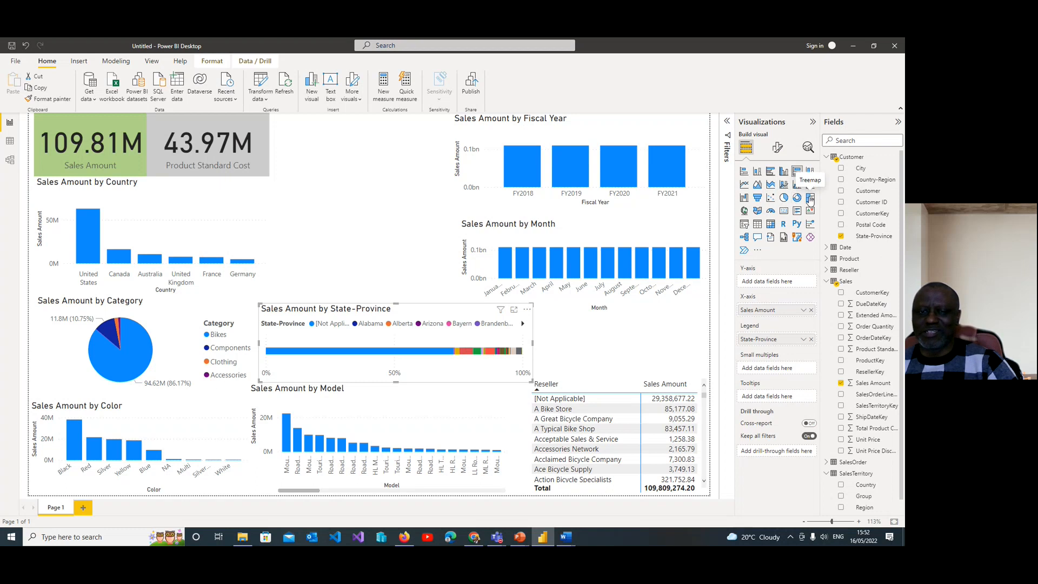
{"action": "left_click", "coordinate": [809, 198]}
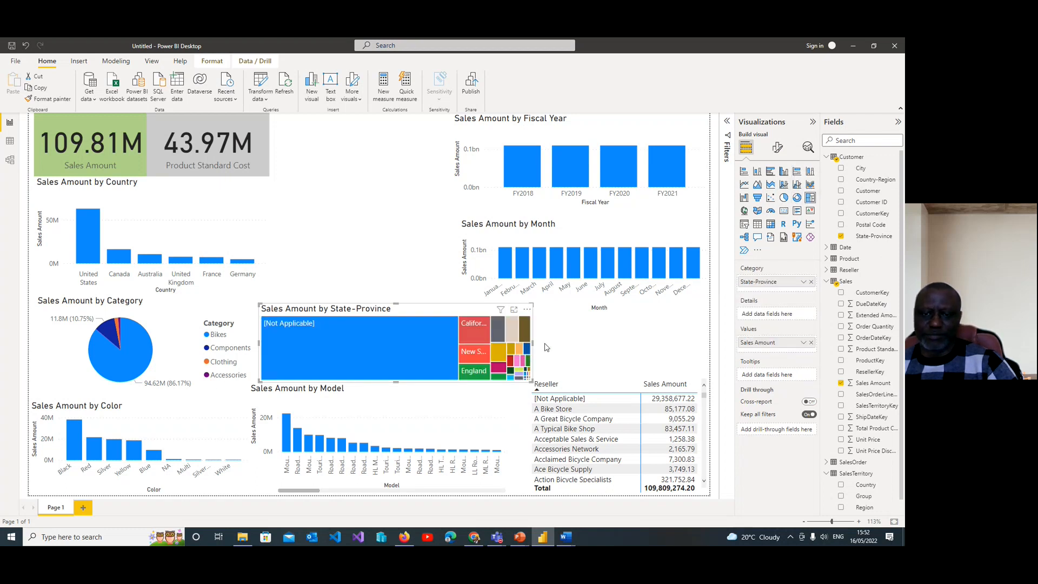
Step: Shorten the Reseller matrix from its upper edge and widen the State-Province treemap across the space above it
{"action": "left_click", "coordinate": [599, 384]}
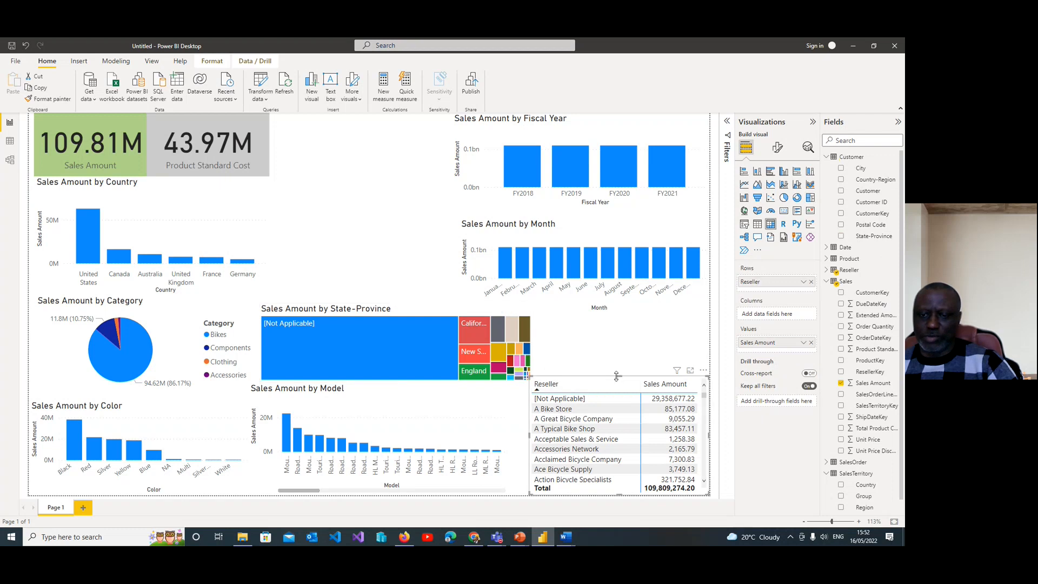
{"action": "left_click_drag", "start_coordinate": [619, 374], "coordinate": [618, 398]}
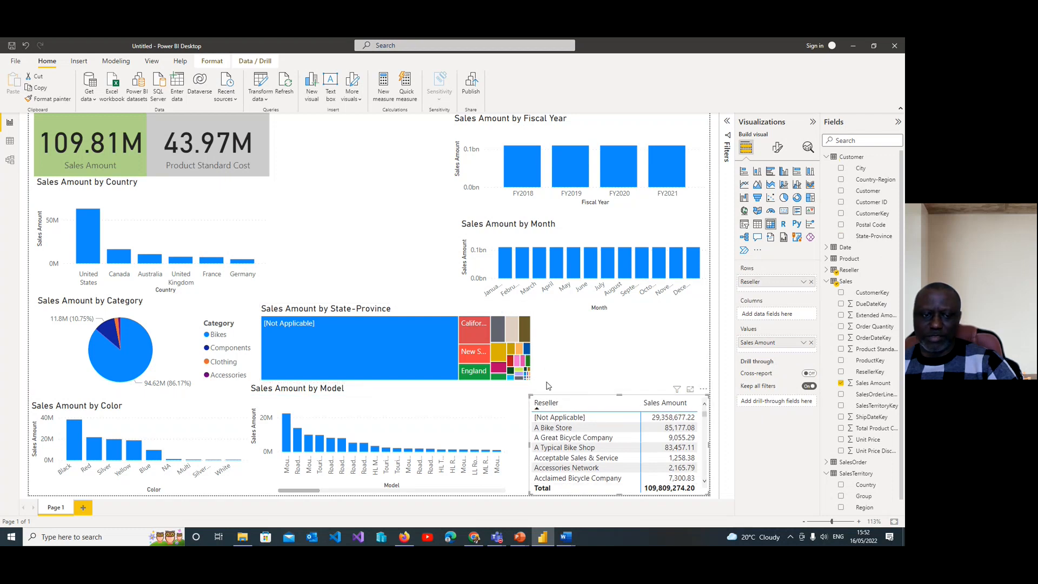
{"action": "left_click", "coordinate": [527, 349]}
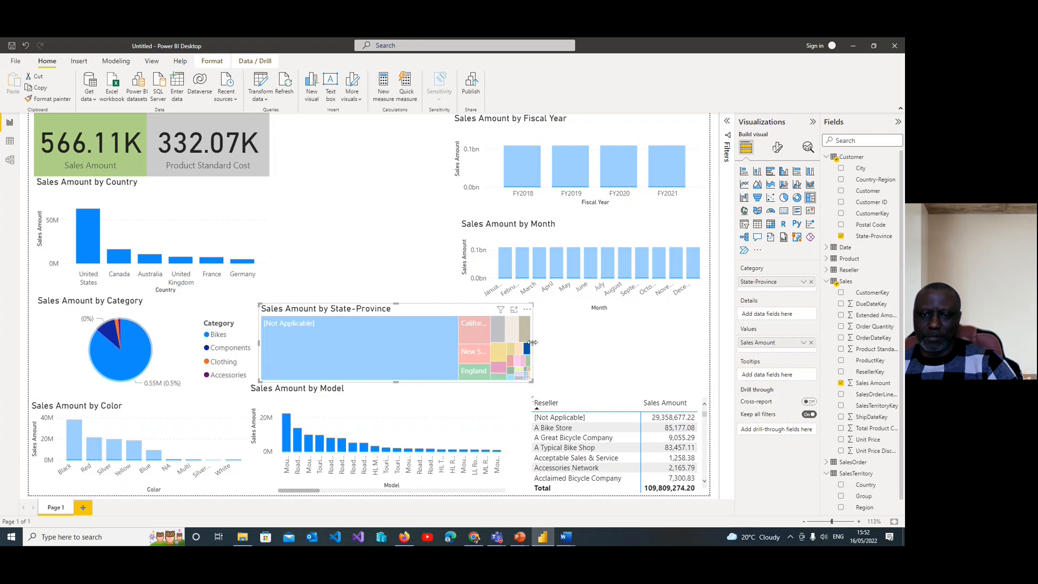
{"action": "left_click_drag", "start_coordinate": [544, 343], "coordinate": [698, 344]}
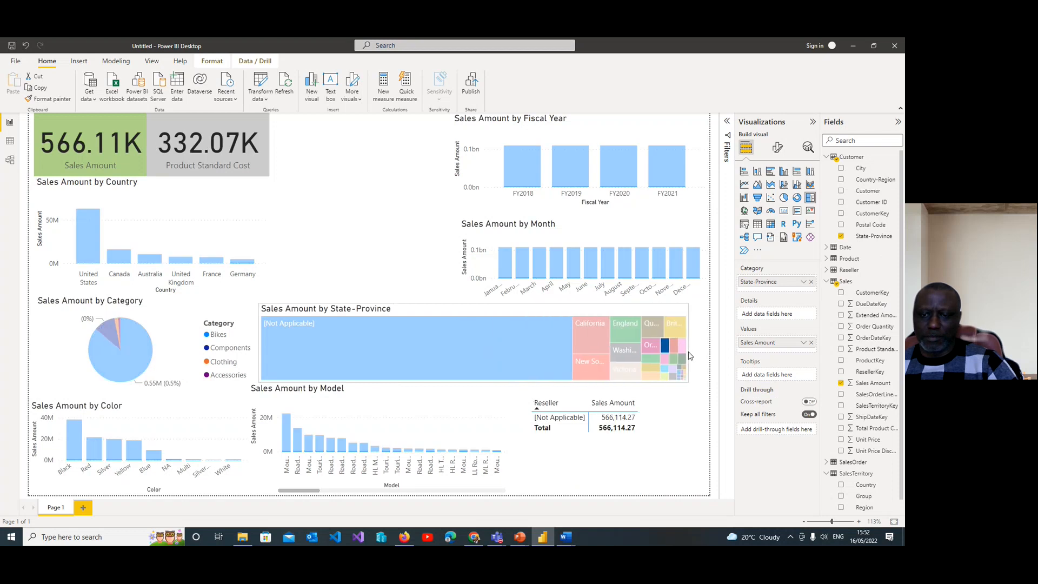
{"action": "left_click", "coordinate": [427, 285]}
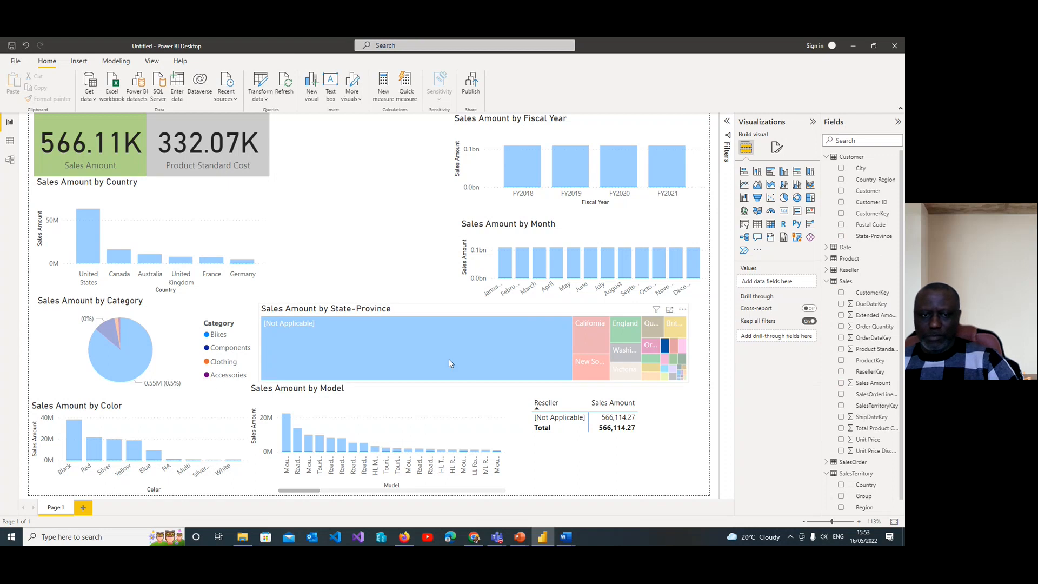
Step: Cross-filter the report by the California and [Not Applicable] tiles of the State-Province treemap, and clear the selection
{"action": "left_click", "coordinate": [518, 356]}
{"action": "left_click", "coordinate": [591, 332]}
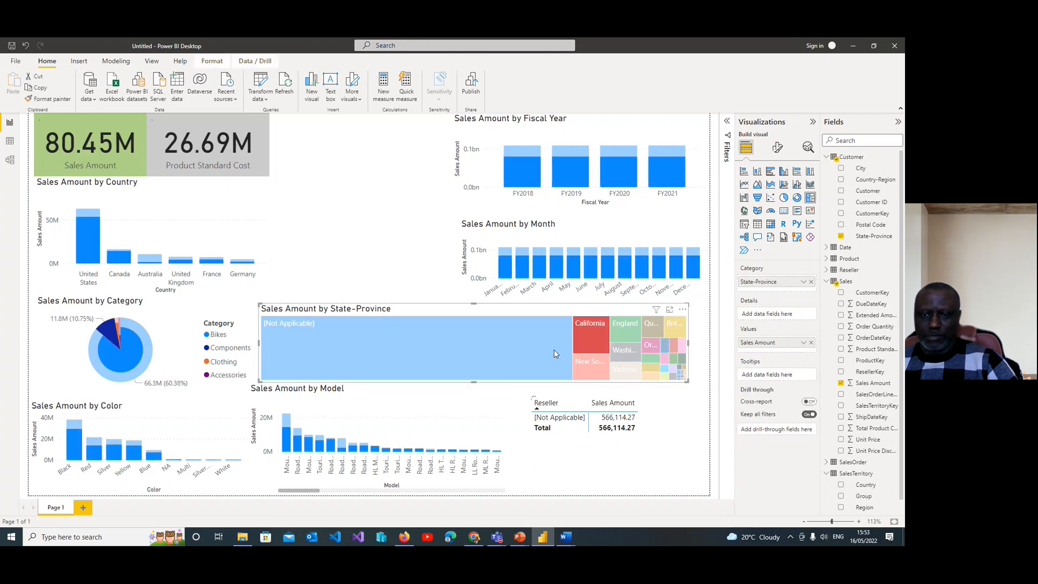
{"action": "left_click", "coordinate": [464, 342]}
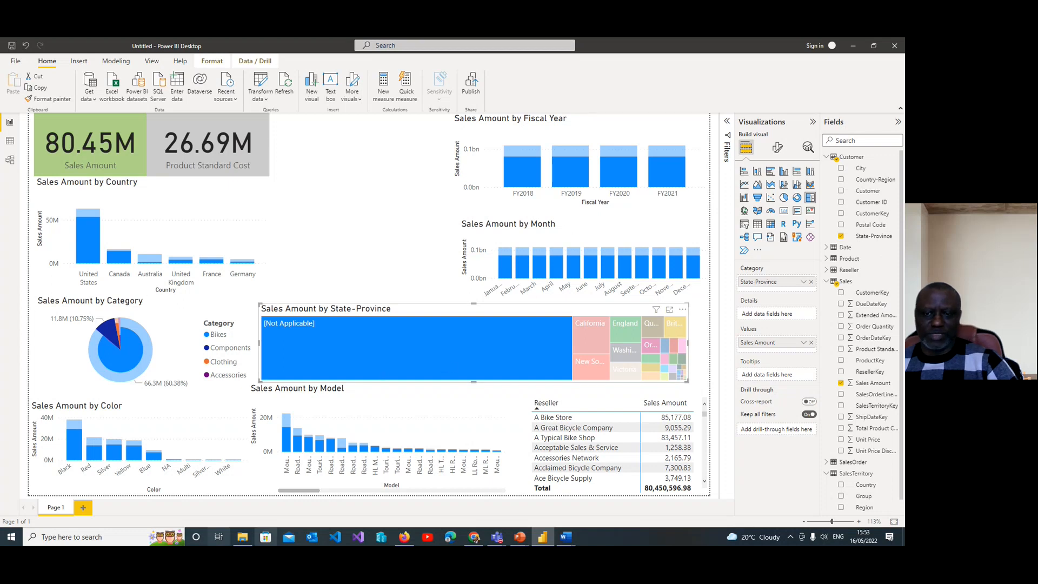
{"action": "left_click", "coordinate": [589, 330]}
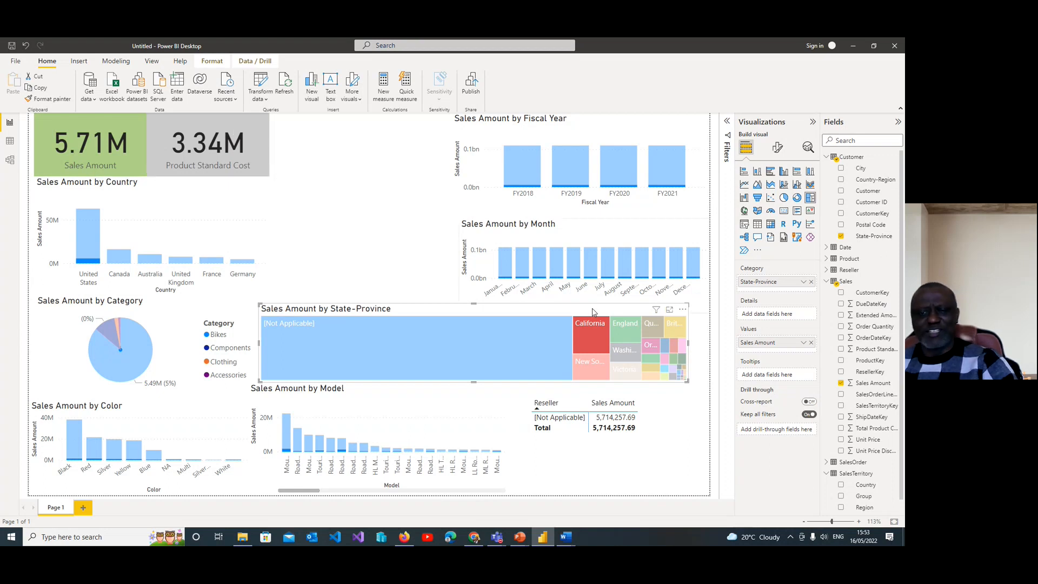
{"action": "left_click", "coordinate": [636, 428]}
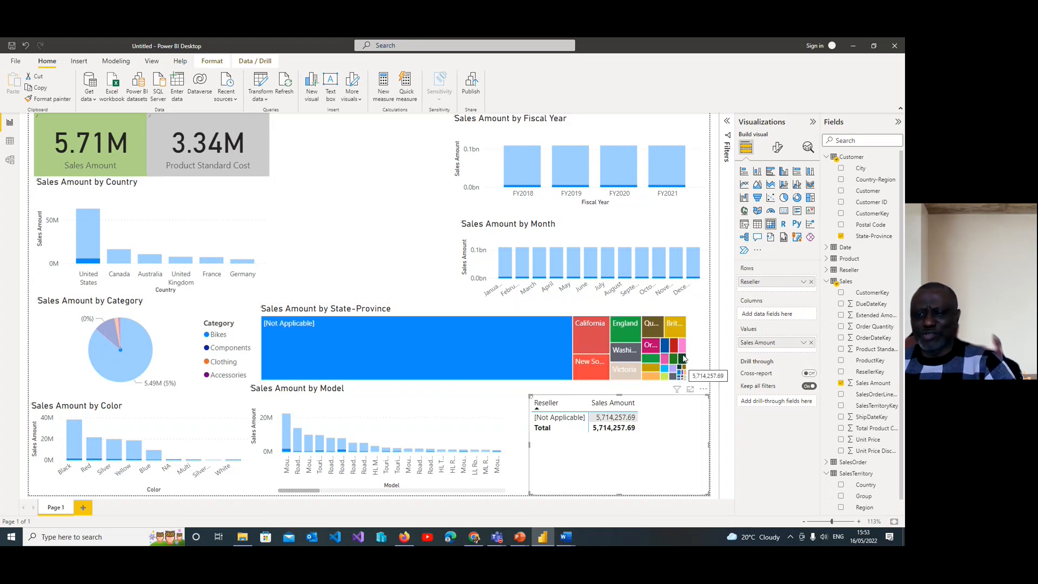
{"action": "left_click", "coordinate": [696, 379]}
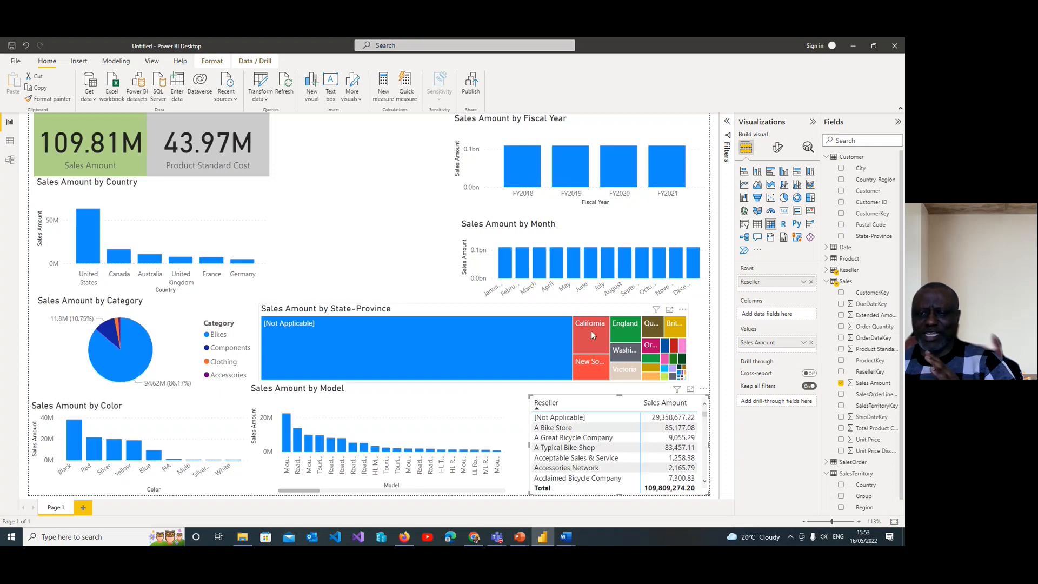
{"action": "left_click", "coordinate": [593, 332]}
{"action": "left_click", "coordinate": [537, 337]}
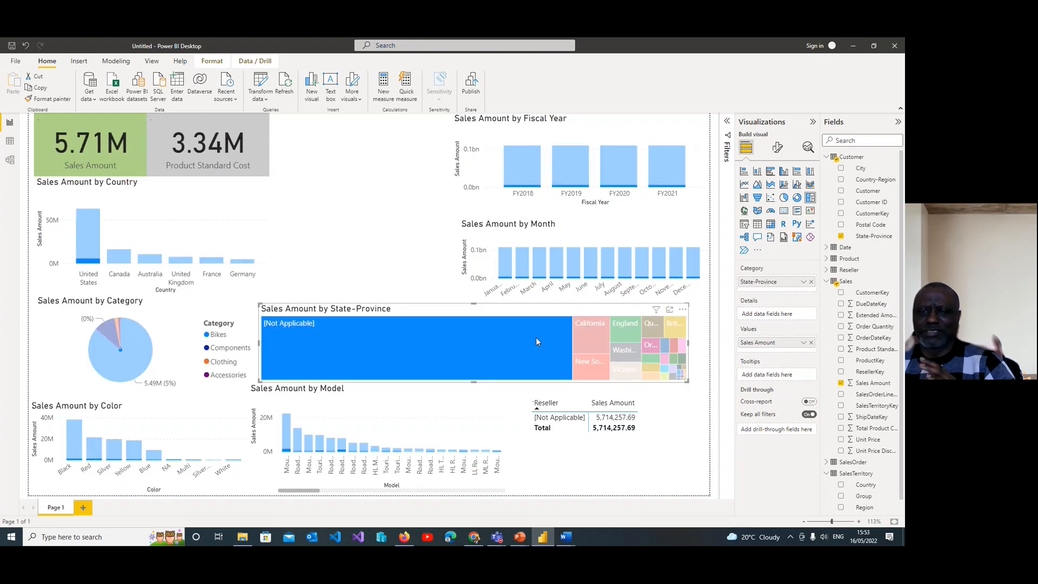
{"action": "left_click", "coordinate": [496, 347]}
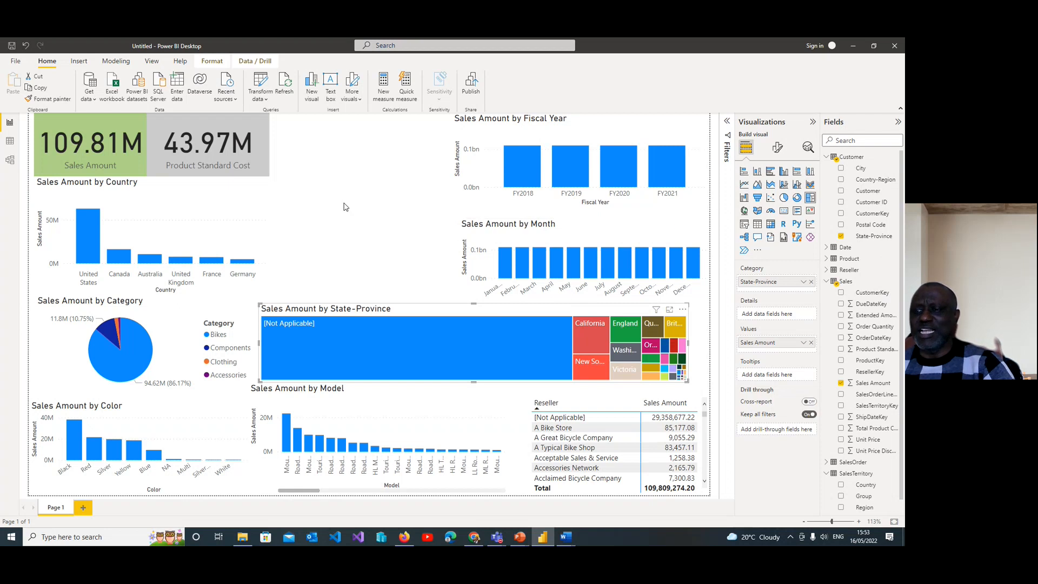
Step: Try adding Year and Quarter from the Date table's date hierarchy to the Fiscal Year chart, removing each one again
{"action": "left_click", "coordinate": [363, 220]}
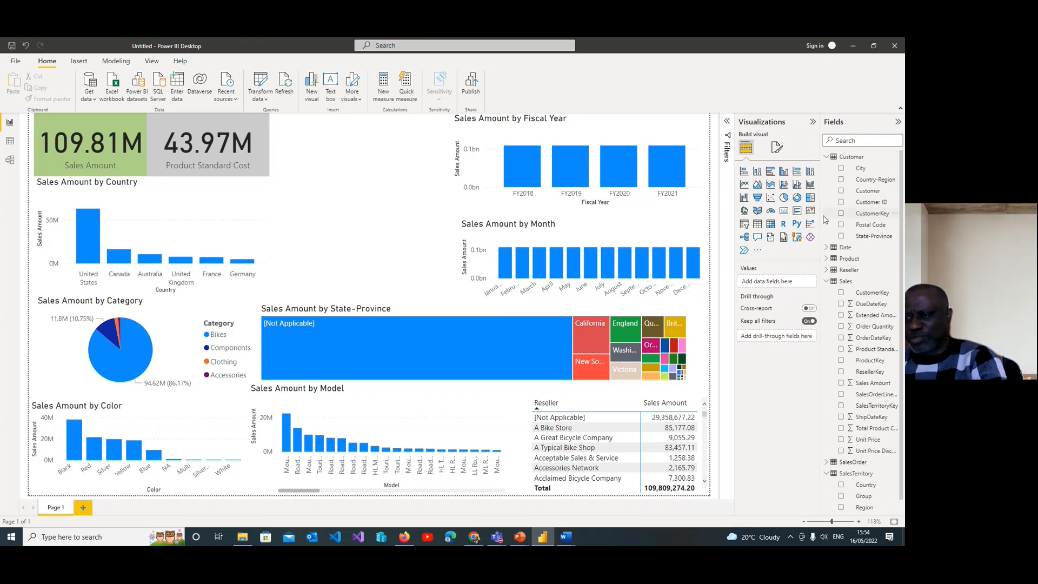
{"action": "left_click", "coordinate": [826, 157]}
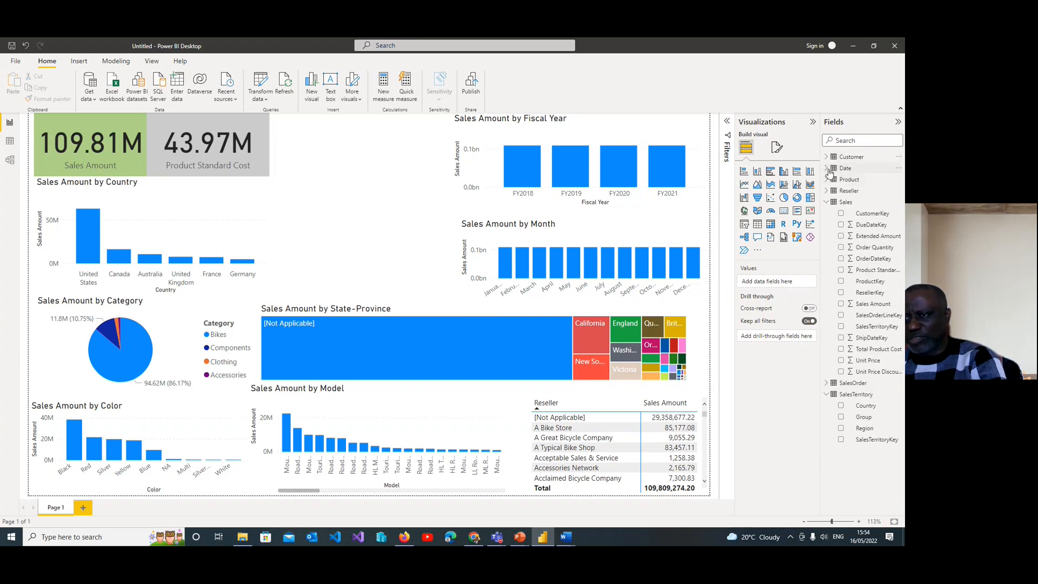
{"action": "left_click", "coordinate": [830, 171]}
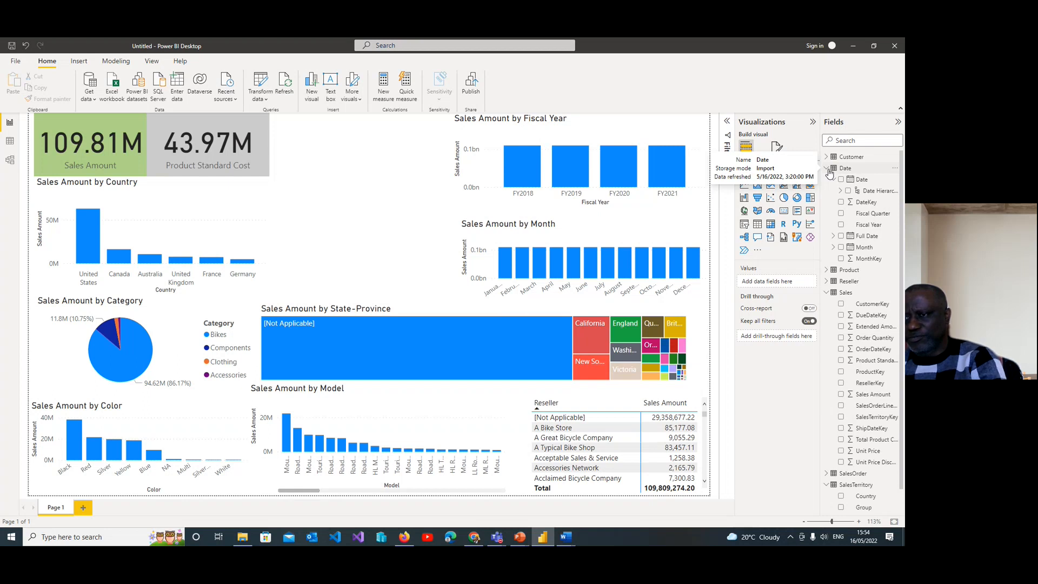
{"action": "left_click", "coordinate": [841, 192]}
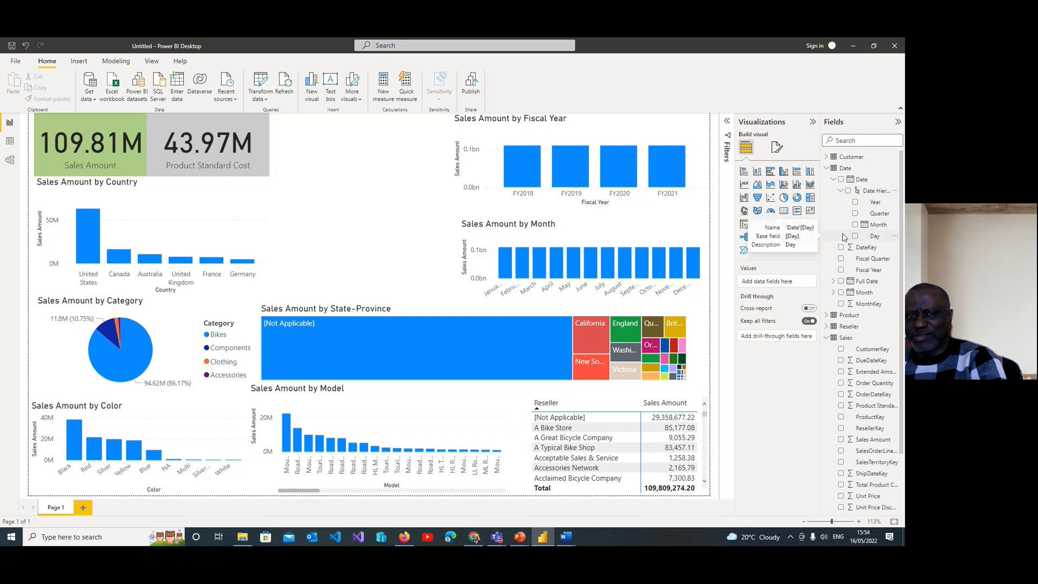
{"action": "left_click", "coordinate": [606, 130]}
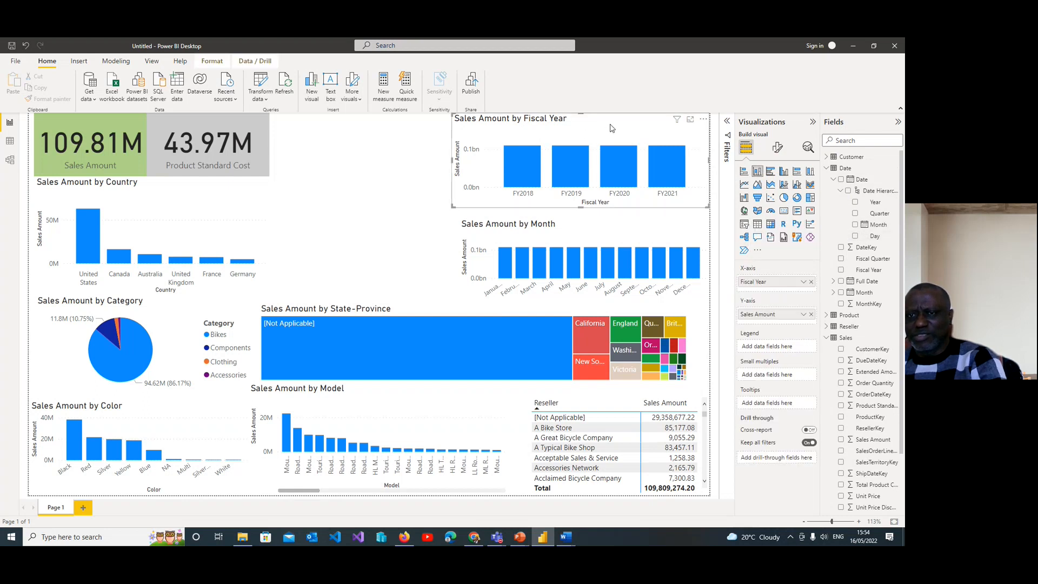
{"action": "left_click", "coordinate": [856, 203]}
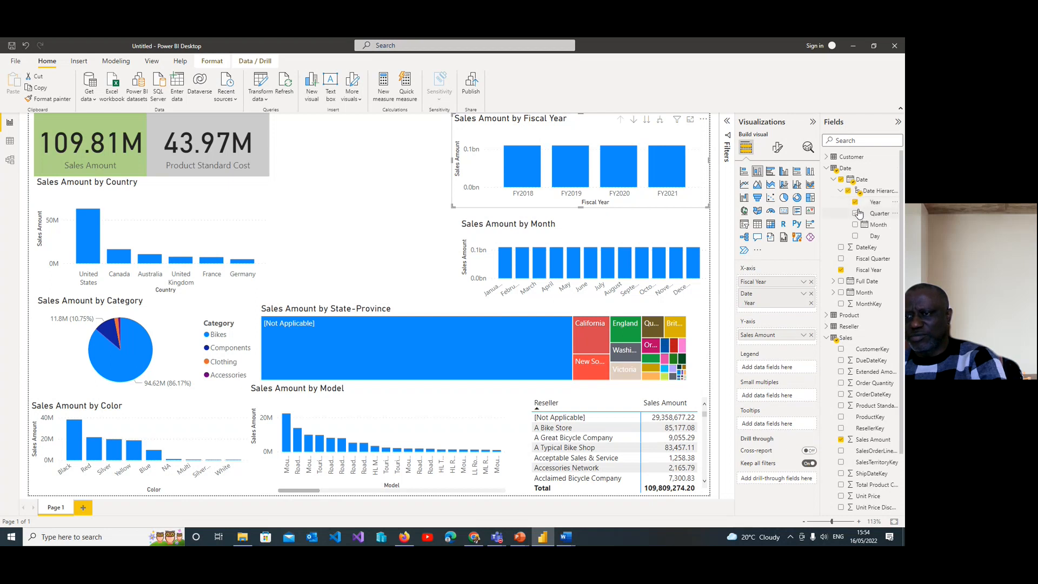
{"action": "left_click", "coordinate": [855, 202]}
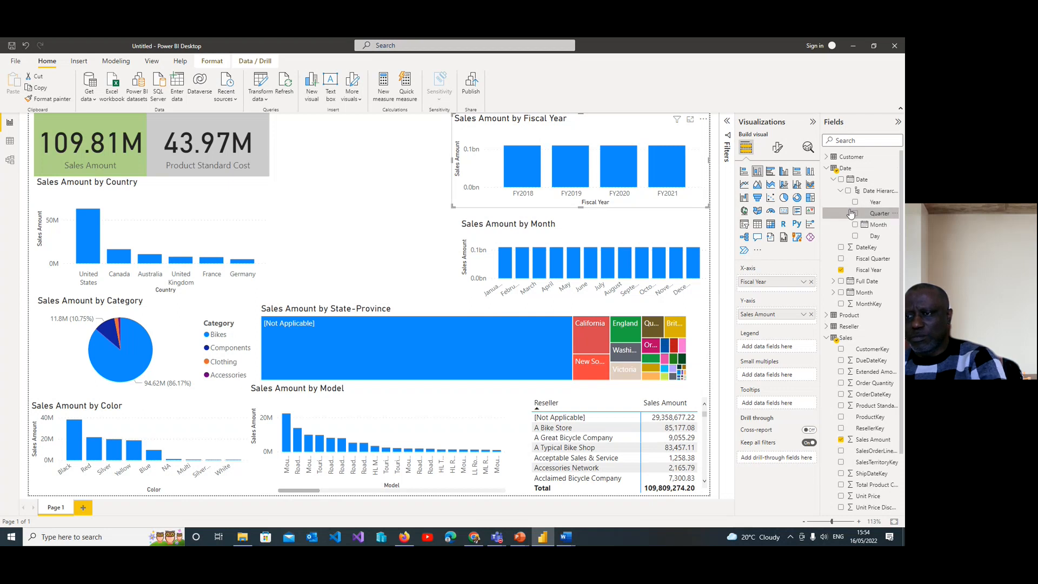
{"action": "left_click", "coordinate": [857, 214]}
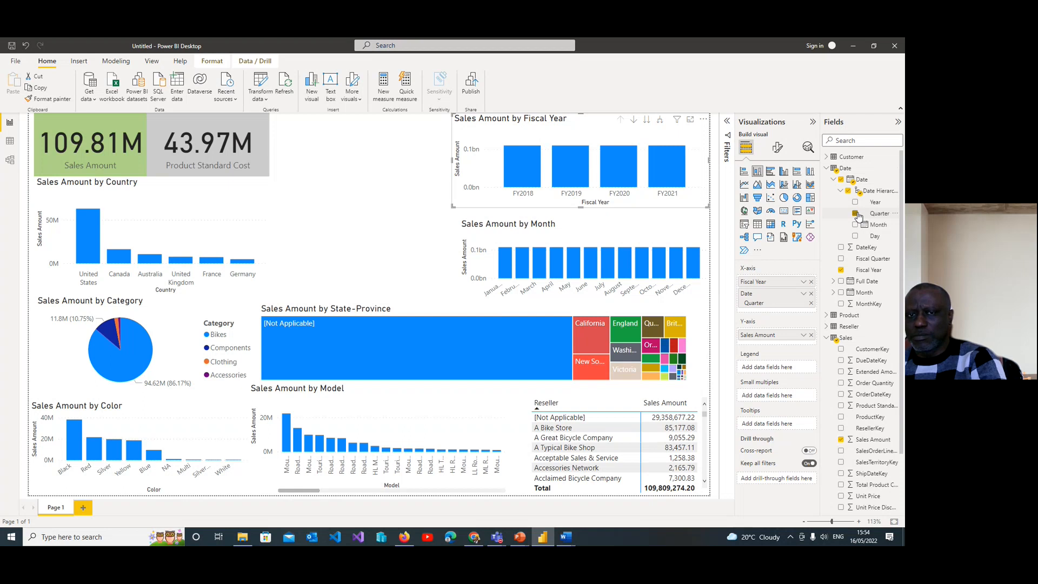
{"action": "left_click", "coordinate": [856, 214]}
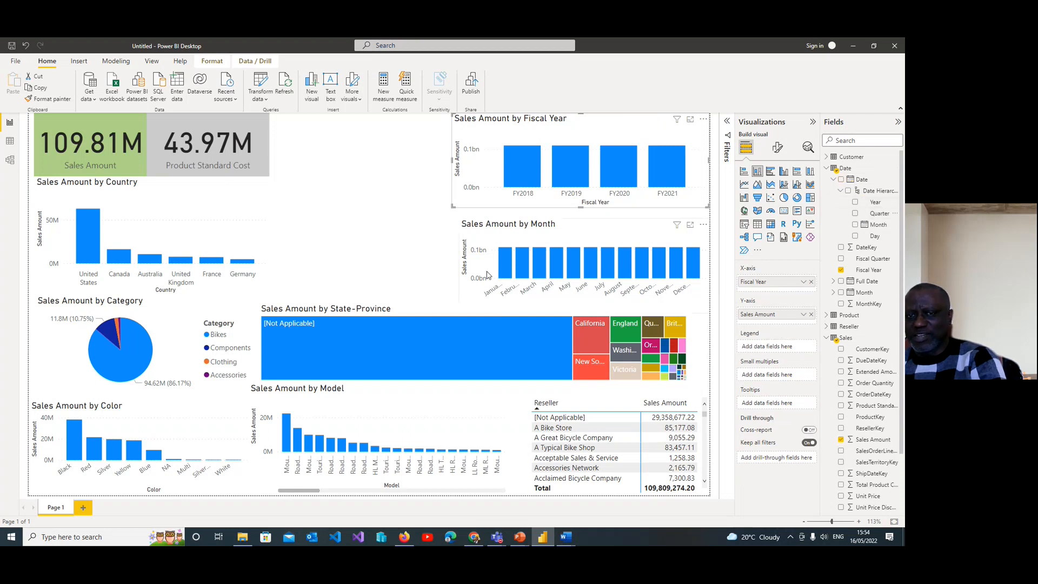
Step: Cross-filter the report by the FY2018 column of the Fiscal Year chart, and clear the selection
{"action": "left_click", "coordinate": [389, 186]}
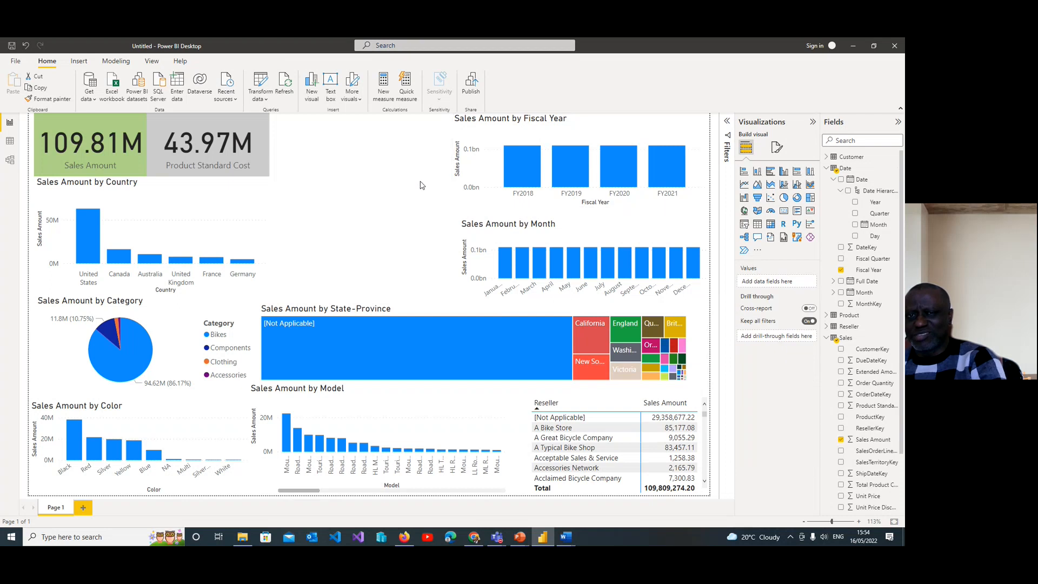
{"action": "left_click", "coordinate": [518, 168]}
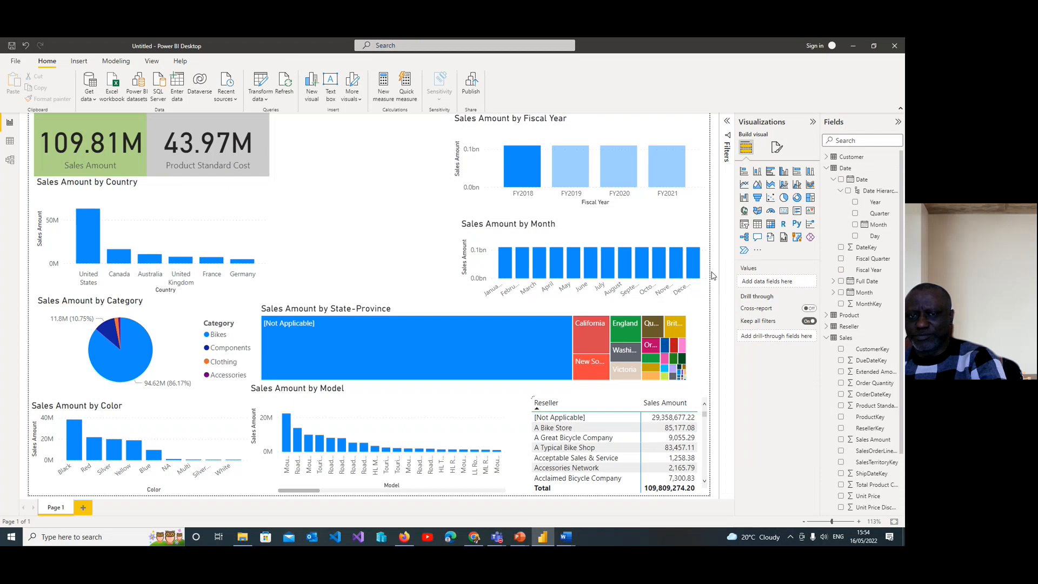
{"action": "left_click", "coordinate": [527, 162]}
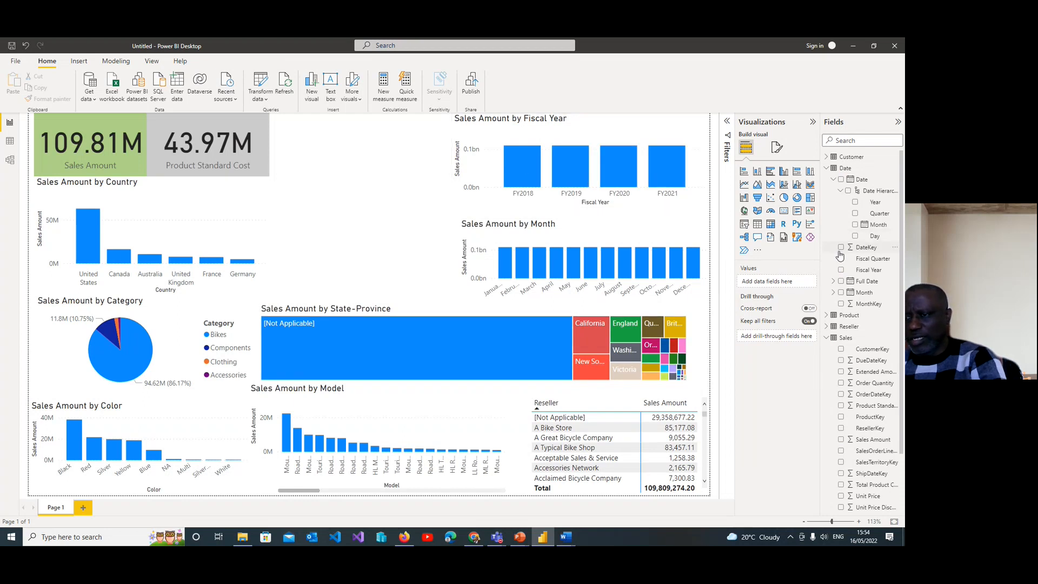
Step: Plot Sales Amount by the Day level of the Full Date hierarchy in a new visual, and convert it to a line chart
{"action": "left_click", "coordinate": [833, 282]}
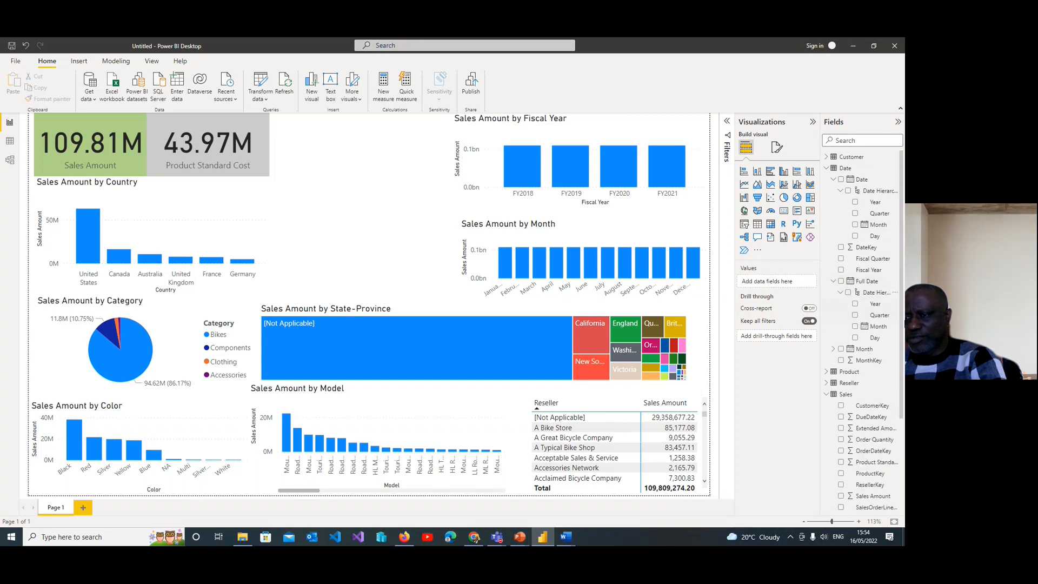
{"action": "left_click", "coordinate": [856, 339]}
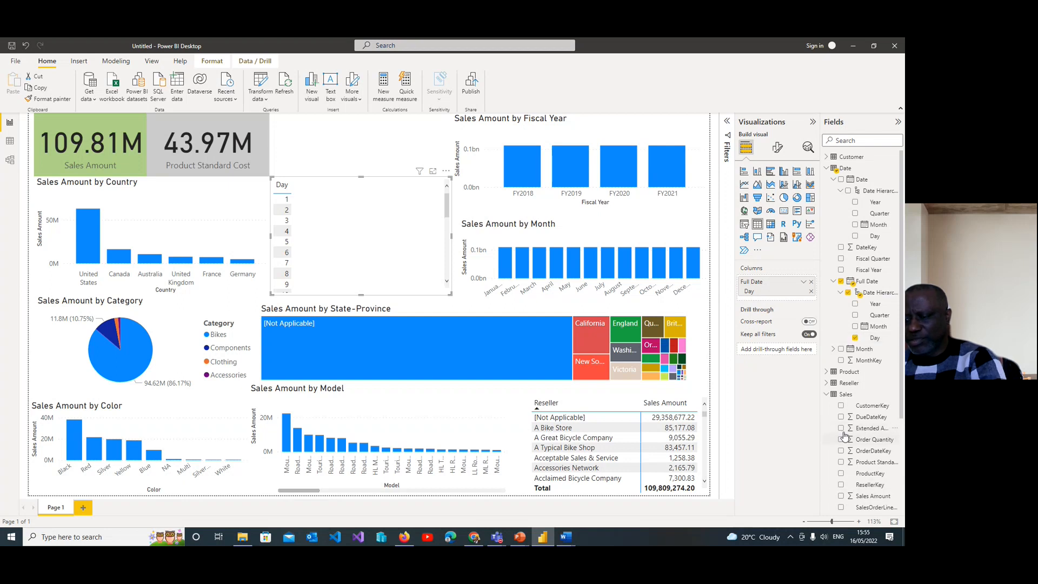
{"action": "scroll", "coordinate": [845, 436], "scroll_direction": "down", "scroll_amount": 2}
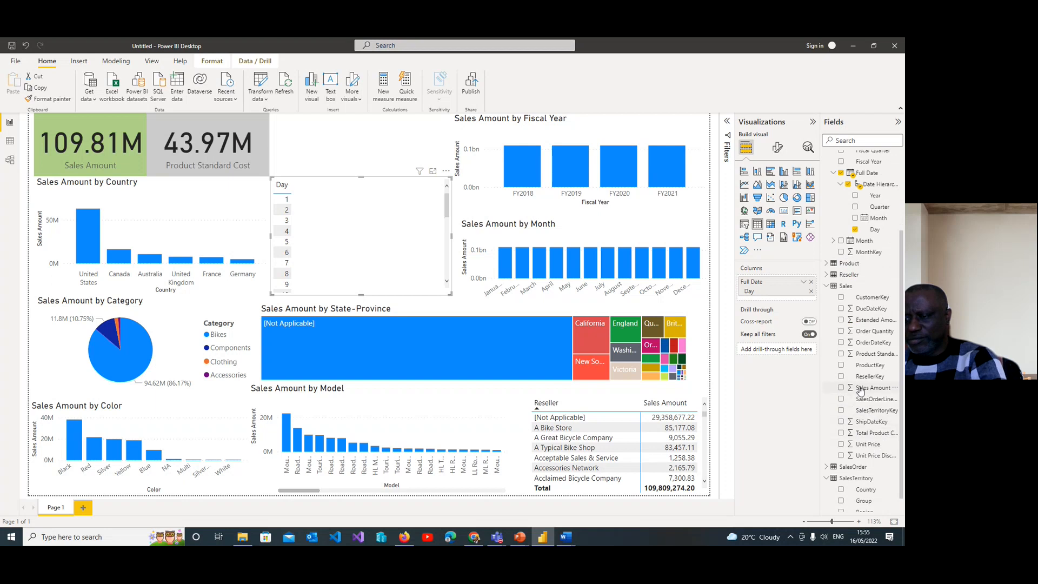
{"action": "left_click", "coordinate": [842, 388]}
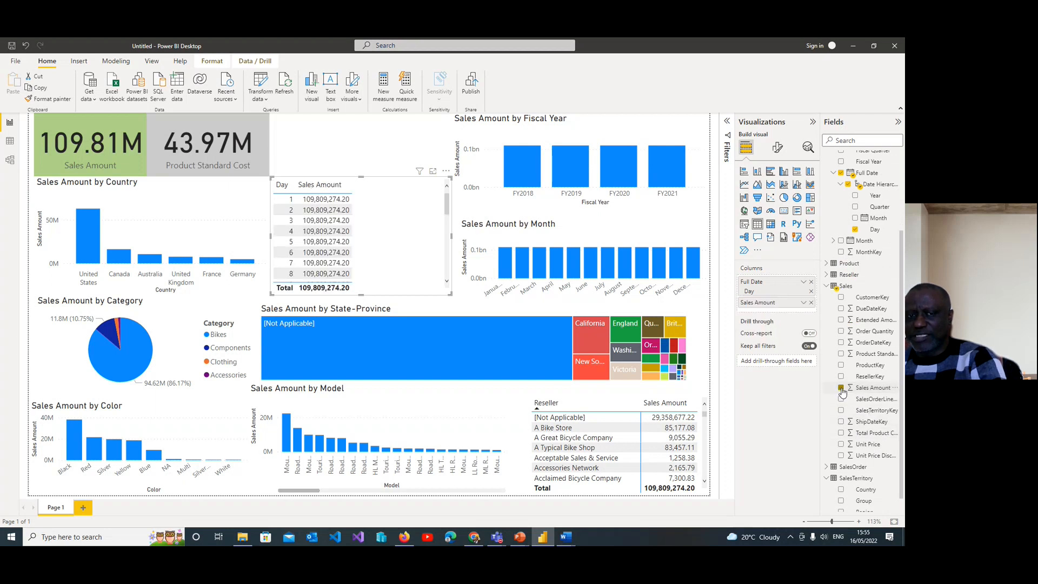
{"action": "mouse_move", "coordinate": [448, 203]}
{"action": "left_mouse_down"}
{"action": "mouse_move", "coordinate": [442, 264]}
{"action": "mouse_move", "coordinate": [449, 187]}
{"action": "left_mouse_up"}
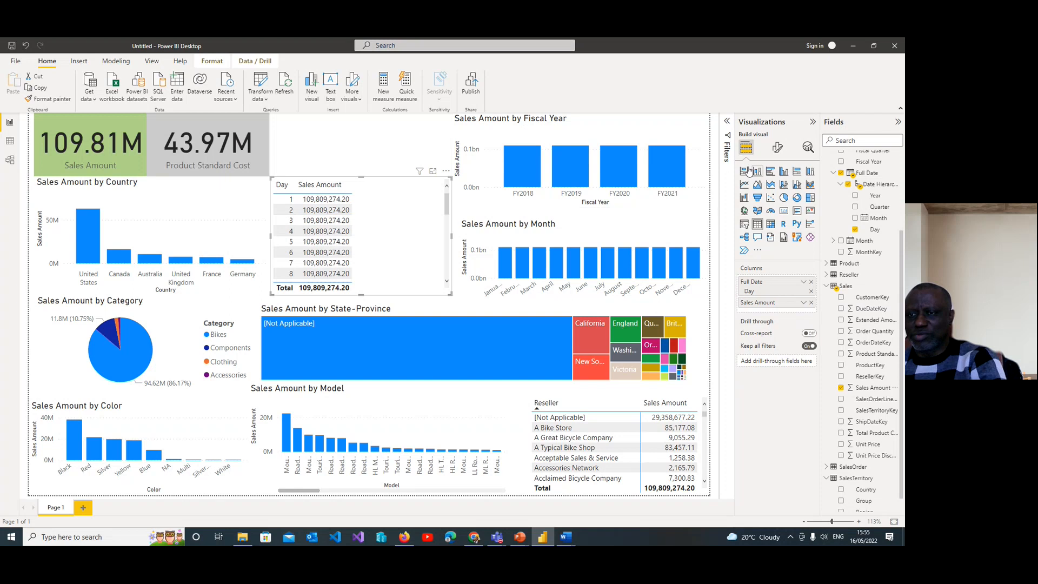
{"action": "left_click", "coordinate": [744, 184]}
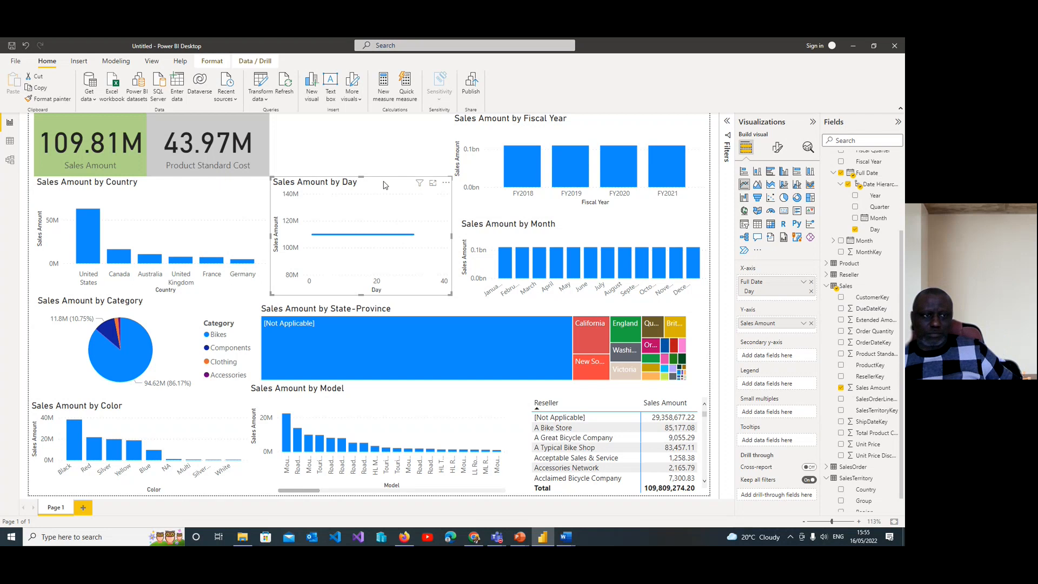
Step: Add Product Standard Cost alongside Sales Amount in the Country chart and the Color chart
{"action": "left_click", "coordinate": [229, 204]}
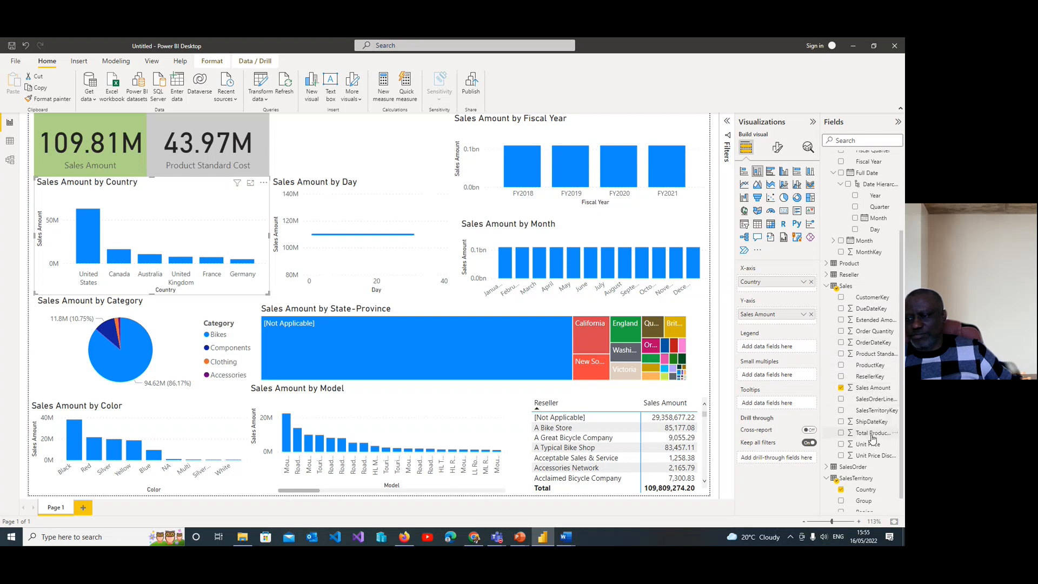
{"action": "left_click", "coordinate": [840, 358]}
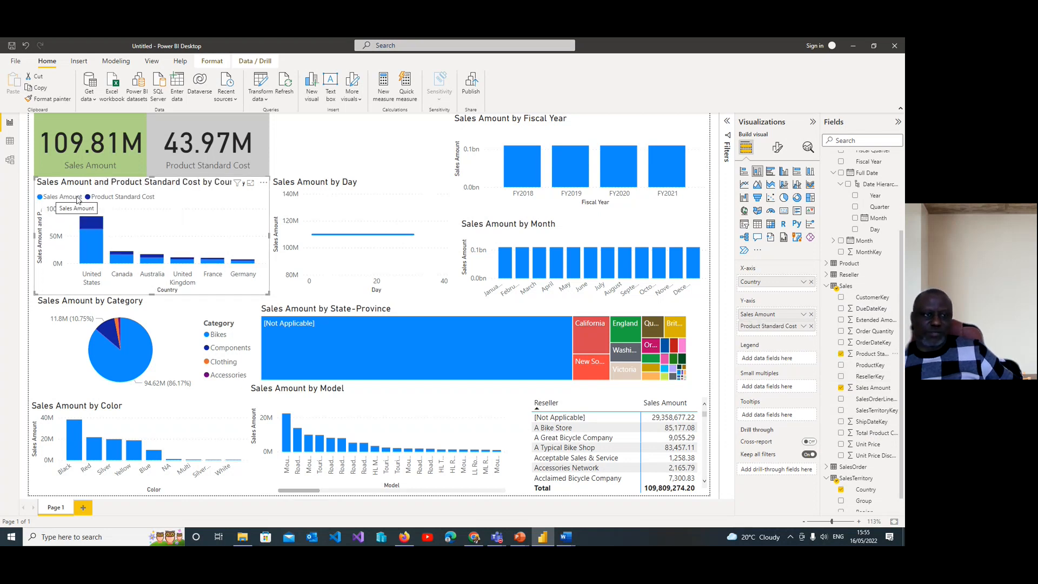
{"action": "left_click", "coordinate": [97, 460]}
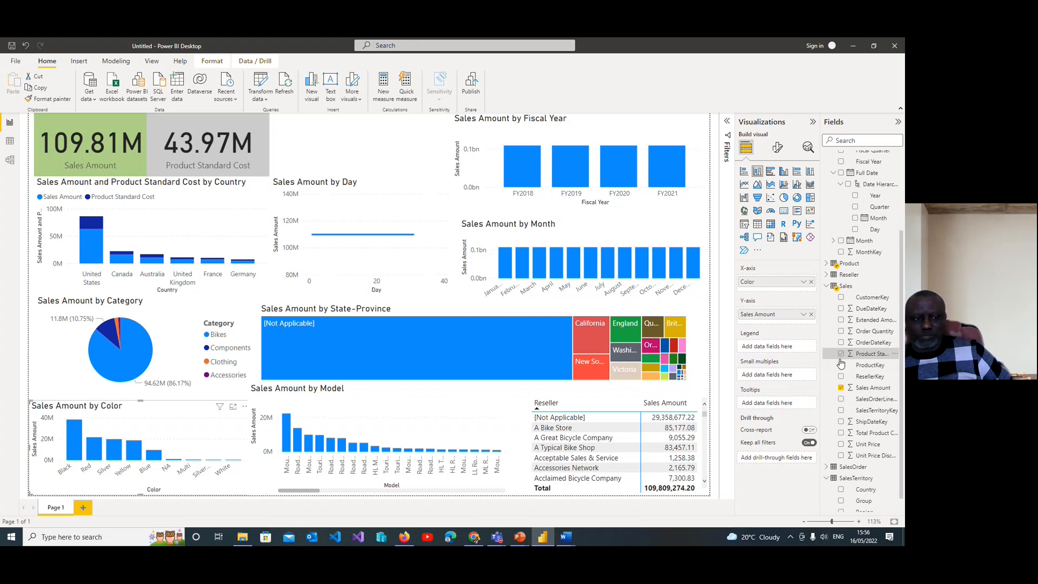
{"action": "left_click", "coordinate": [841, 355]}
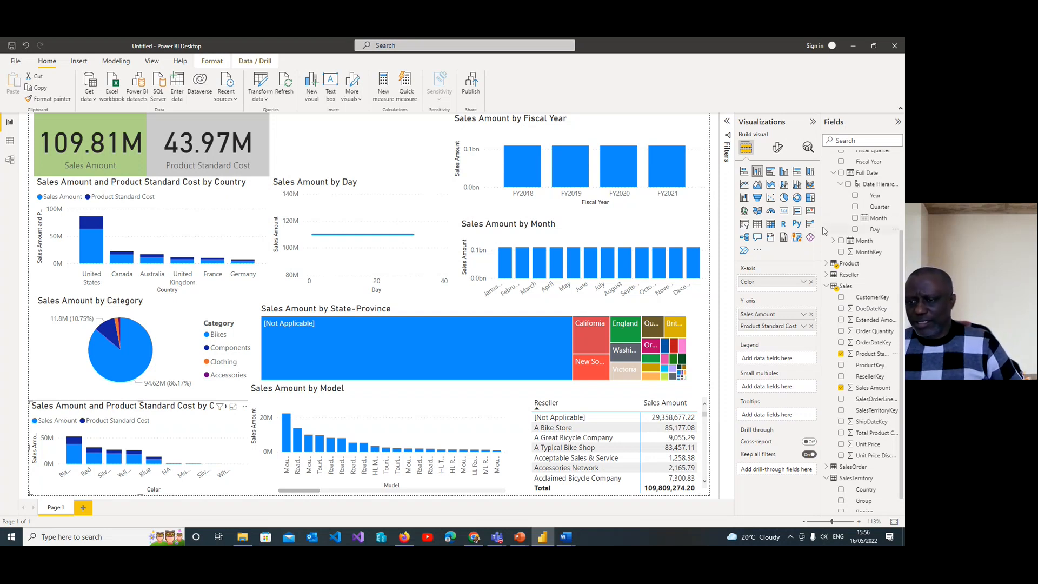
Step: Collapse the expanded Date, Sales and SalesTerritory tables in the field list
{"action": "left_click", "coordinate": [833, 173]}
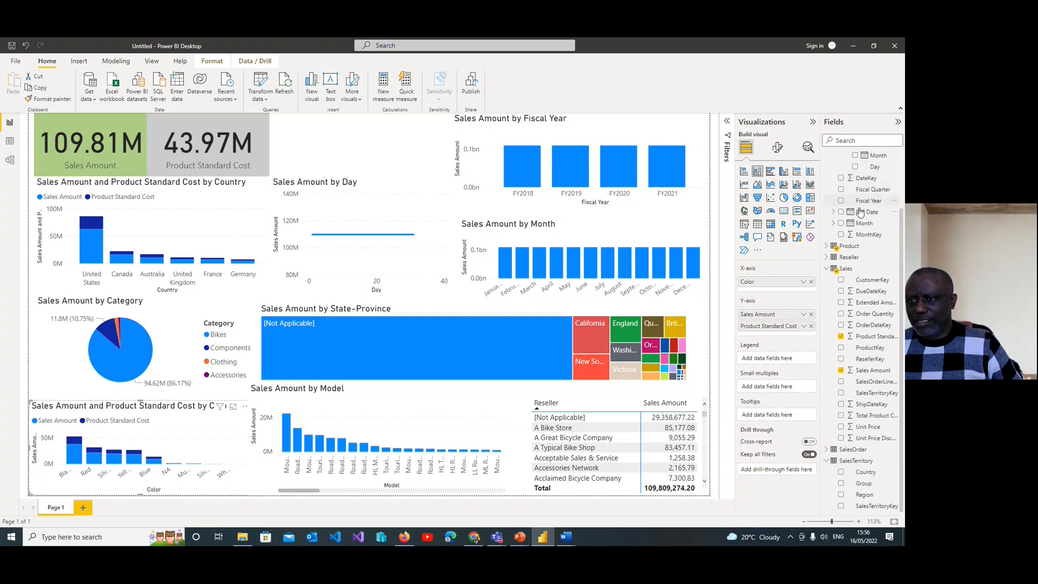
{"action": "scroll", "coordinate": [865, 243], "scroll_direction": "up", "scroll_amount": 3}
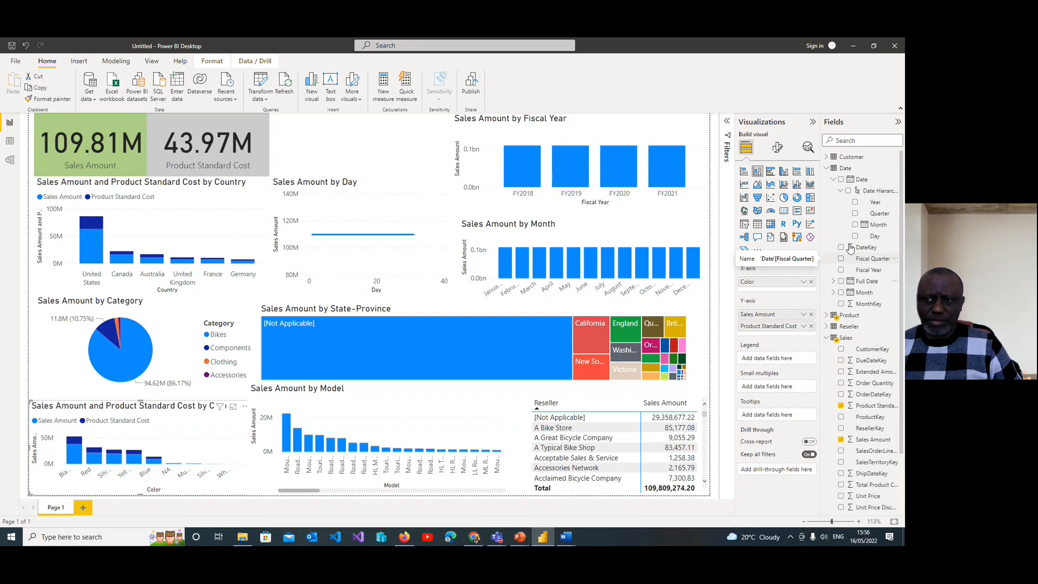
{"action": "left_click", "coordinate": [840, 191]}
{"action": "left_click", "coordinate": [835, 181]}
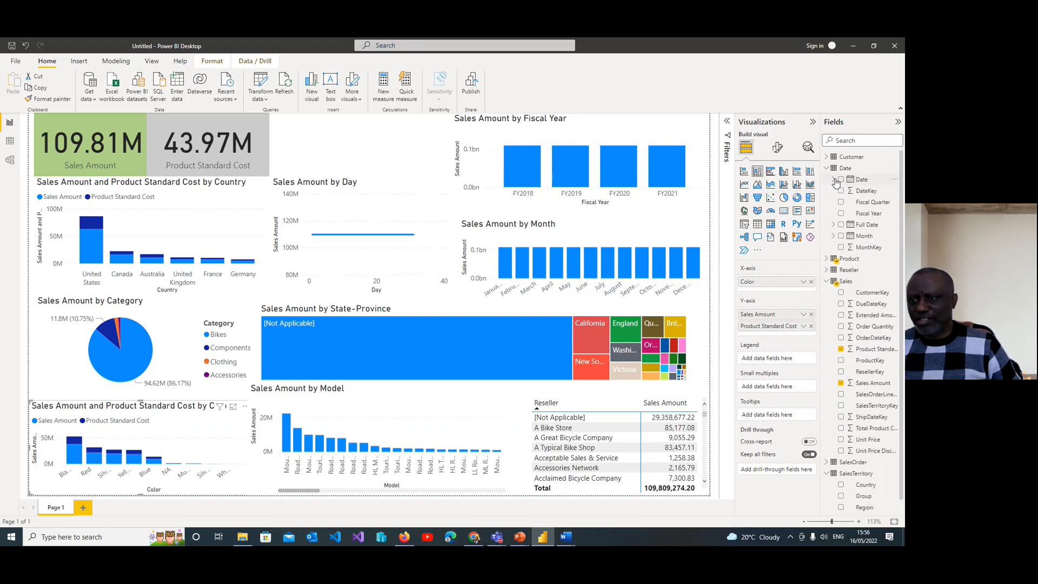
{"action": "left_click", "coordinate": [827, 168]}
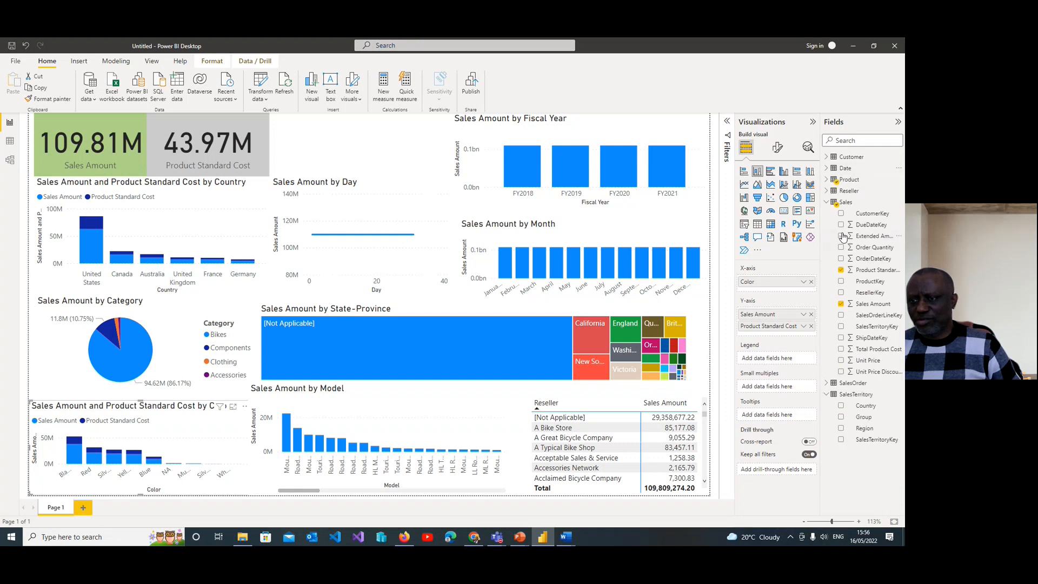
{"action": "left_click", "coordinate": [827, 201]}
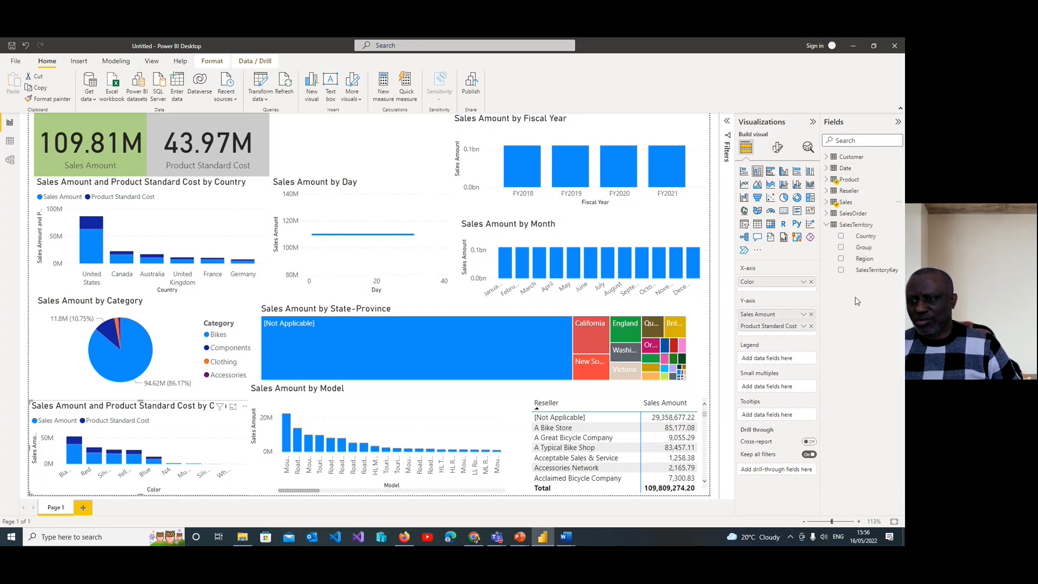
{"action": "left_click", "coordinate": [828, 226]}
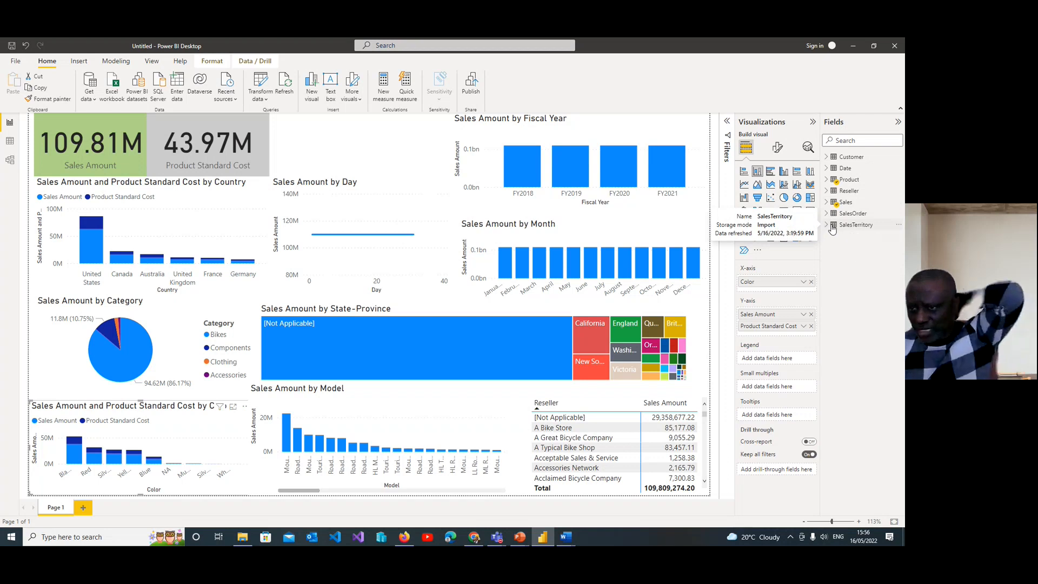
Step: Try splitting the Color chart into small multiples by the Customer table's Country-Region, and remove the field again
{"action": "left_click", "coordinate": [827, 157]}
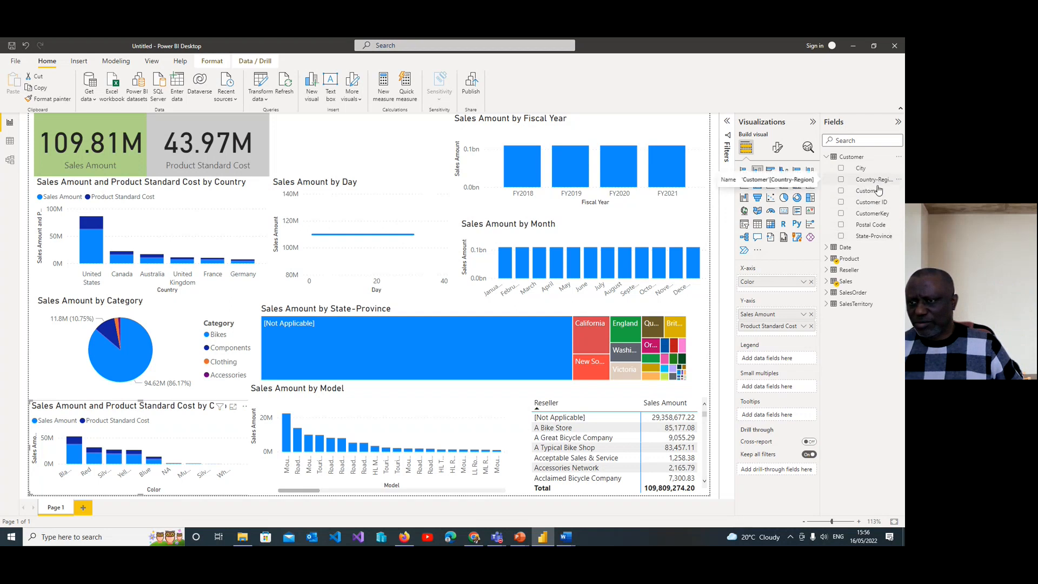
{"action": "left_click", "coordinate": [841, 181]}
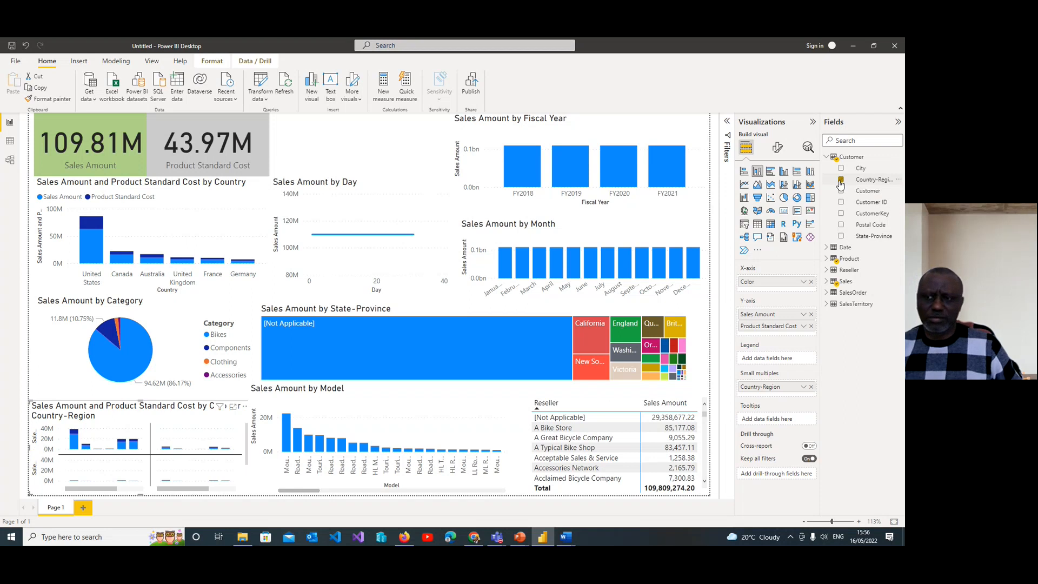
{"action": "left_click", "coordinate": [841, 182]}
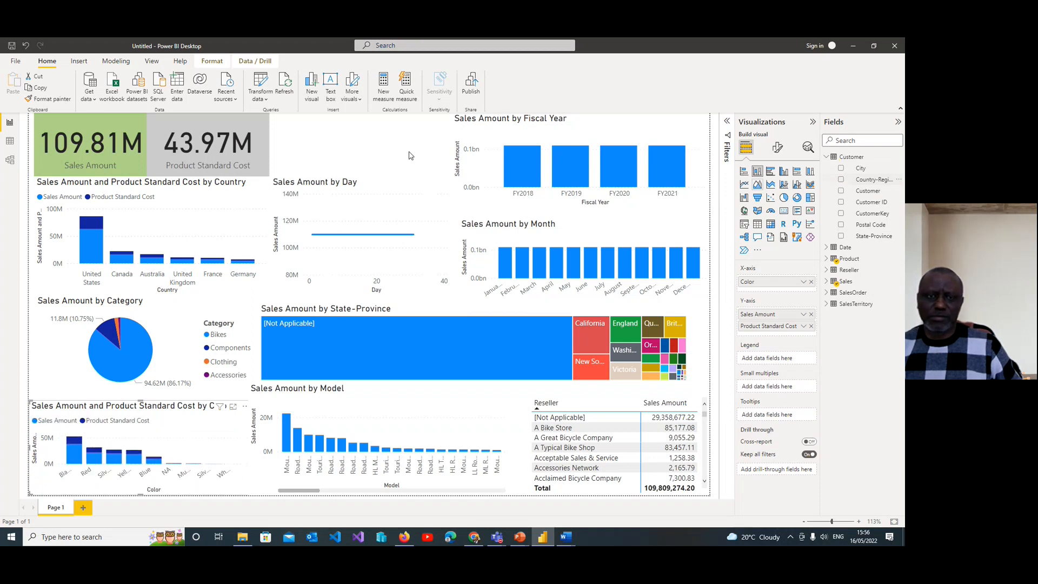
Step: Plot Sales Amount by the Customer table's City in a new column chart beside the cards, and resize it to fit above the Day chart
{"action": "left_click", "coordinate": [328, 130]}
{"action": "left_click", "coordinate": [311, 86]}
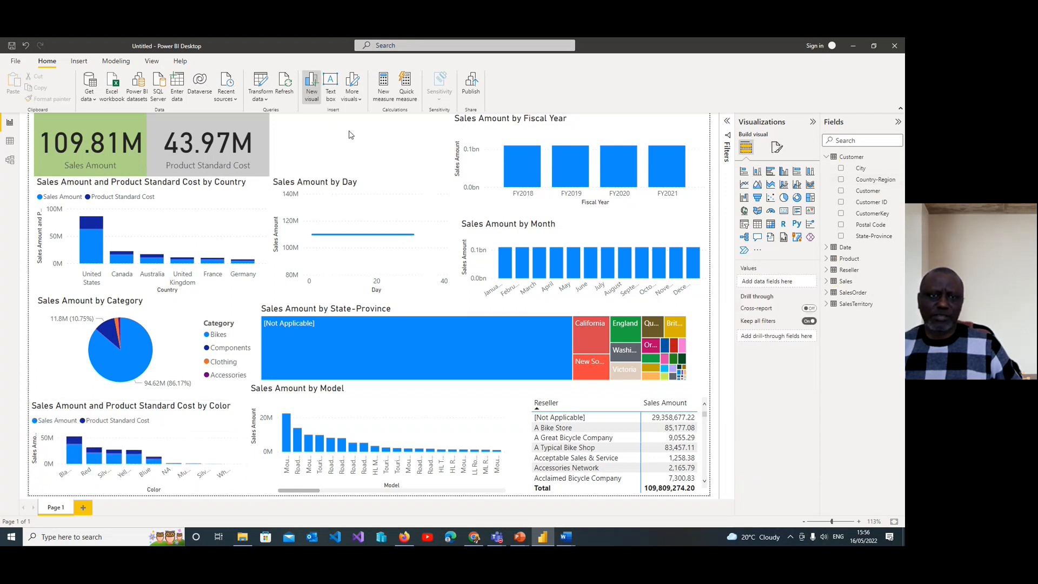
{"action": "left_click_drag", "start_coordinate": [188, 196], "coordinate": [333, 154]}
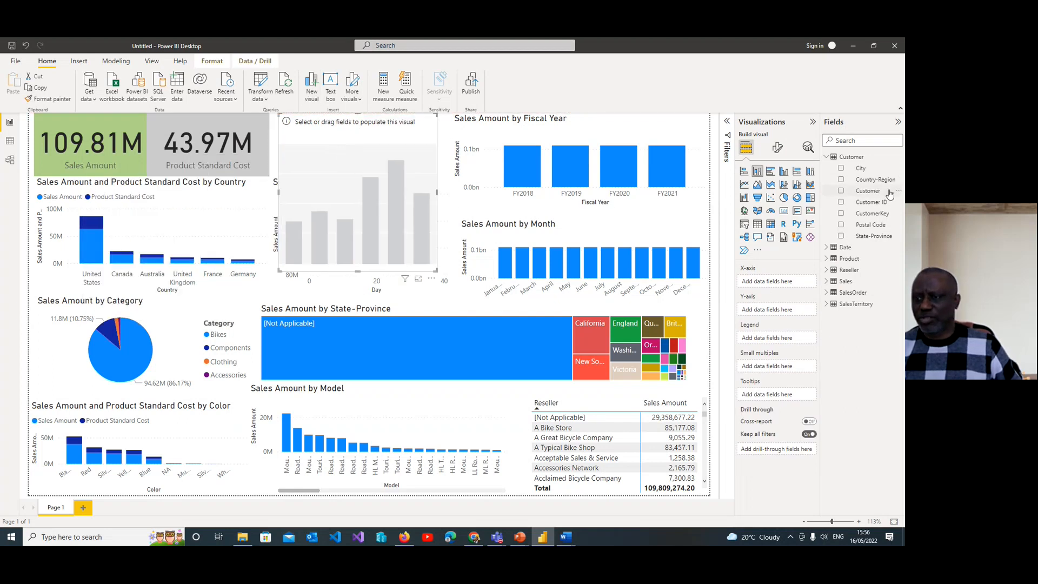
{"action": "left_click", "coordinate": [841, 168]}
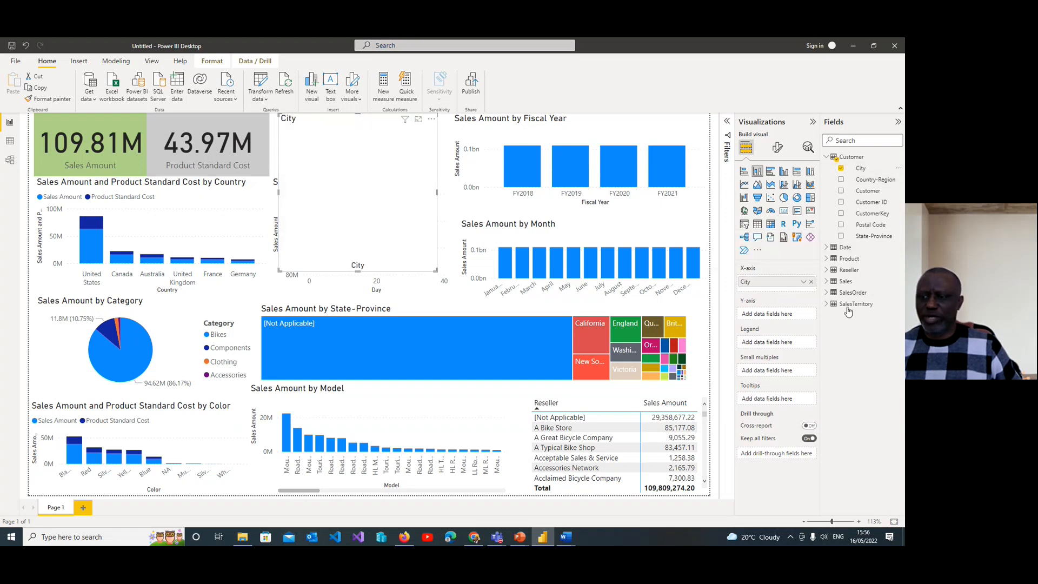
{"action": "left_click", "coordinate": [831, 282]}
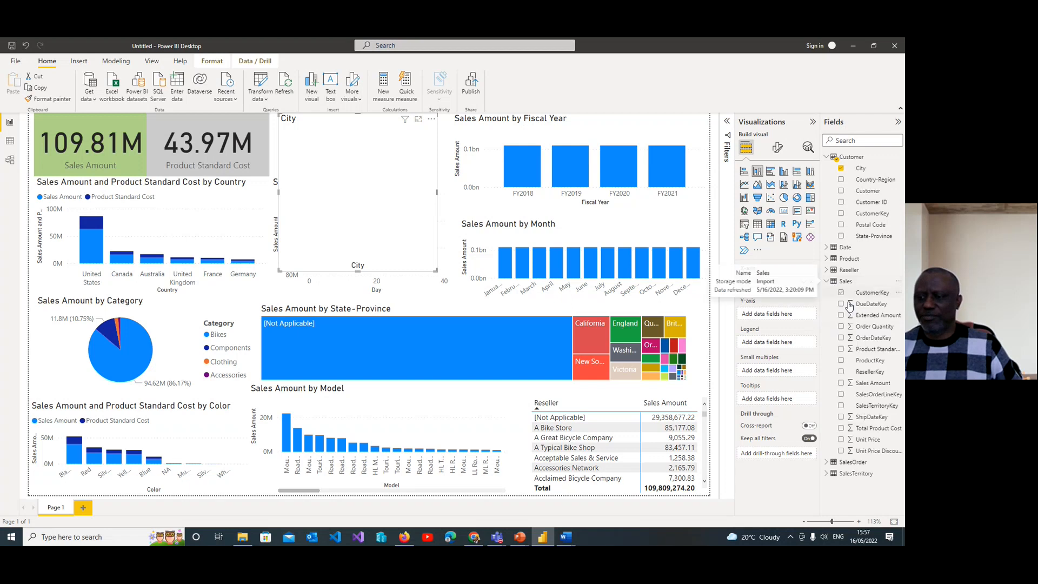
{"action": "left_click", "coordinate": [826, 474]}
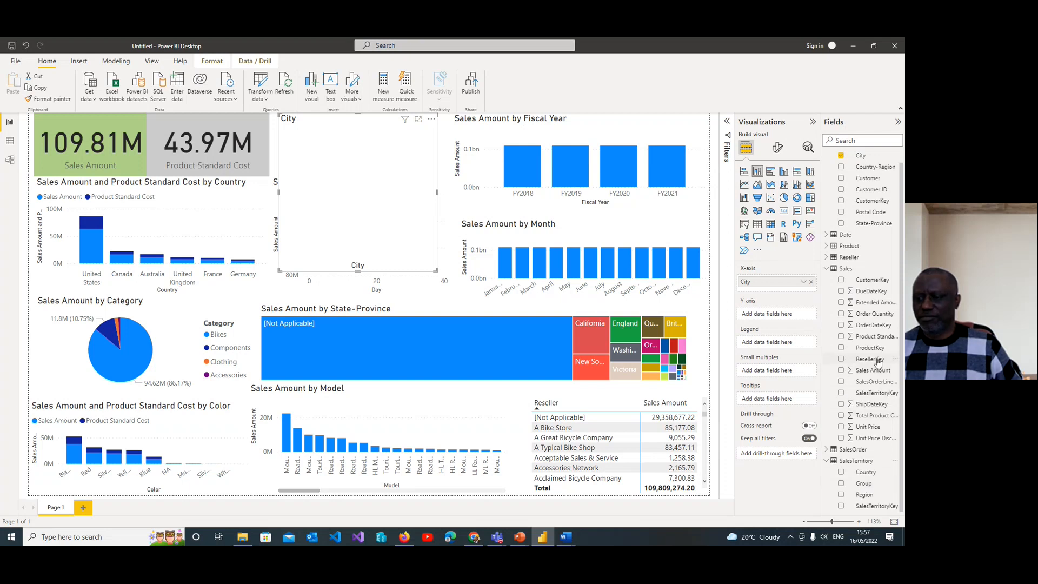
{"action": "left_click", "coordinate": [841, 371]}
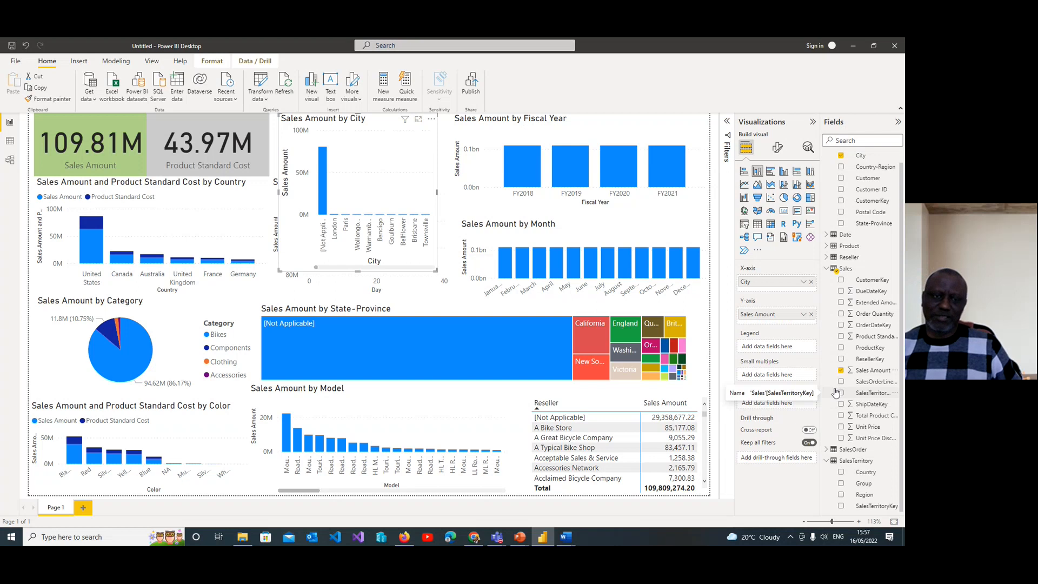
{"action": "left_click_drag", "start_coordinate": [357, 271], "coordinate": [401, 178]}
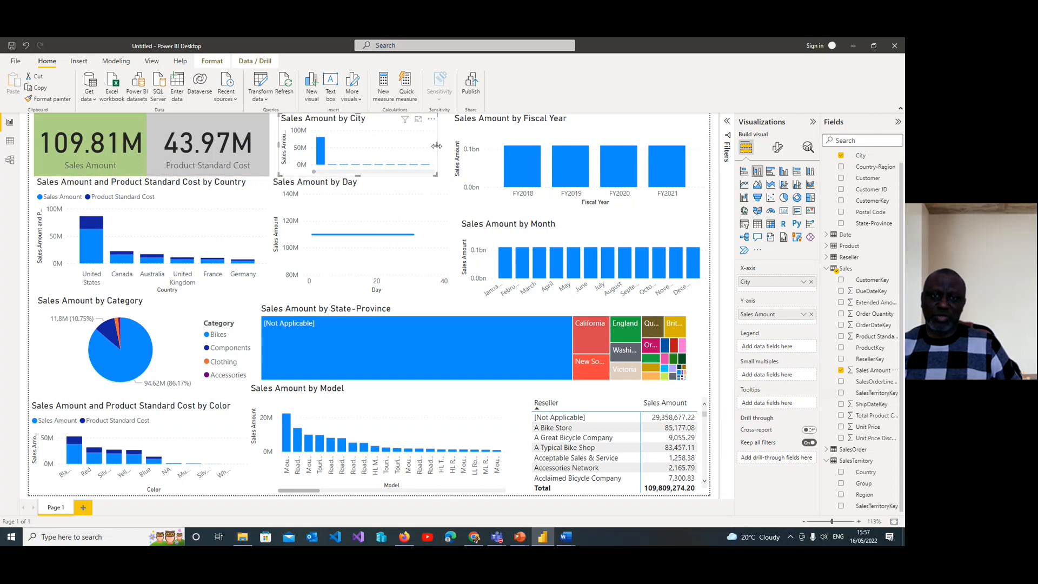
{"action": "left_click_drag", "start_coordinate": [438, 145], "coordinate": [443, 145]}
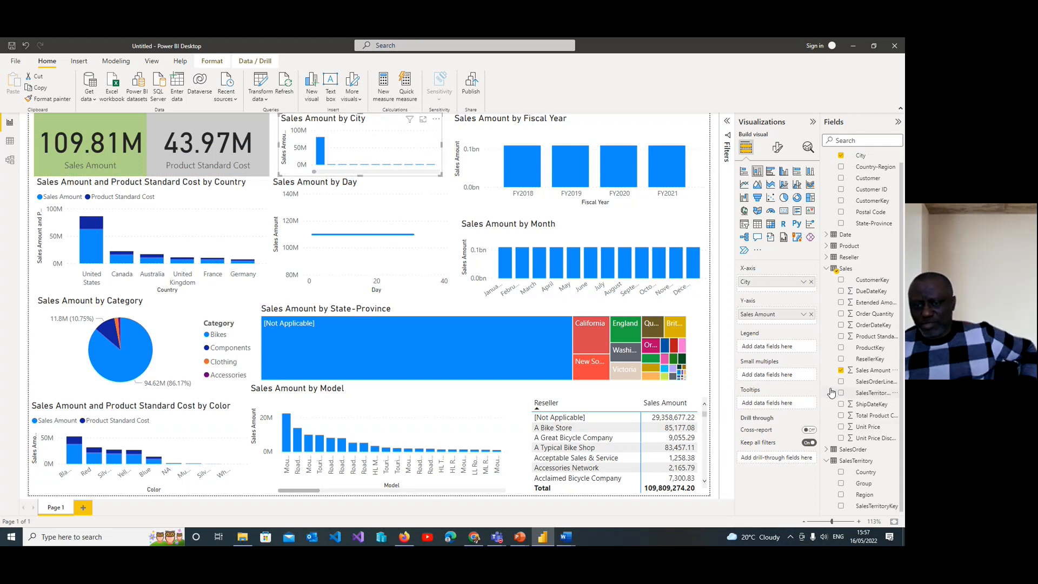
Step: Examine the X-axis formatting options of the Month chart, and select the Fiscal Year chart
{"action": "left_click", "coordinate": [621, 228]}
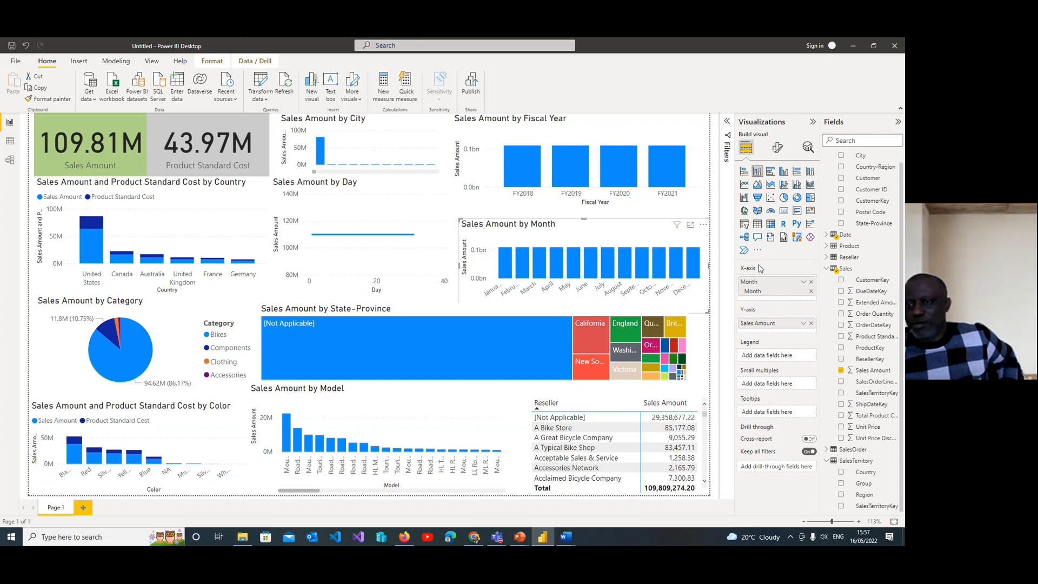
{"action": "left_click", "coordinate": [779, 149]}
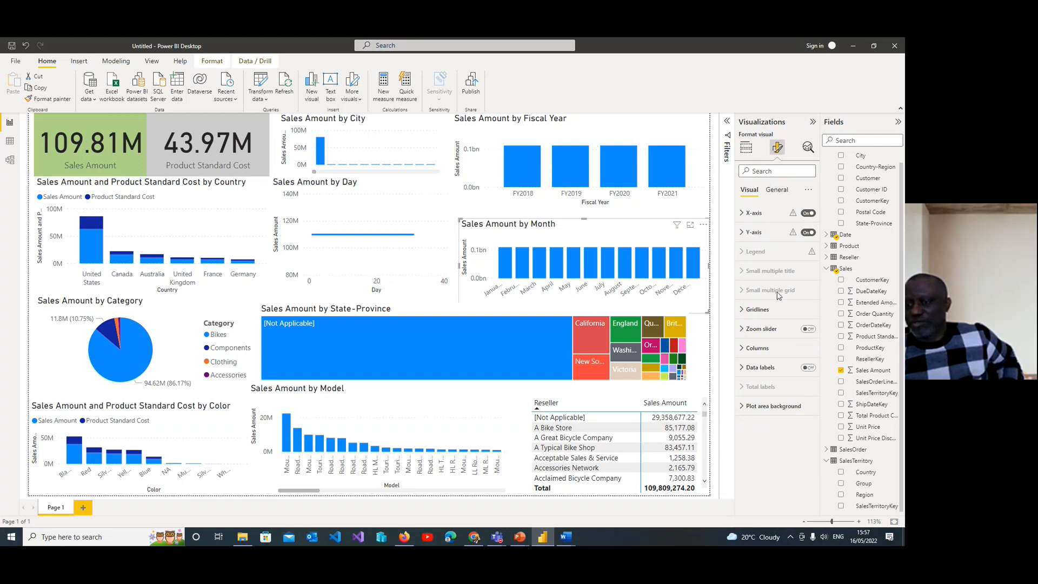
{"action": "left_click", "coordinate": [742, 215]}
{"action": "left_click", "coordinate": [742, 215]}
{"action": "left_click", "coordinate": [742, 215]}
{"action": "left_click", "coordinate": [742, 215]}
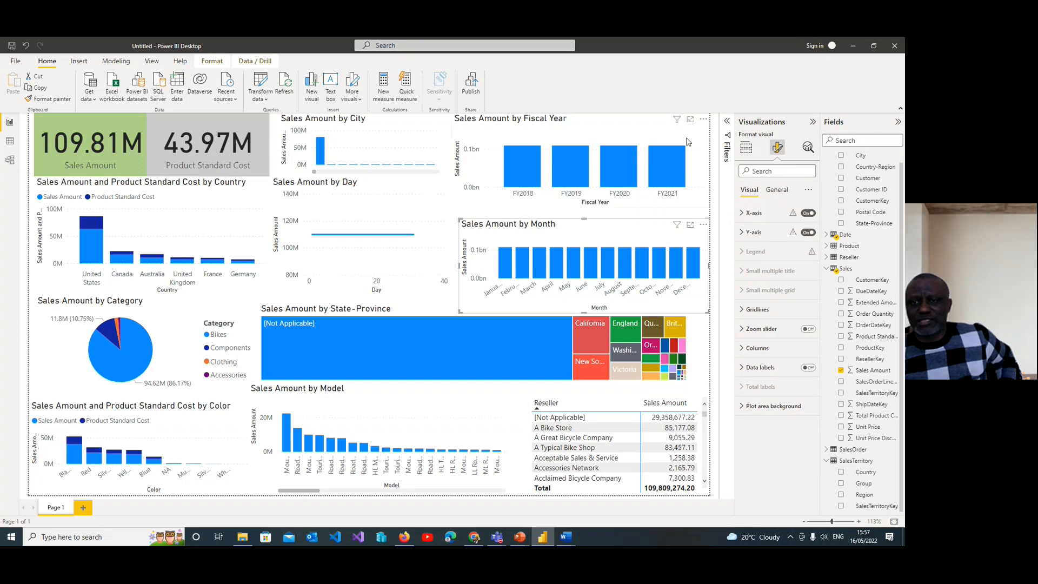
{"action": "left_click", "coordinate": [476, 125]}
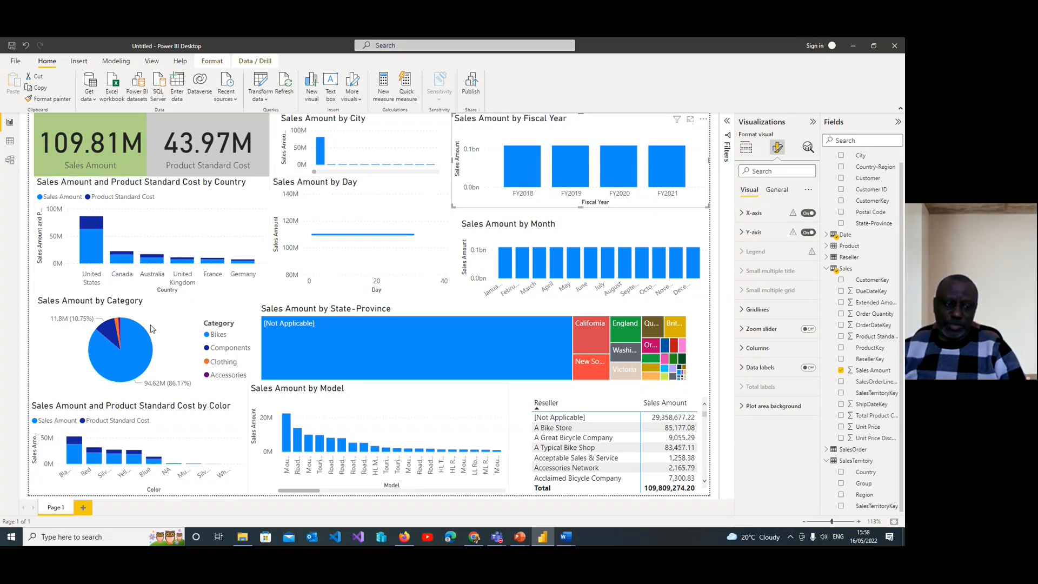
Step: Rename the report page as Sales Dashboard
{"action": "double_click", "coordinate": [55, 508]}
{"action": "type", "text": "S"}
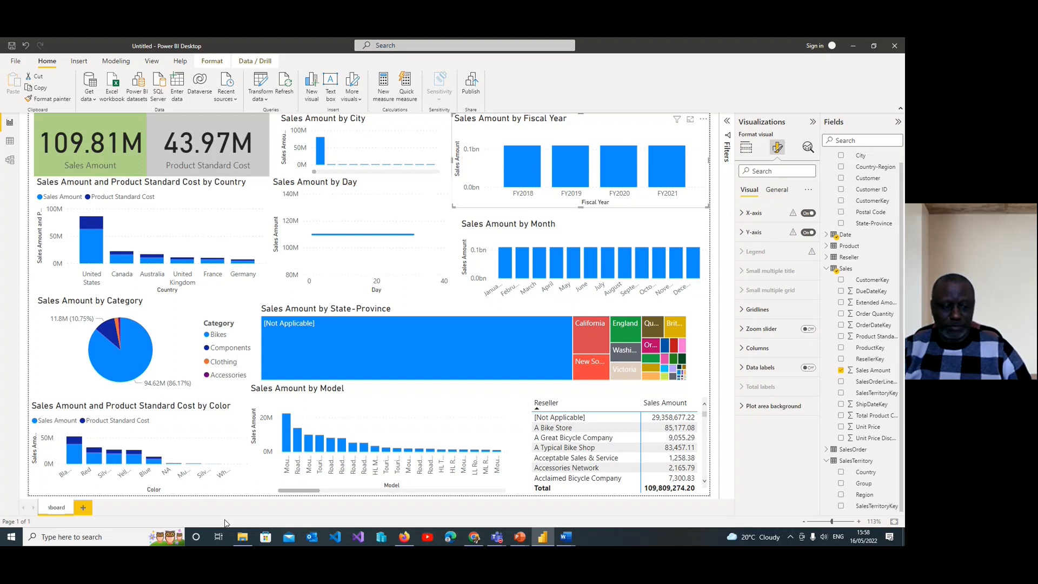
{"action": "type", "text": "ales Dashboard"}
{"action": "key", "text": "Return"}
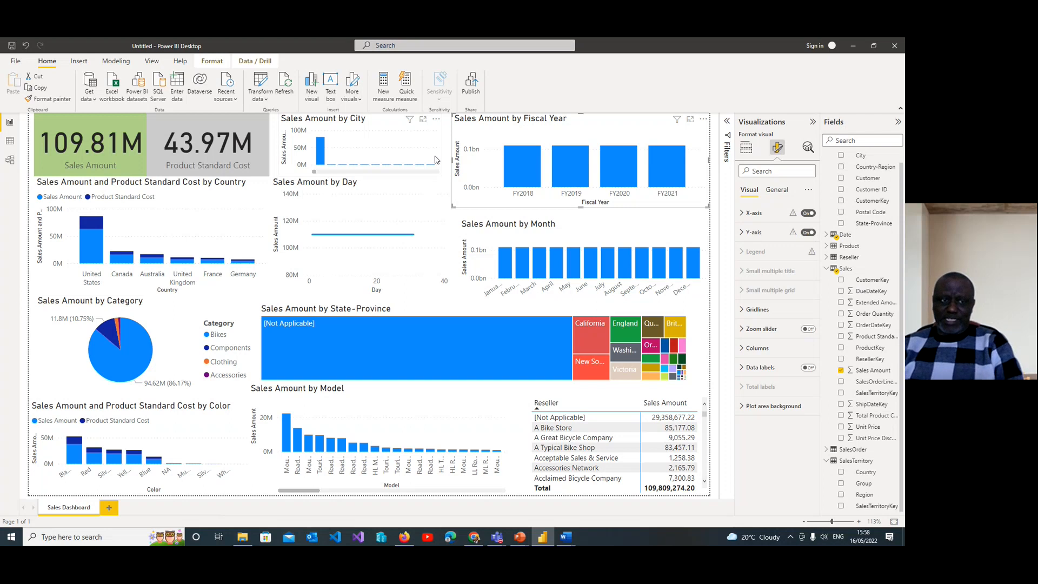
Step: Add a second report page and name it Finance Dashboard
{"action": "left_click", "coordinate": [119, 512]}
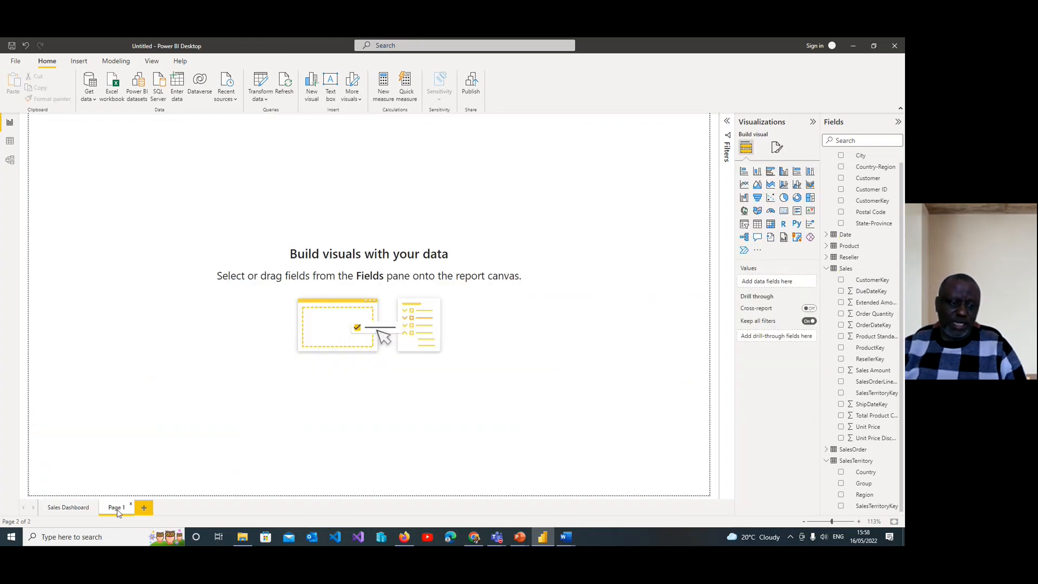
{"action": "type", "text": "Fi"}
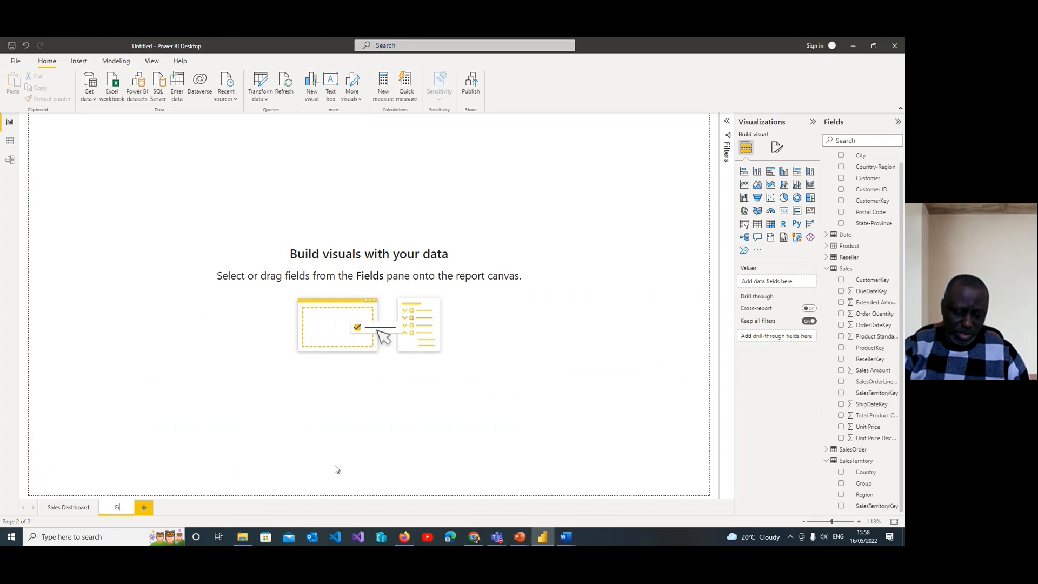
{"action": "type", "text": "nance D"}
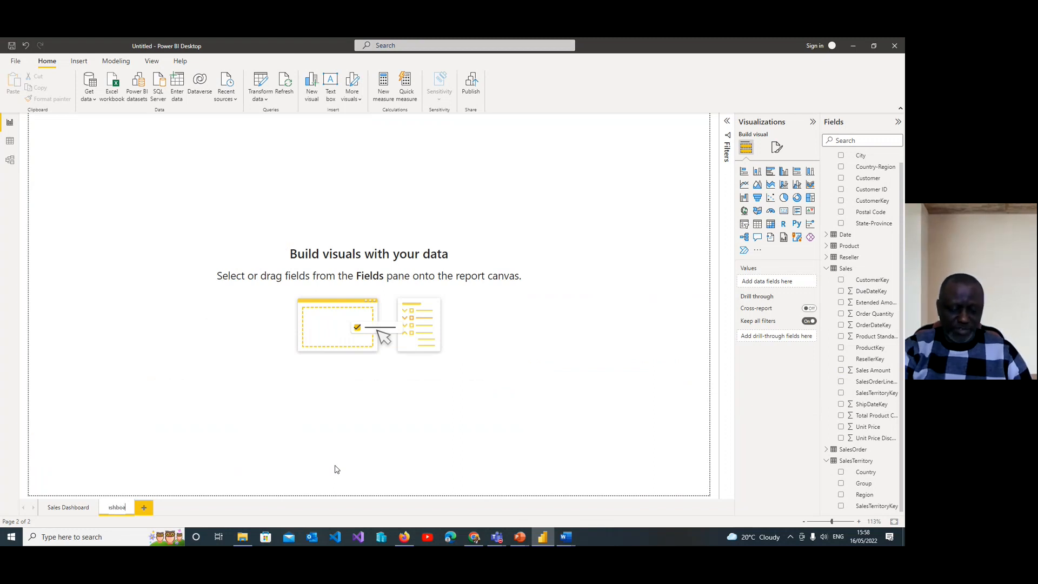
{"action": "key", "text": "Return"}
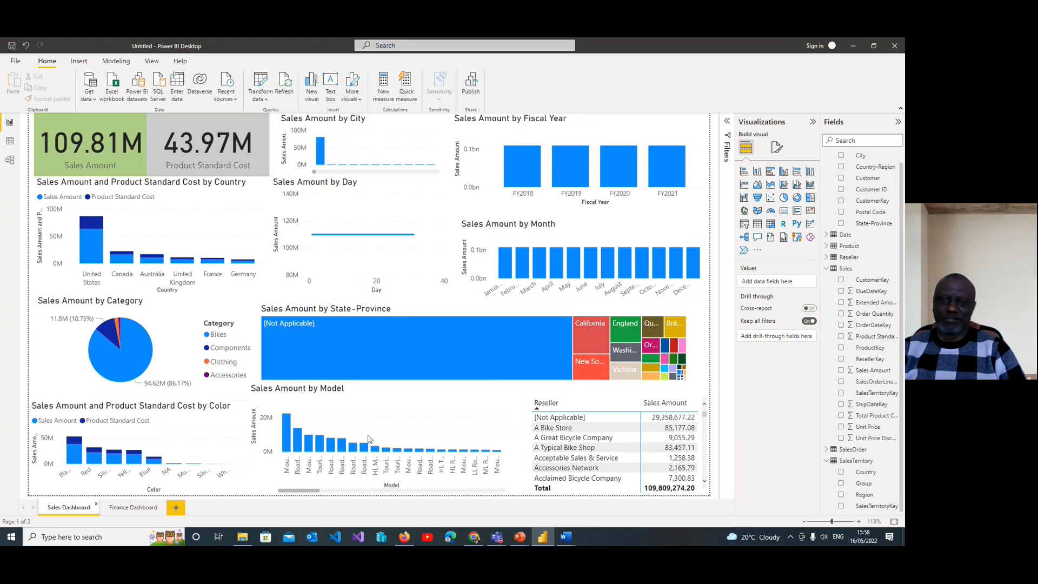
Step: Switch to the Course 1 module 4 presentation in PowerPoint
{"action": "mouse_move", "coordinate": [454, 362]}
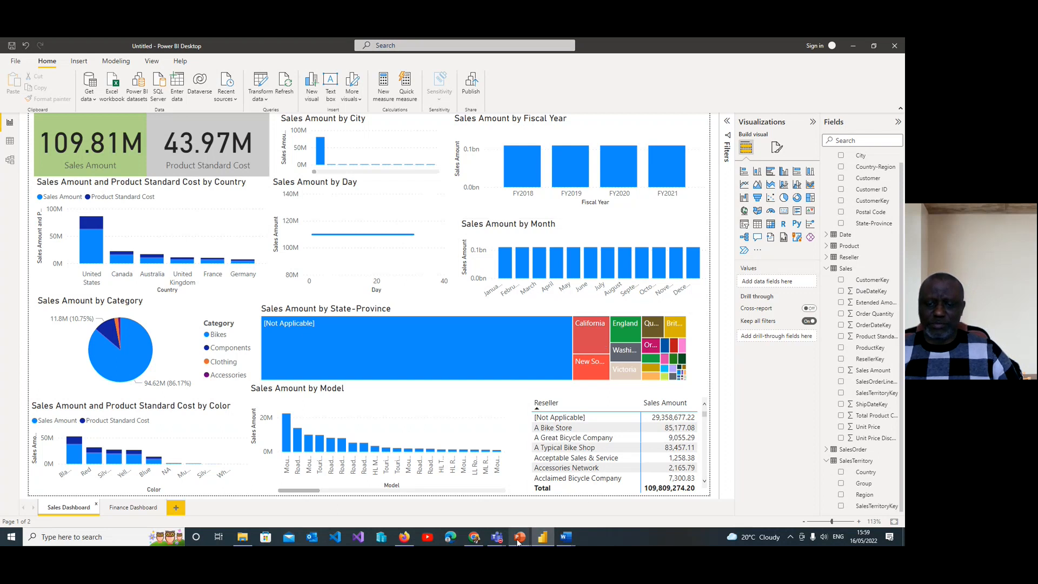
{"action": "mouse_move", "coordinate": [520, 537]}
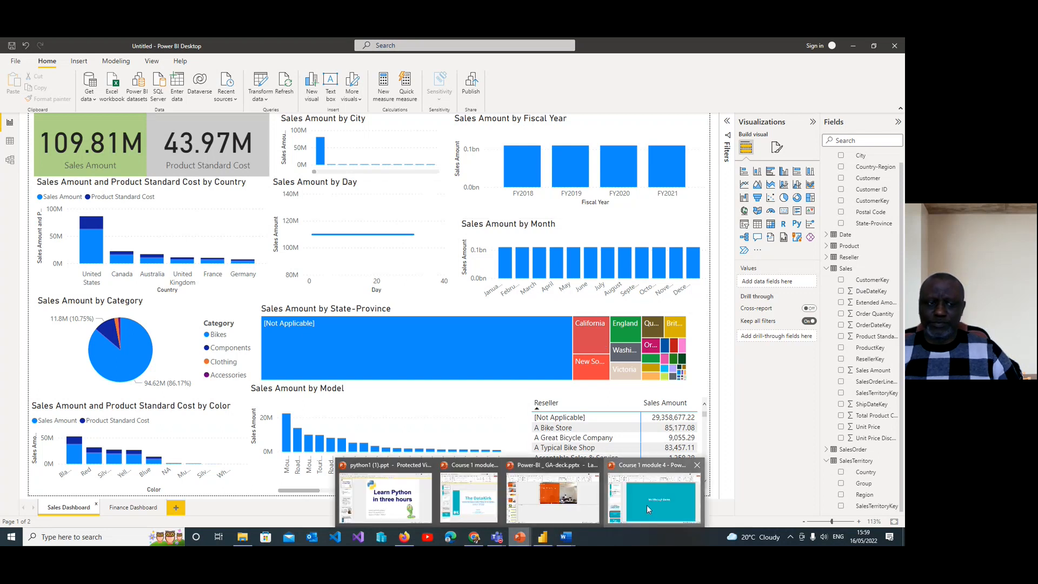
{"action": "left_click", "coordinate": [647, 505]}
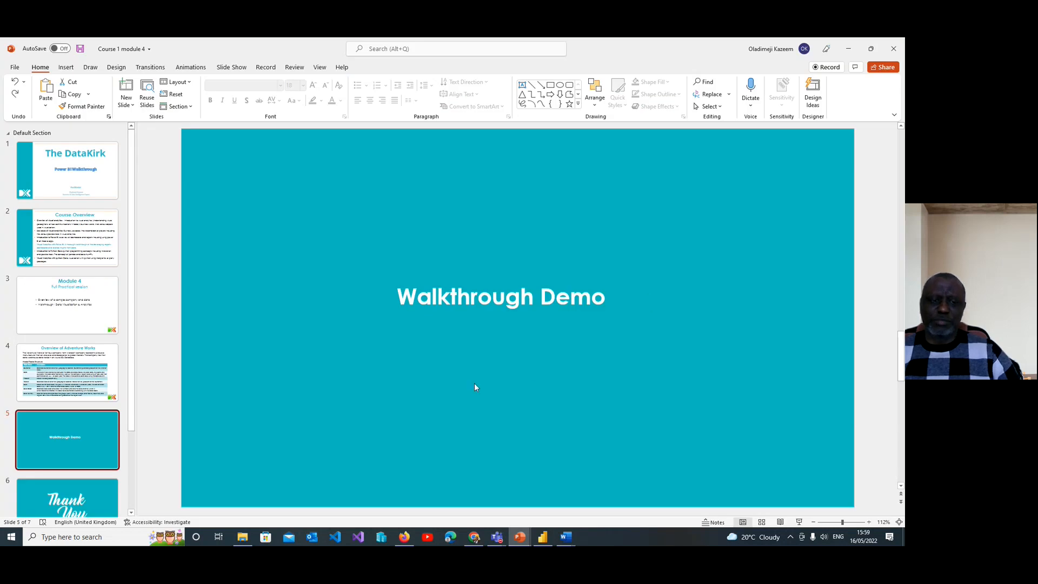